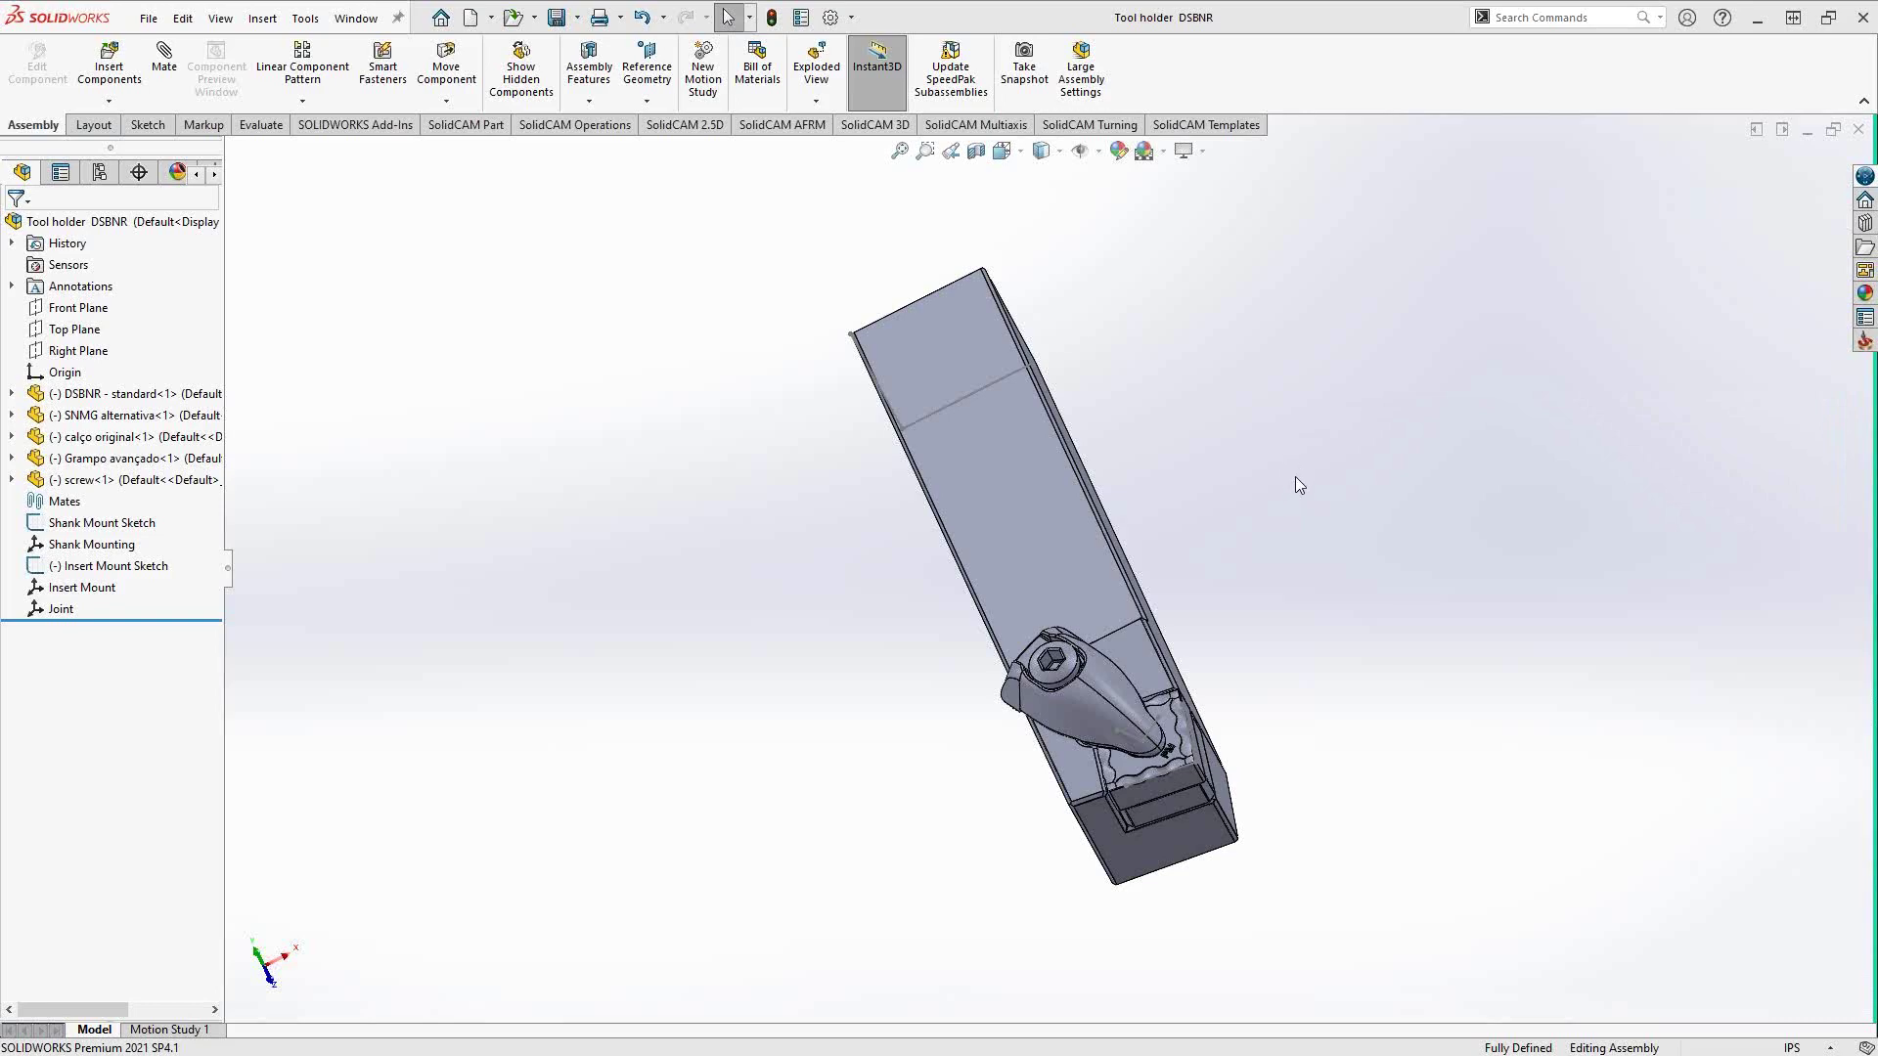
pyautogui.scroll(-5, 1186, 756)
pyautogui.scroll(-2, 1179, 754)
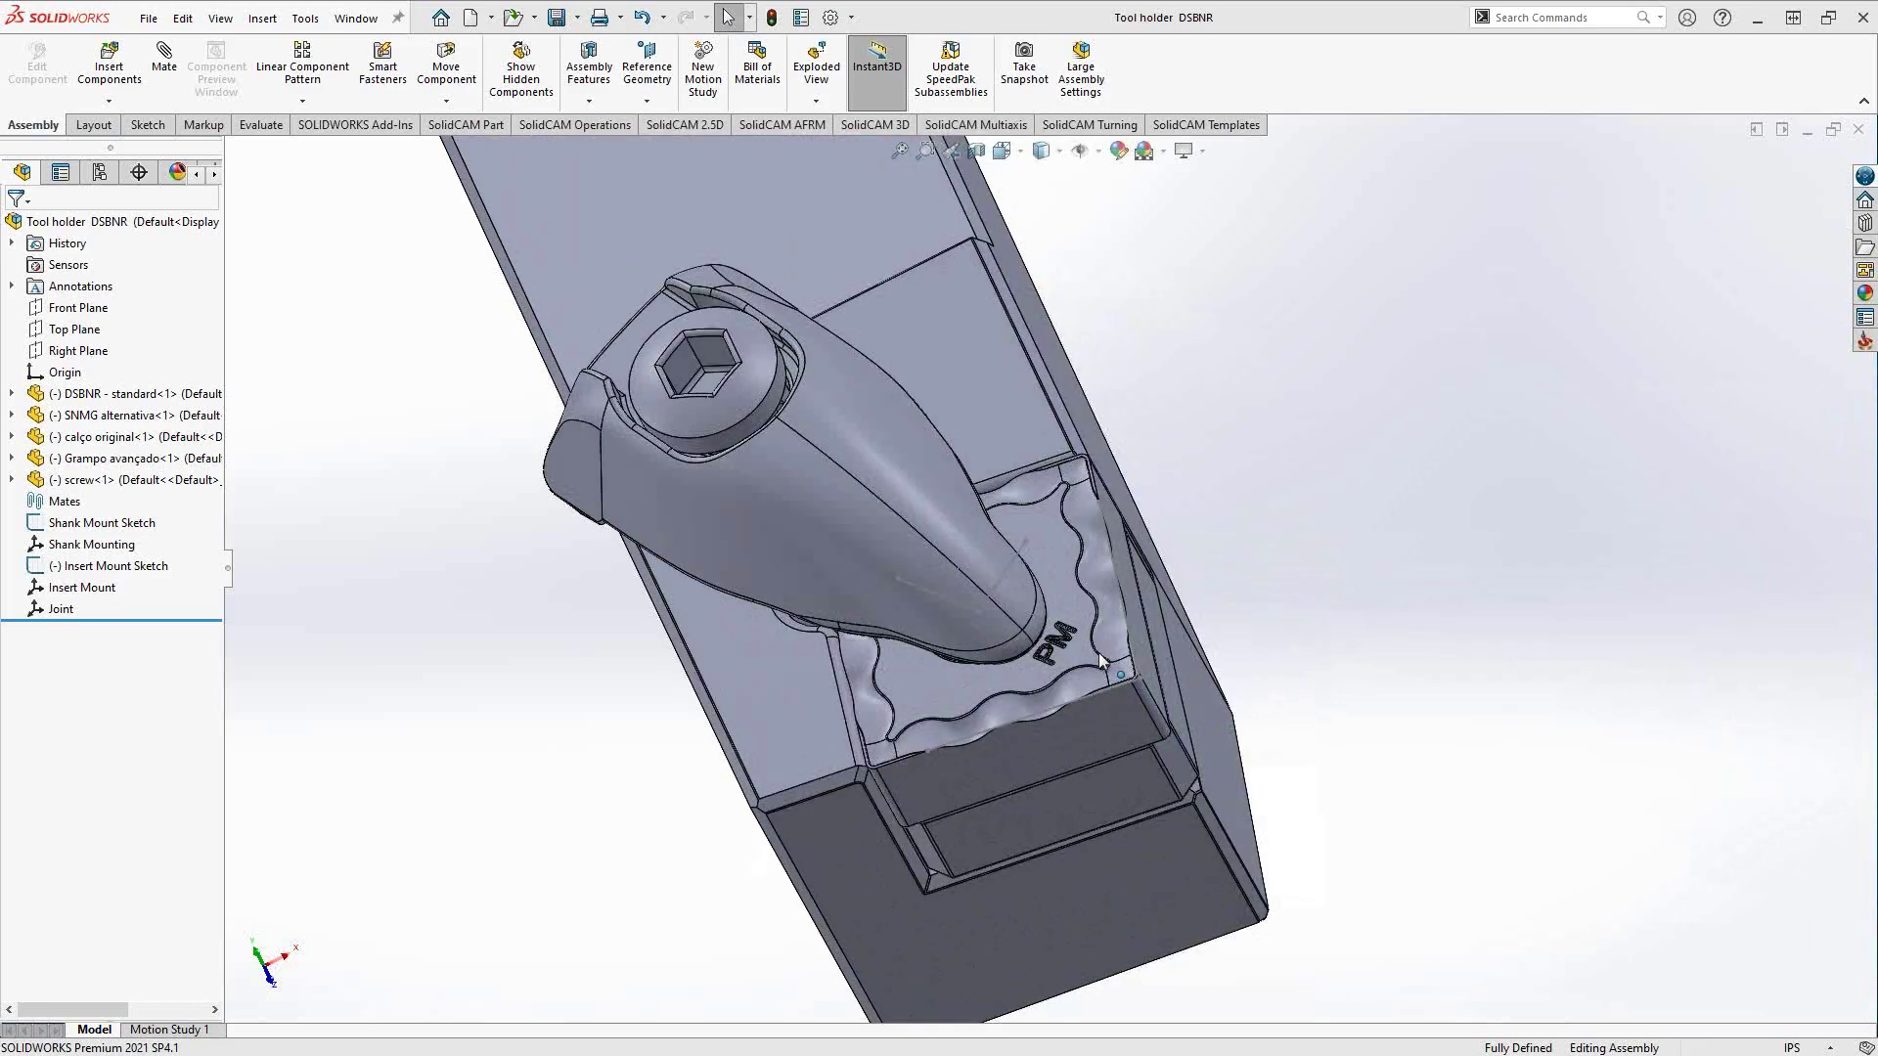
pyautogui.moveTo(1060, 647); pyautogui.dragTo(1000, 696, button='middle')
pyautogui.scroll(5, 1007, 684)
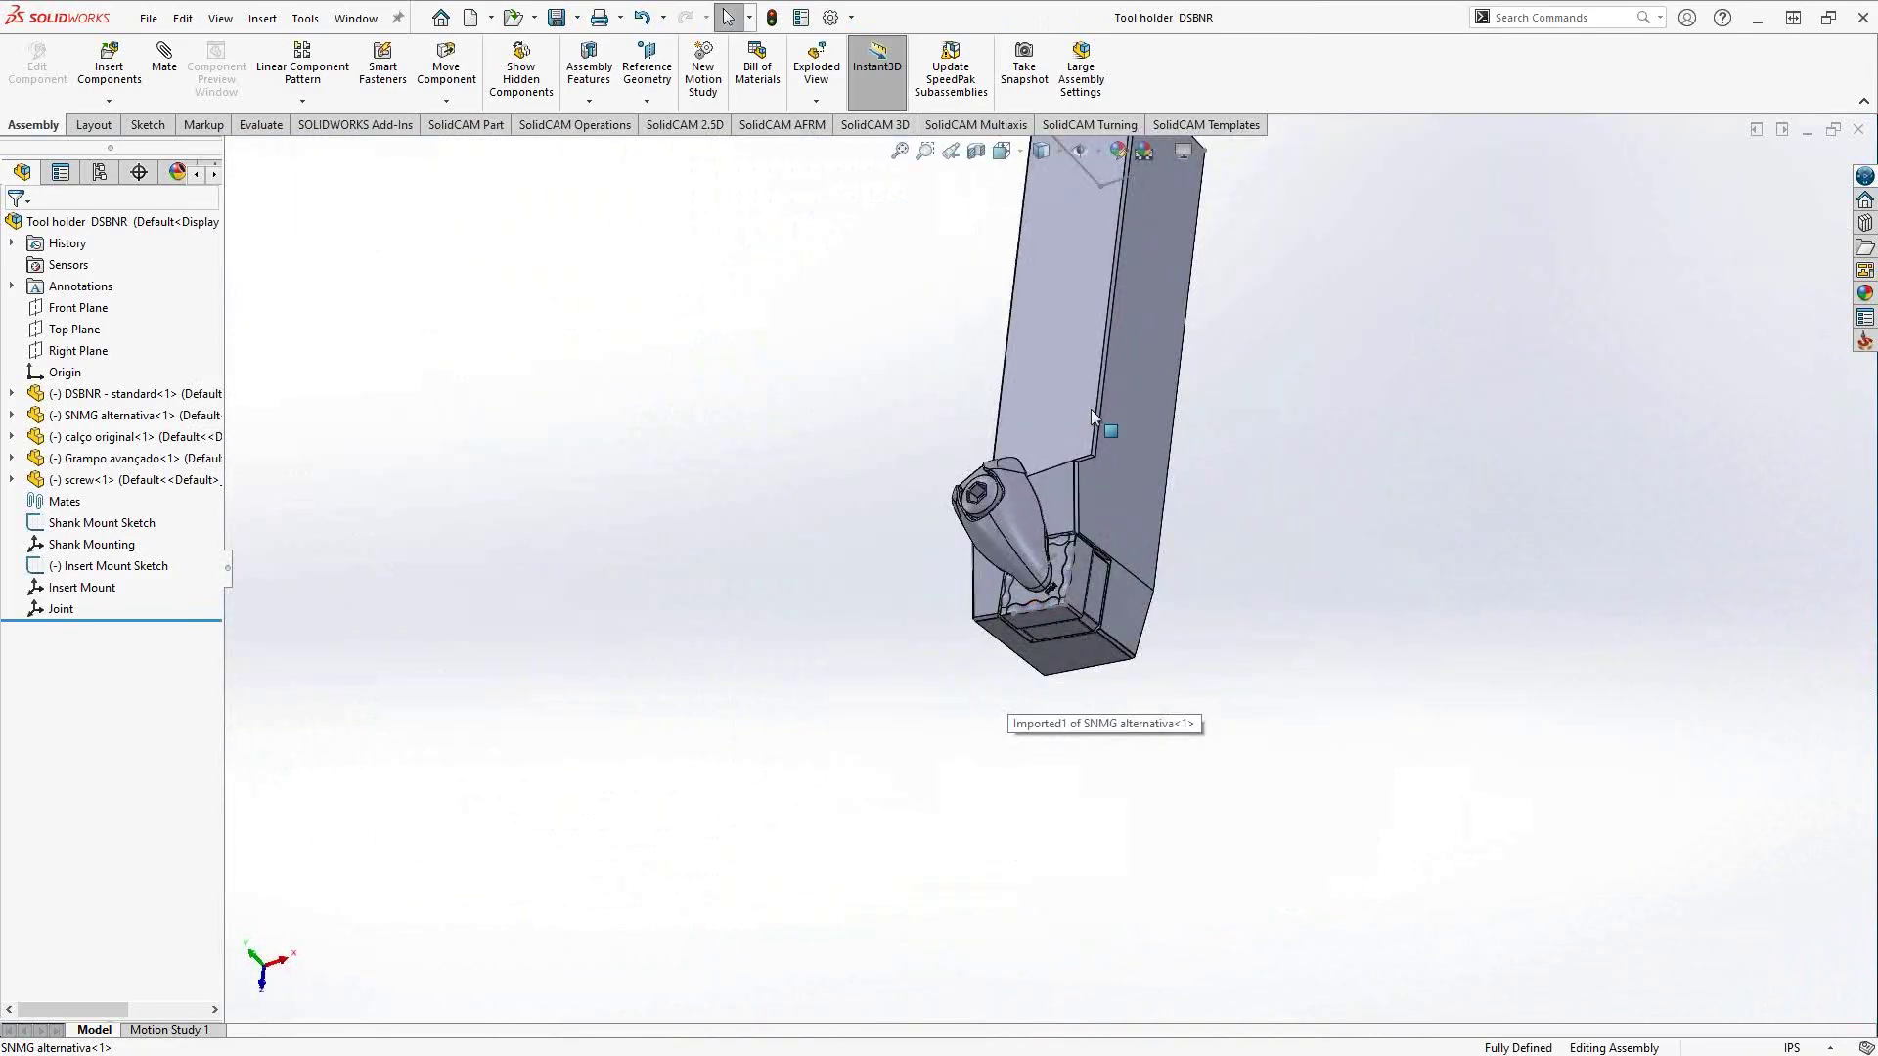
pyautogui.moveTo(1089, 409); pyautogui.dragTo(1027, 335, button='middle')
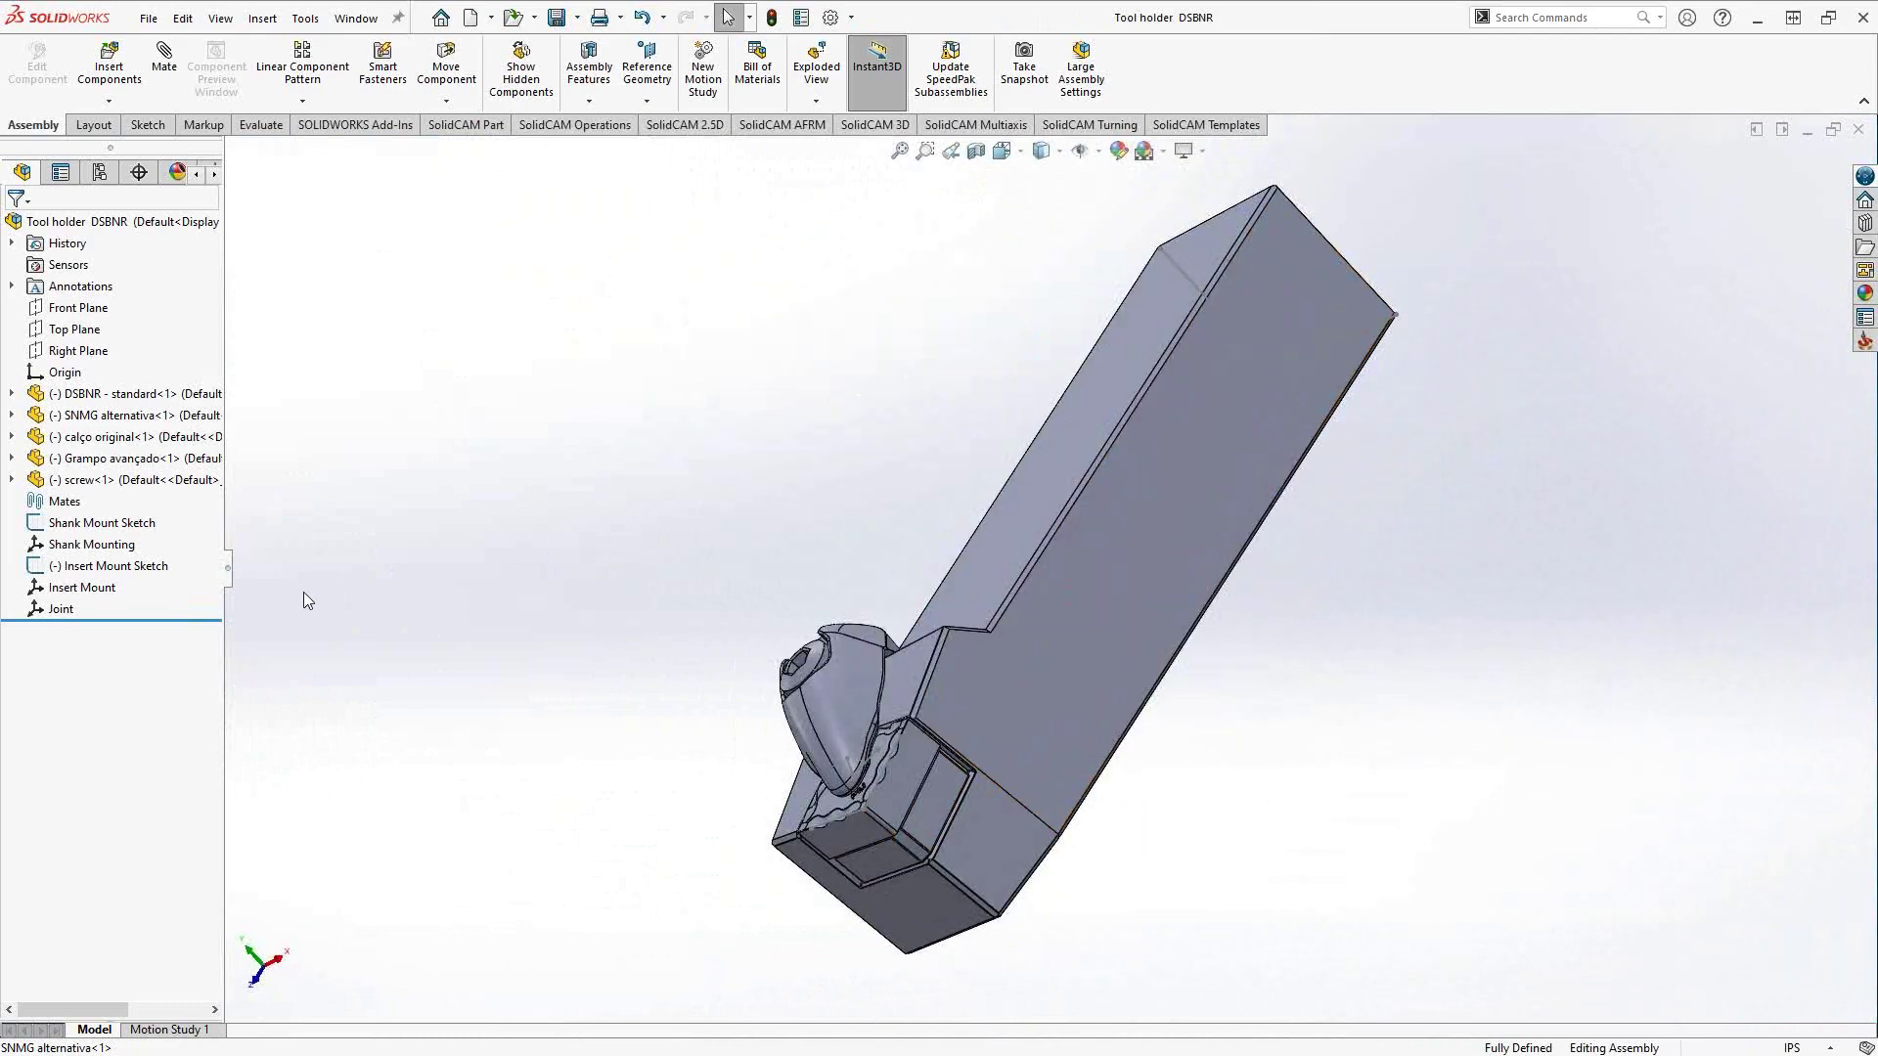
pyautogui.click(106, 419)
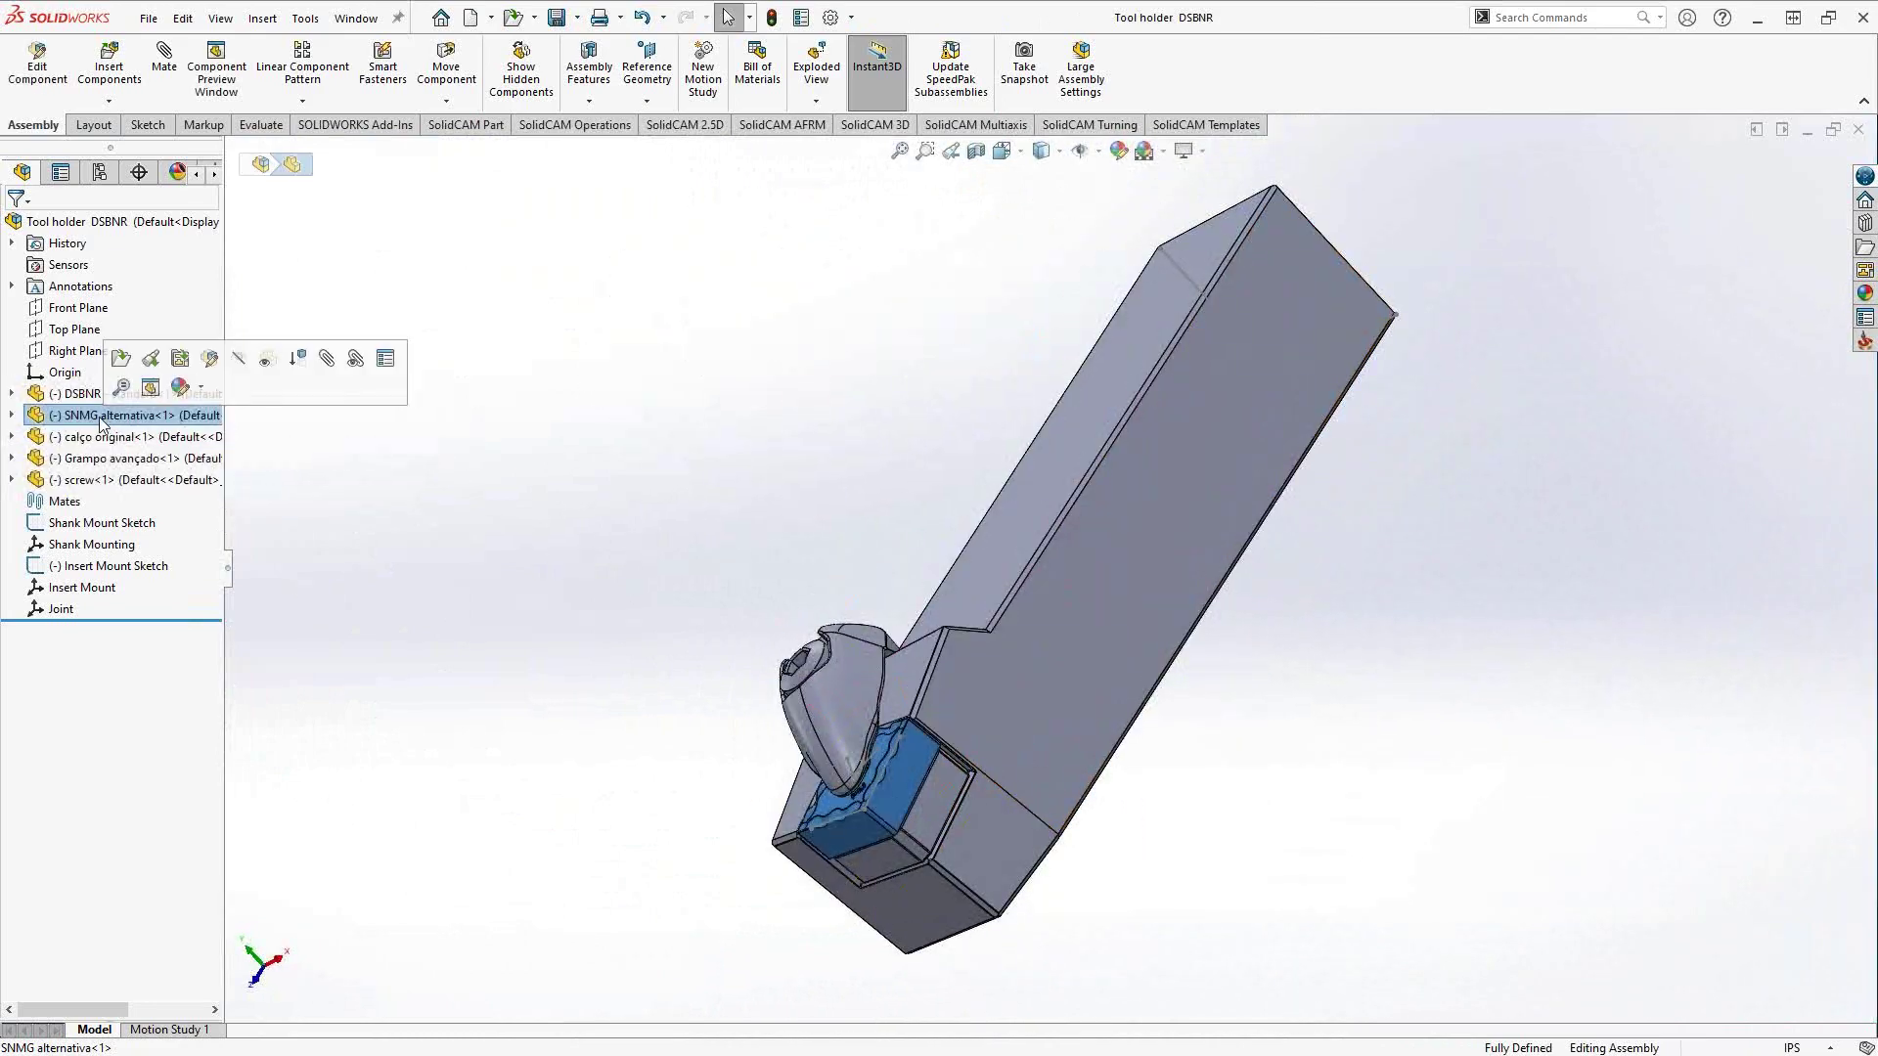
pyautogui.click(433, 595)
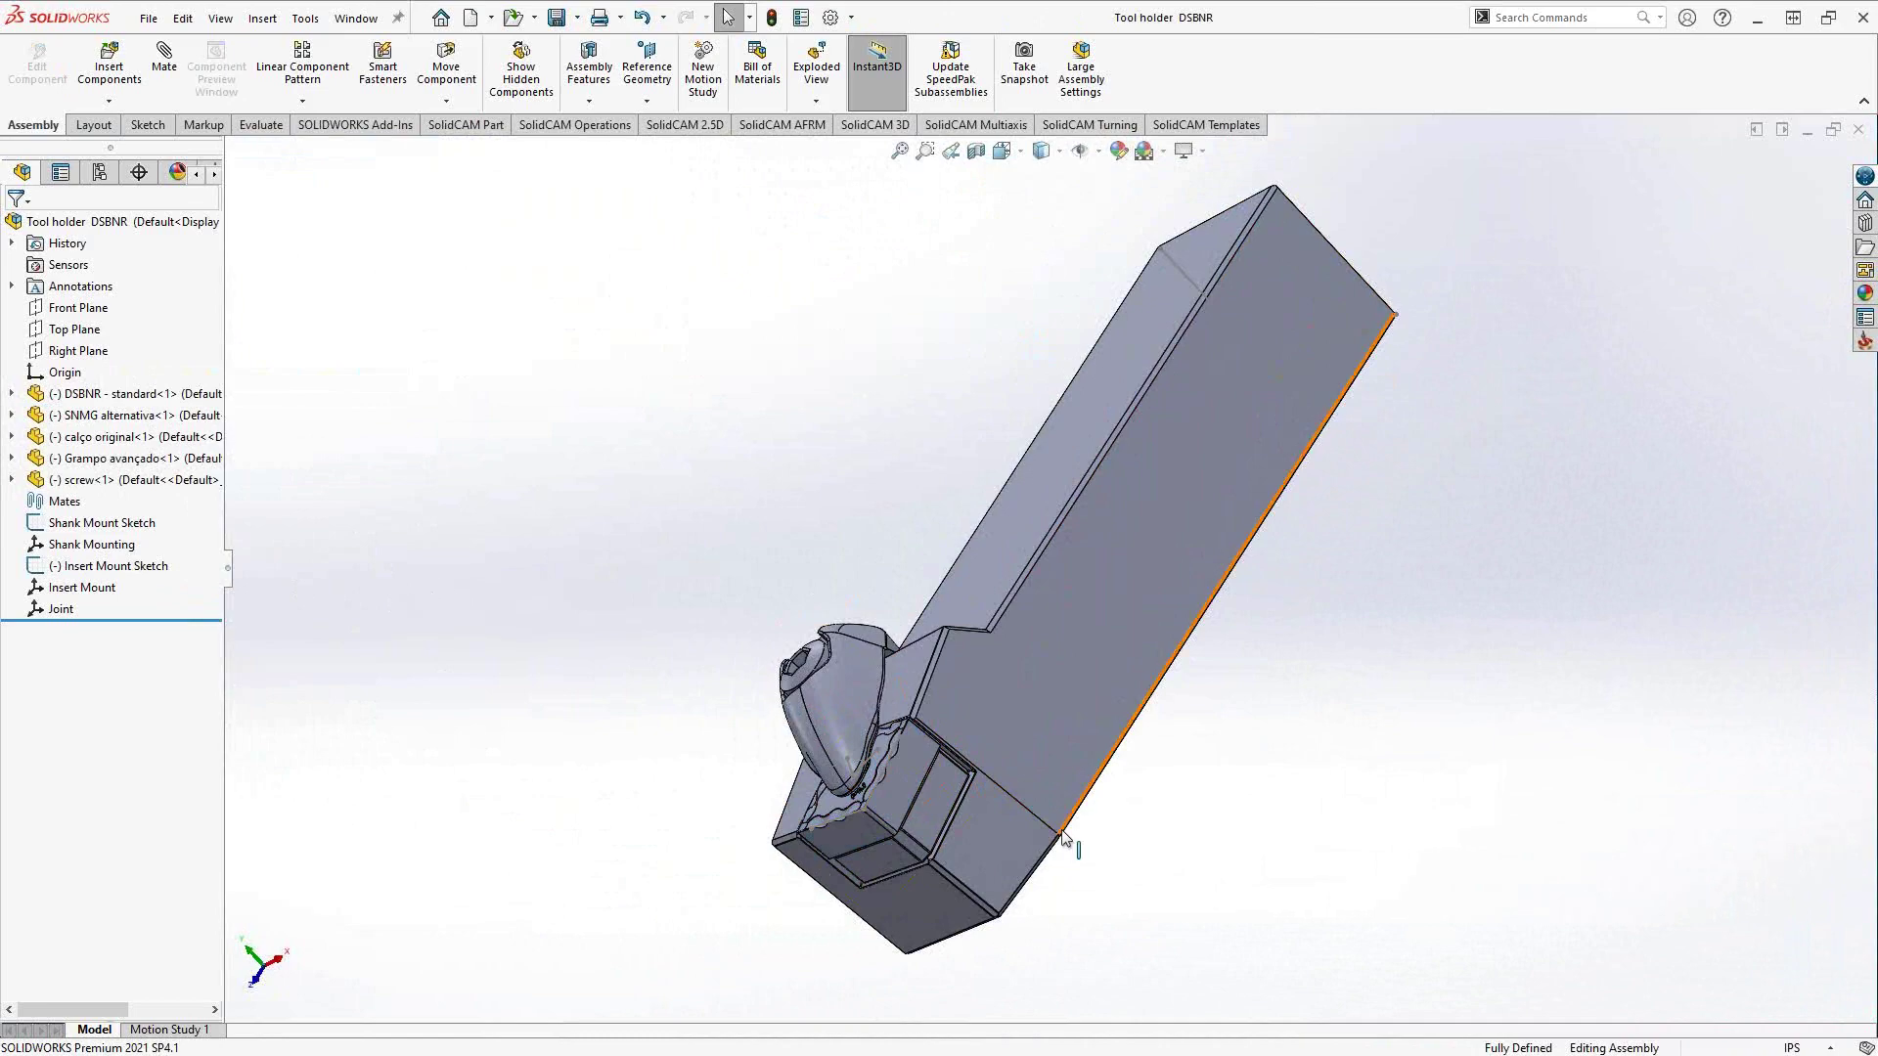
pyautogui.moveTo(1078, 688); pyautogui.dragTo(796, 626, button='middle')
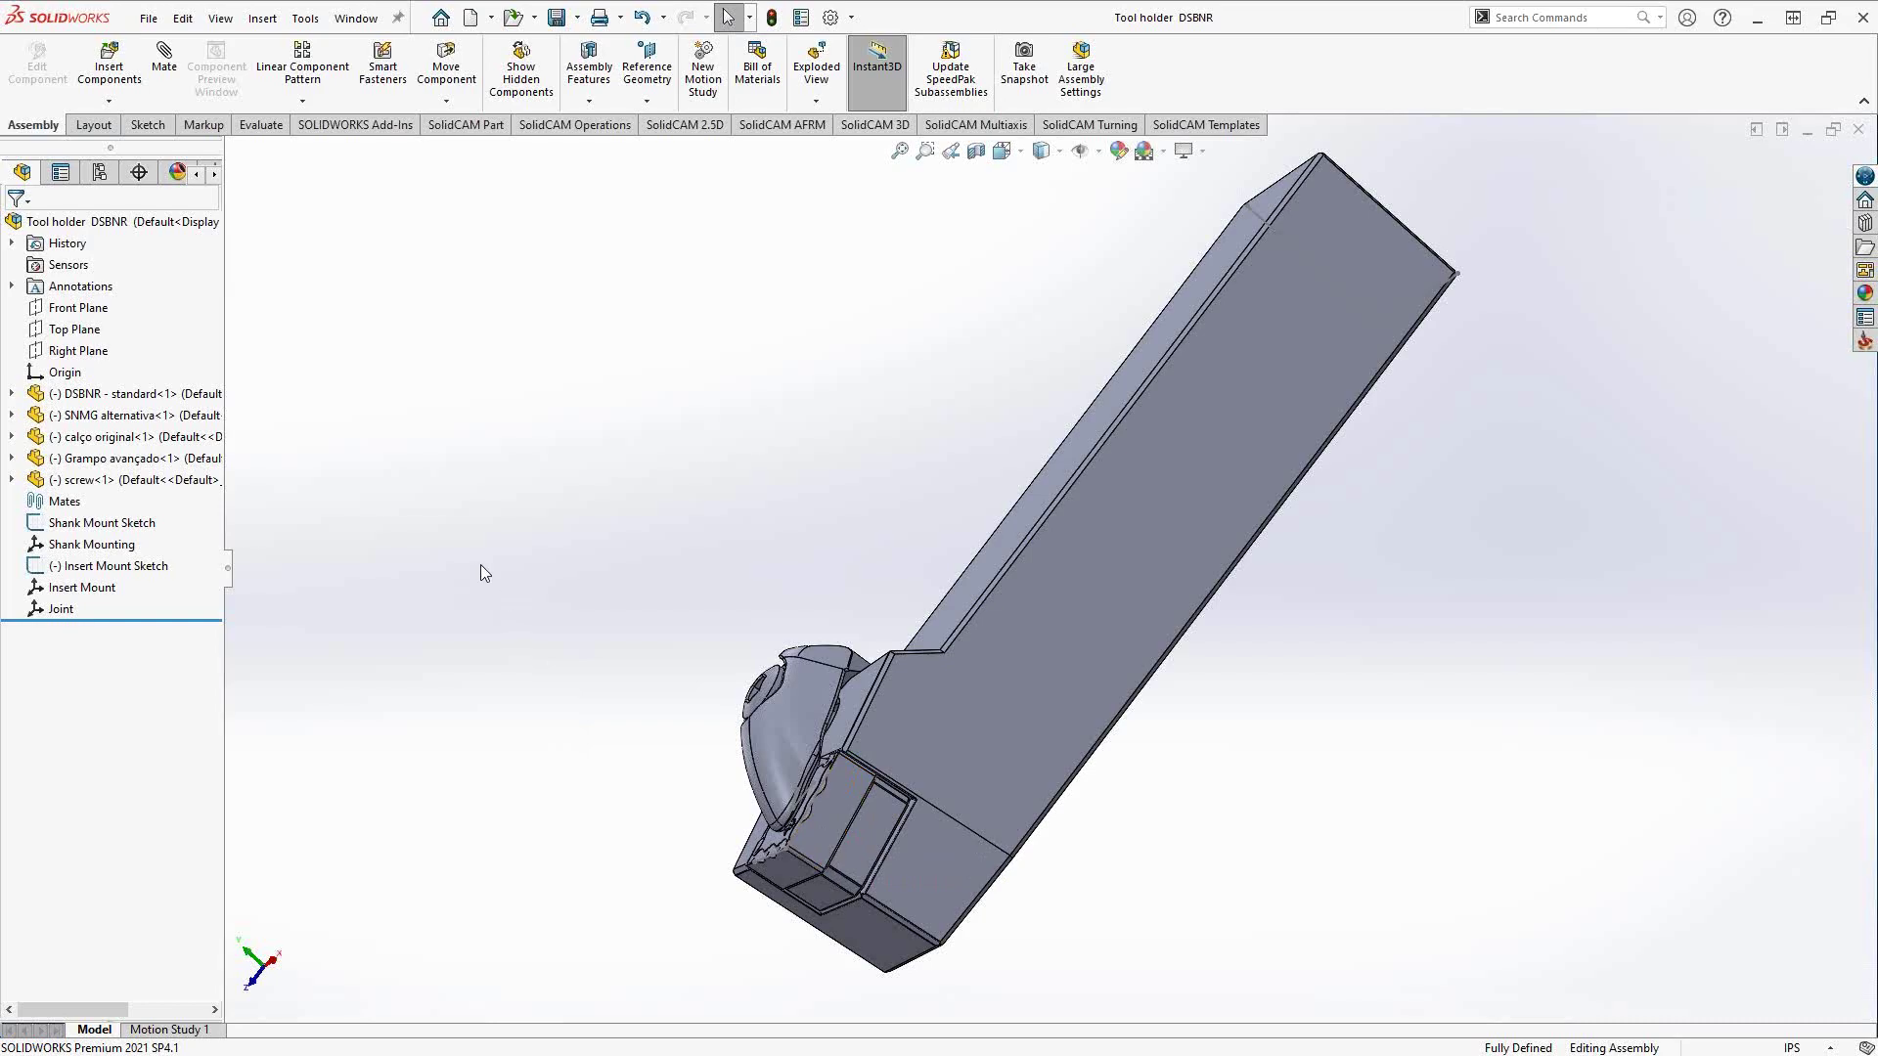
pyautogui.moveTo(565, 482); pyautogui.dragTo(648, 512, button='middle')
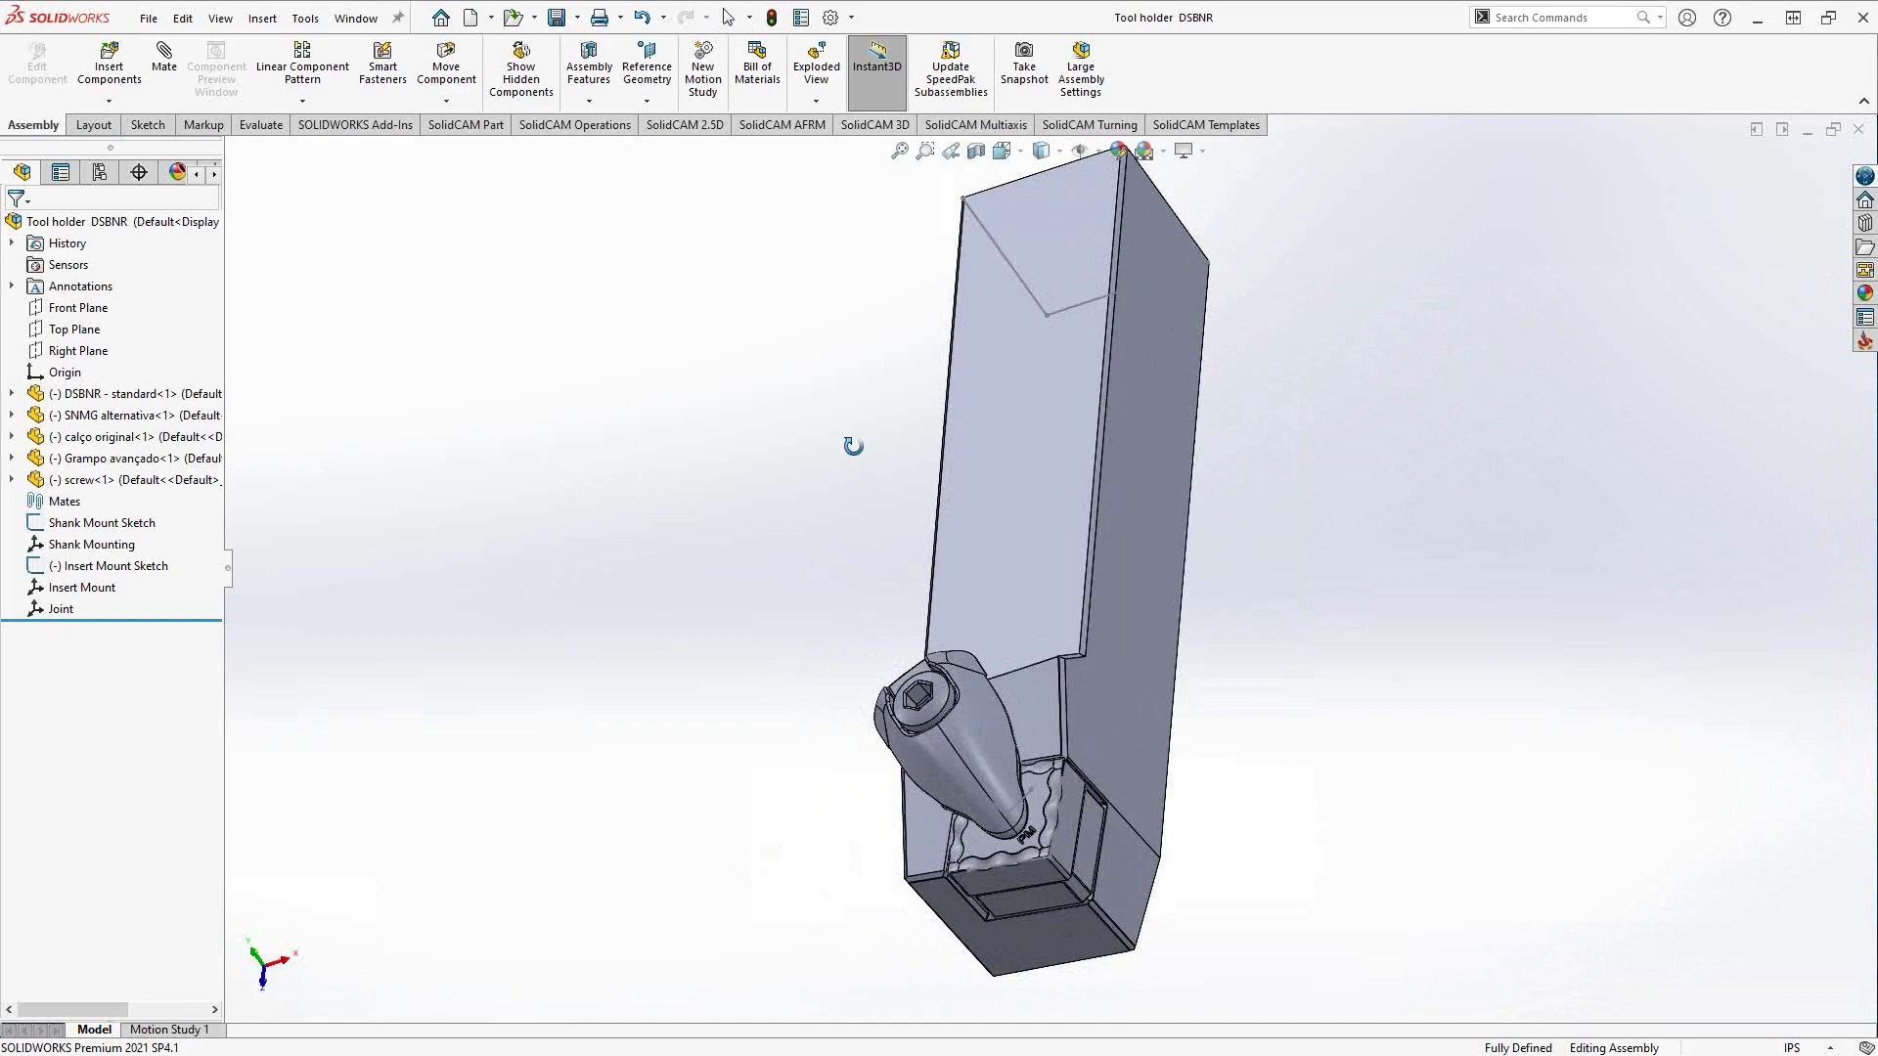
pyautogui.moveTo(851, 444); pyautogui.dragTo(829, 496, button='middle')
pyautogui.scroll(3, 880, 479)
pyautogui.moveTo(933, 465); pyautogui.dragTo(919, 561, button='middle')
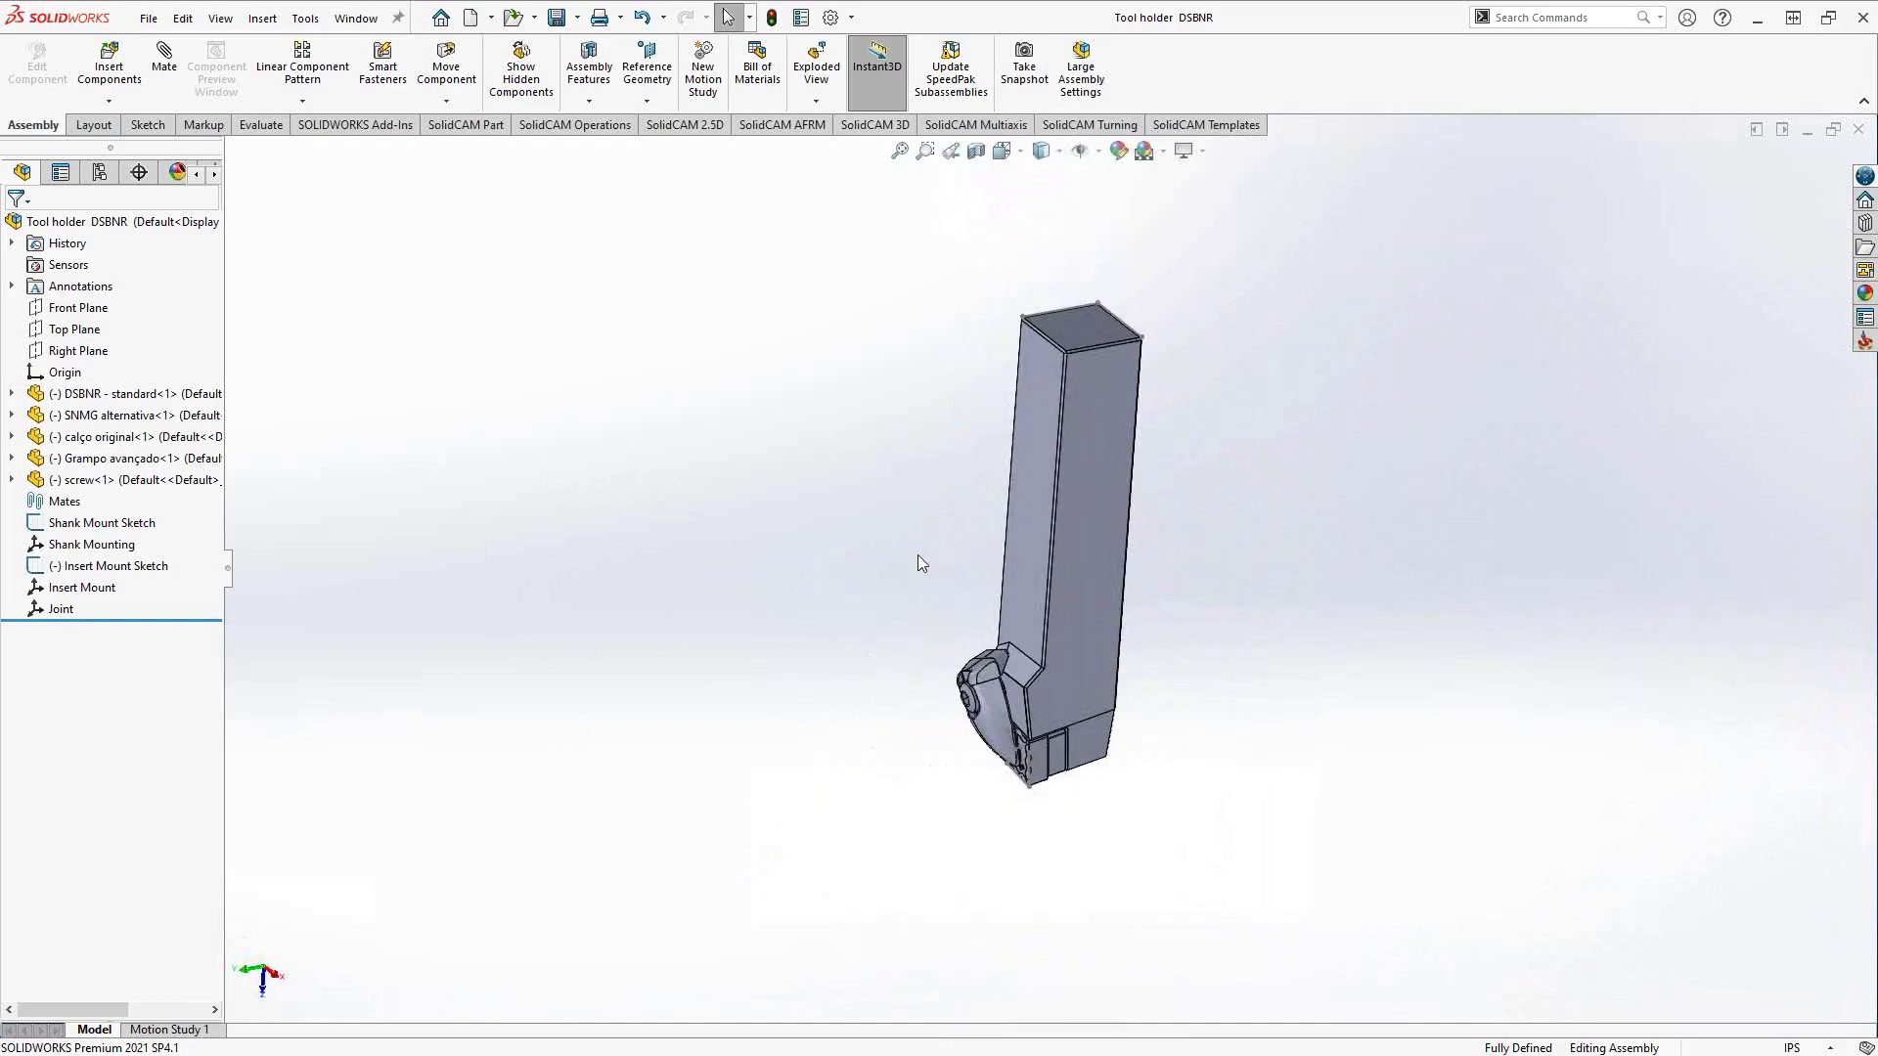
pyautogui.click(86, 549)
pyautogui.scroll(-3, 1015, 415)
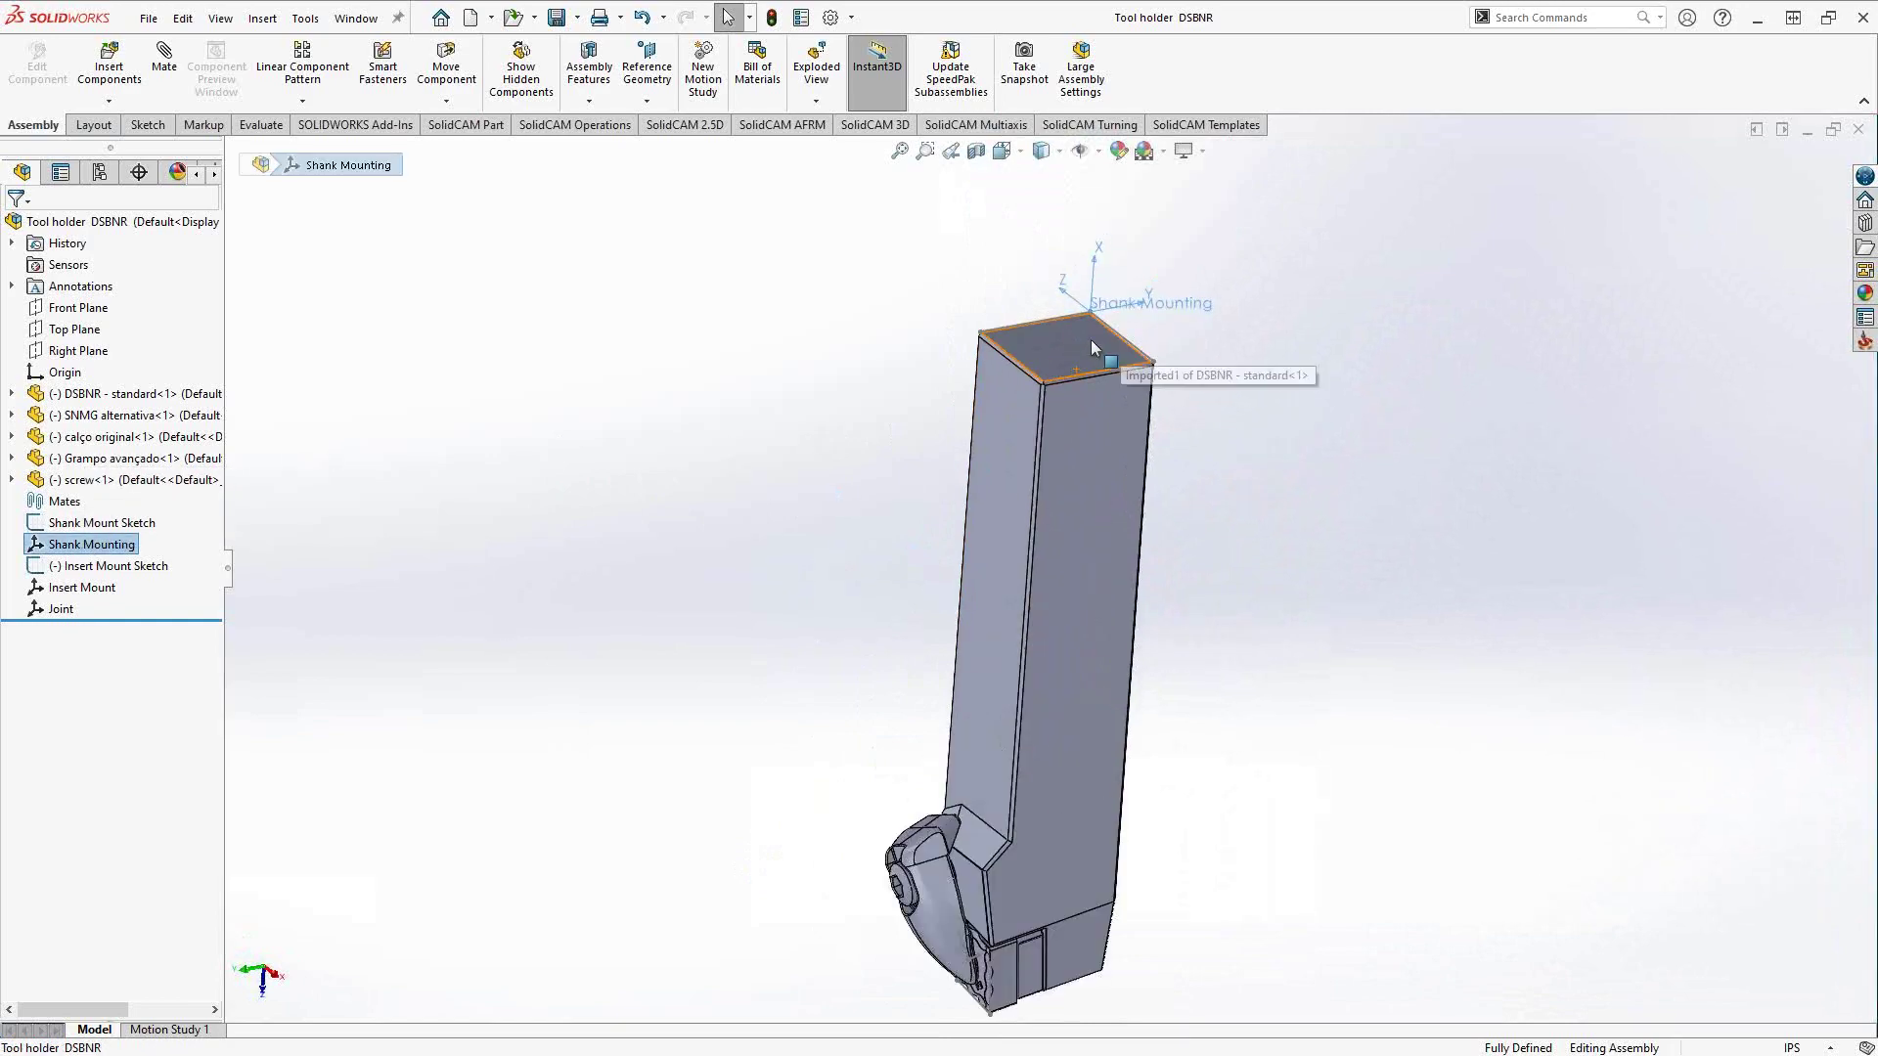
pyautogui.moveTo(1093, 347); pyautogui.dragTo(1083, 325, button='middle')
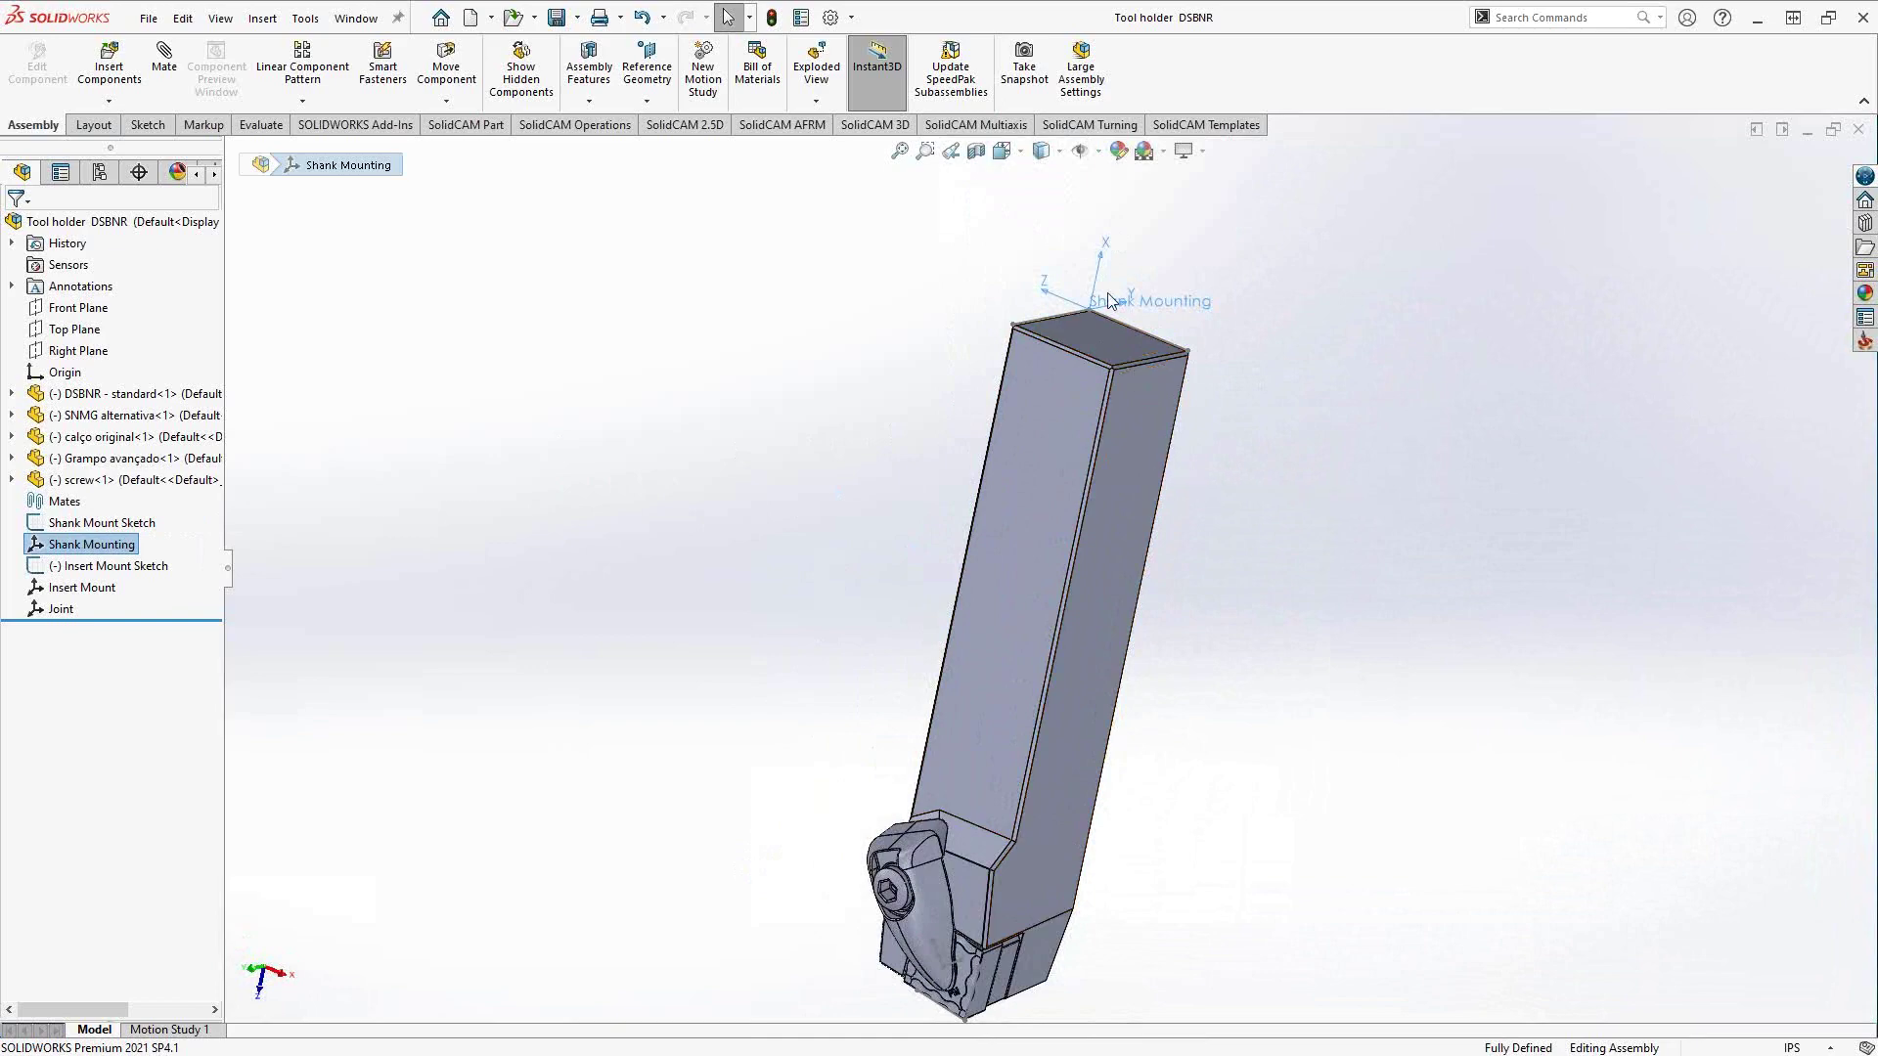
pyautogui.moveTo(1170, 481); pyautogui.dragTo(1047, 534, button='middle')
pyautogui.scroll(3, 1062, 575)
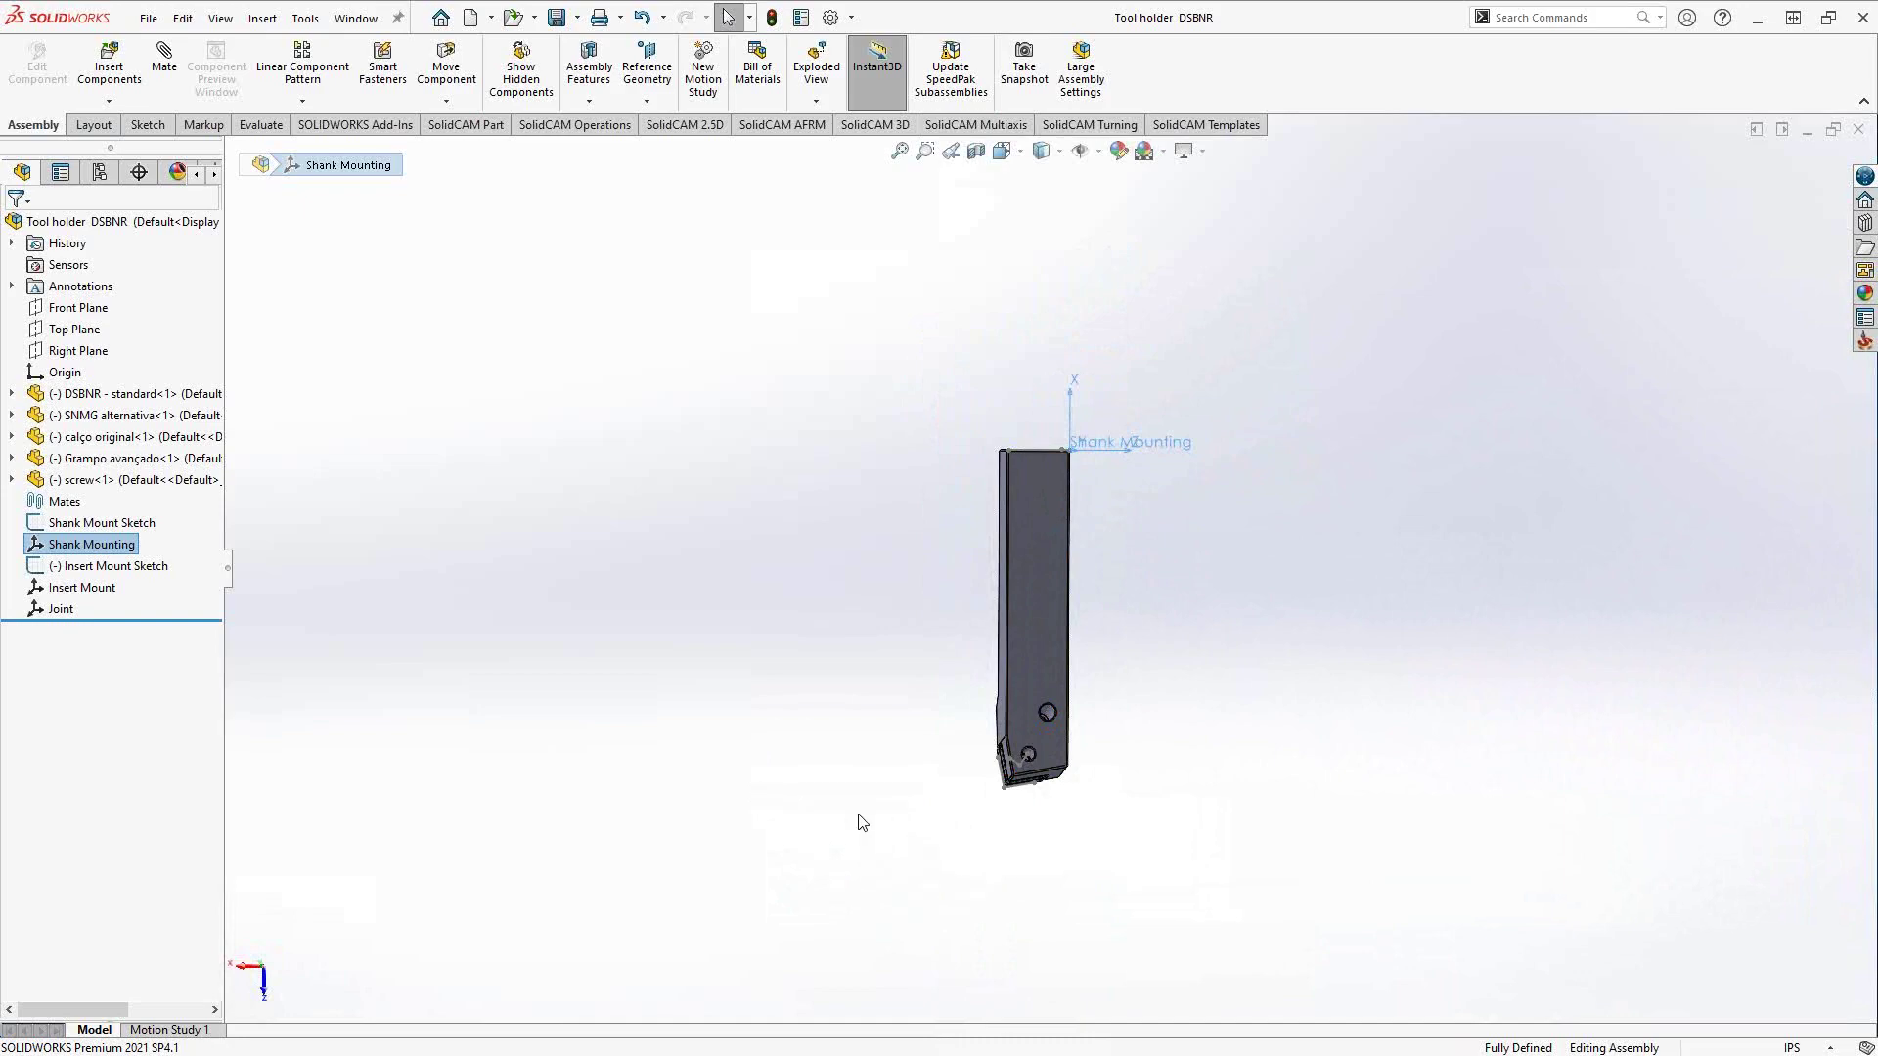
pyautogui.moveTo(1077, 524); pyautogui.dragTo(1275, 721, button='middle')
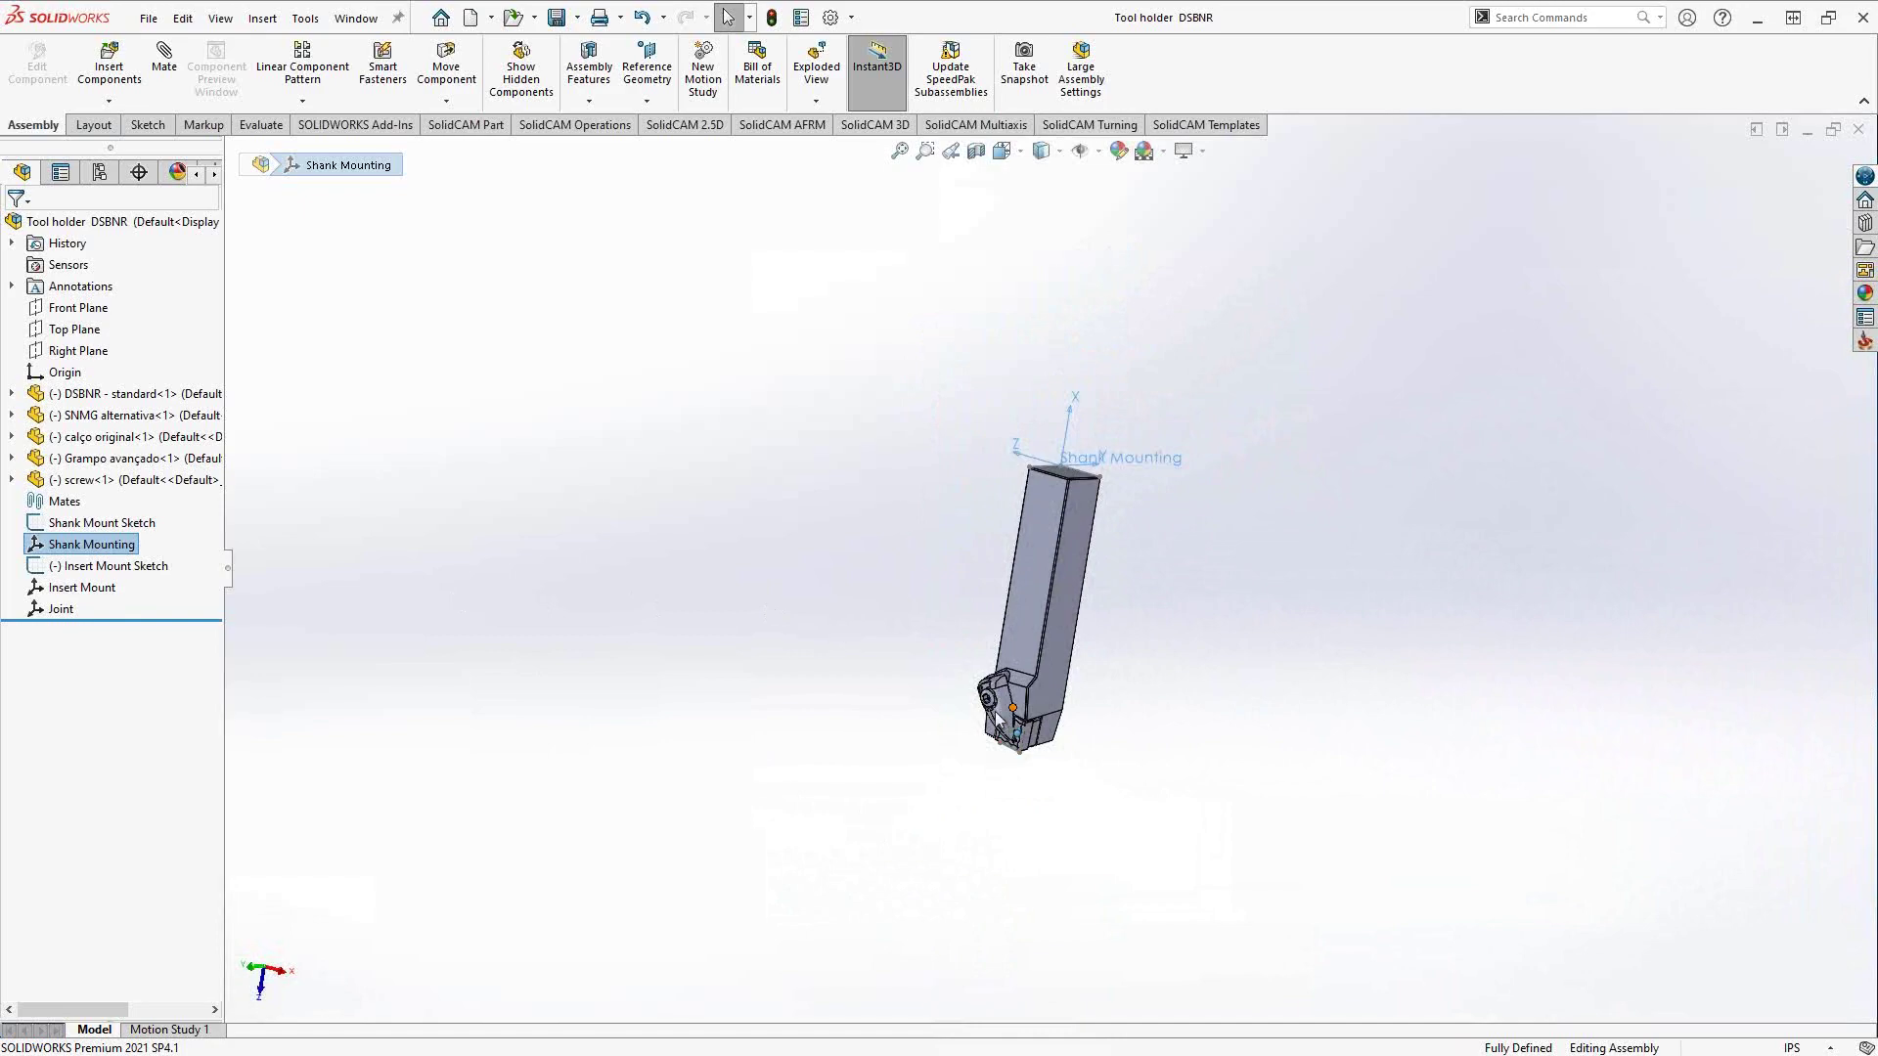
pyautogui.moveTo(1041, 618); pyautogui.dragTo(1053, 694, button='middle')
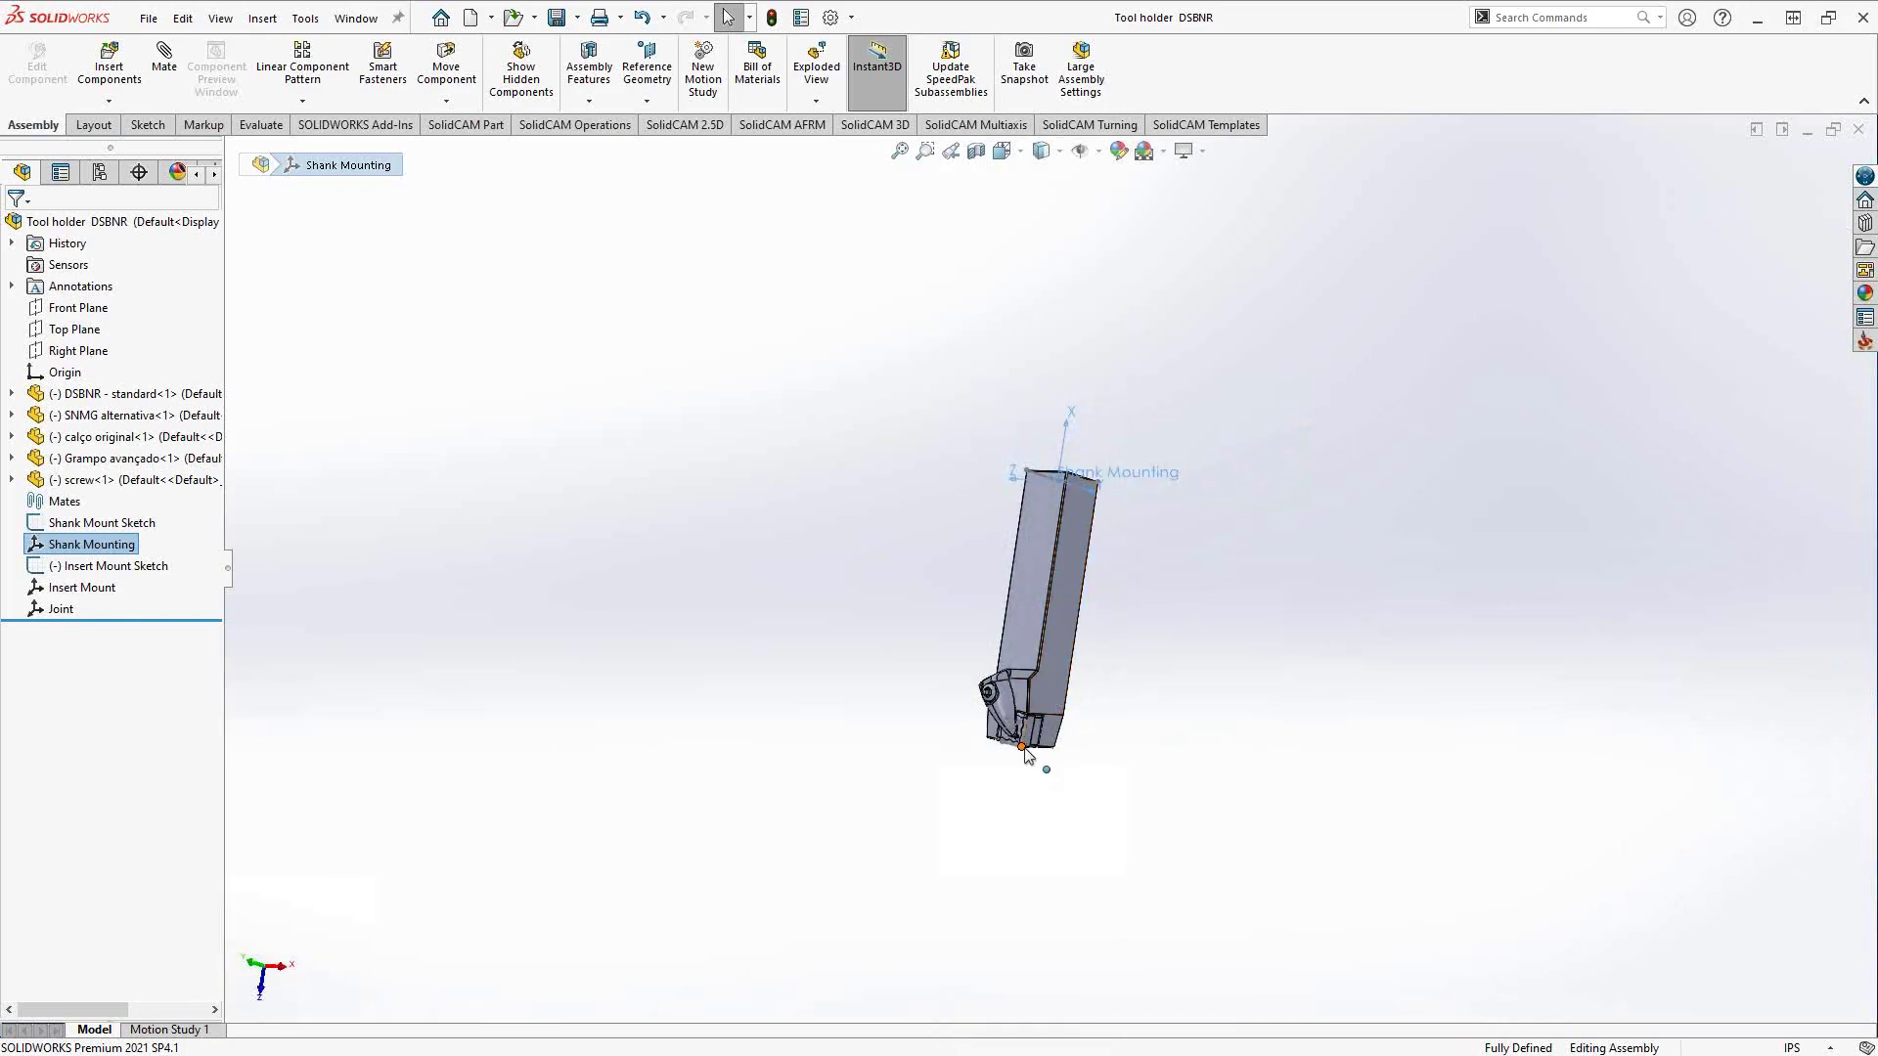
# - Hide the Insert Mount coordinate system from the FeatureManager tree
pyautogui.click(58, 608)
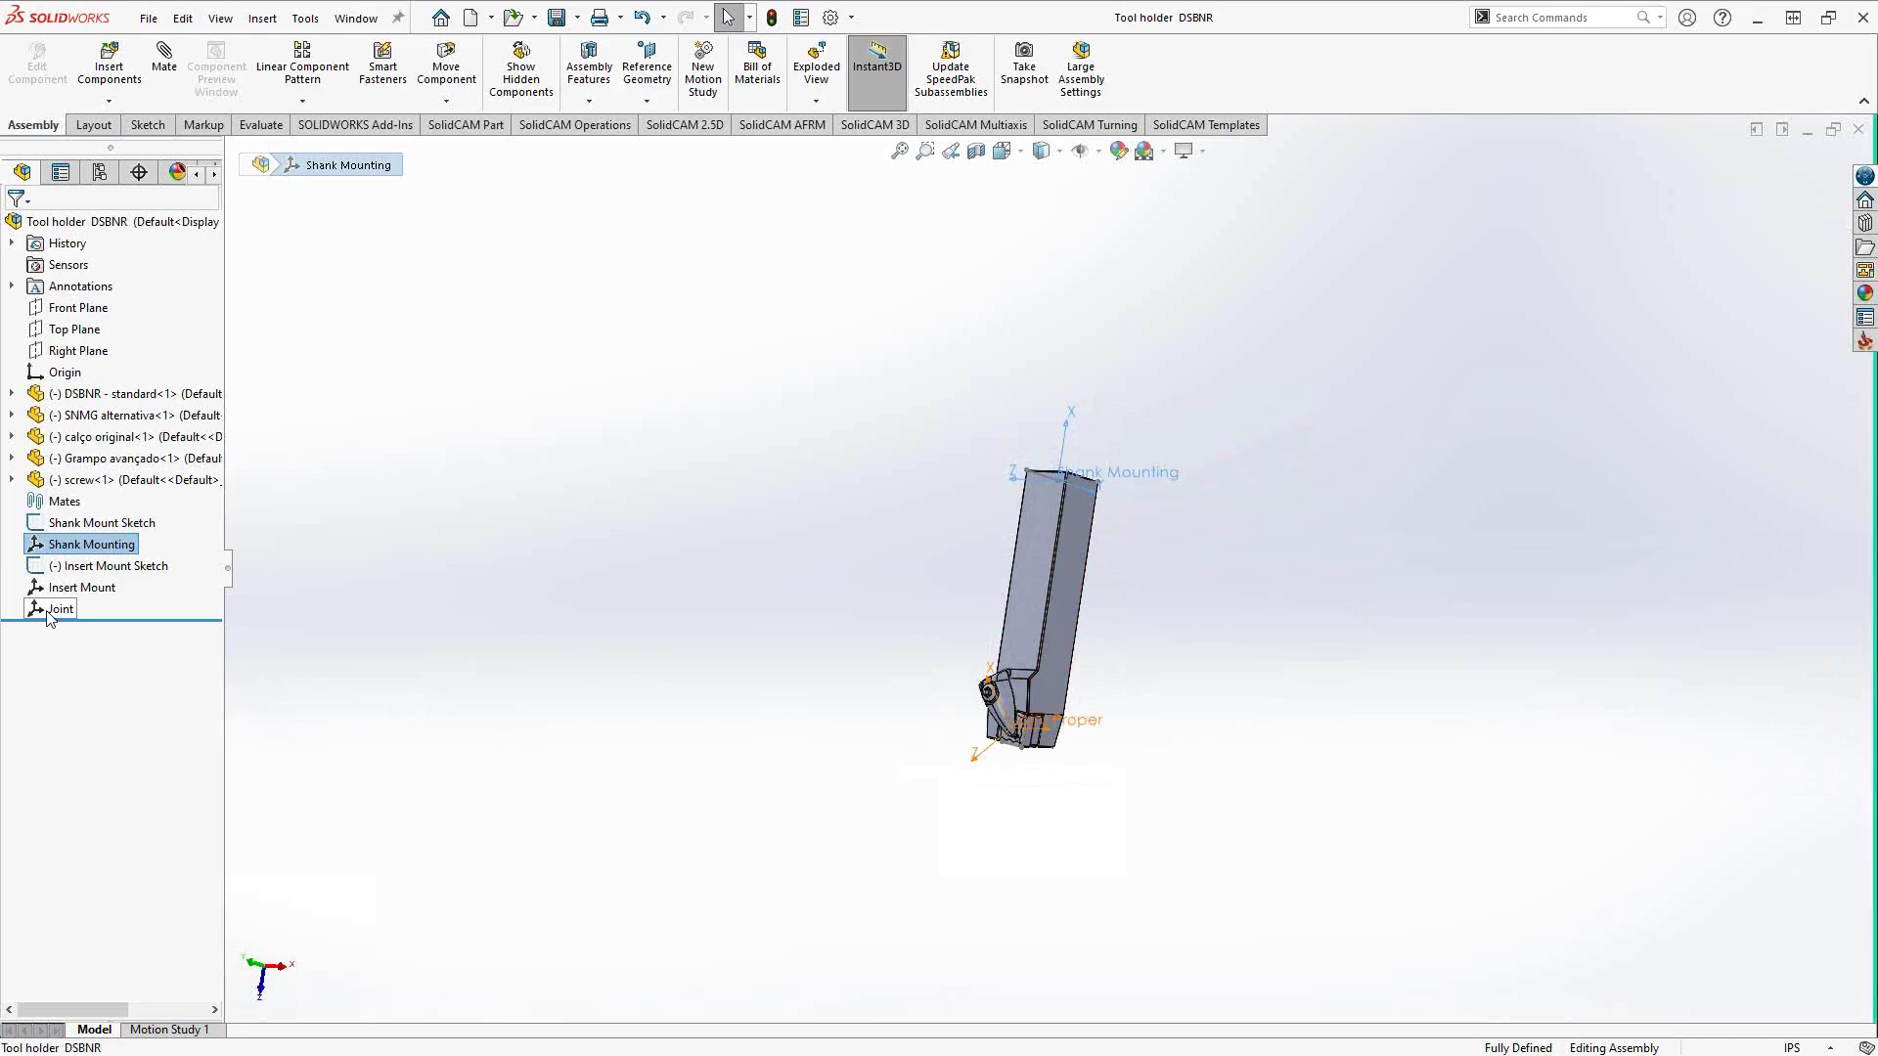
pyautogui.rightClick(87, 589)
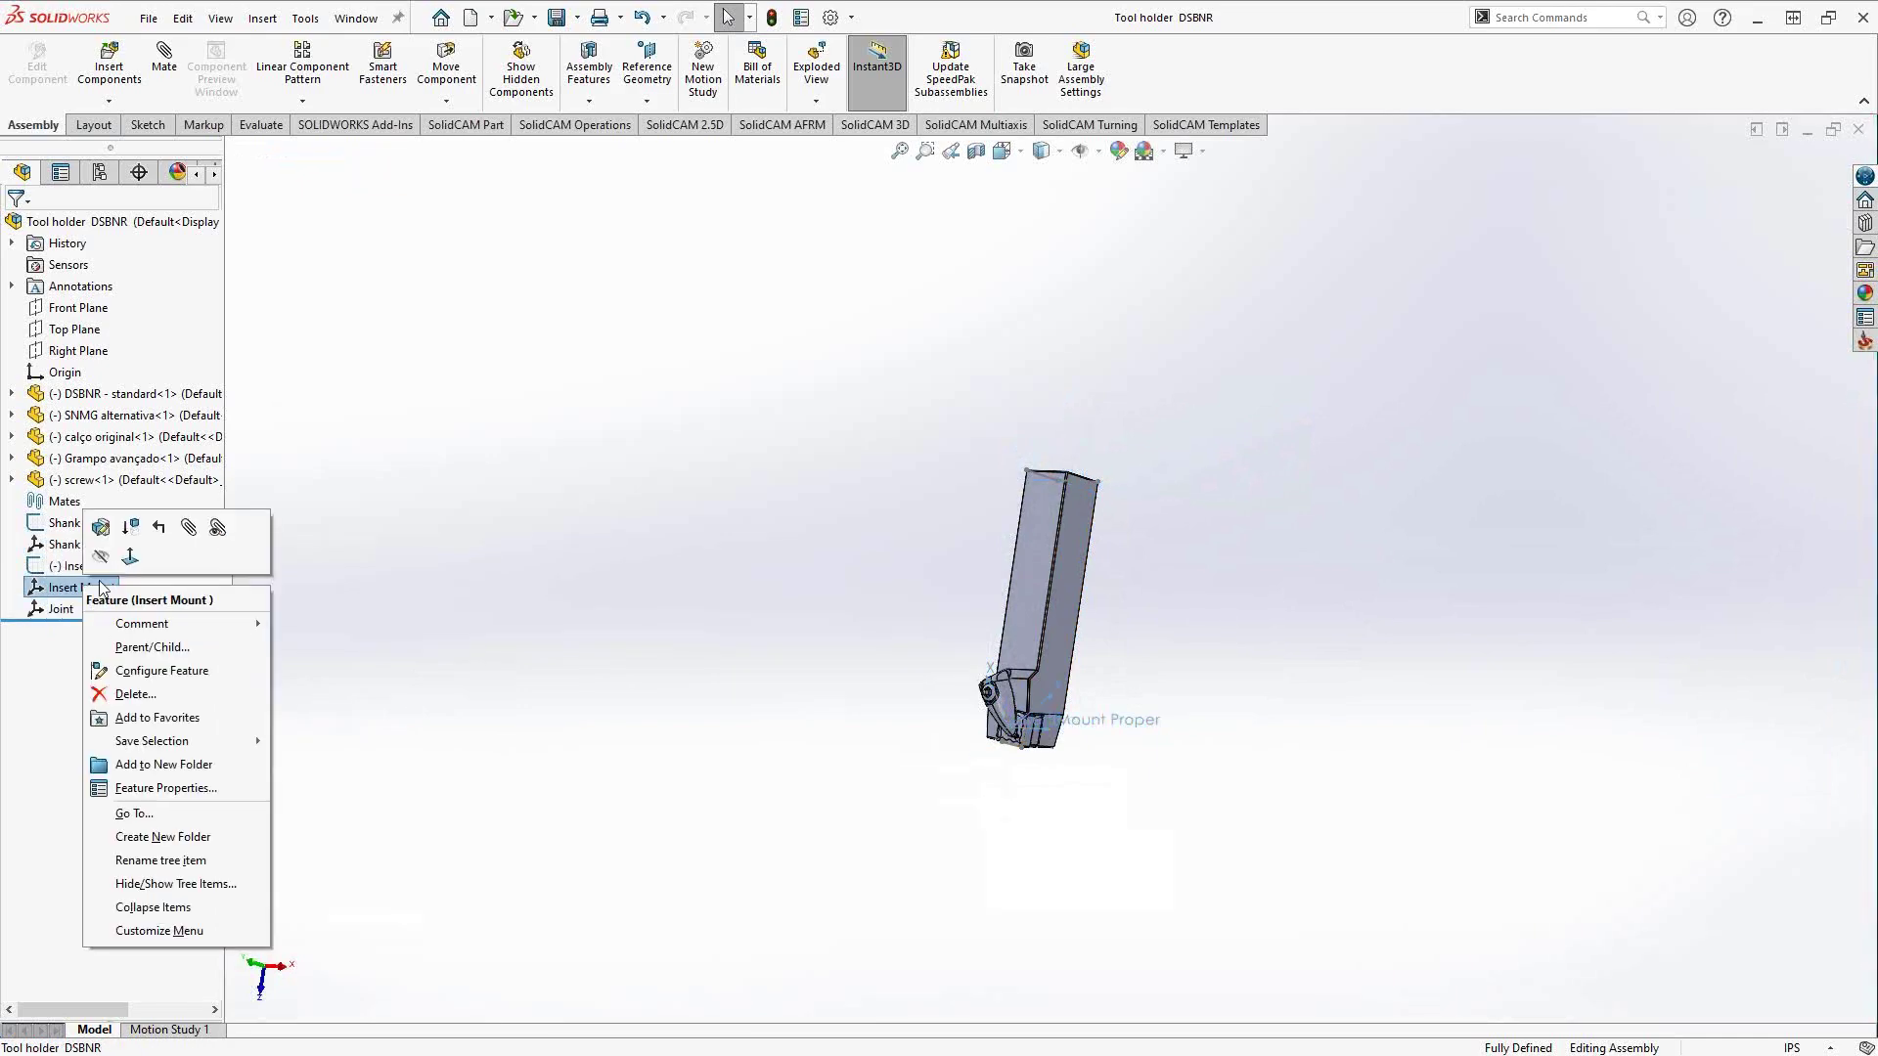
pyautogui.click(101, 558)
pyautogui.scroll(-10, 1022, 655)
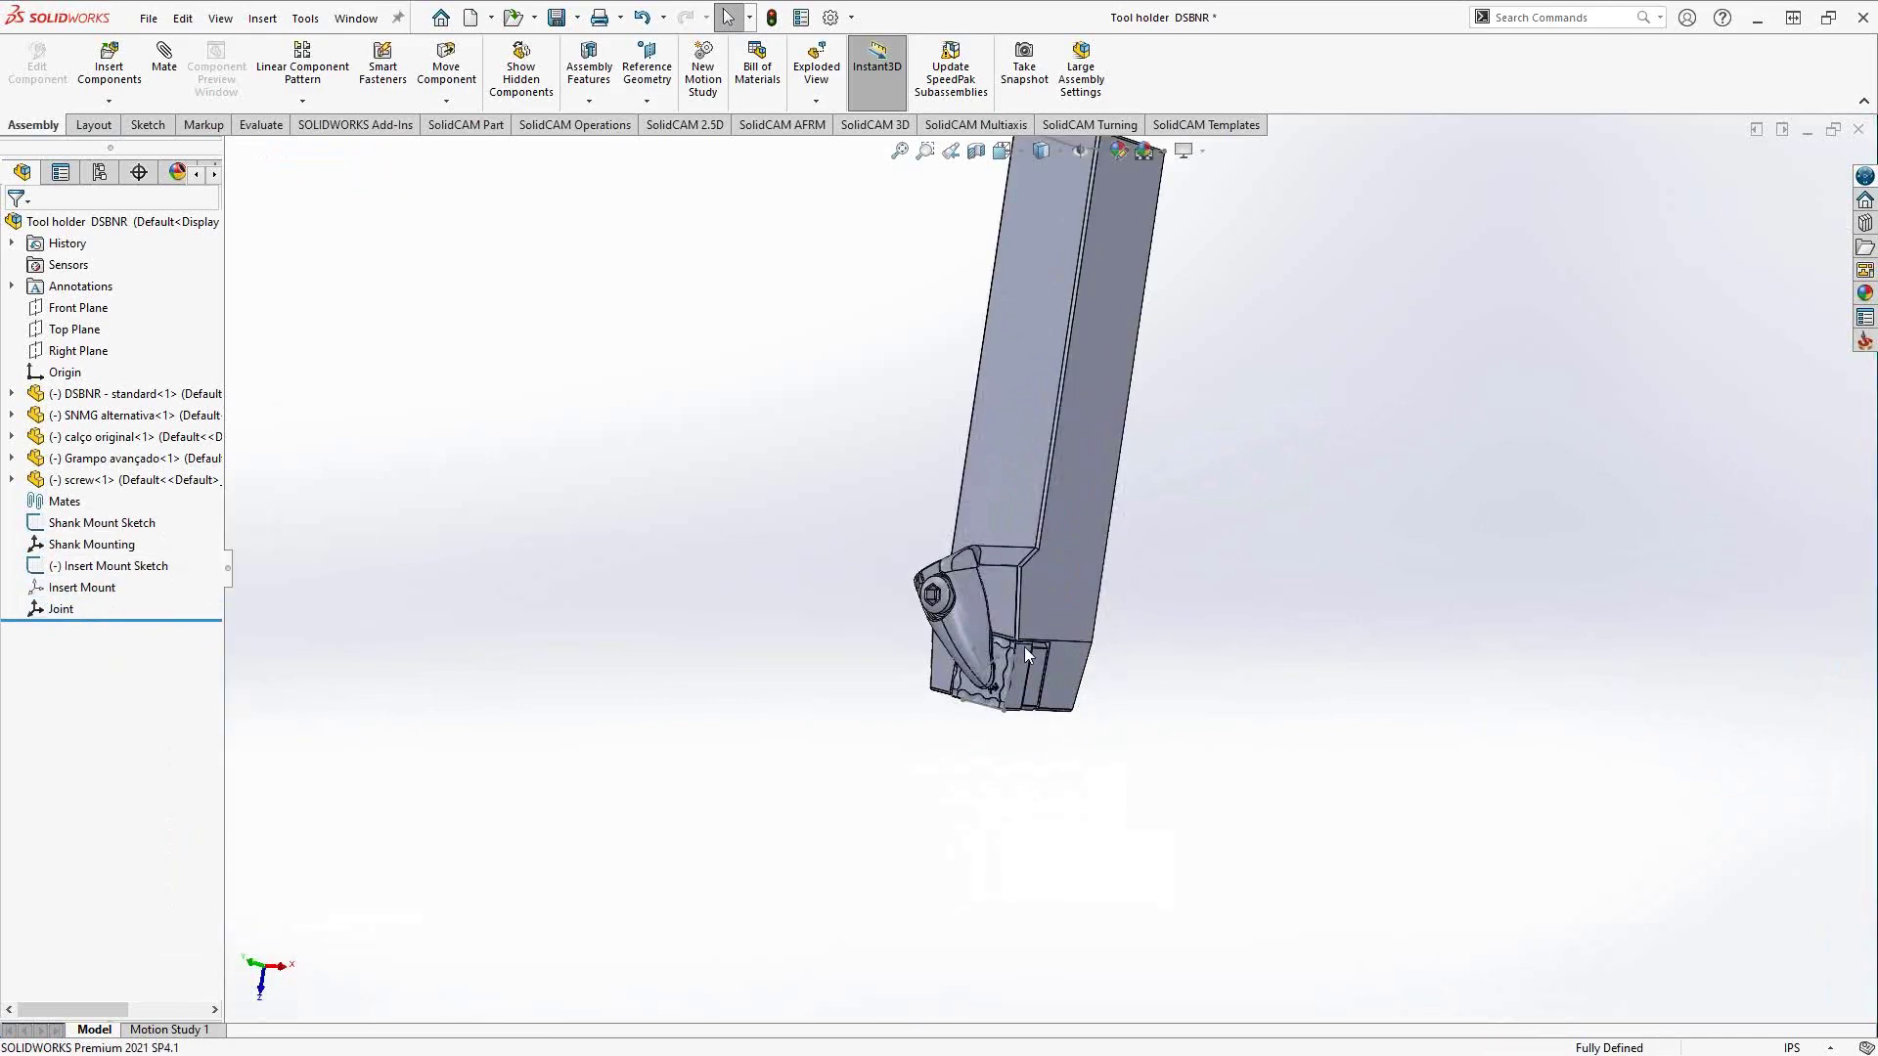
# - Select the Joint, orbit around the insert corner and show the Insert Mount Sketch lines
pyautogui.click(54, 609)
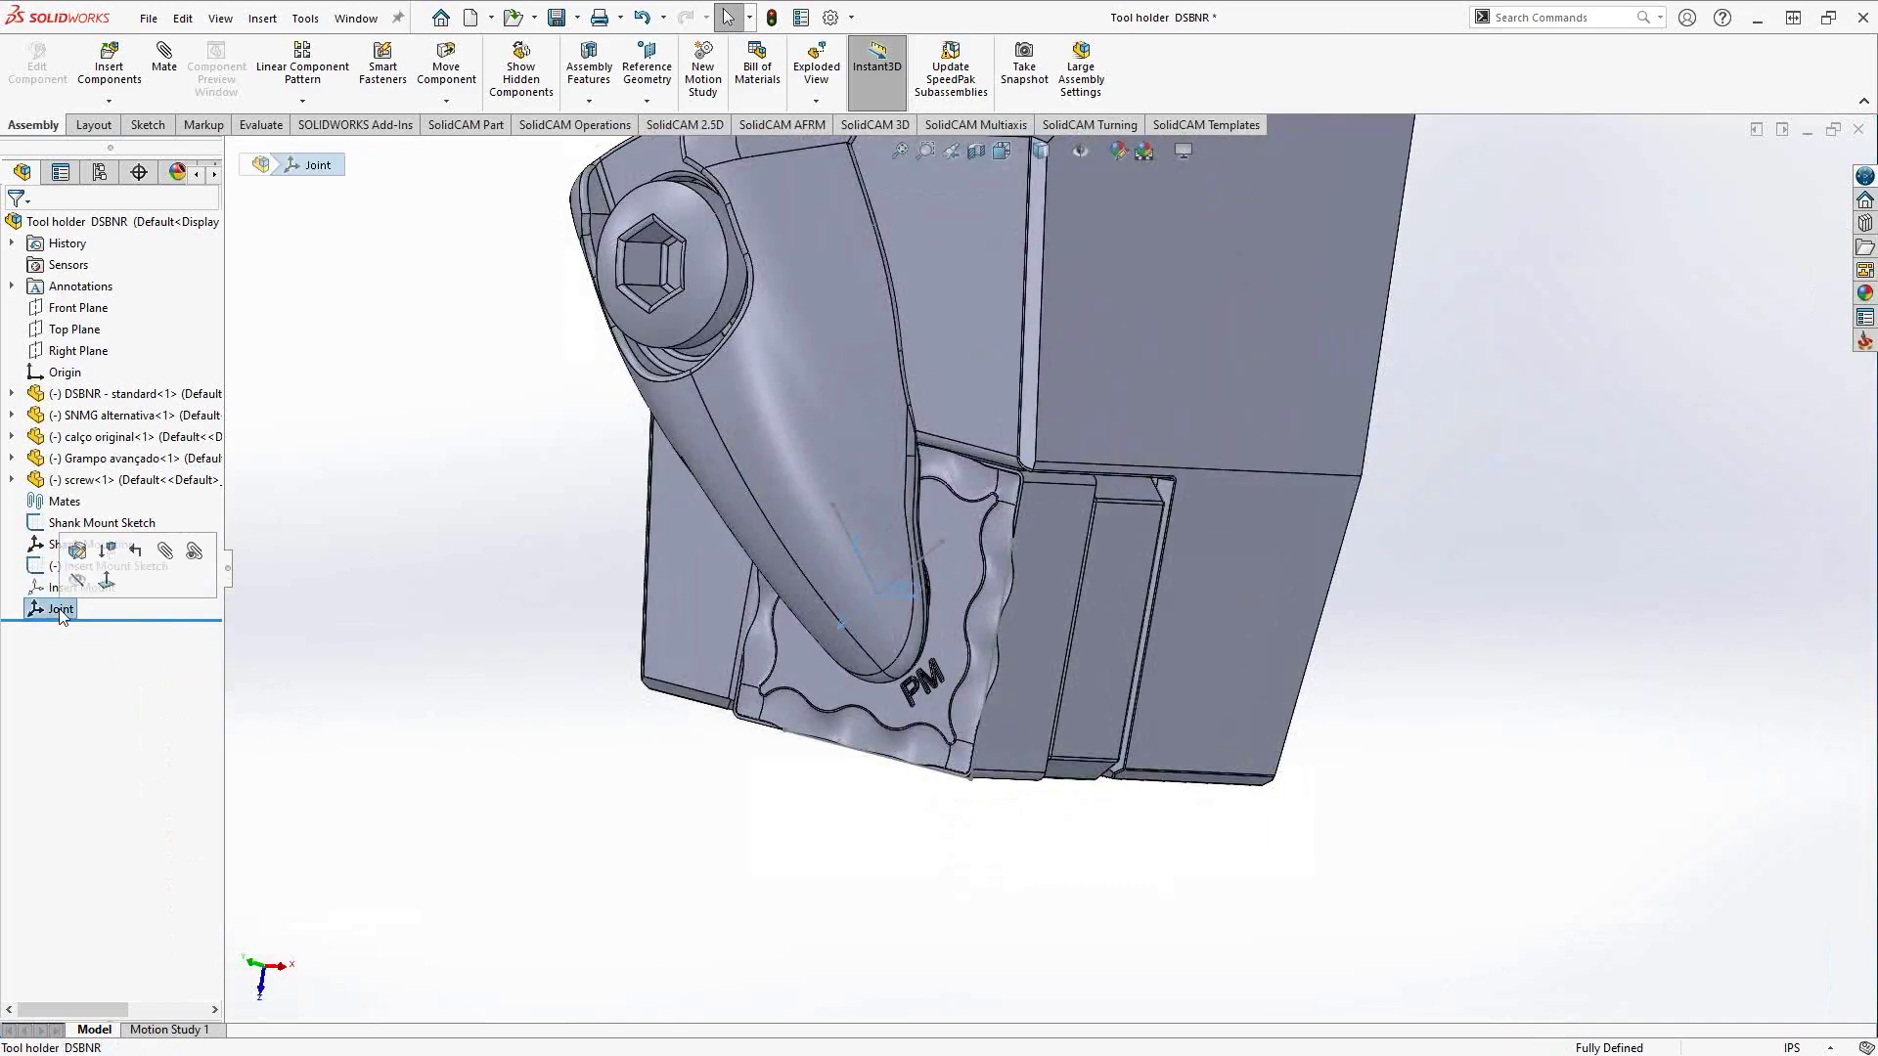
pyautogui.moveTo(614, 850); pyautogui.dragTo(671, 847, button='middle')
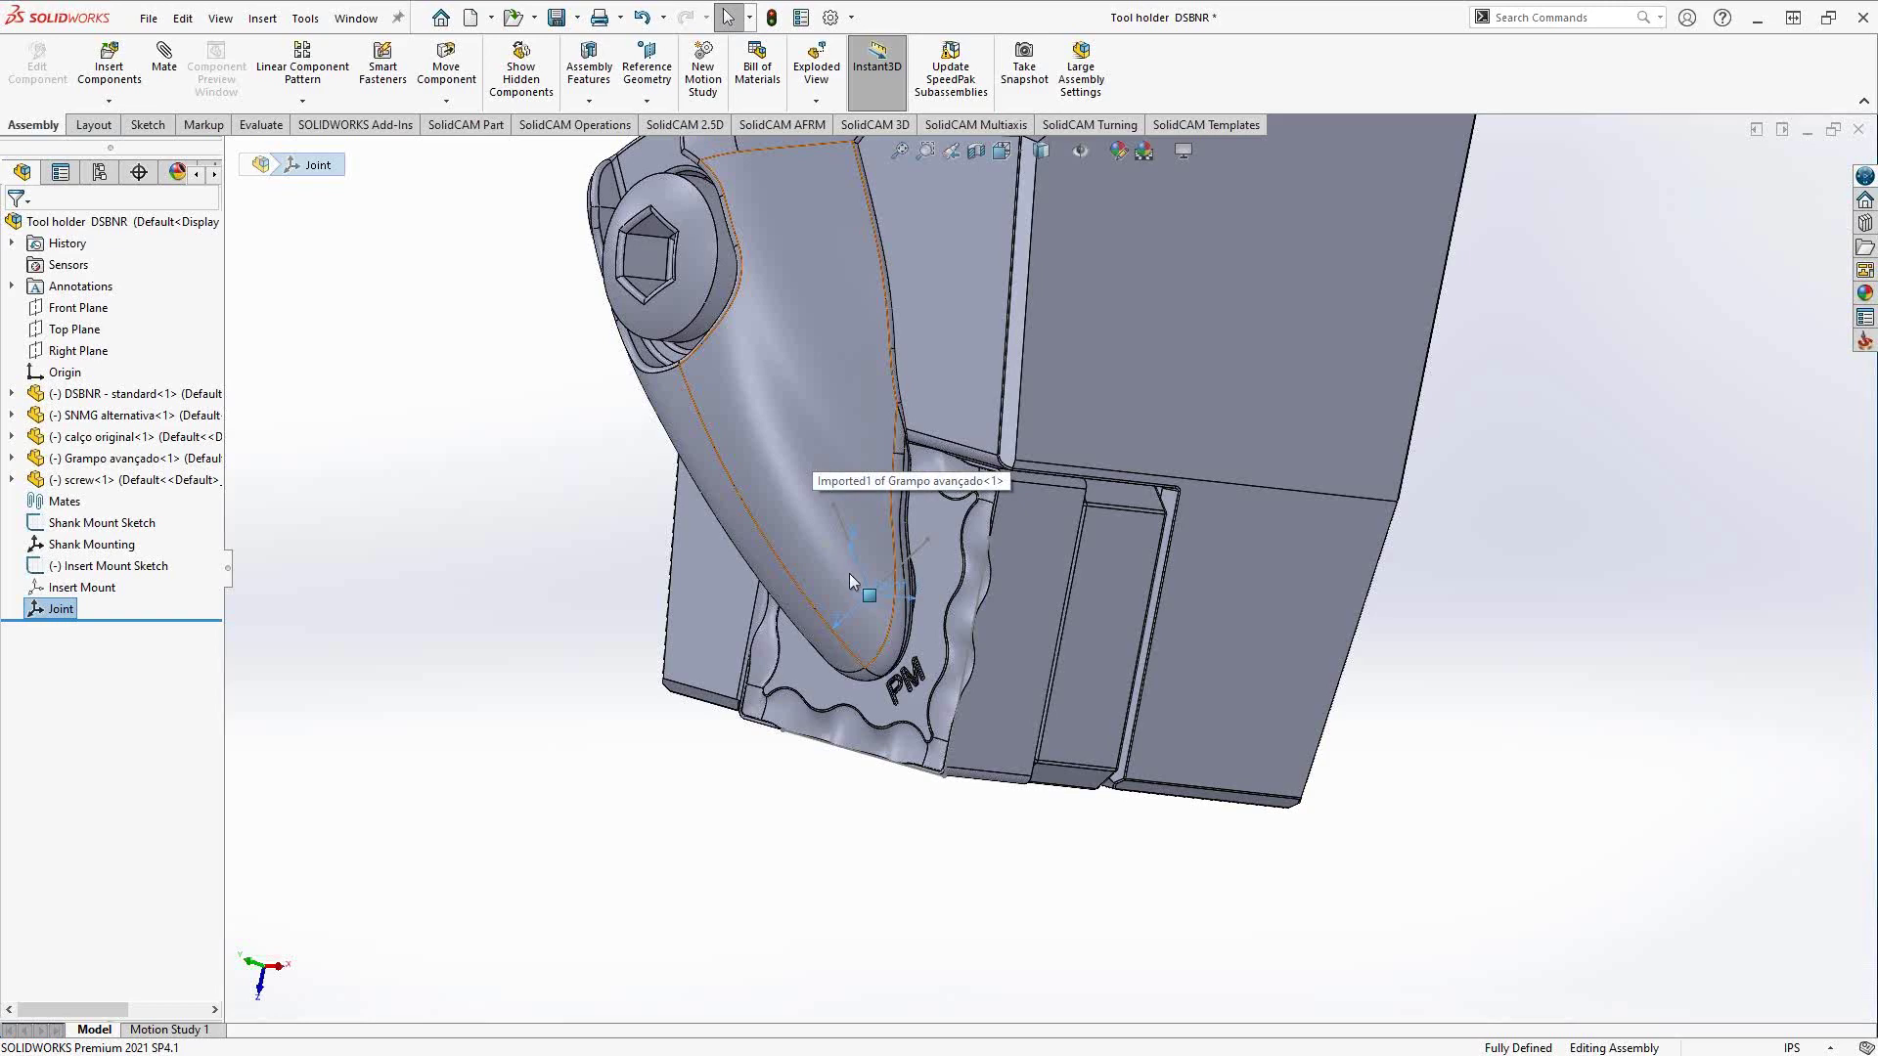
pyautogui.moveTo(849, 573)
pyautogui.mouseDown(button='middle')
pyautogui.moveTo(799, 612)
pyautogui.moveTo(905, 634)
pyautogui.moveTo(837, 583)
pyautogui.mouseUp(button='middle')
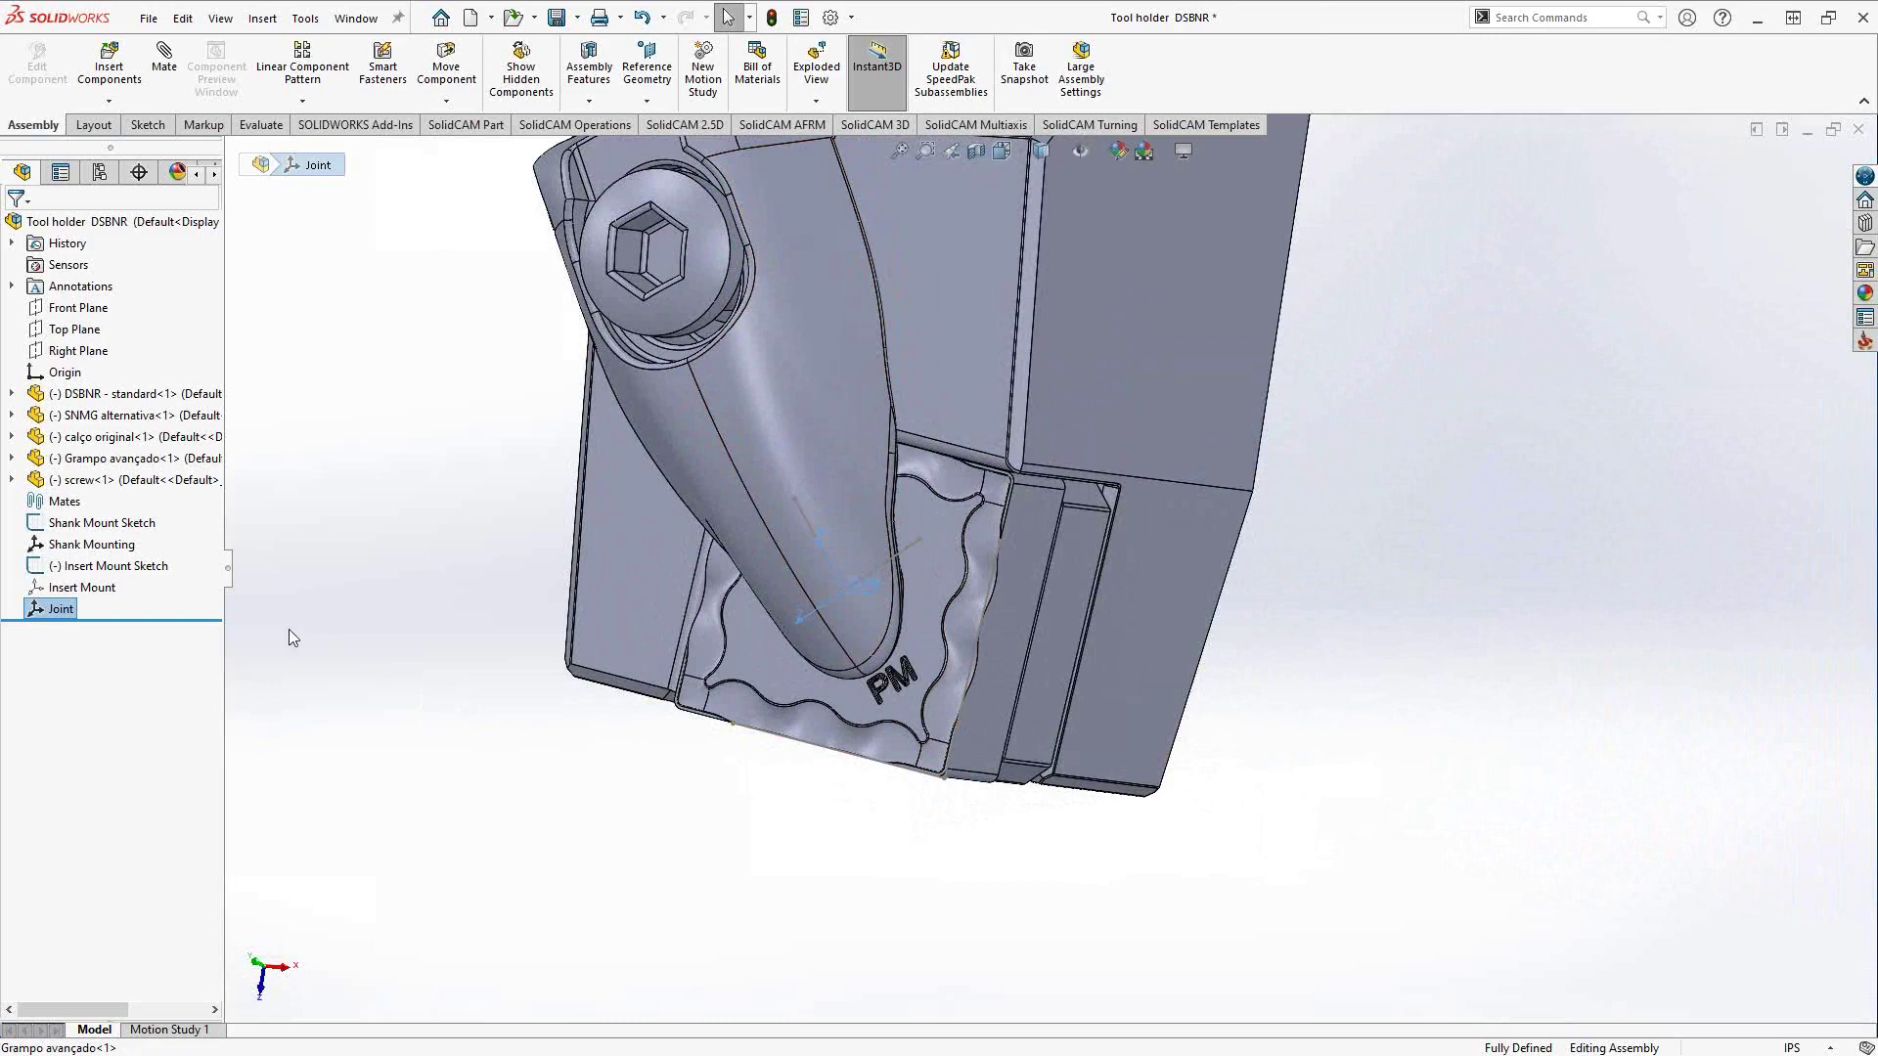
pyautogui.click(84, 569)
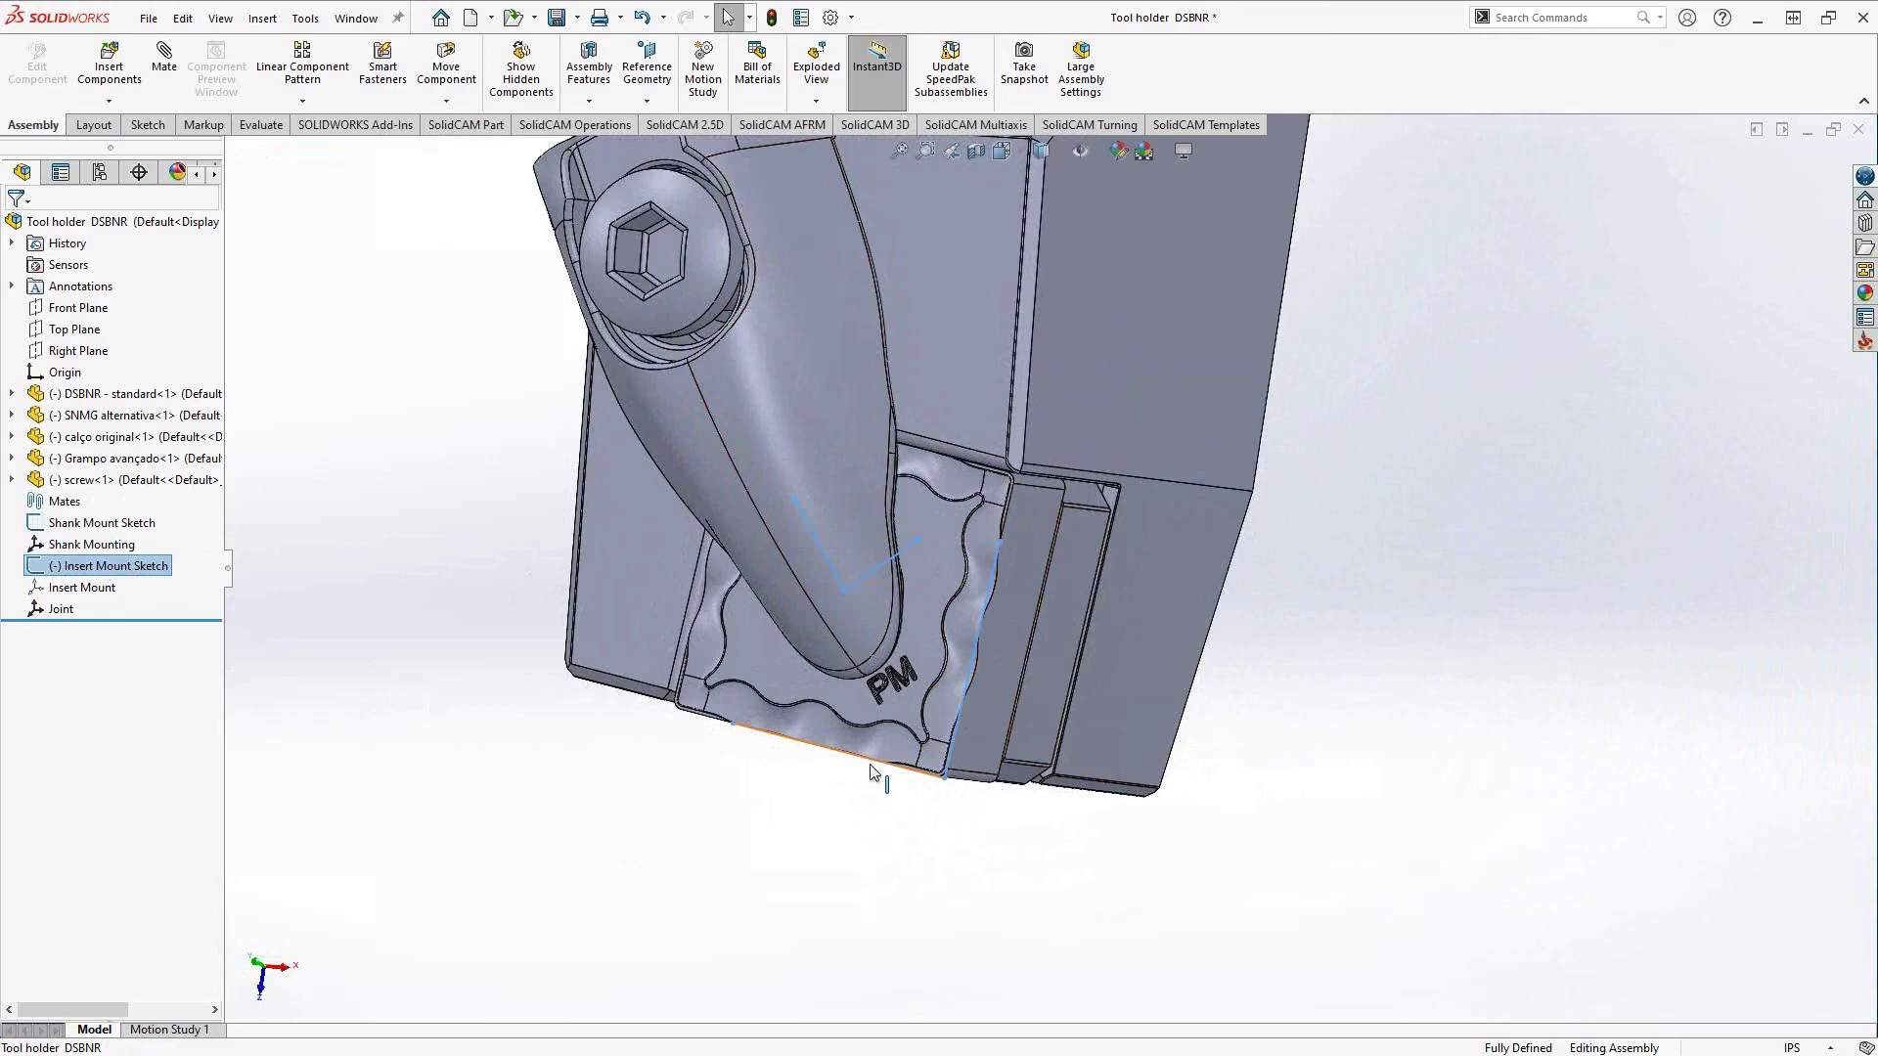
pyautogui.scroll(-4, 951, 794)
pyautogui.scroll(-3, 978, 709)
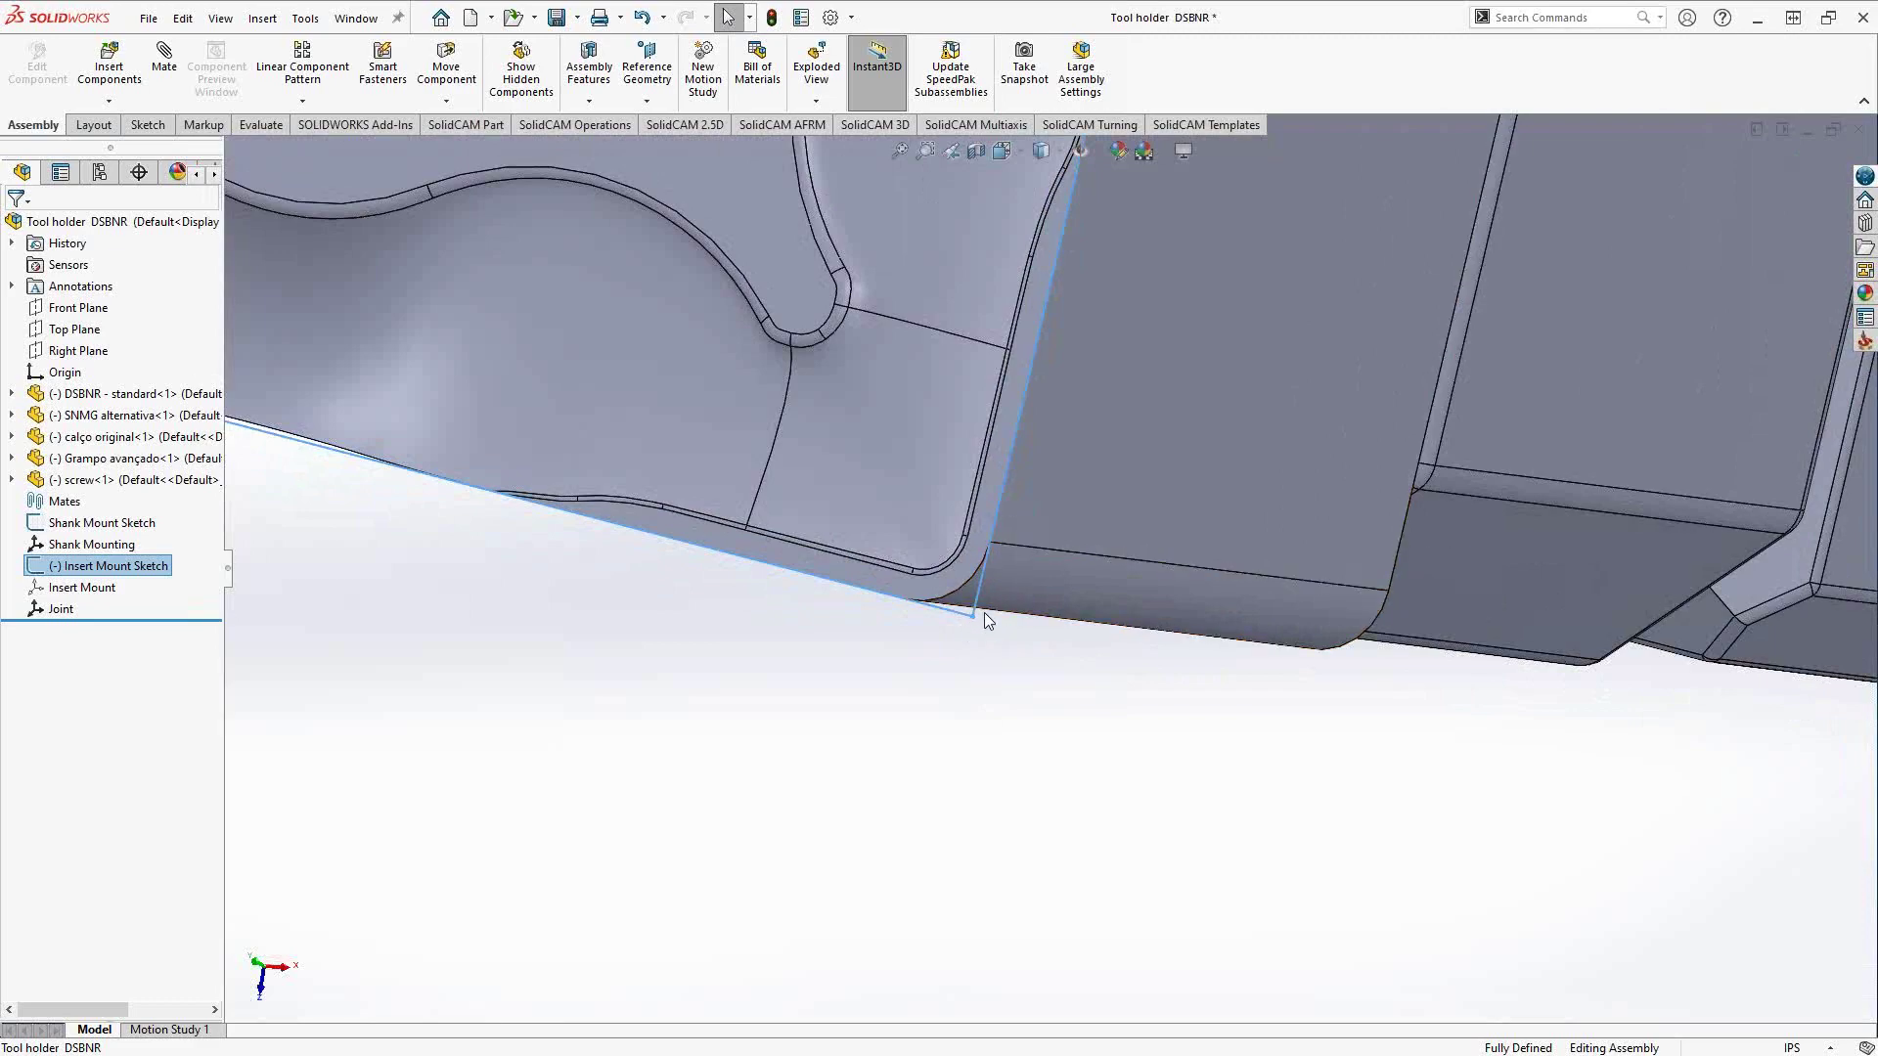
pyautogui.press('Down')
pyautogui.press('Down')
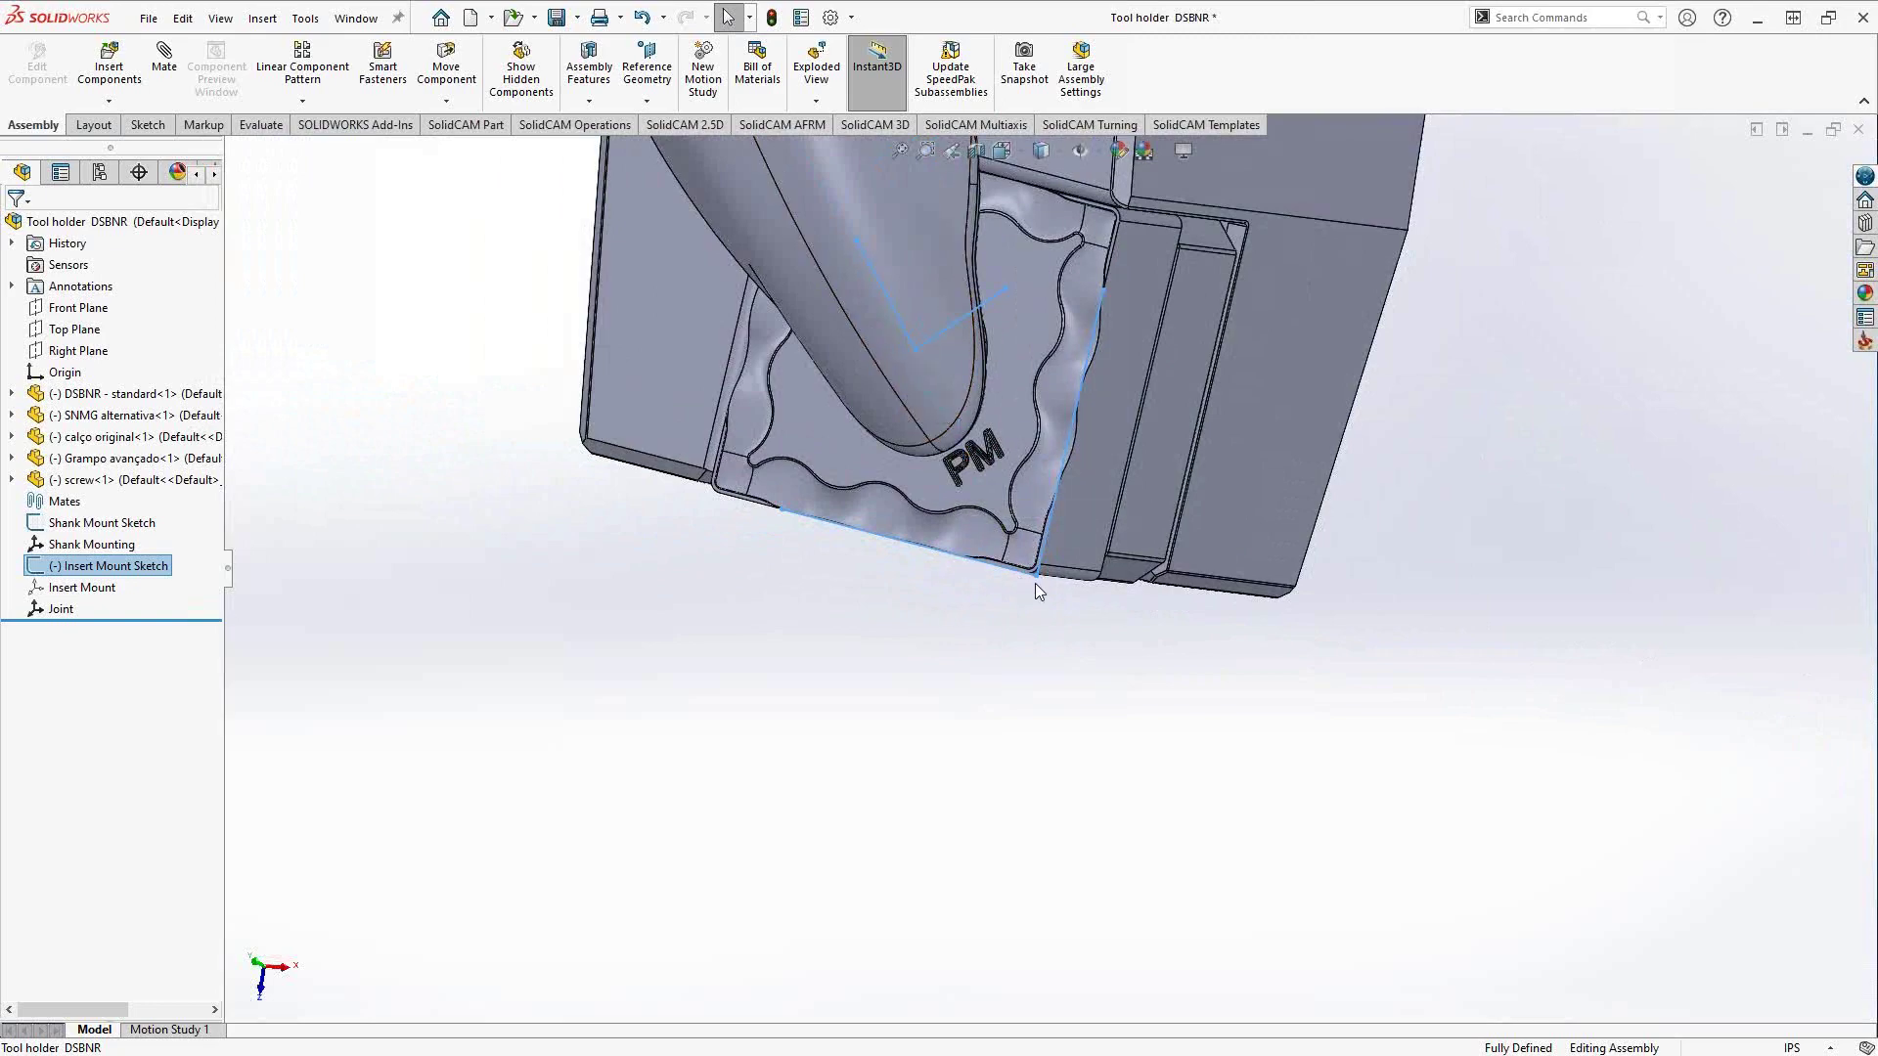
pyautogui.click(61, 609)
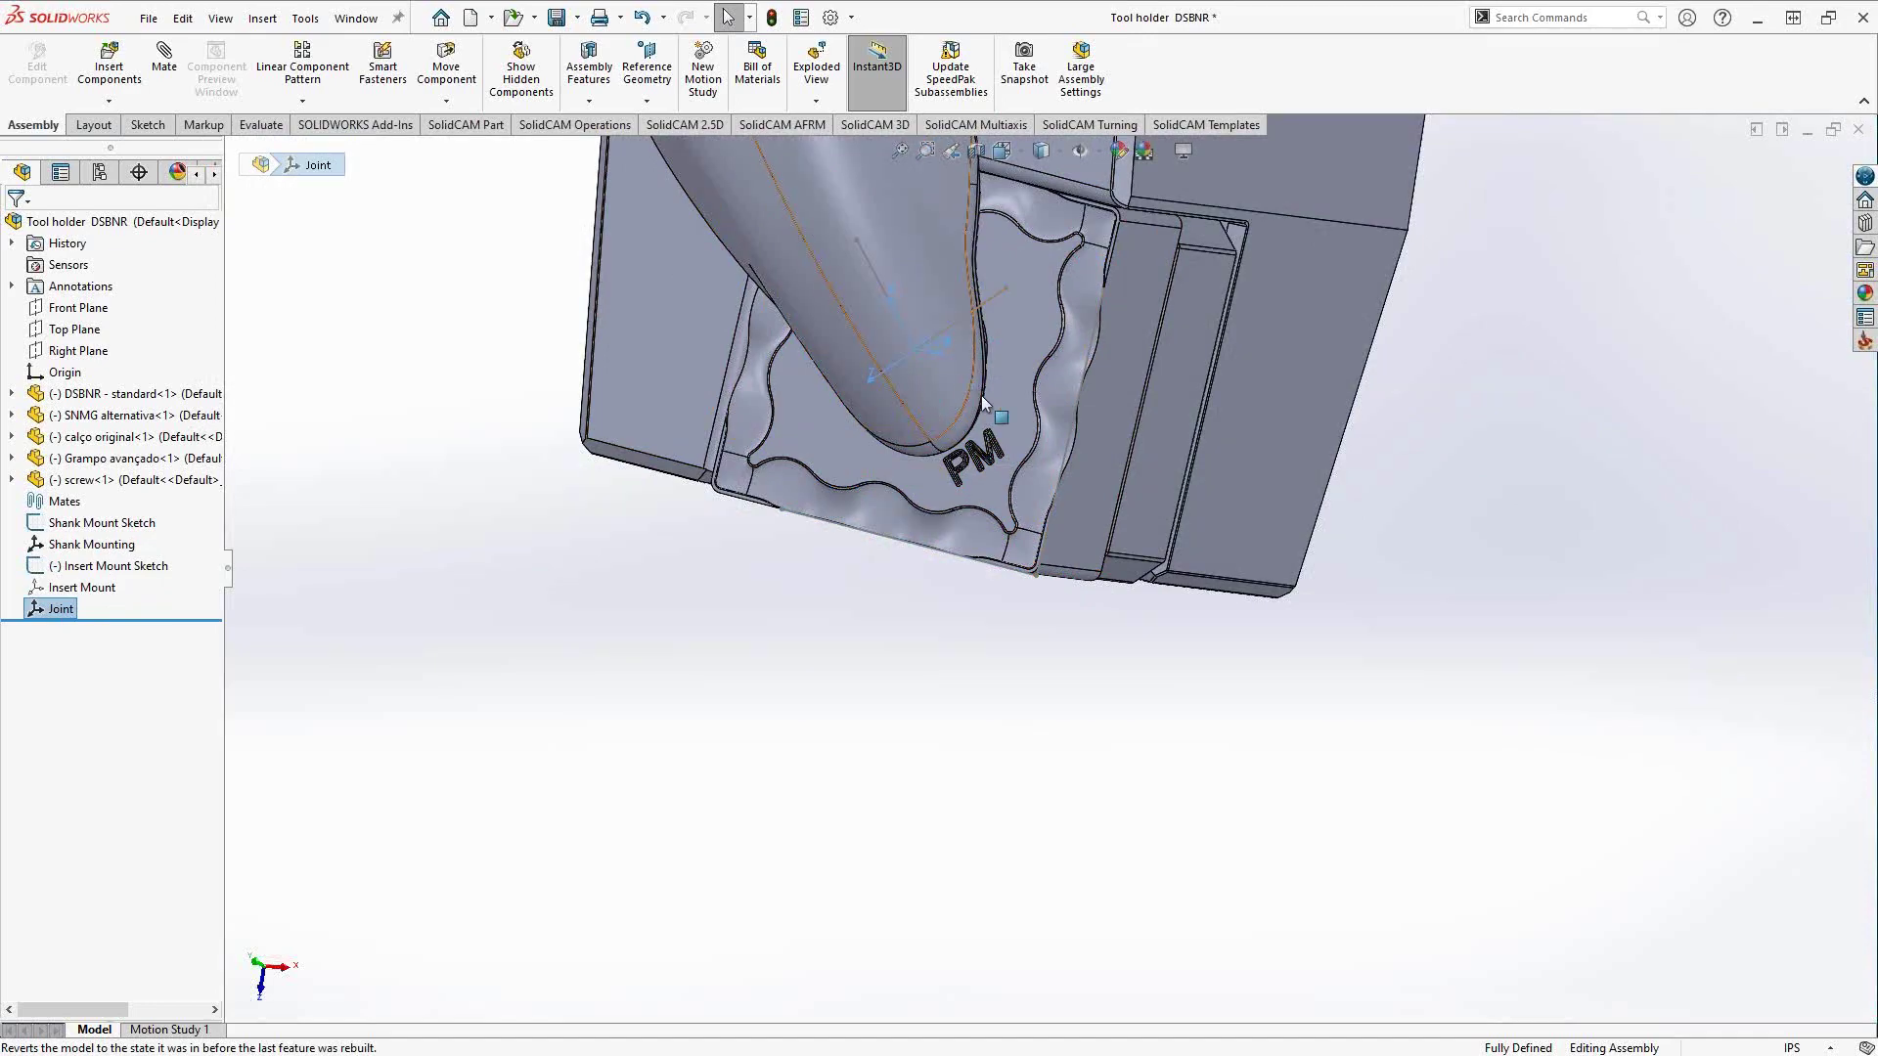
# - Orbit the insert edge-on, then expand and collapse the SNMG alternativa component's contents
pyautogui.moveTo(981, 395)
pyautogui.mouseDown(button='middle')
pyautogui.moveTo(836, 372)
pyautogui.moveTo(983, 419)
pyautogui.moveTo(983, 362)
pyautogui.moveTo(1017, 309)
pyautogui.mouseUp(button='middle')
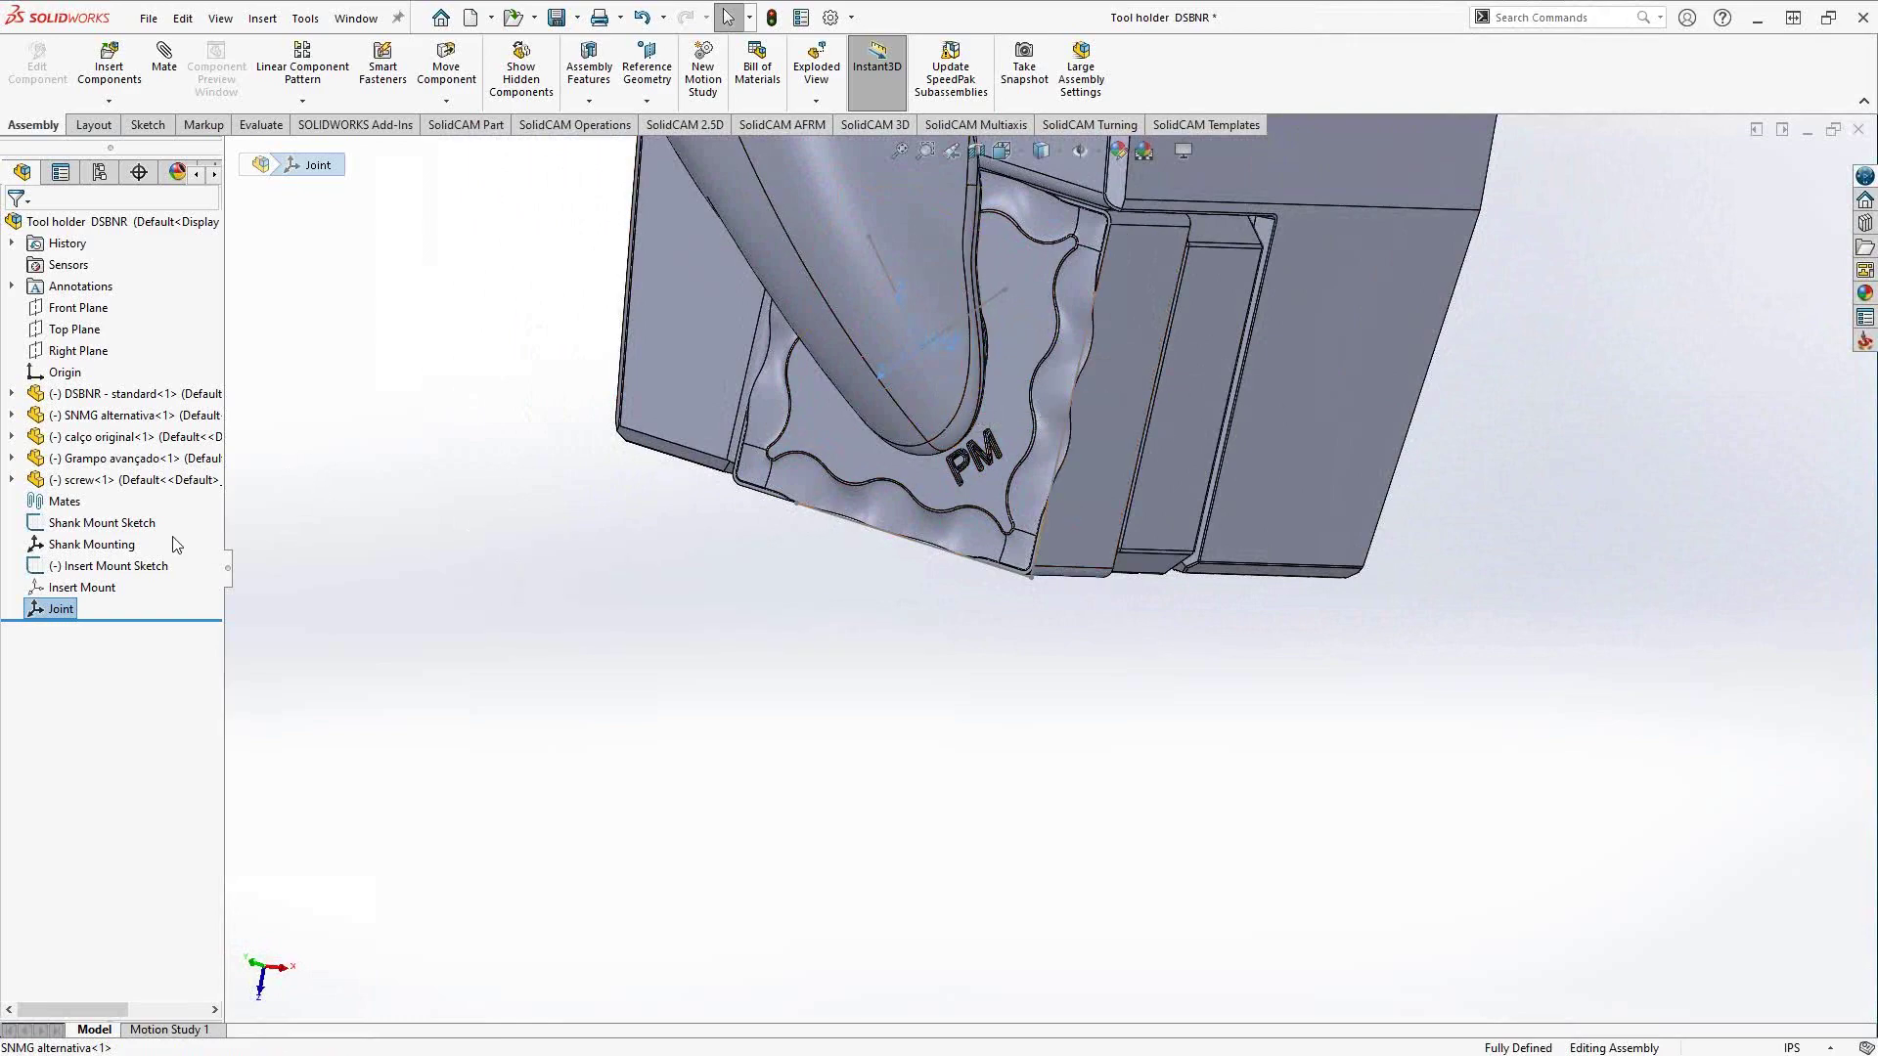
pyautogui.click(11, 415)
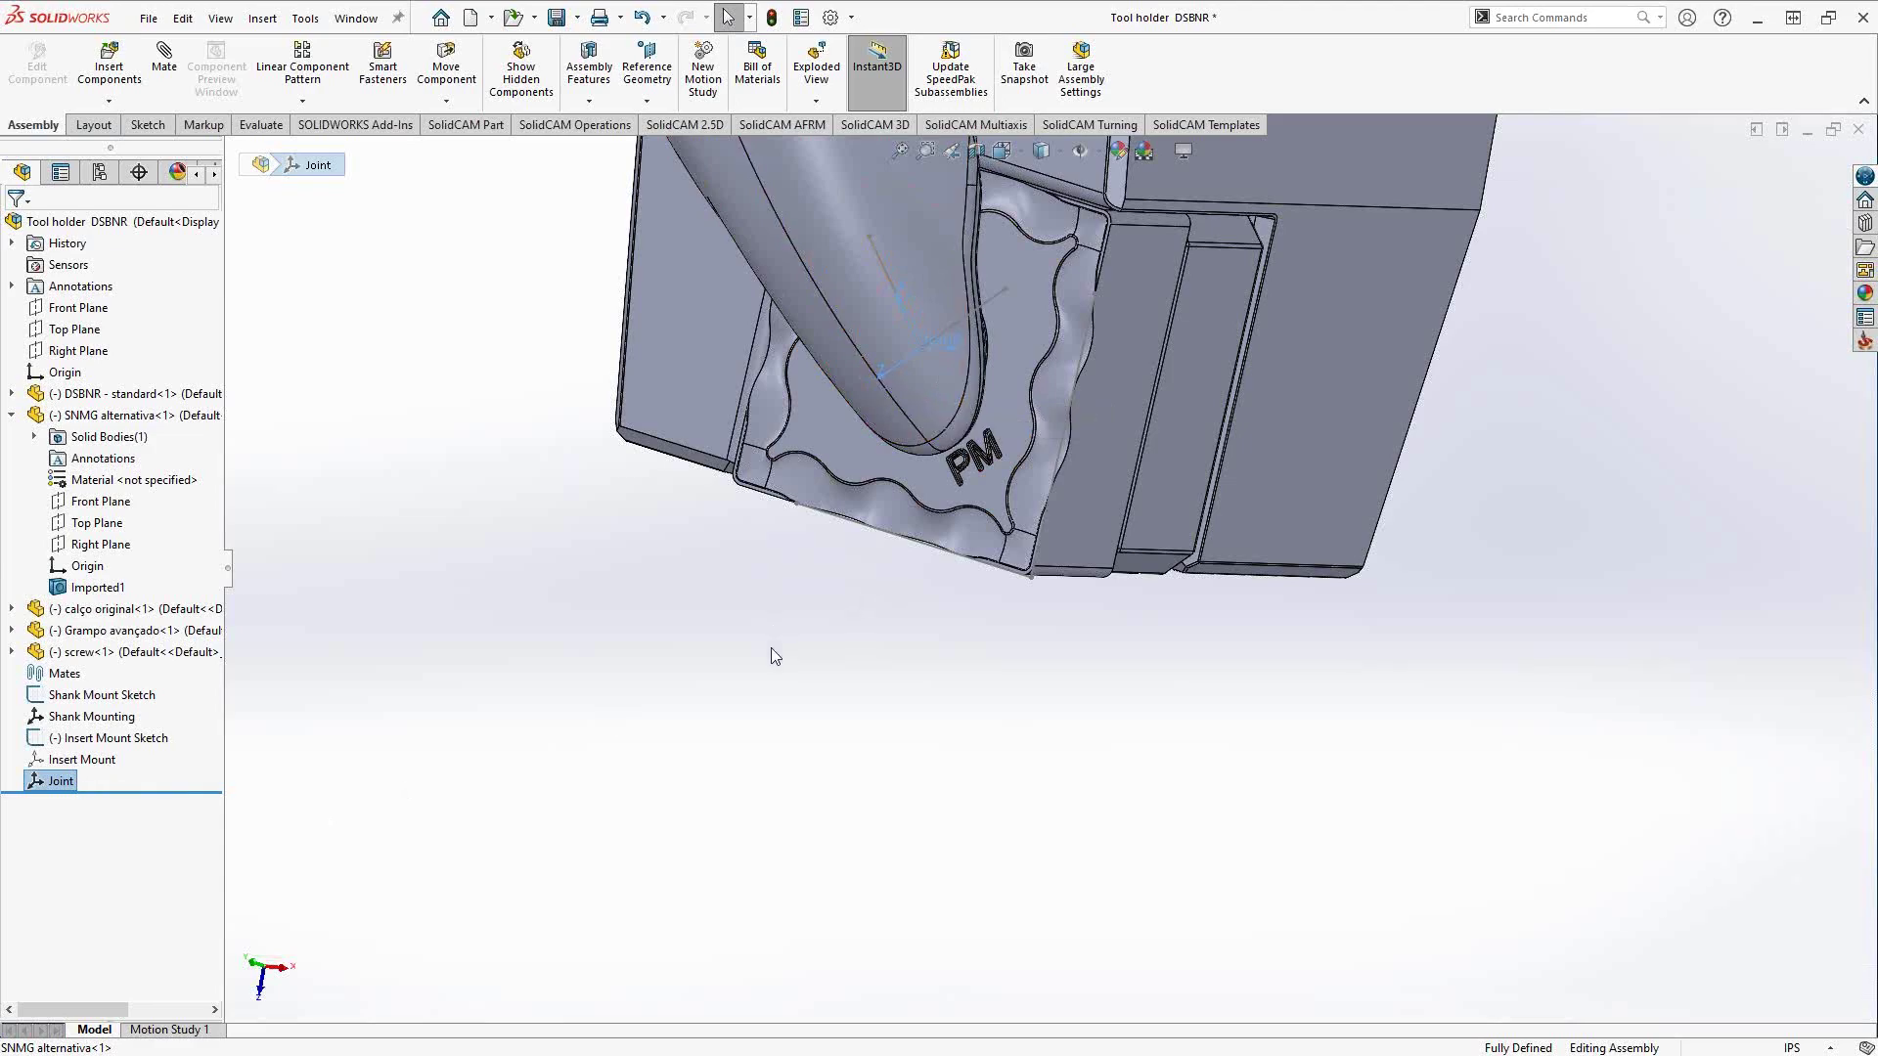
pyautogui.click(12, 417)
pyautogui.rightClick(56, 614)
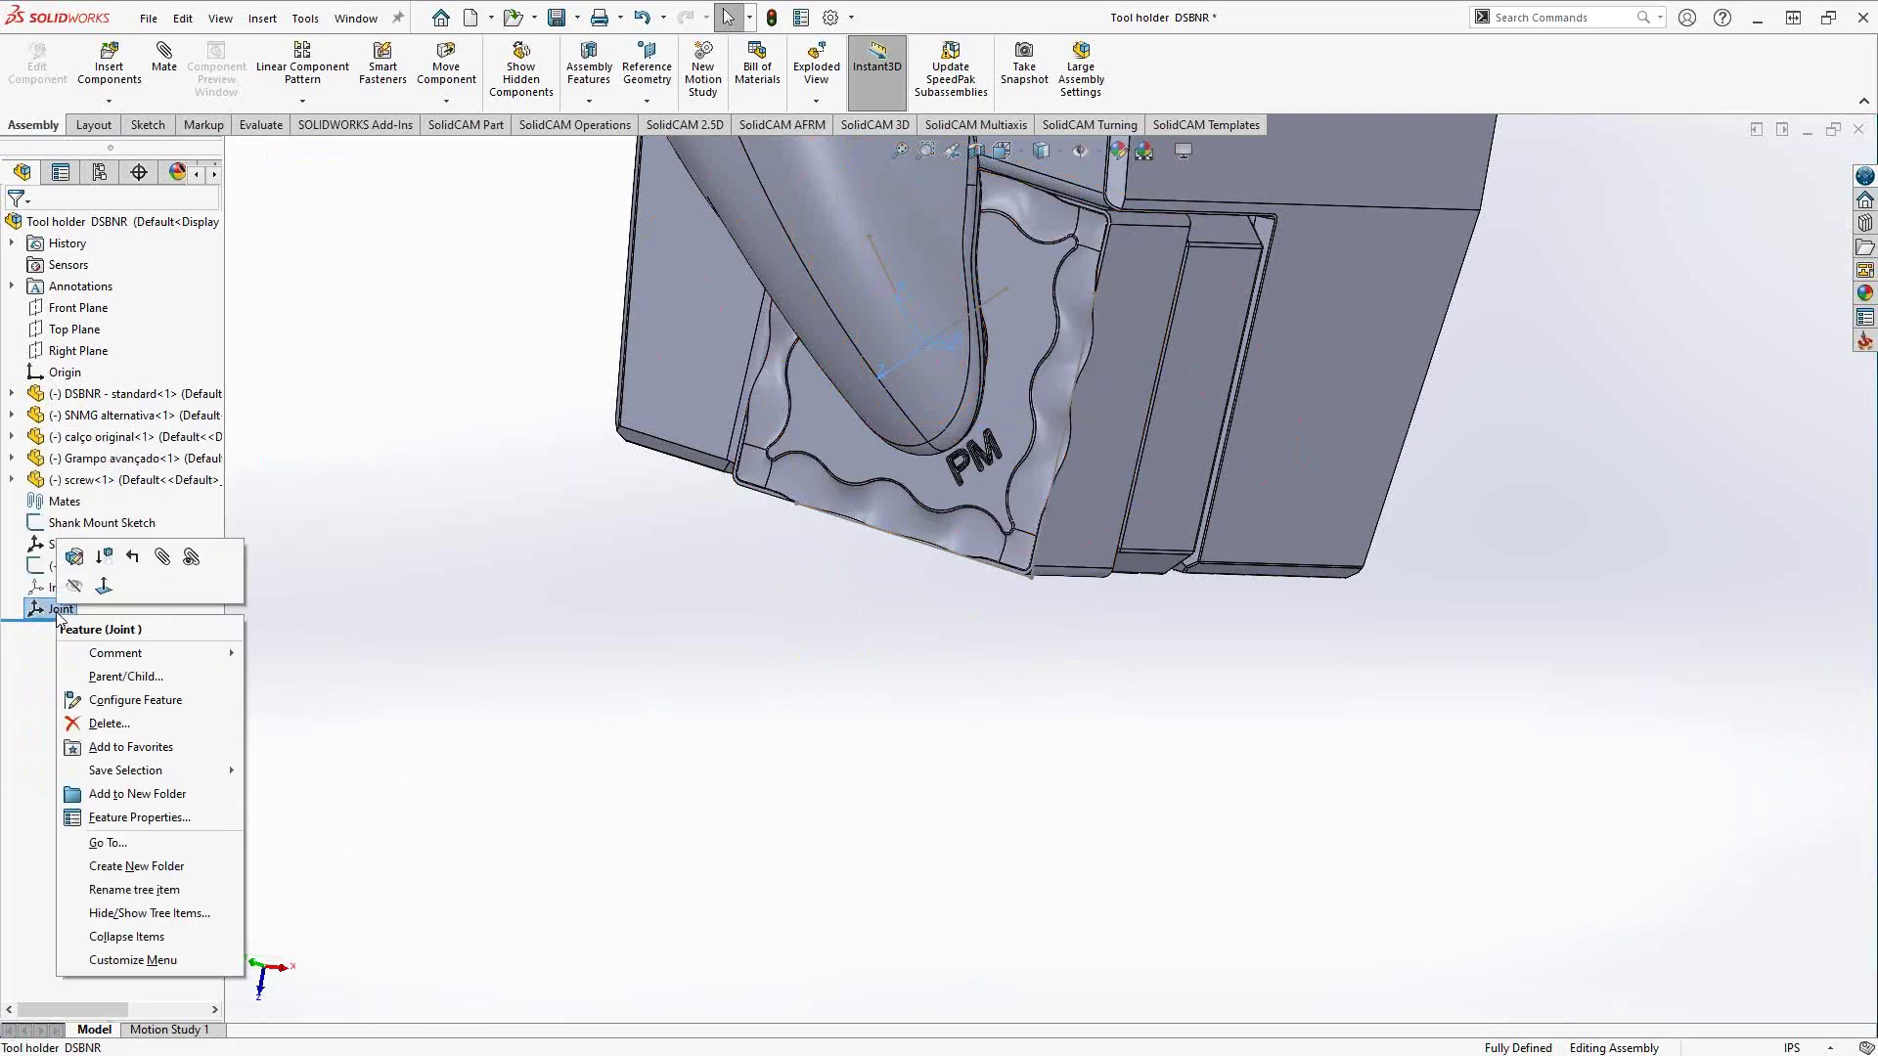
pyautogui.click(74, 587)
pyautogui.rightClick(75, 589)
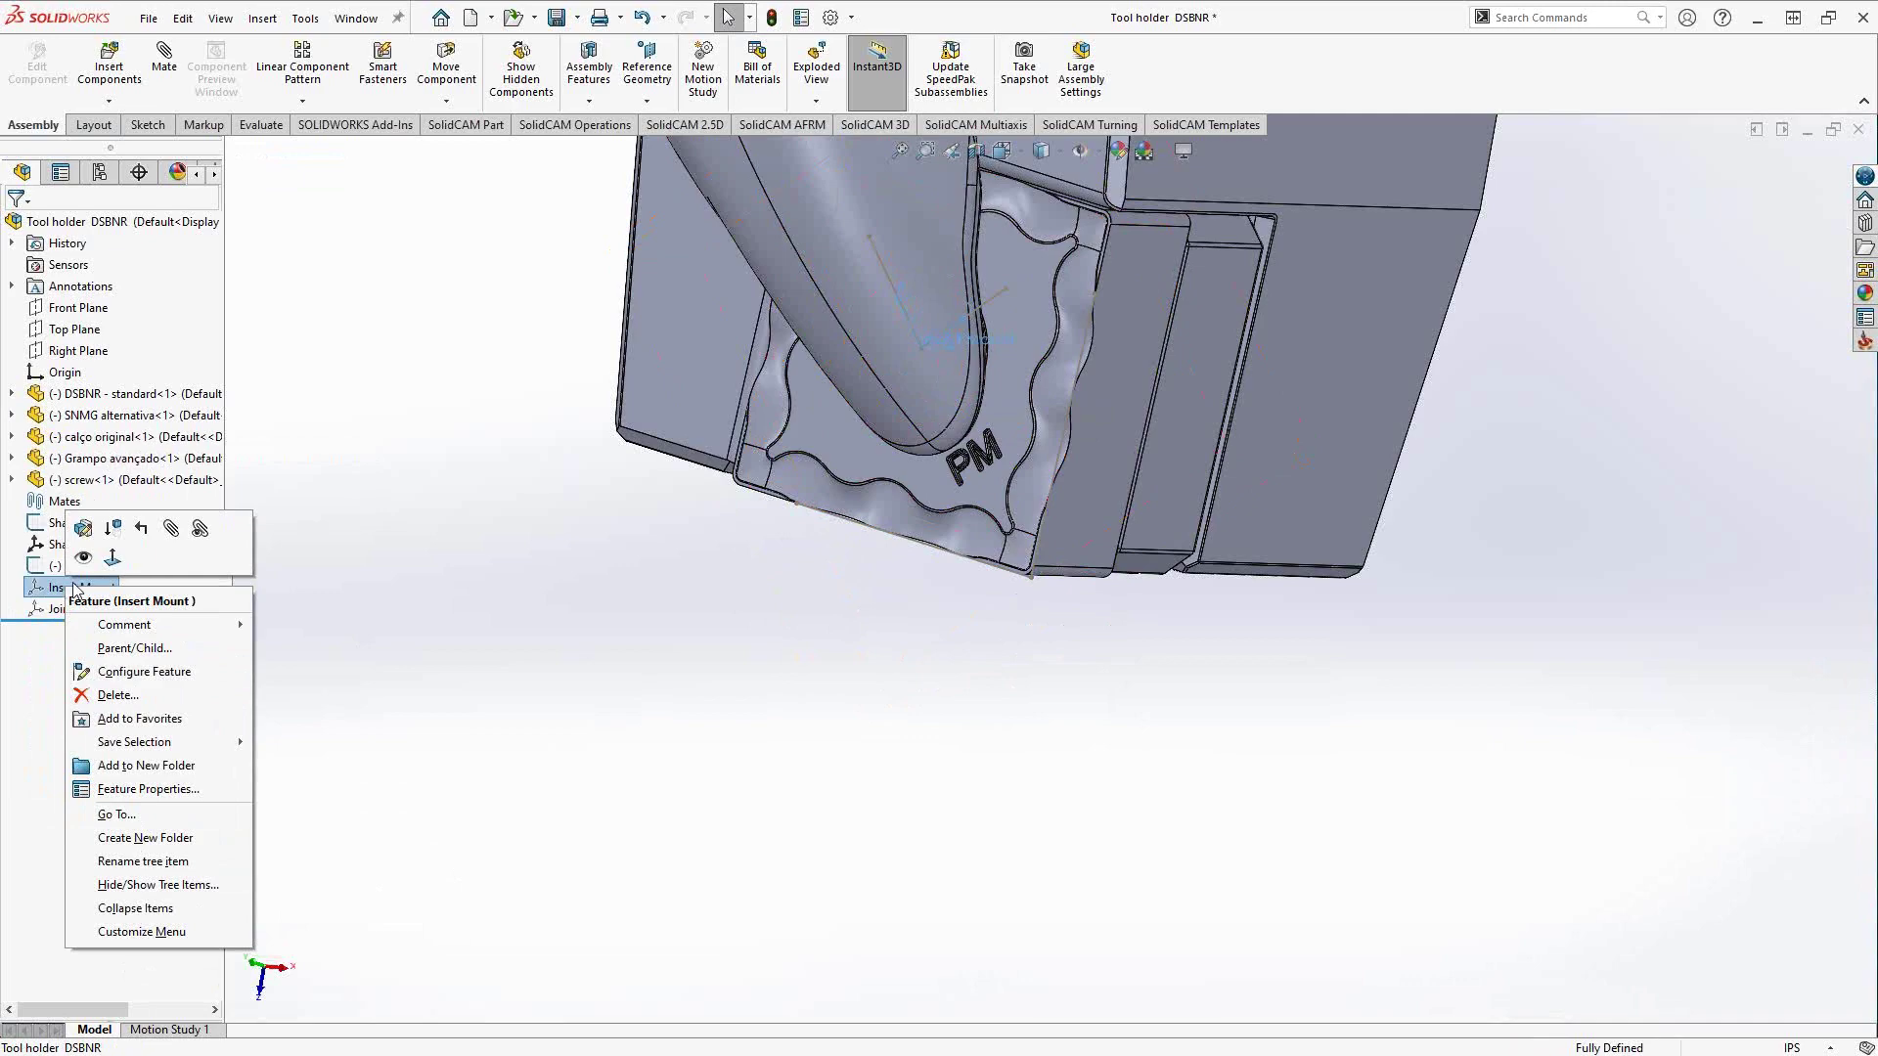
pyautogui.click(614, 691)
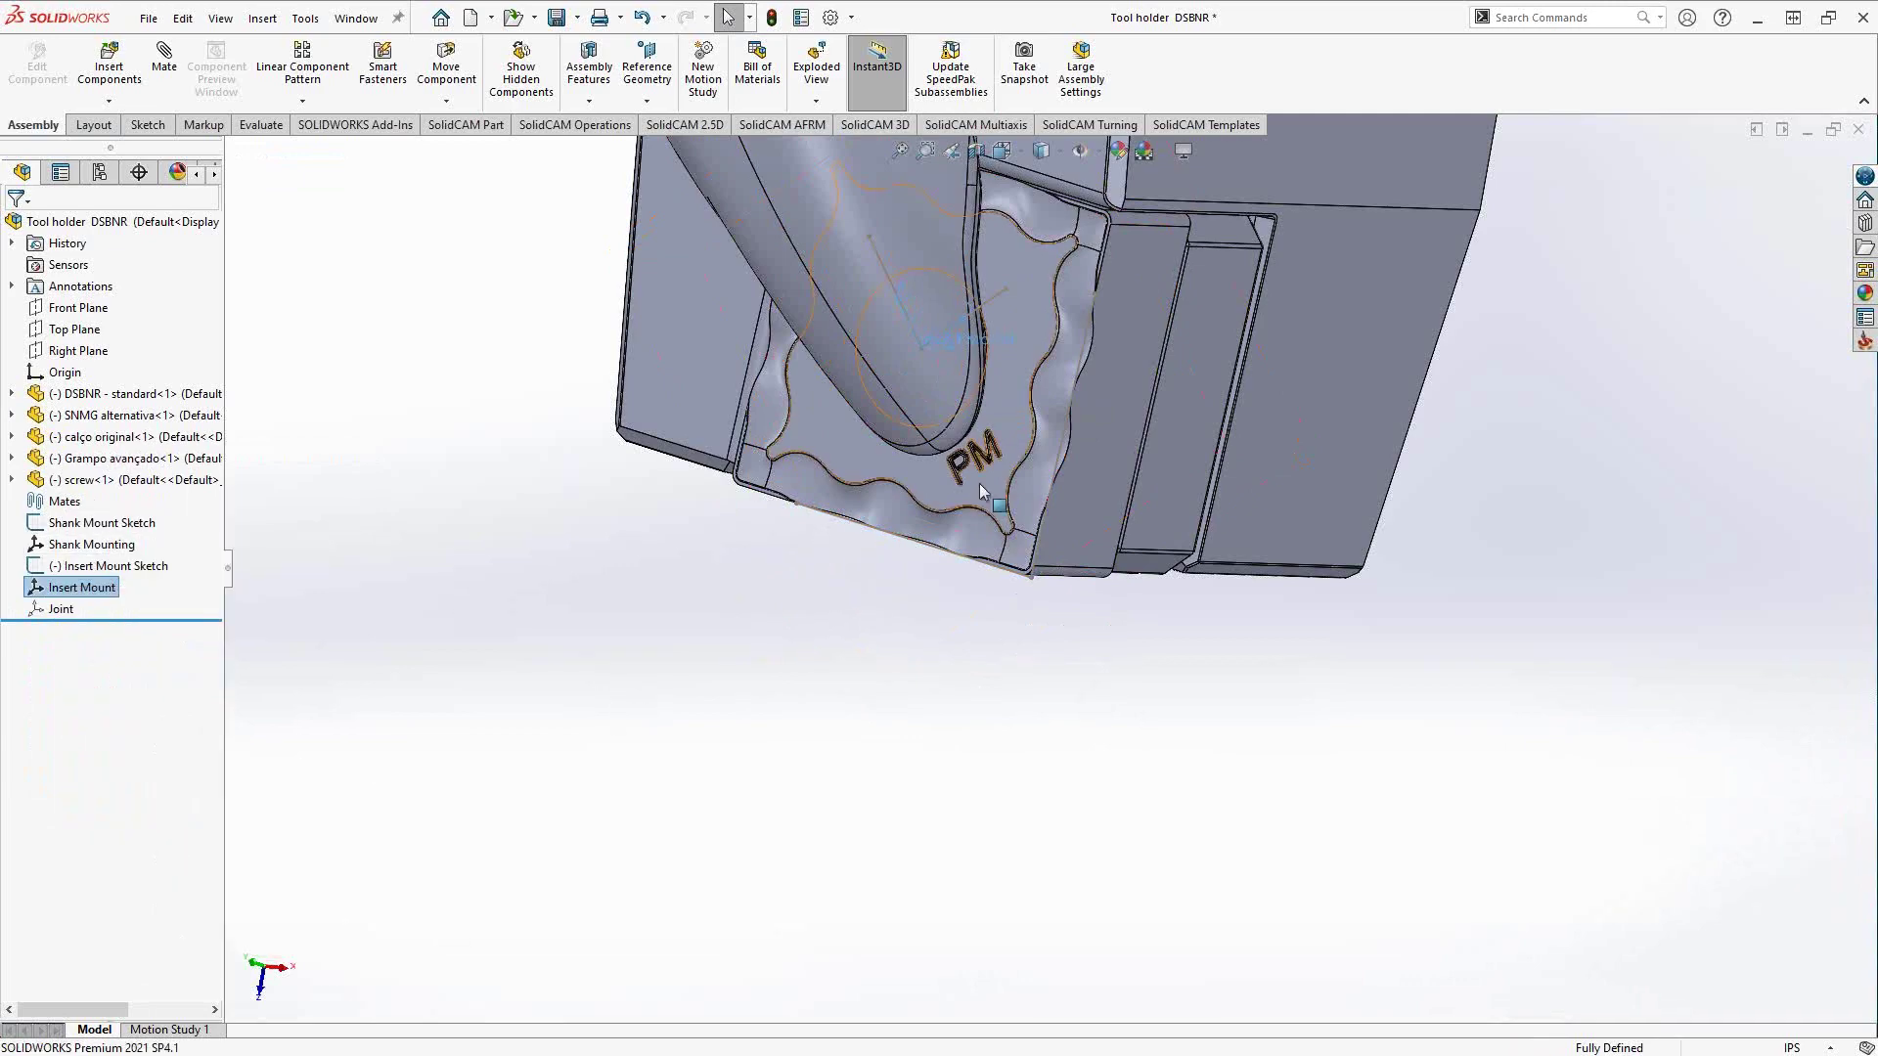
pyautogui.moveTo(978, 483)
pyautogui.mouseDown(button='middle')
pyautogui.moveTo(851, 482)
pyautogui.moveTo(986, 491)
pyautogui.mouseUp(button='middle')
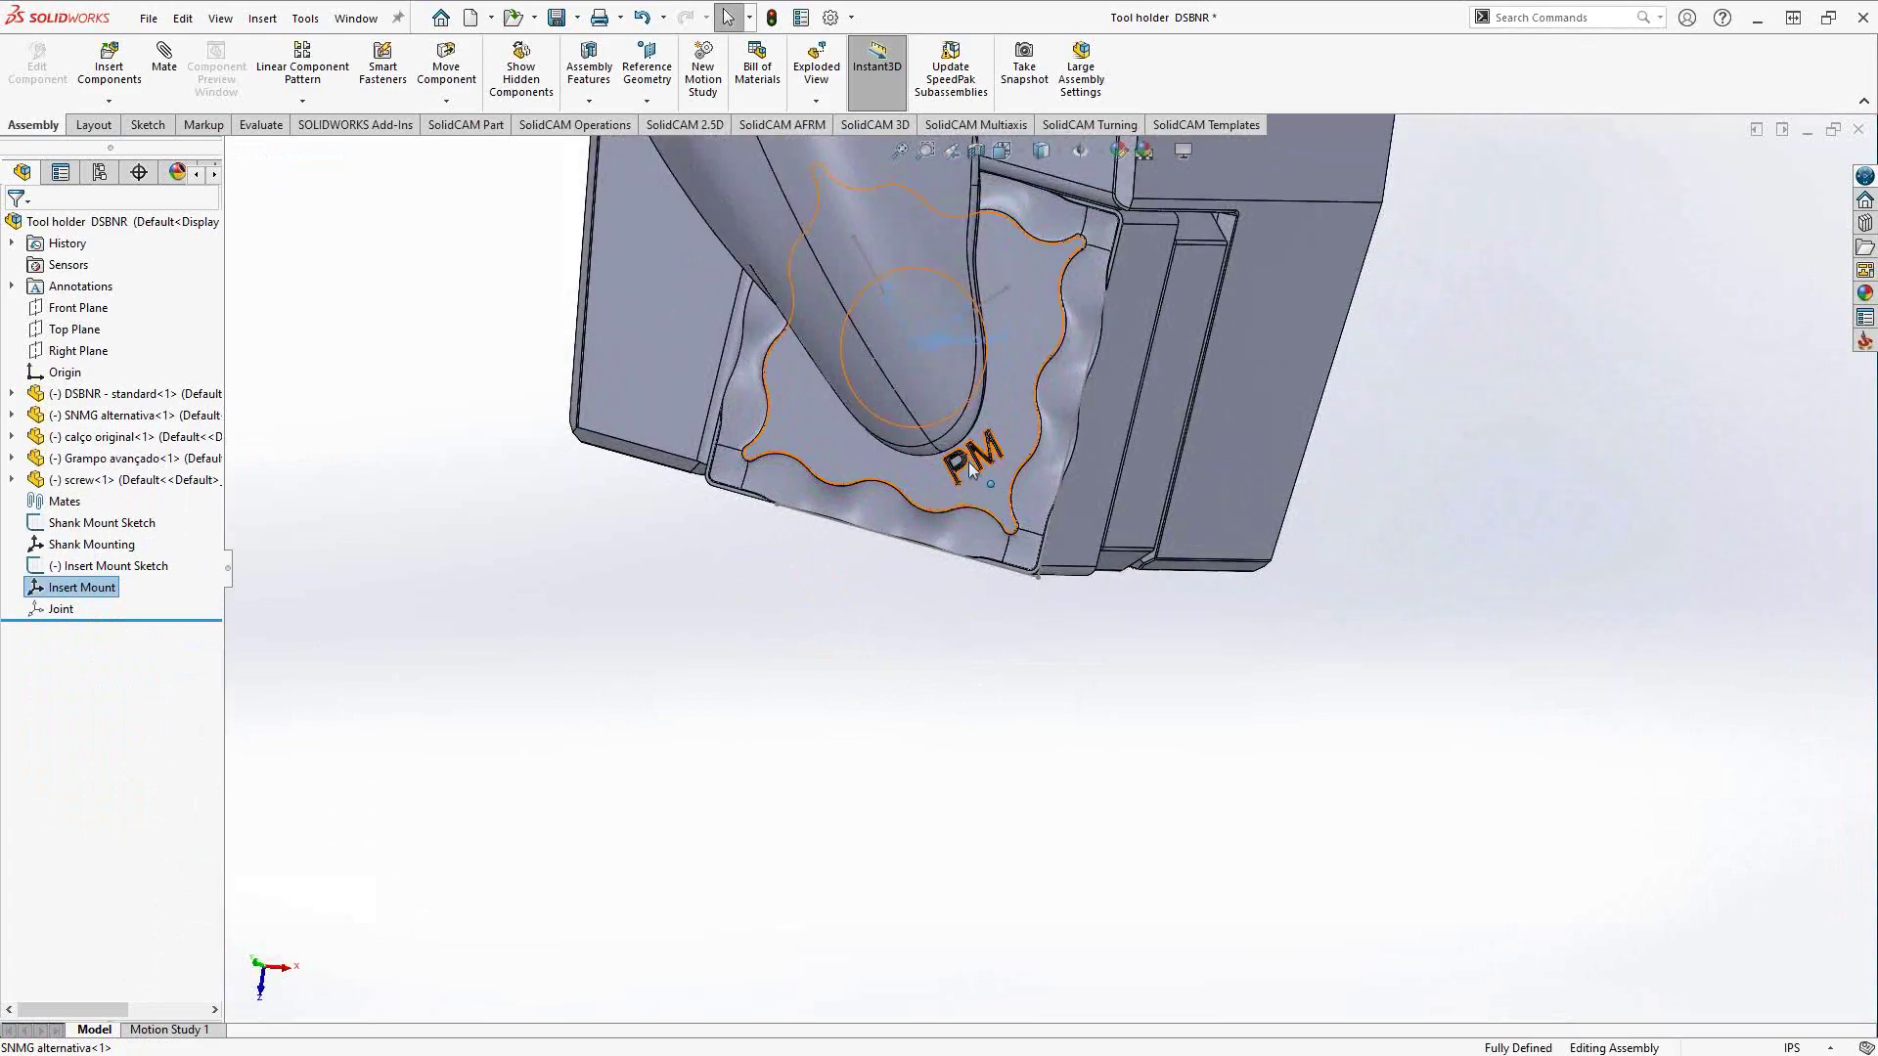
pyautogui.scroll(-5, 946, 381)
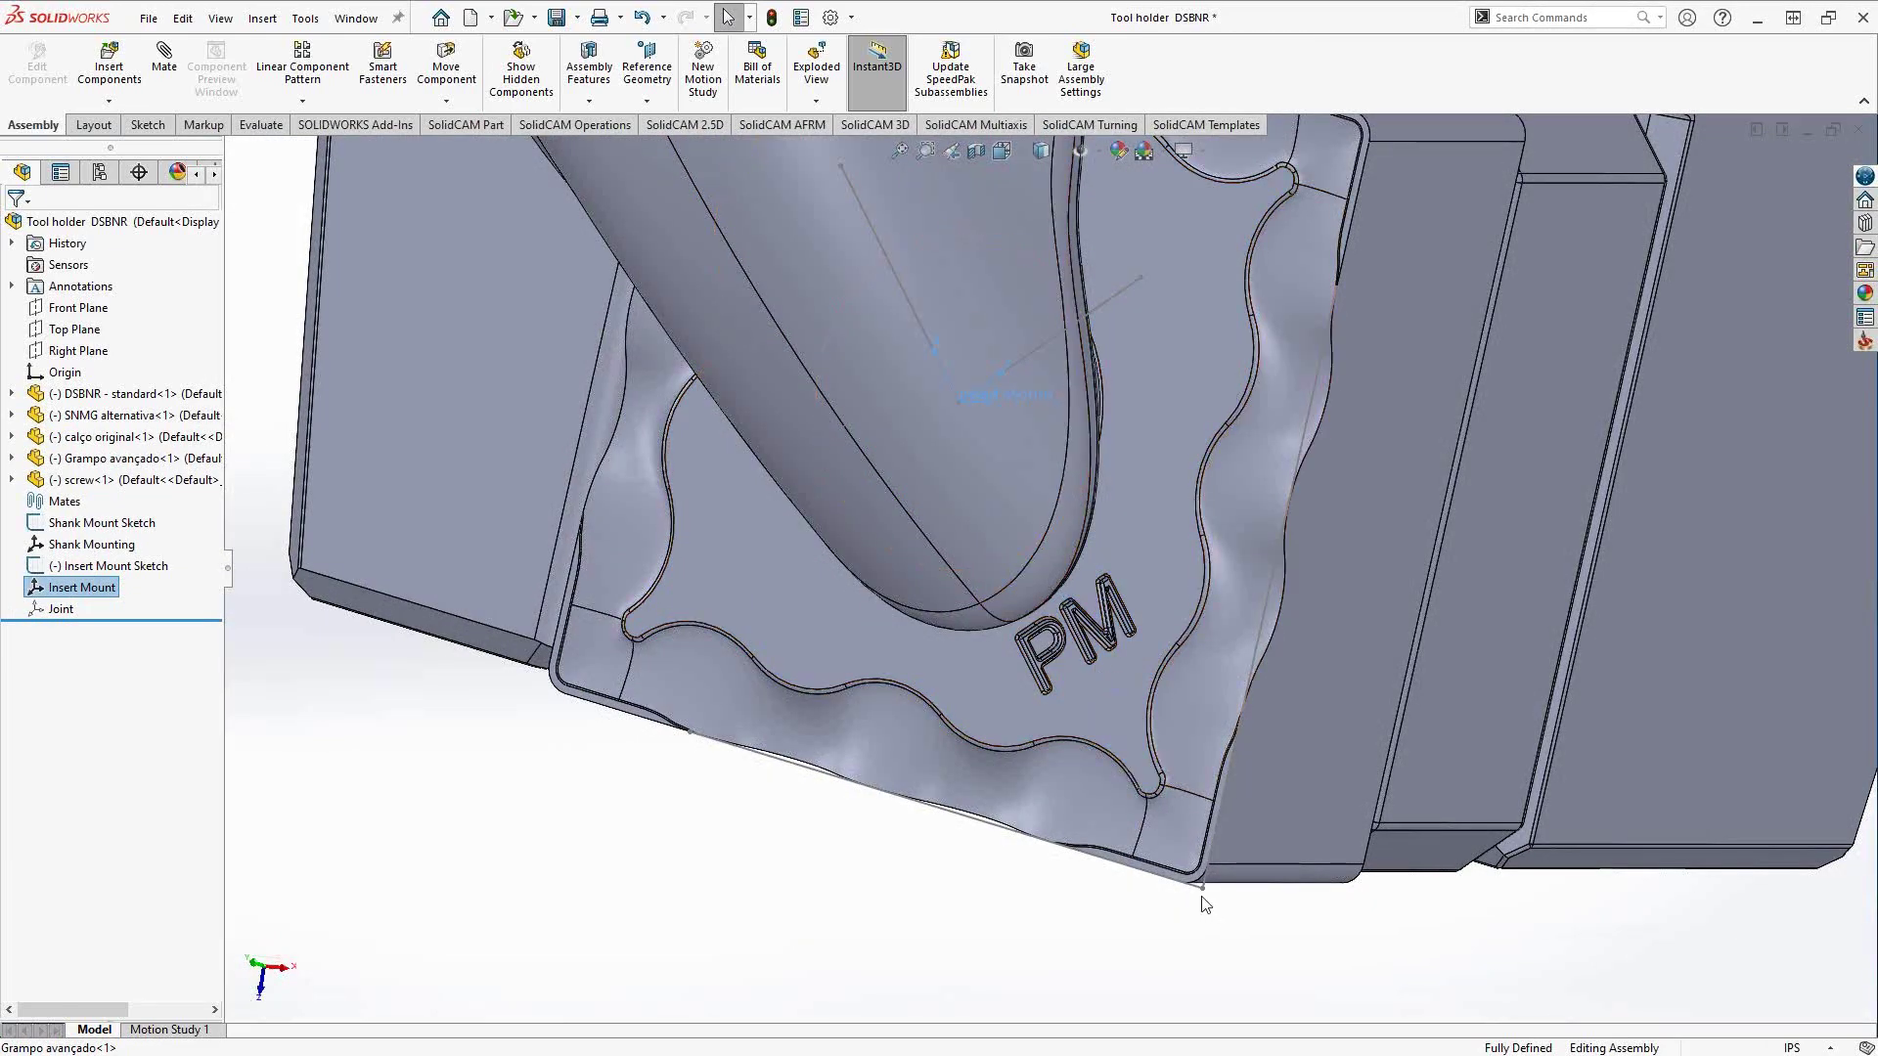
pyautogui.scroll(-6, 976, 419)
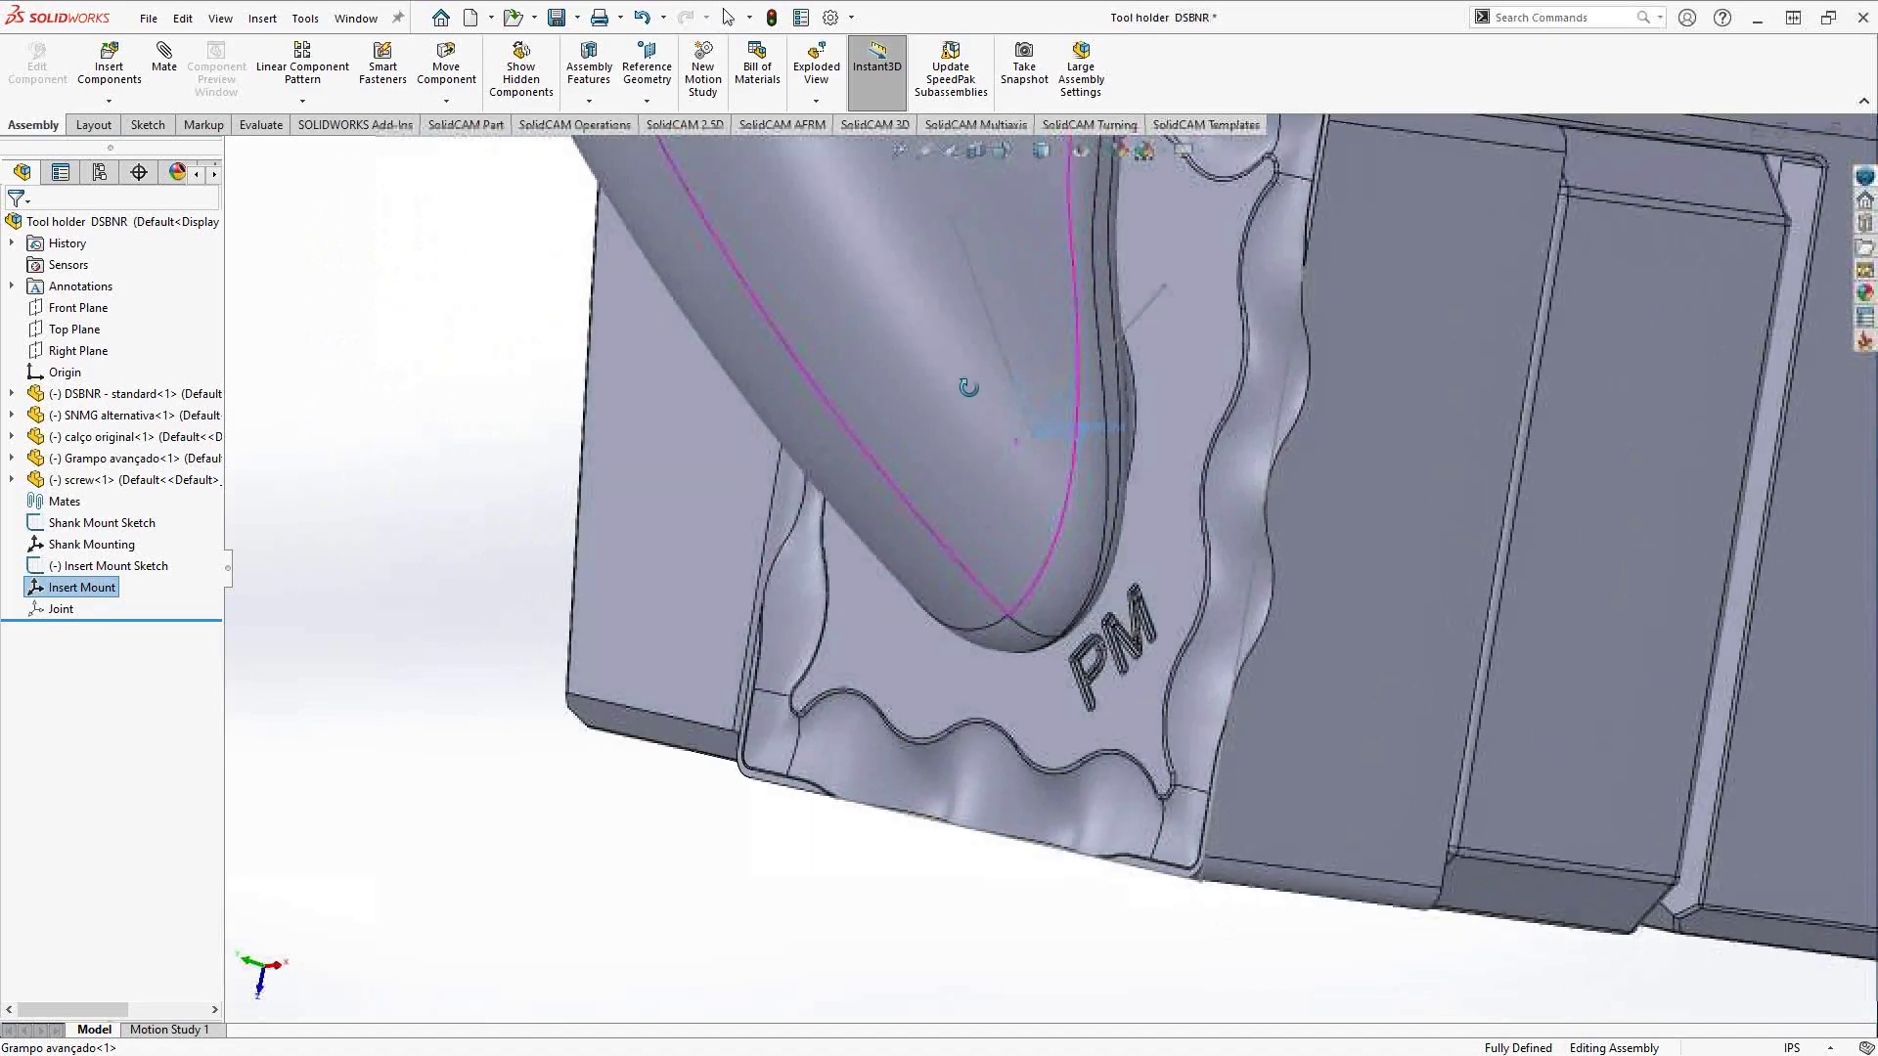
pyautogui.scroll(3, 1069, 501)
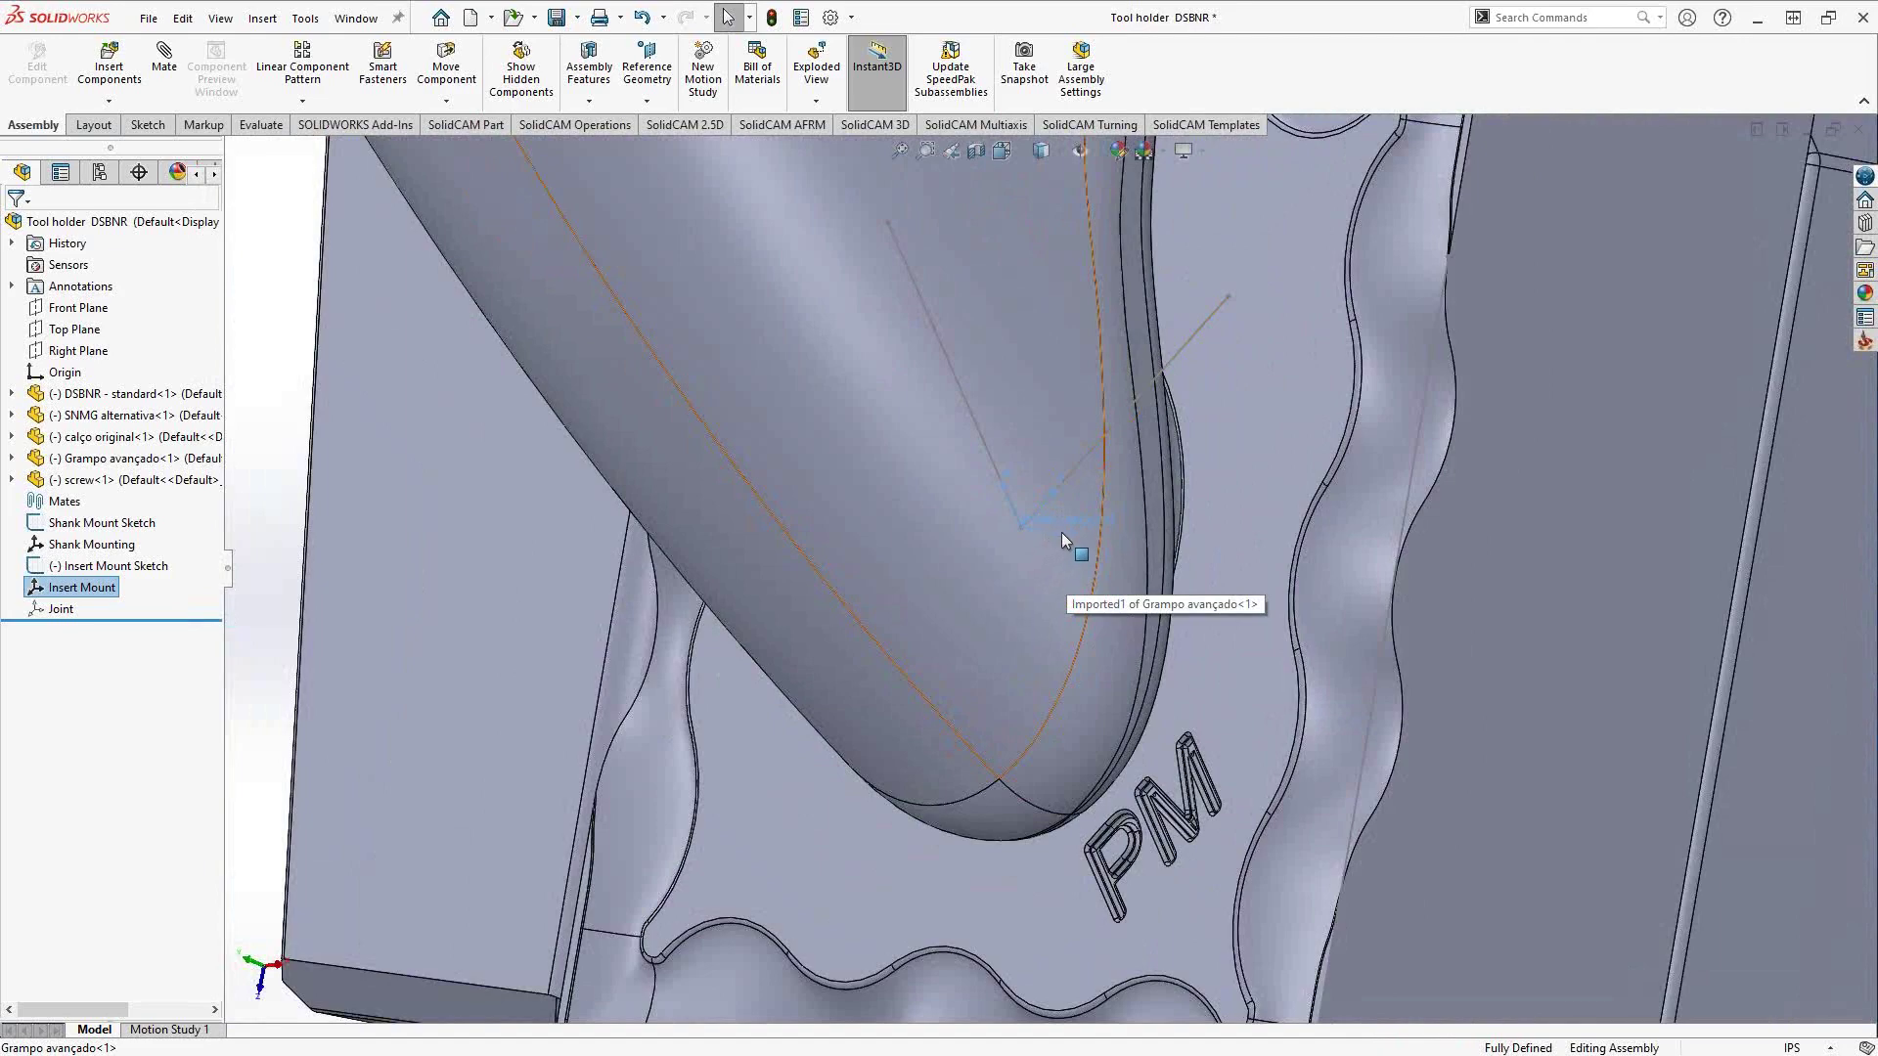
pyautogui.scroll(-3, 1056, 543)
pyautogui.scroll(-3, 1040, 554)
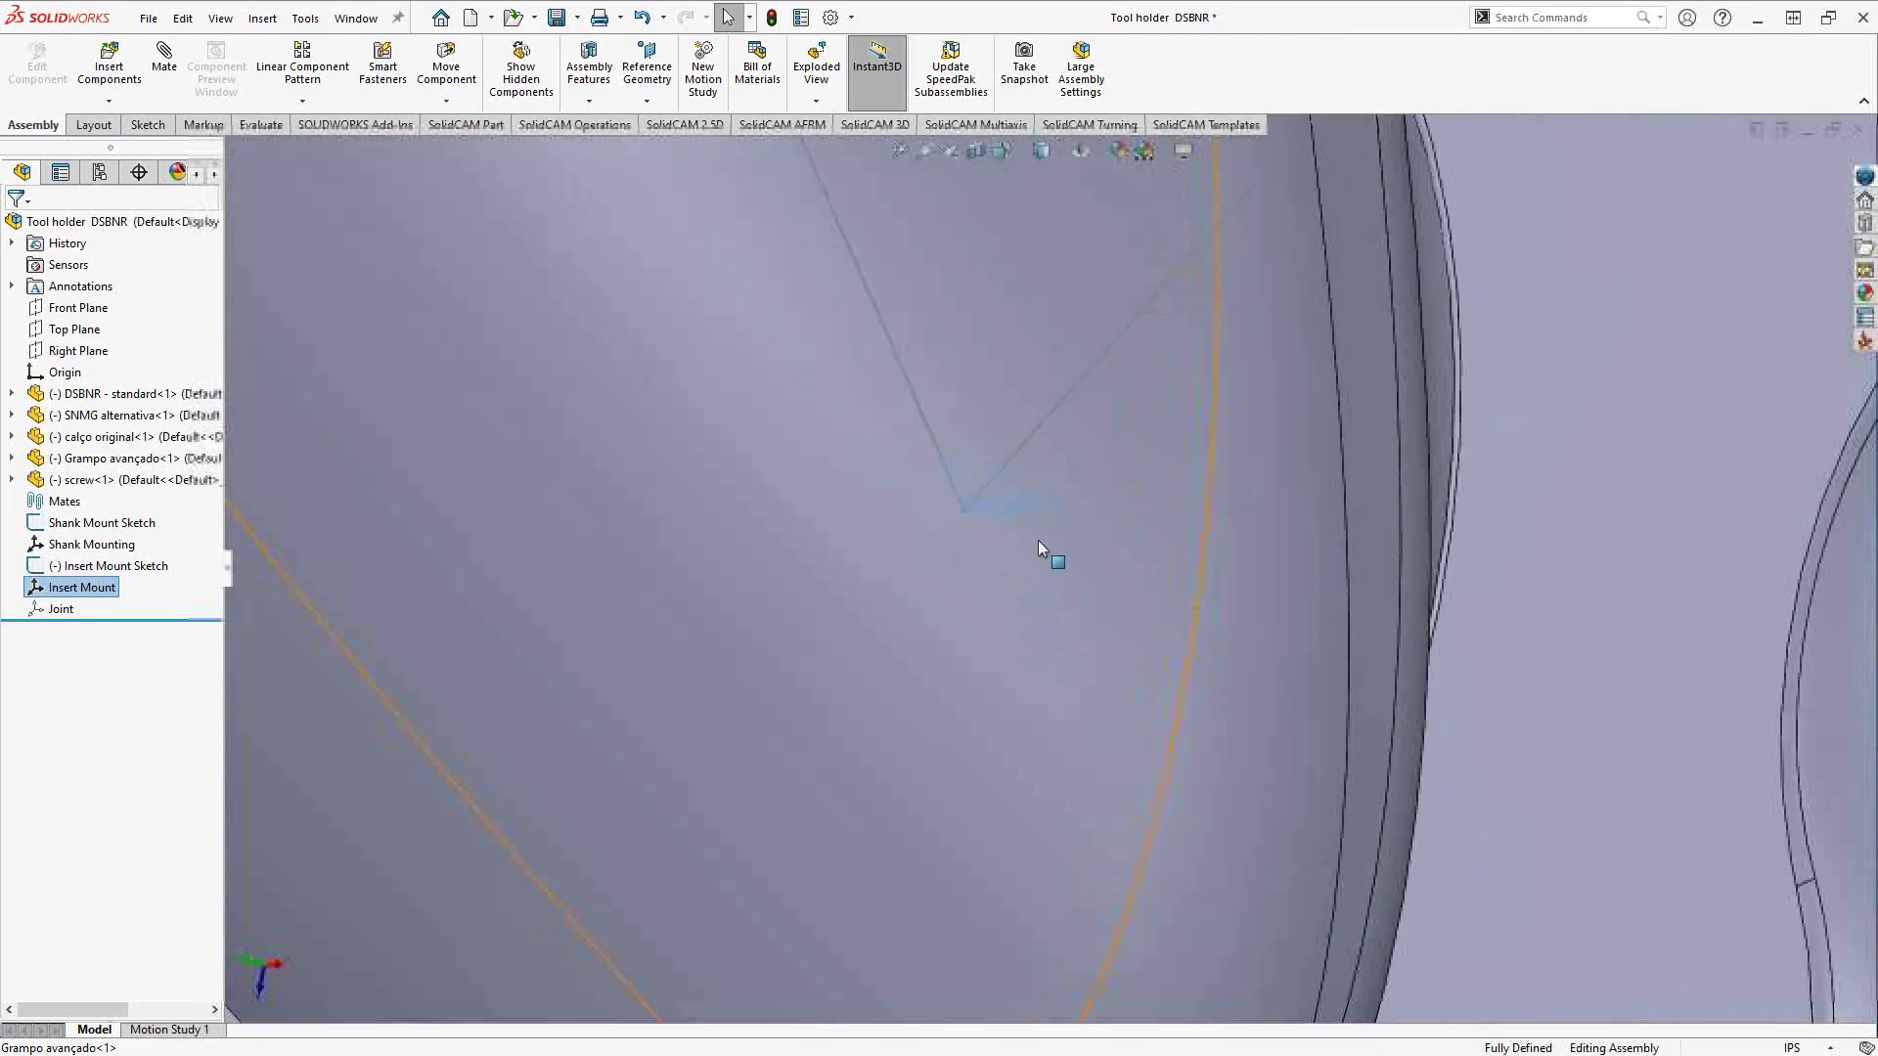
pyautogui.scroll(6, 1032, 548)
pyautogui.scroll(10, 1021, 554)
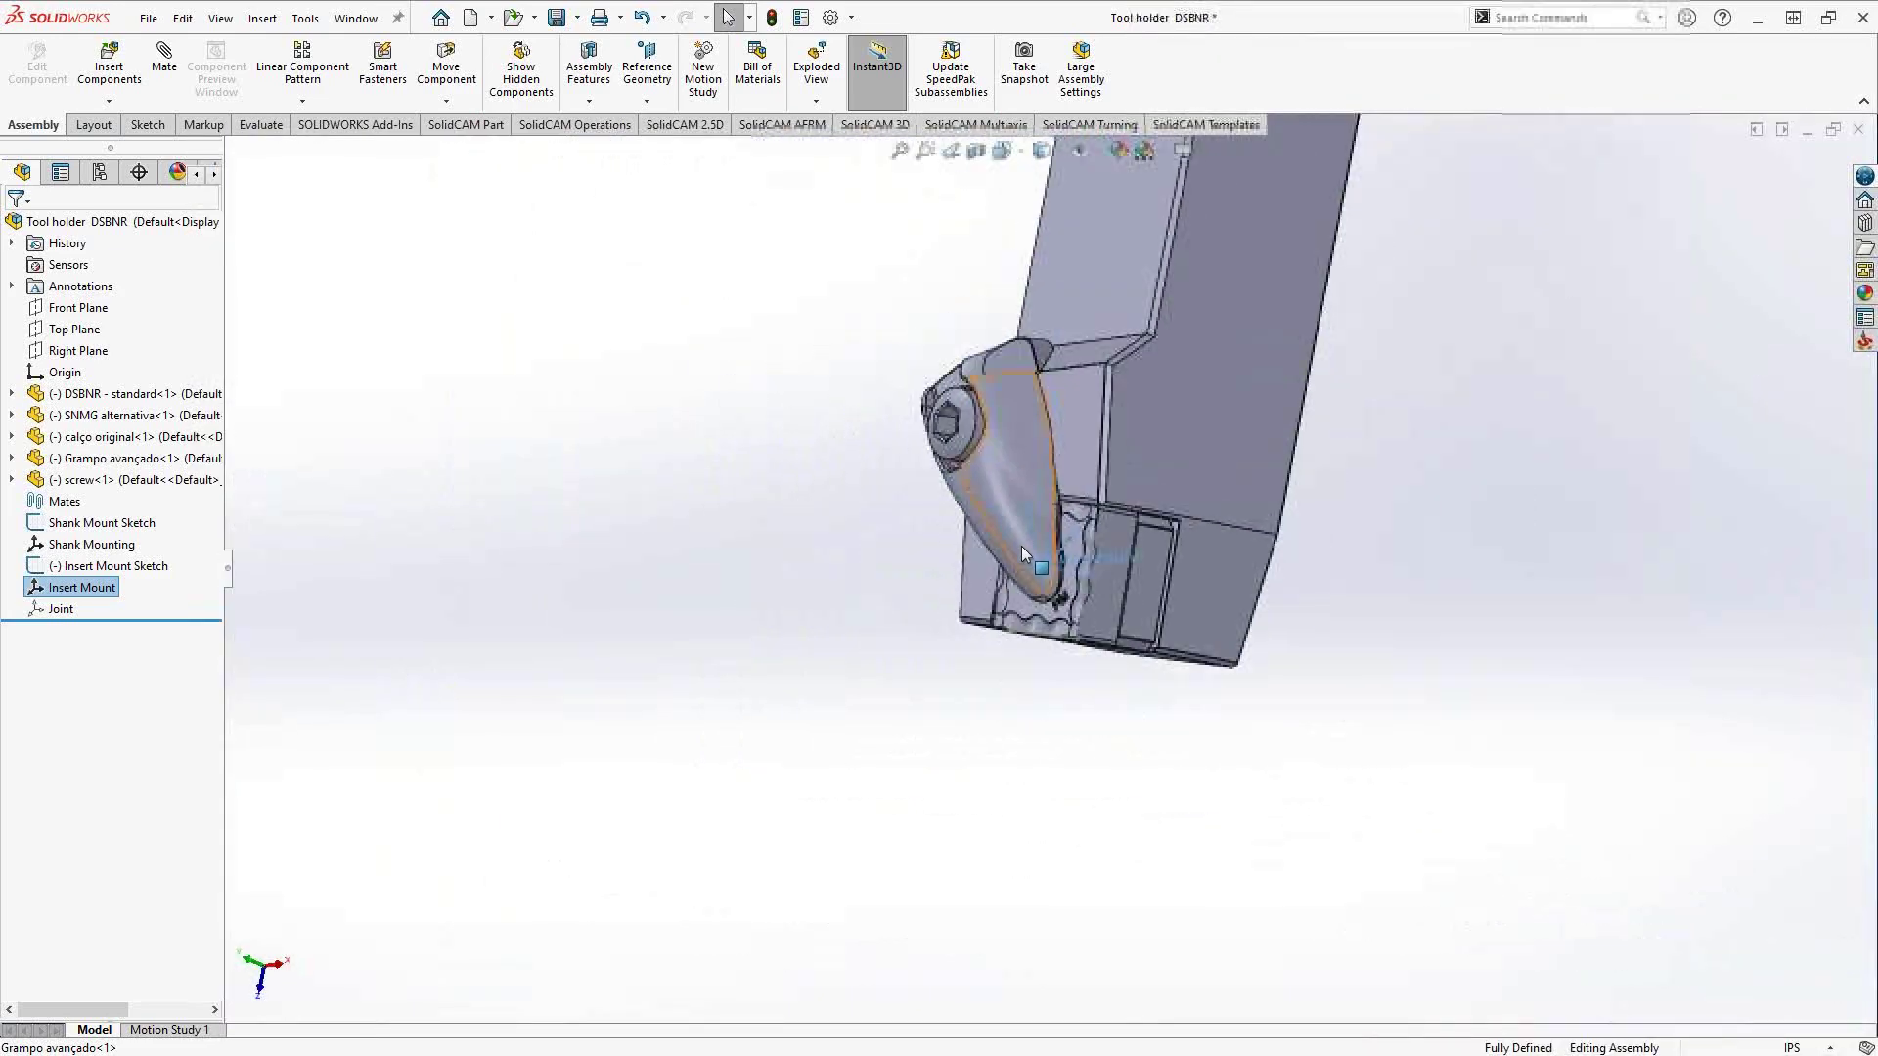
pyautogui.moveTo(1049, 567); pyautogui.dragTo(1055, 572, button='middle')
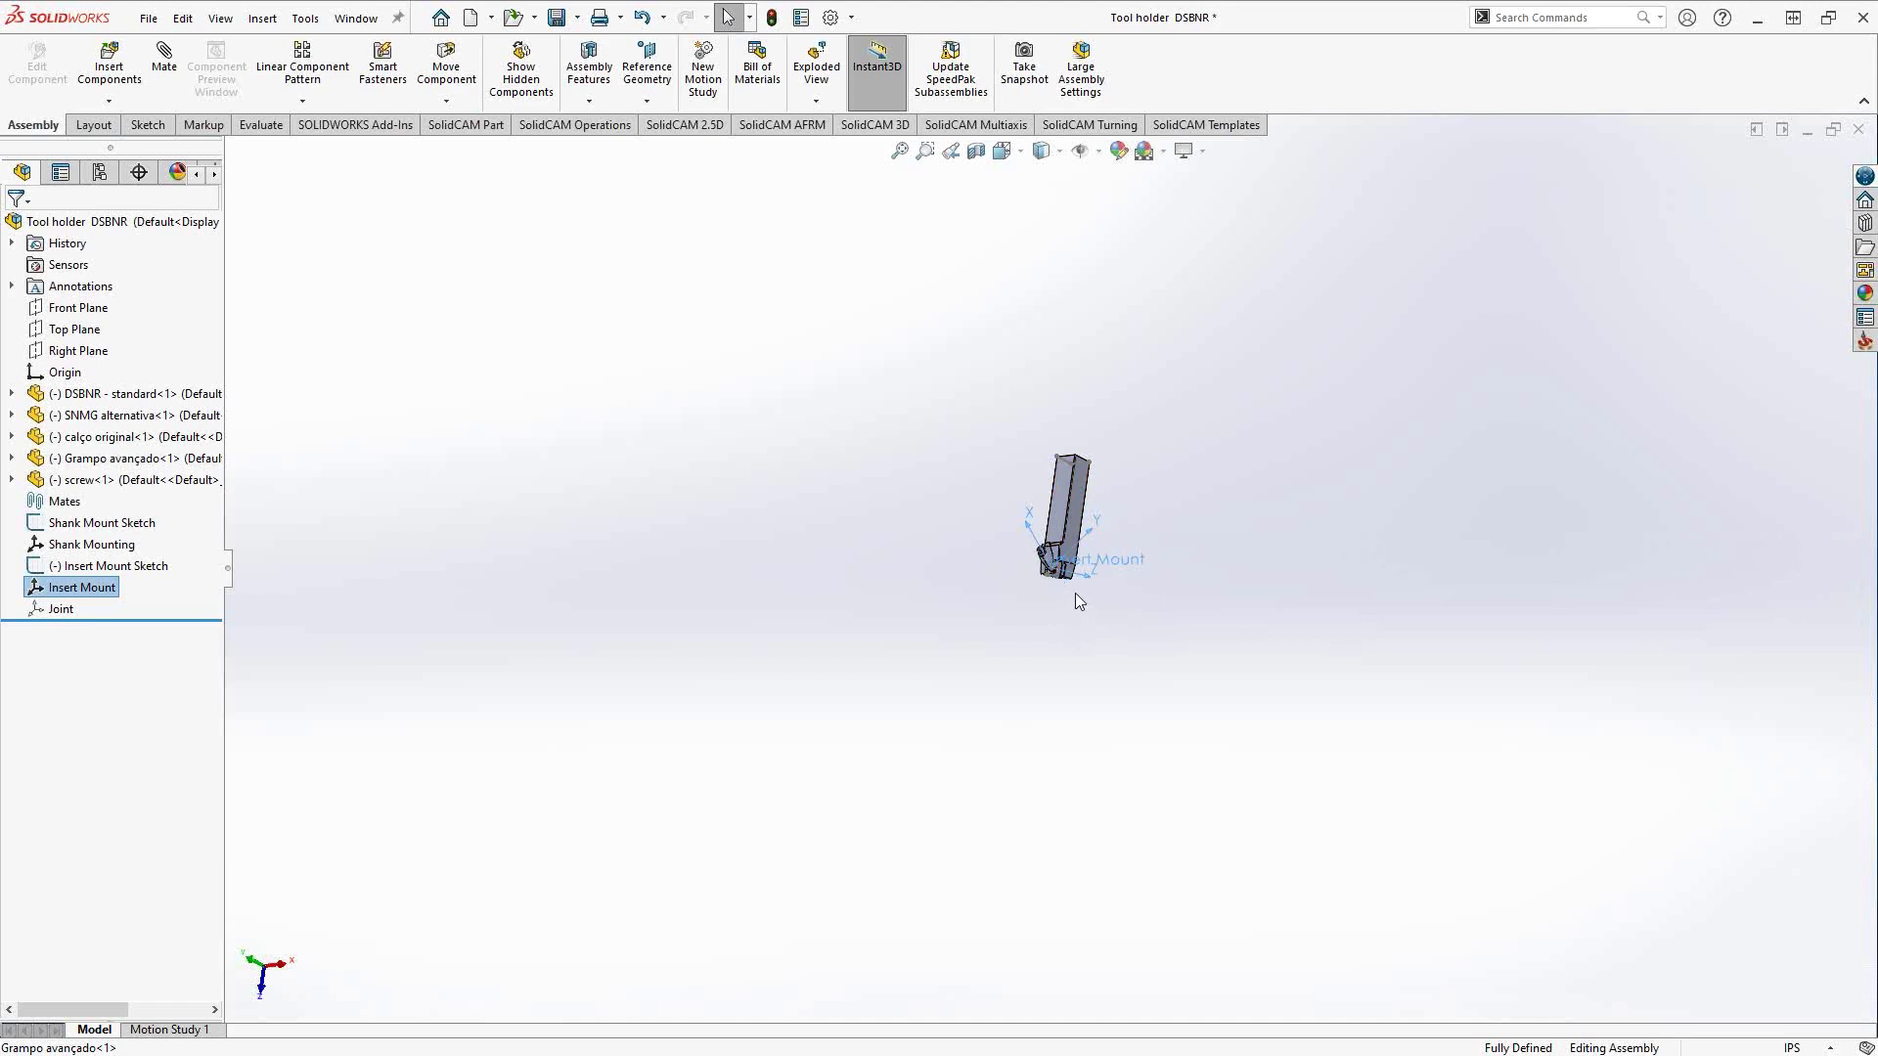
pyautogui.moveTo(1076, 592); pyautogui.dragTo(939, 581, button='middle')
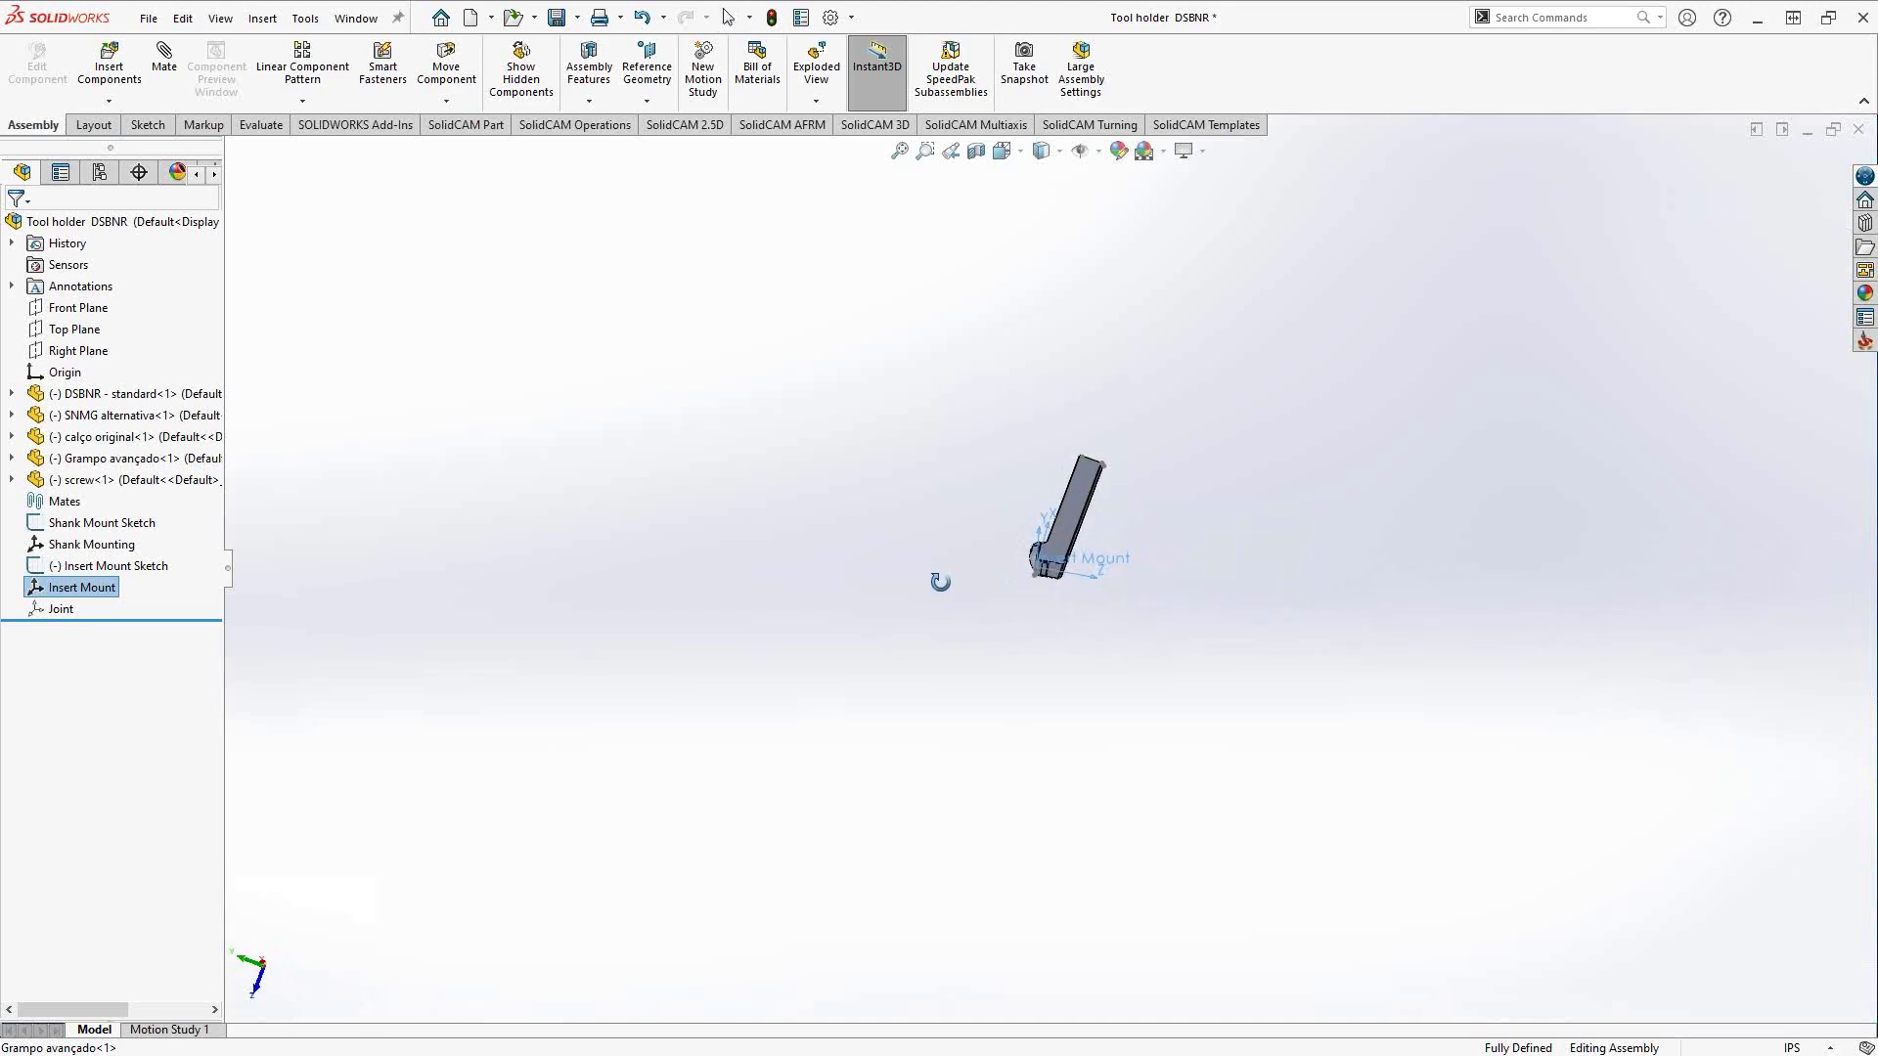
# - Orbit to face the insert and clamp, then hide the Insert Mount reference
pyautogui.scroll(-8, 1036, 558)
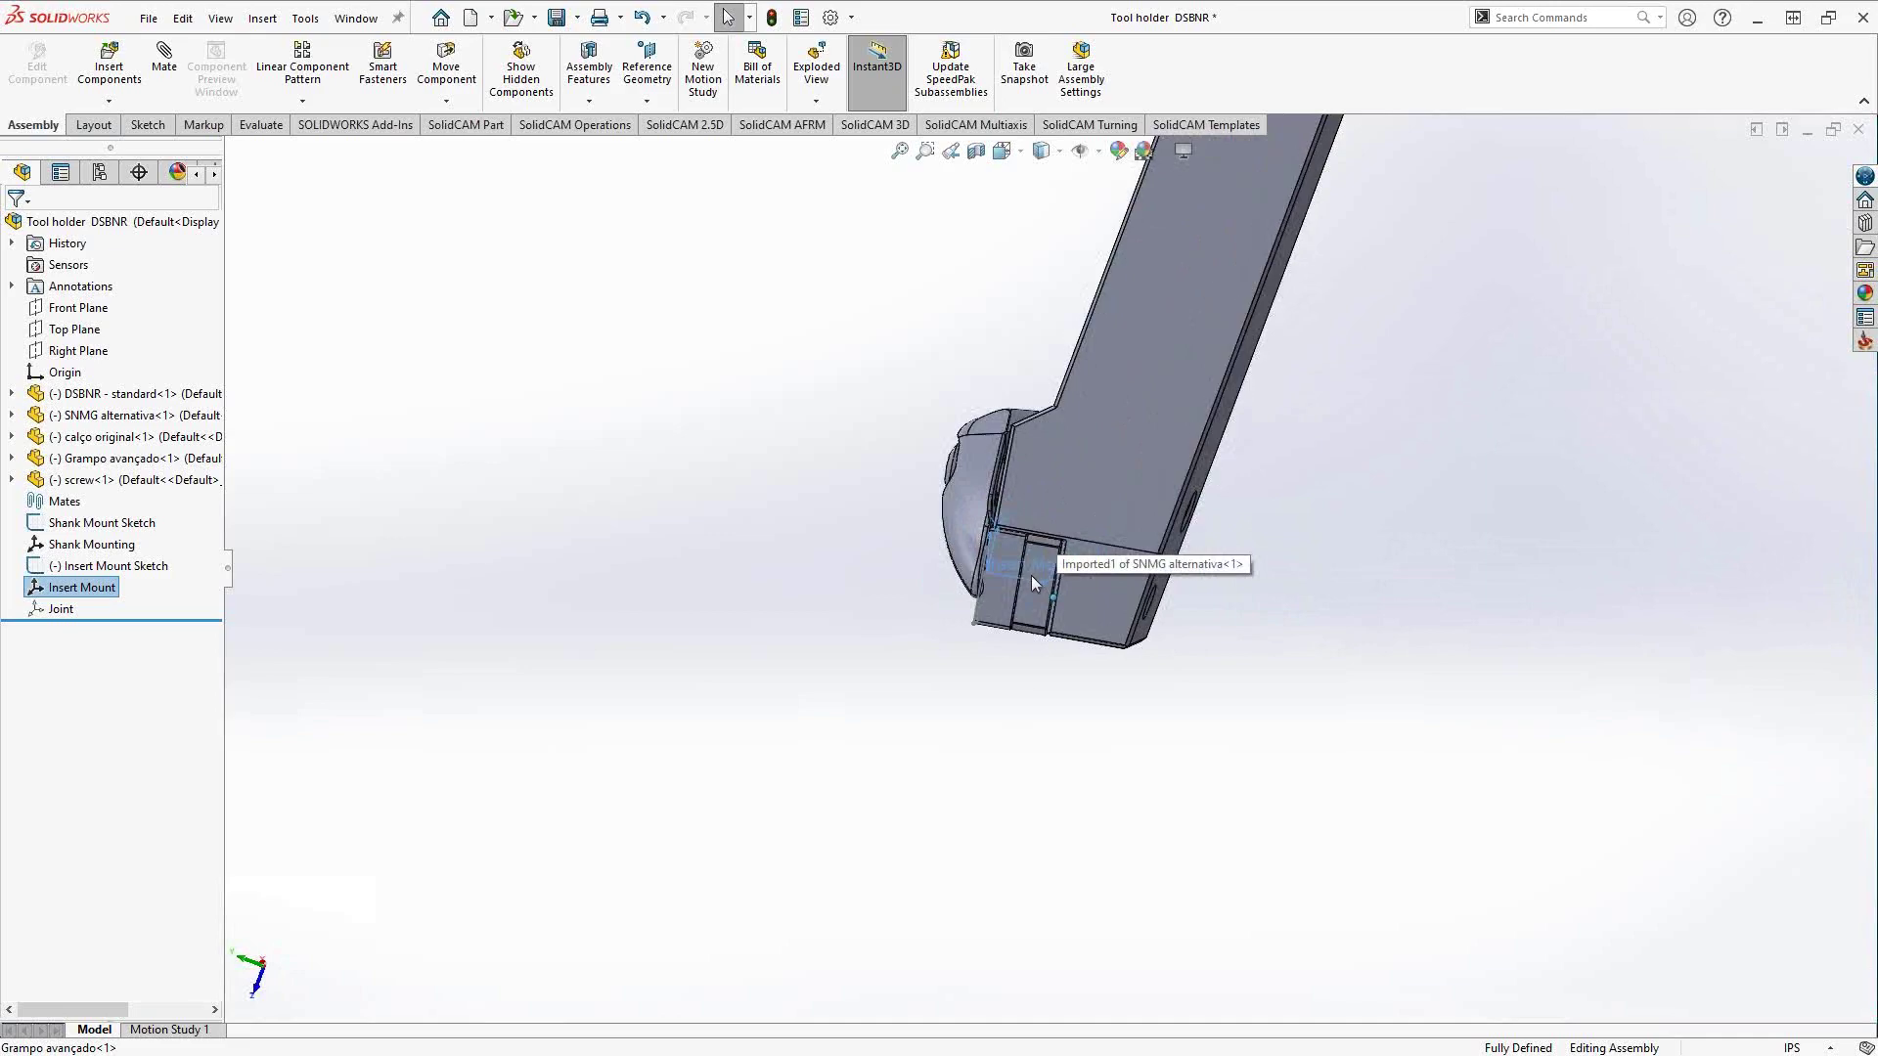
pyautogui.moveTo(1036, 585); pyautogui.dragTo(1086, 692, button='middle')
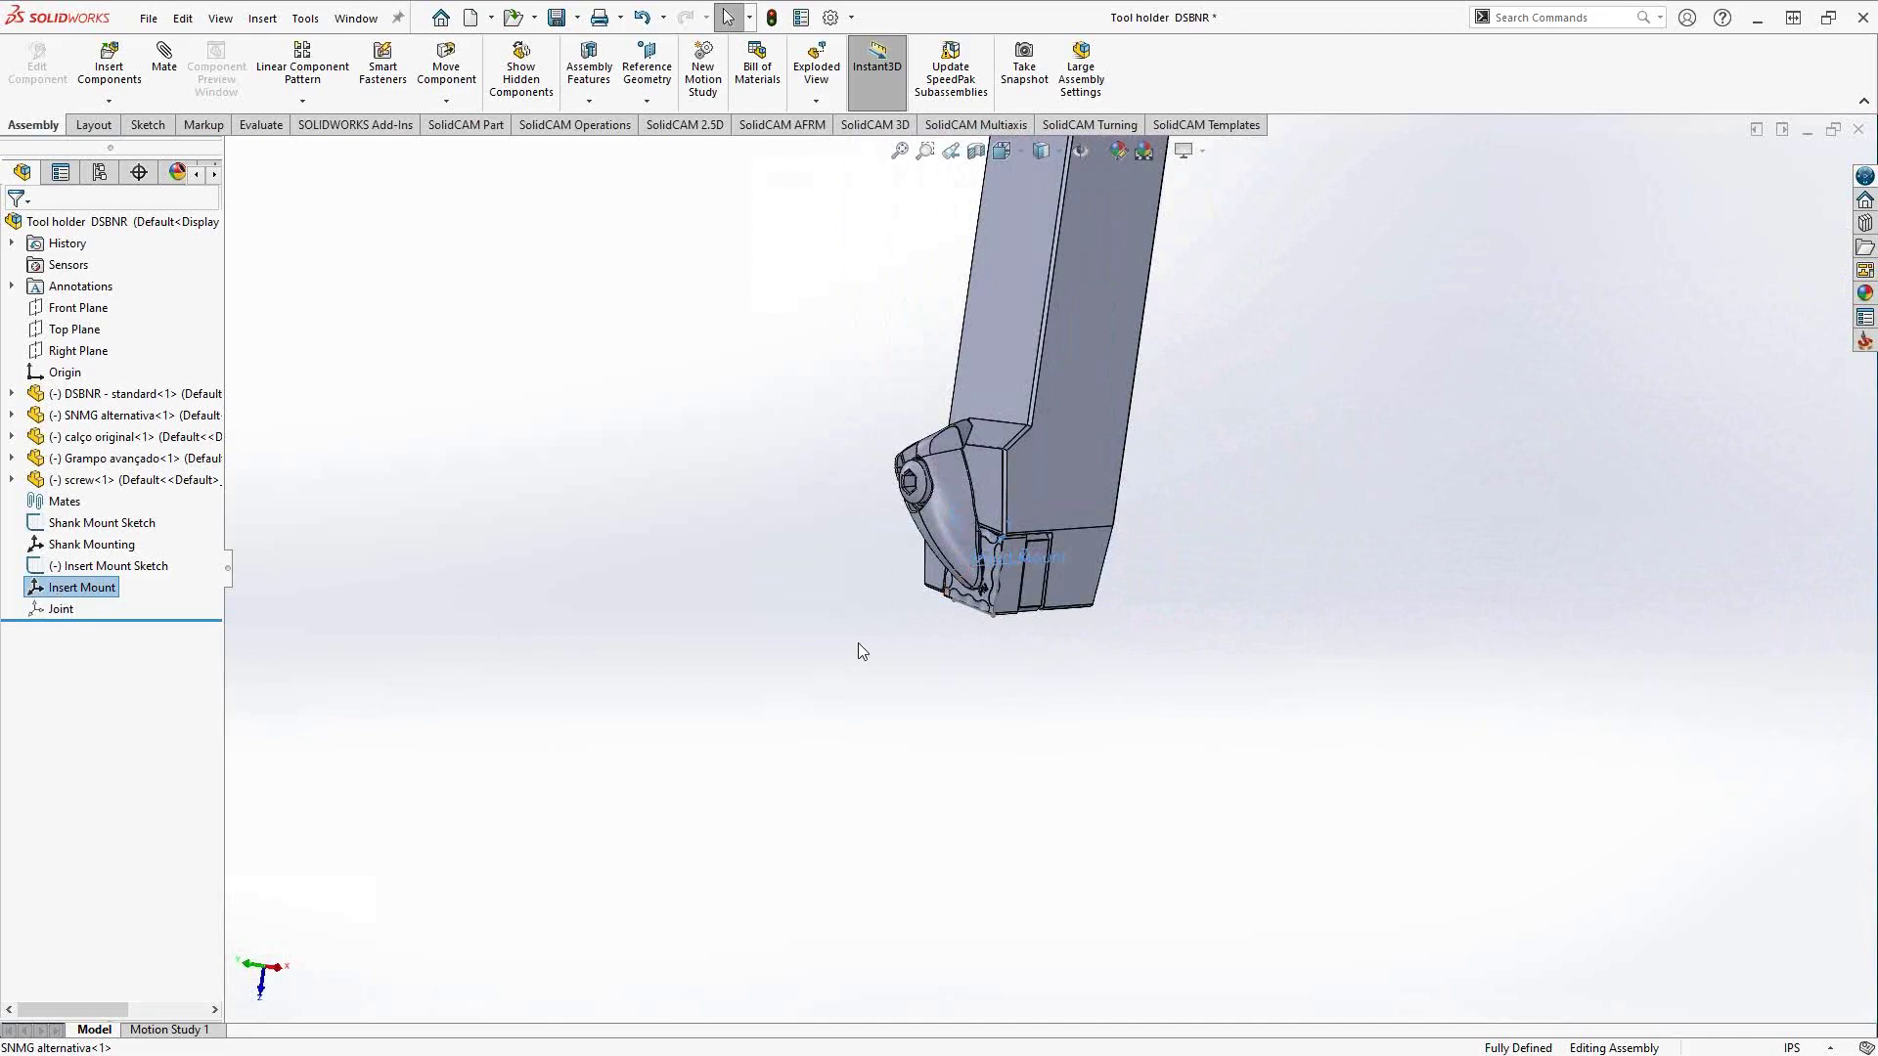
pyautogui.moveTo(988, 636); pyautogui.dragTo(1003, 589, button='middle')
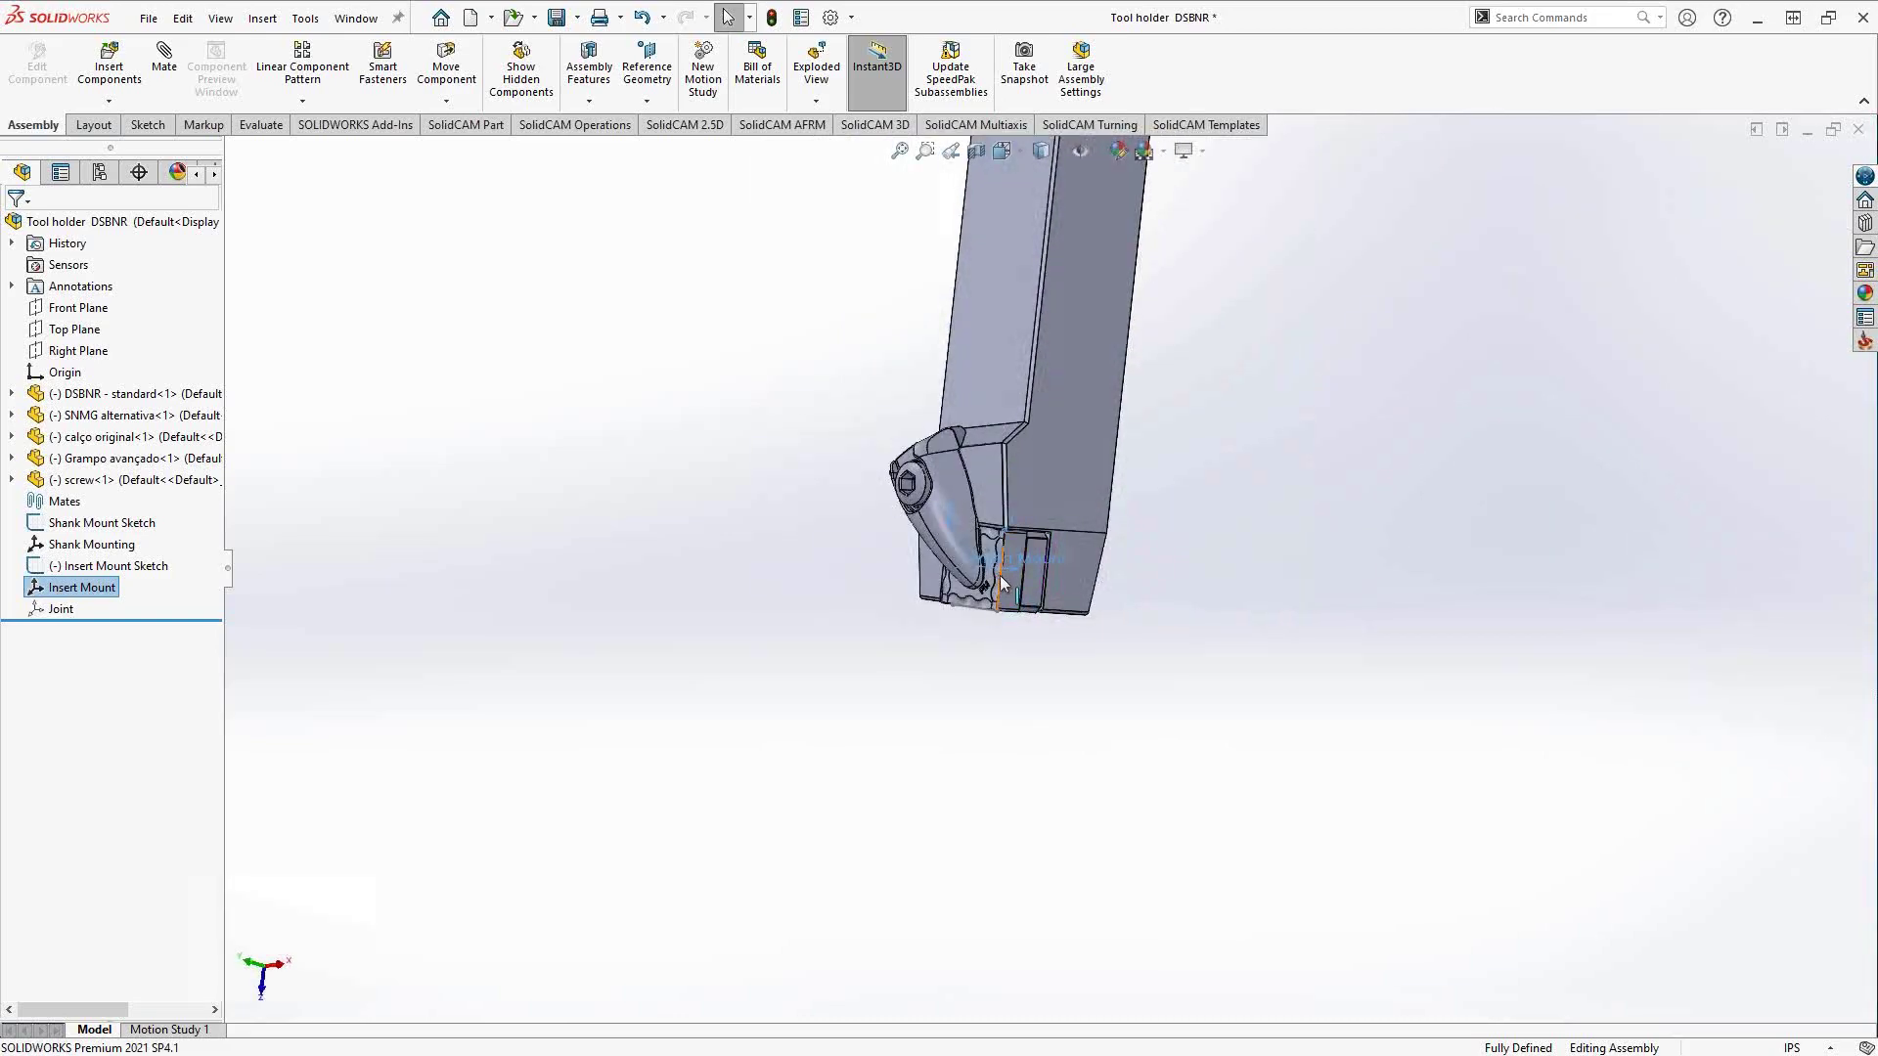
pyautogui.scroll(-3, 1000, 575)
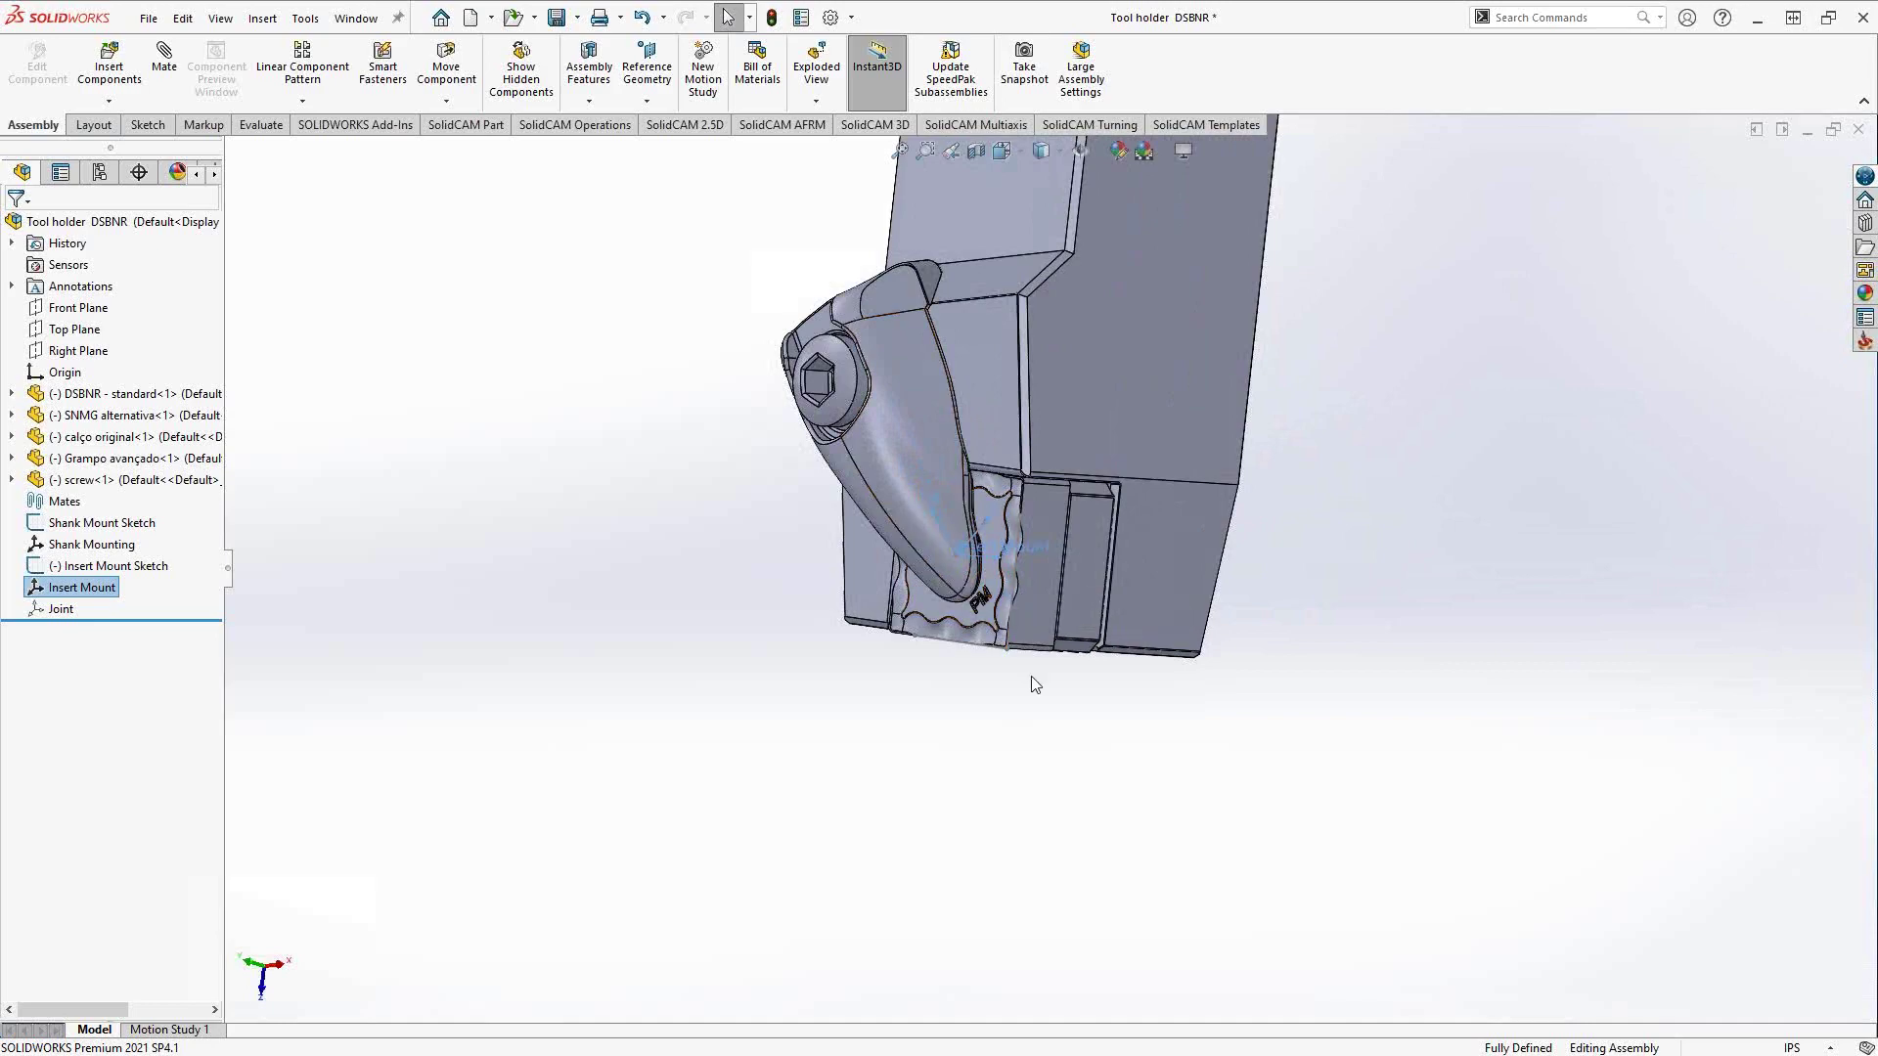
pyautogui.rightClick(56, 589)
pyautogui.click(74, 556)
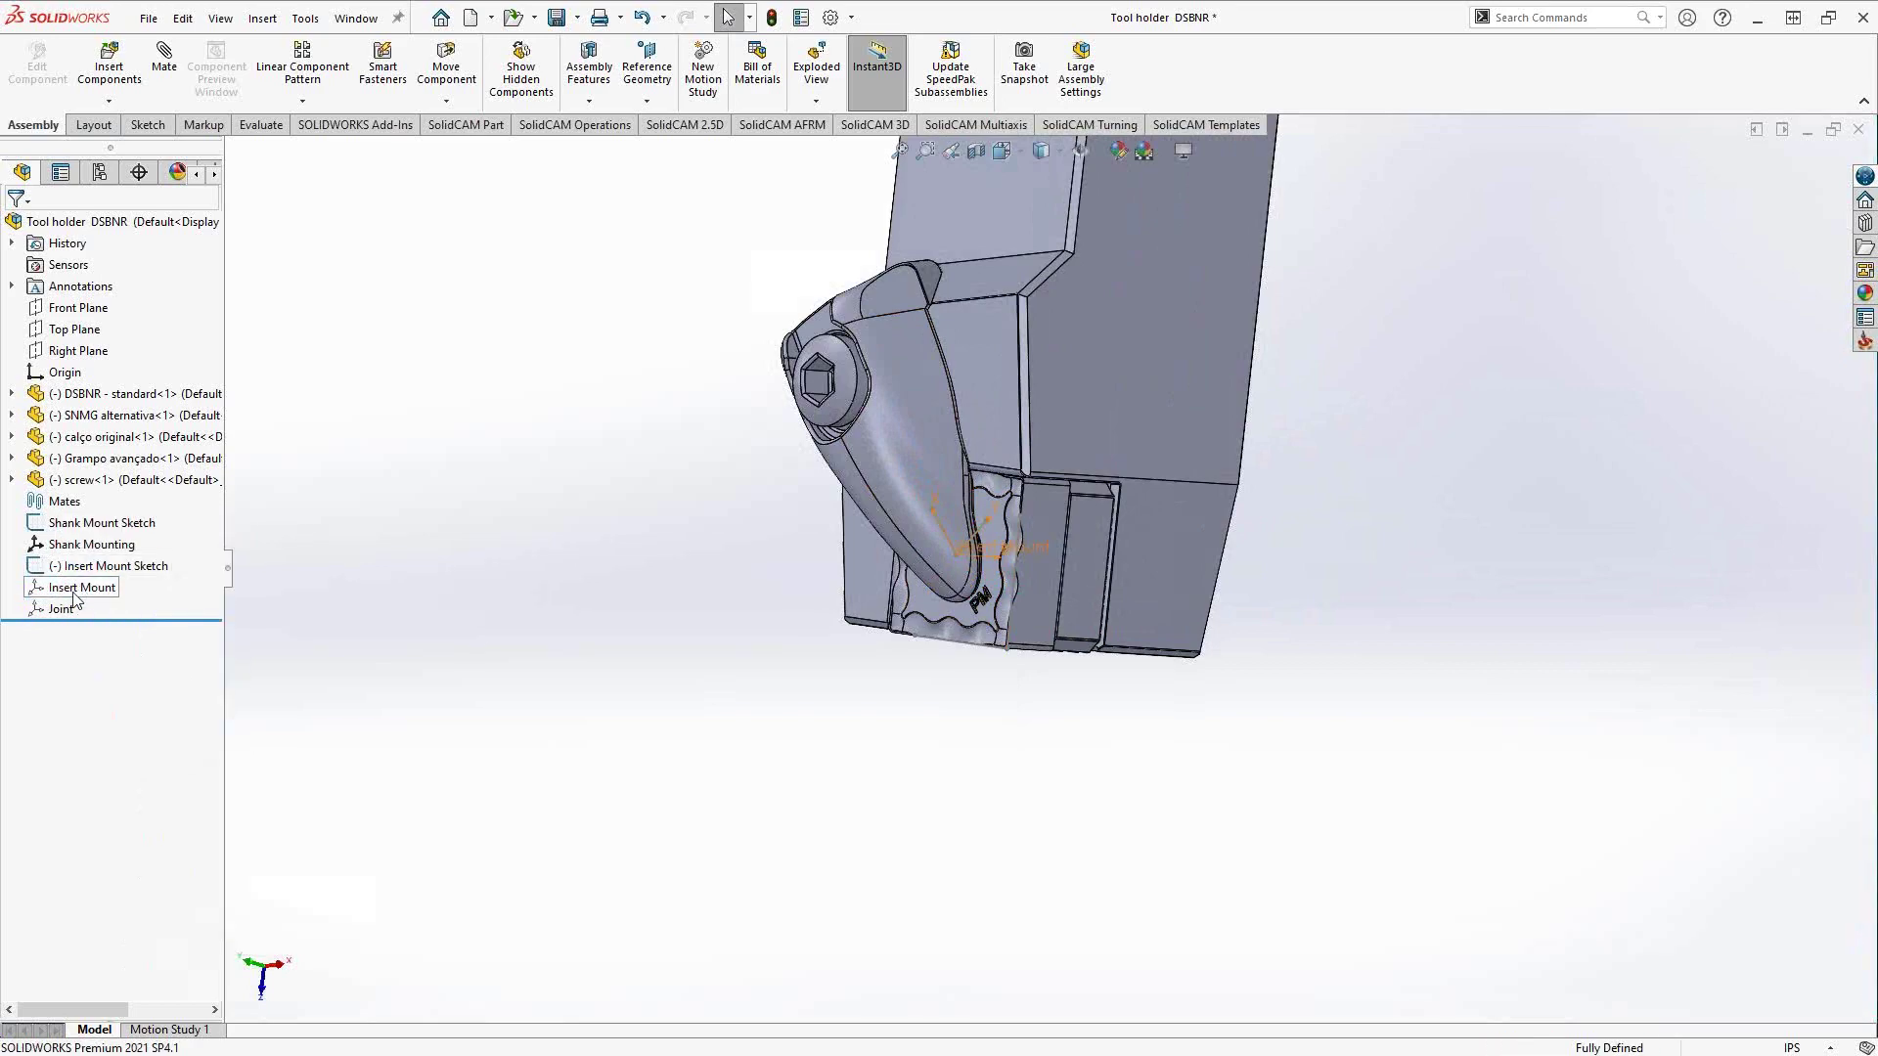
# - Dismiss the Joint's options, orbit and zoom the holder, and open the File menu
pyautogui.rightClick(59, 608)
pyautogui.click(270, 631)
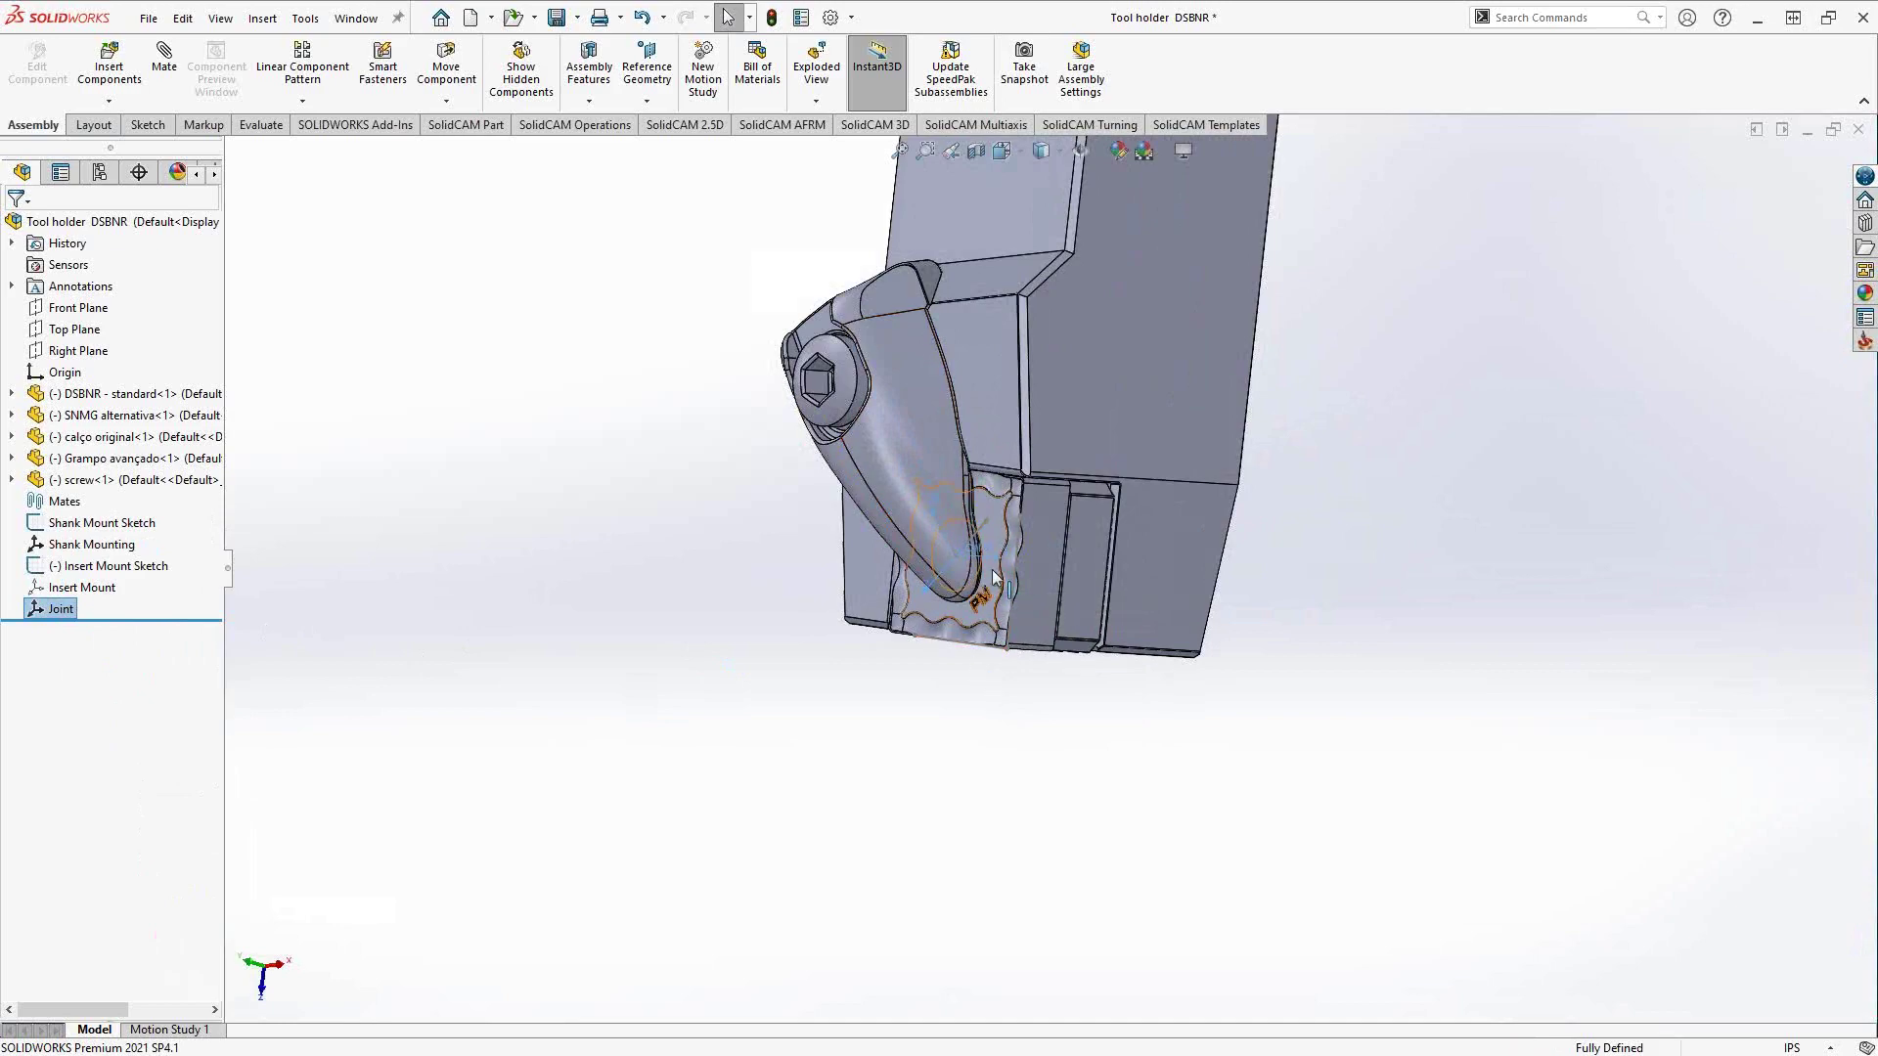
pyautogui.moveTo(854, 673); pyautogui.dragTo(937, 679, button='middle')
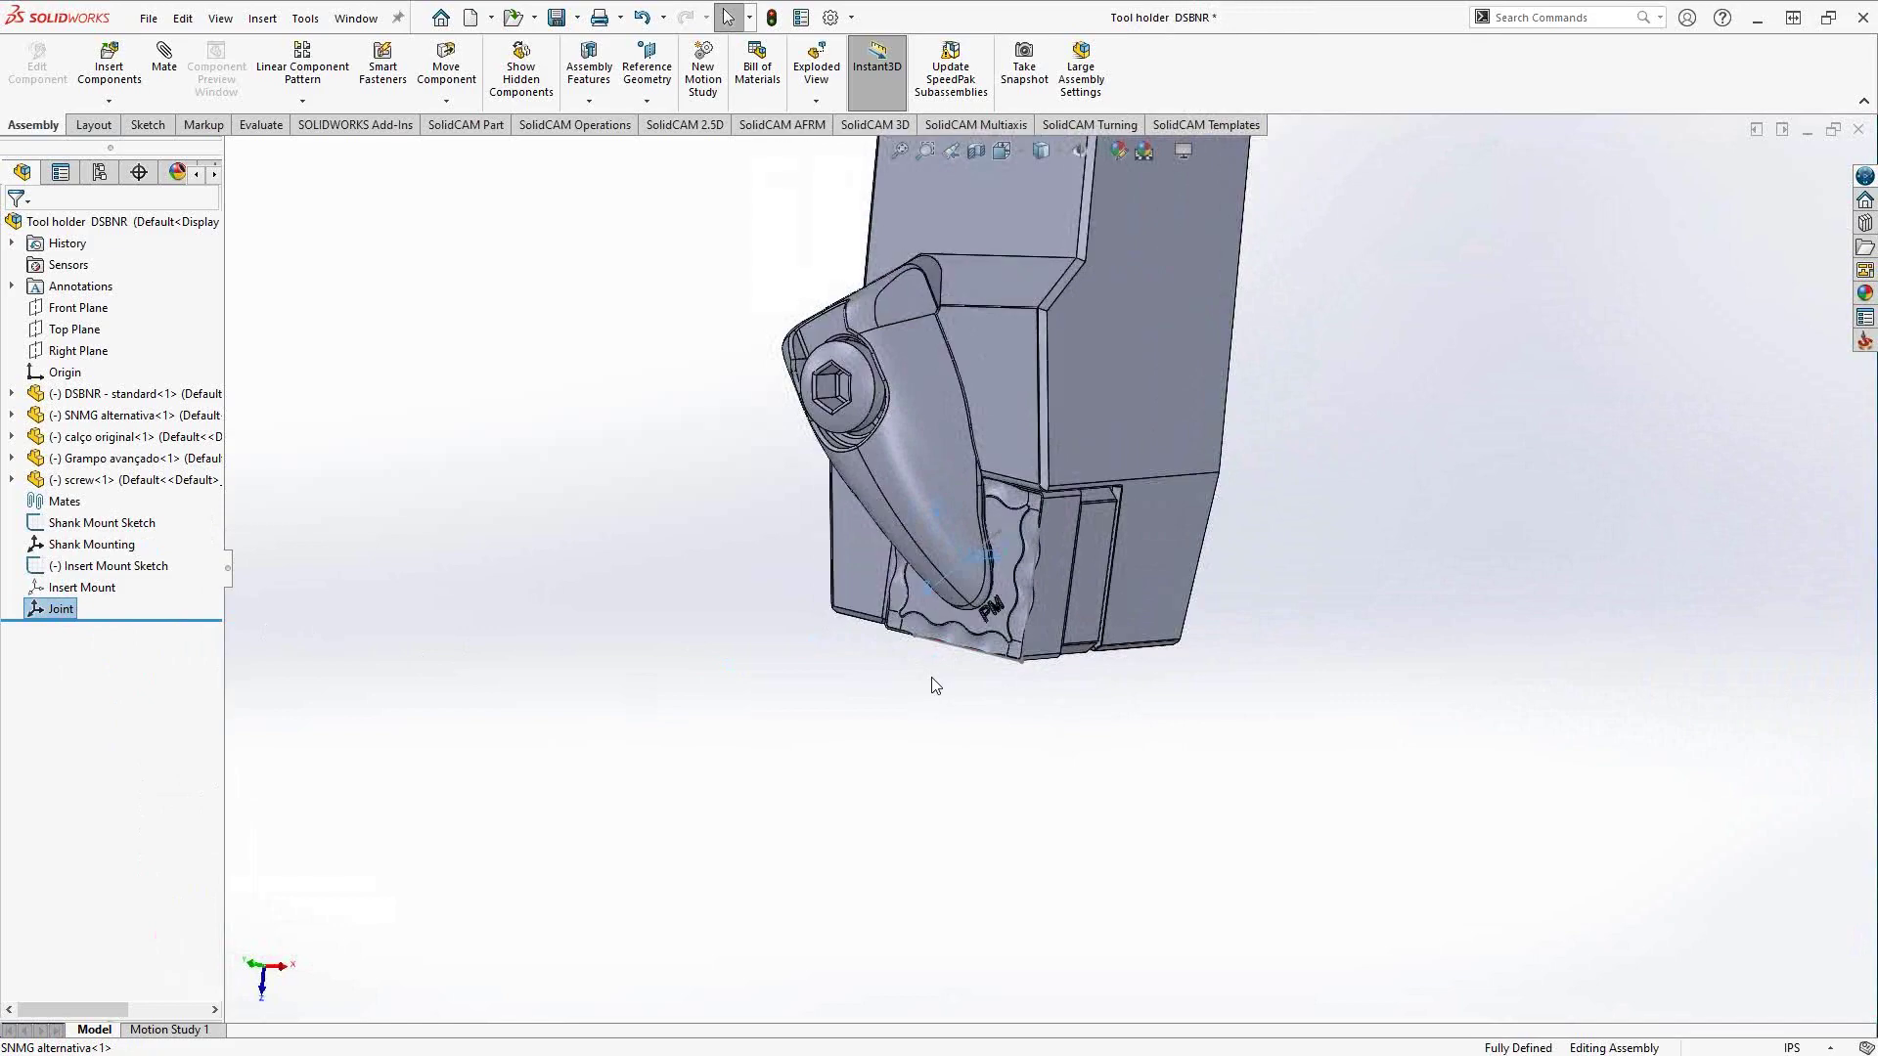
pyautogui.scroll(5, 901, 395)
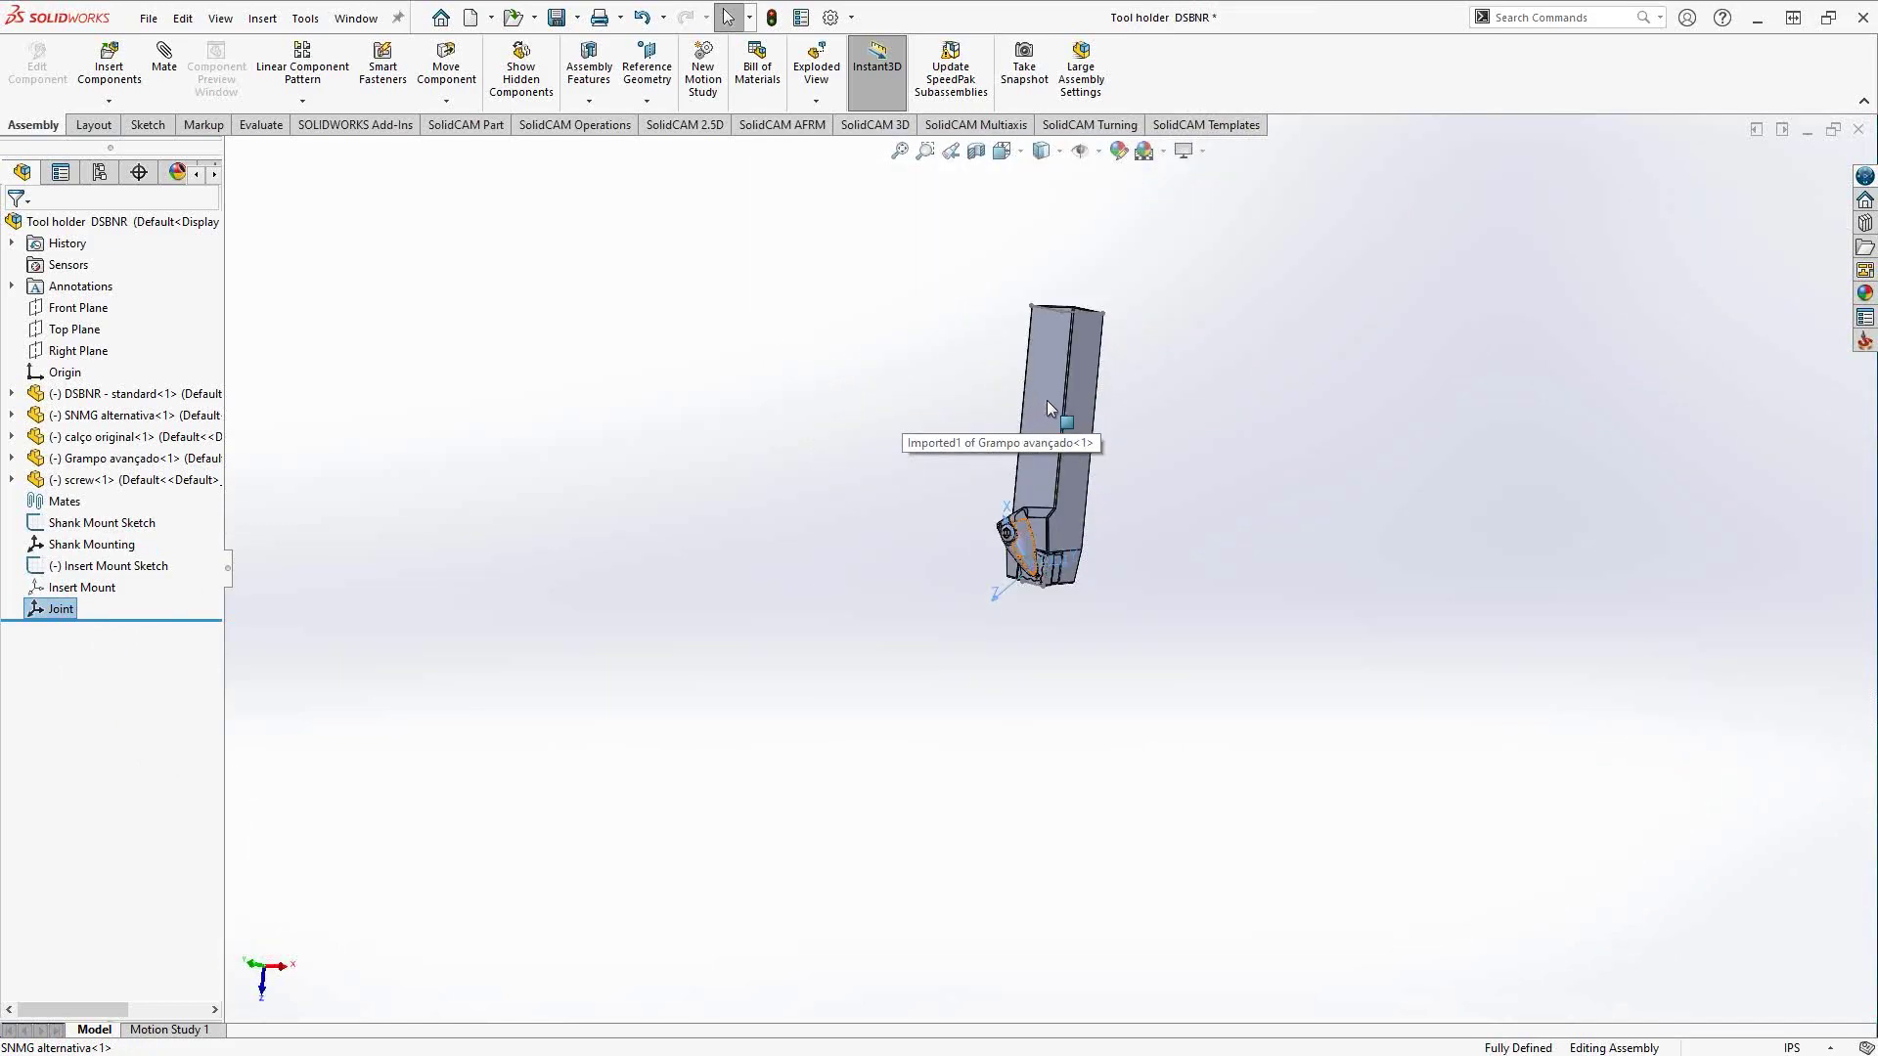
pyautogui.scroll(-2, 1046, 406)
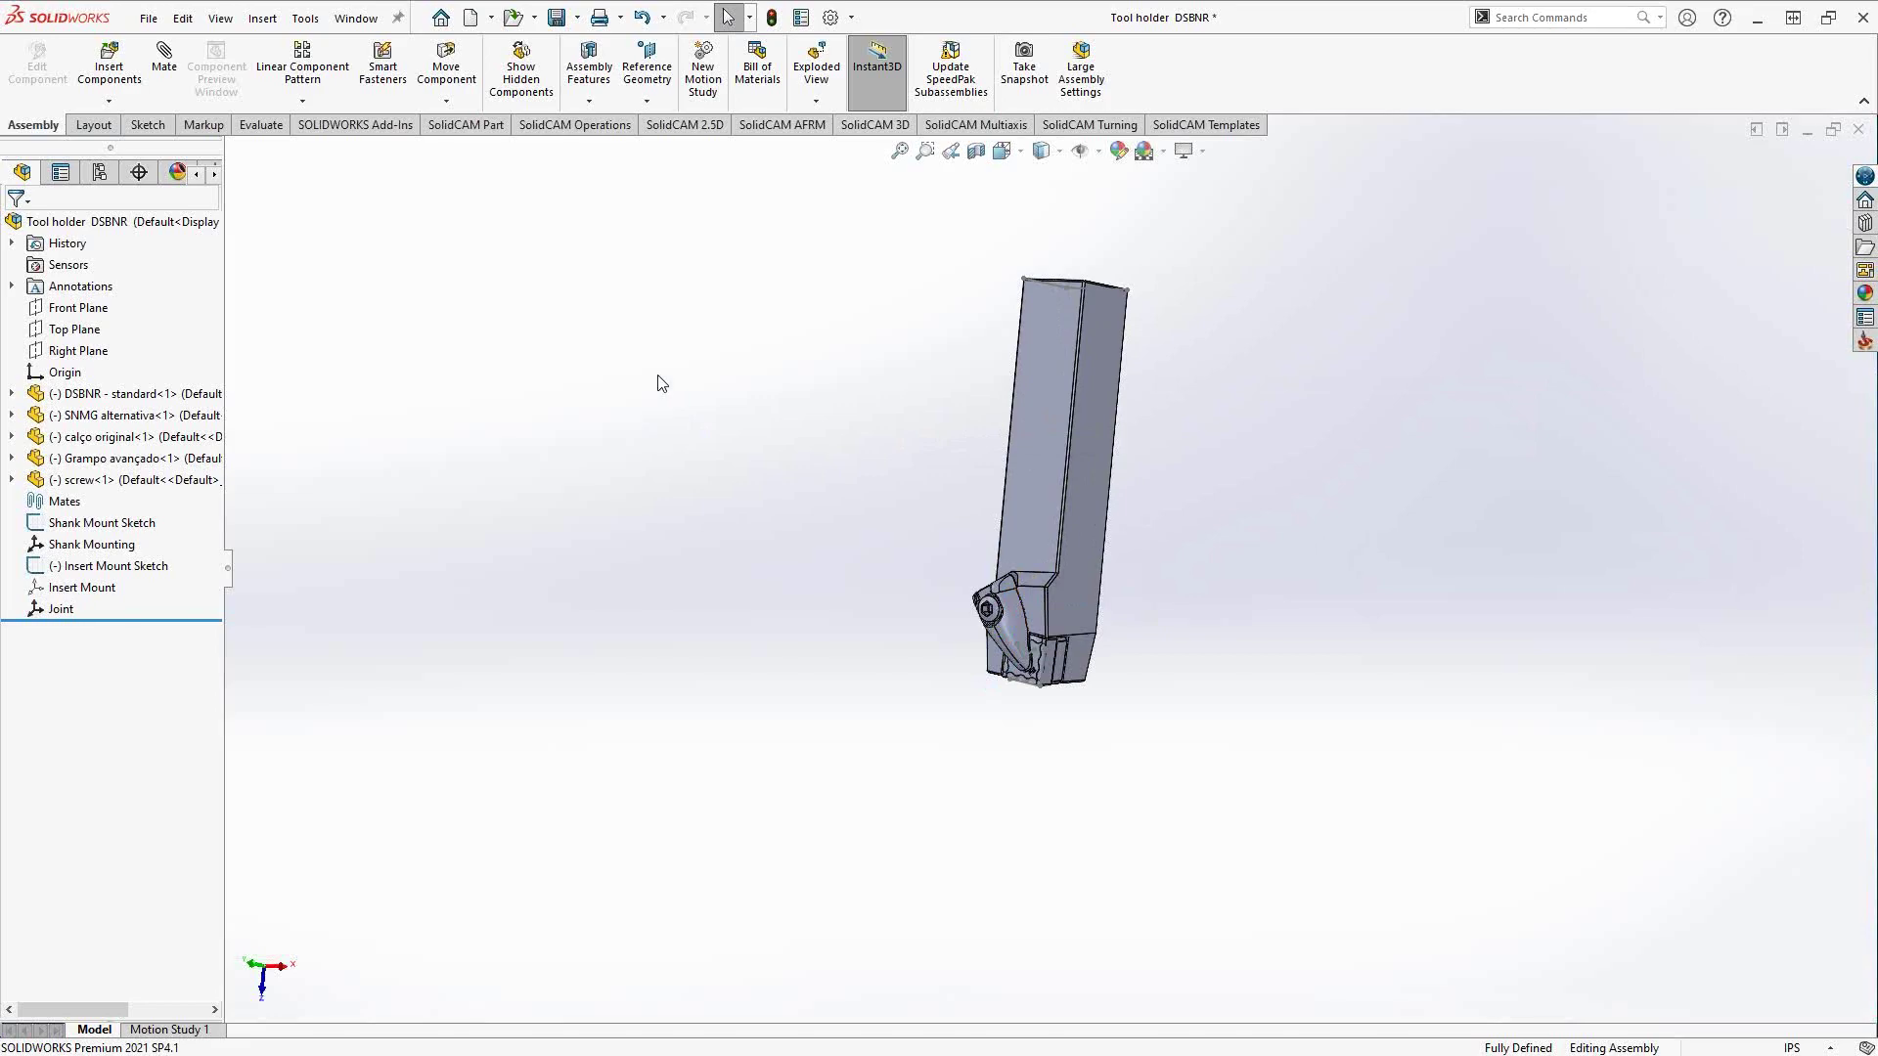
pyautogui.click(148, 21)
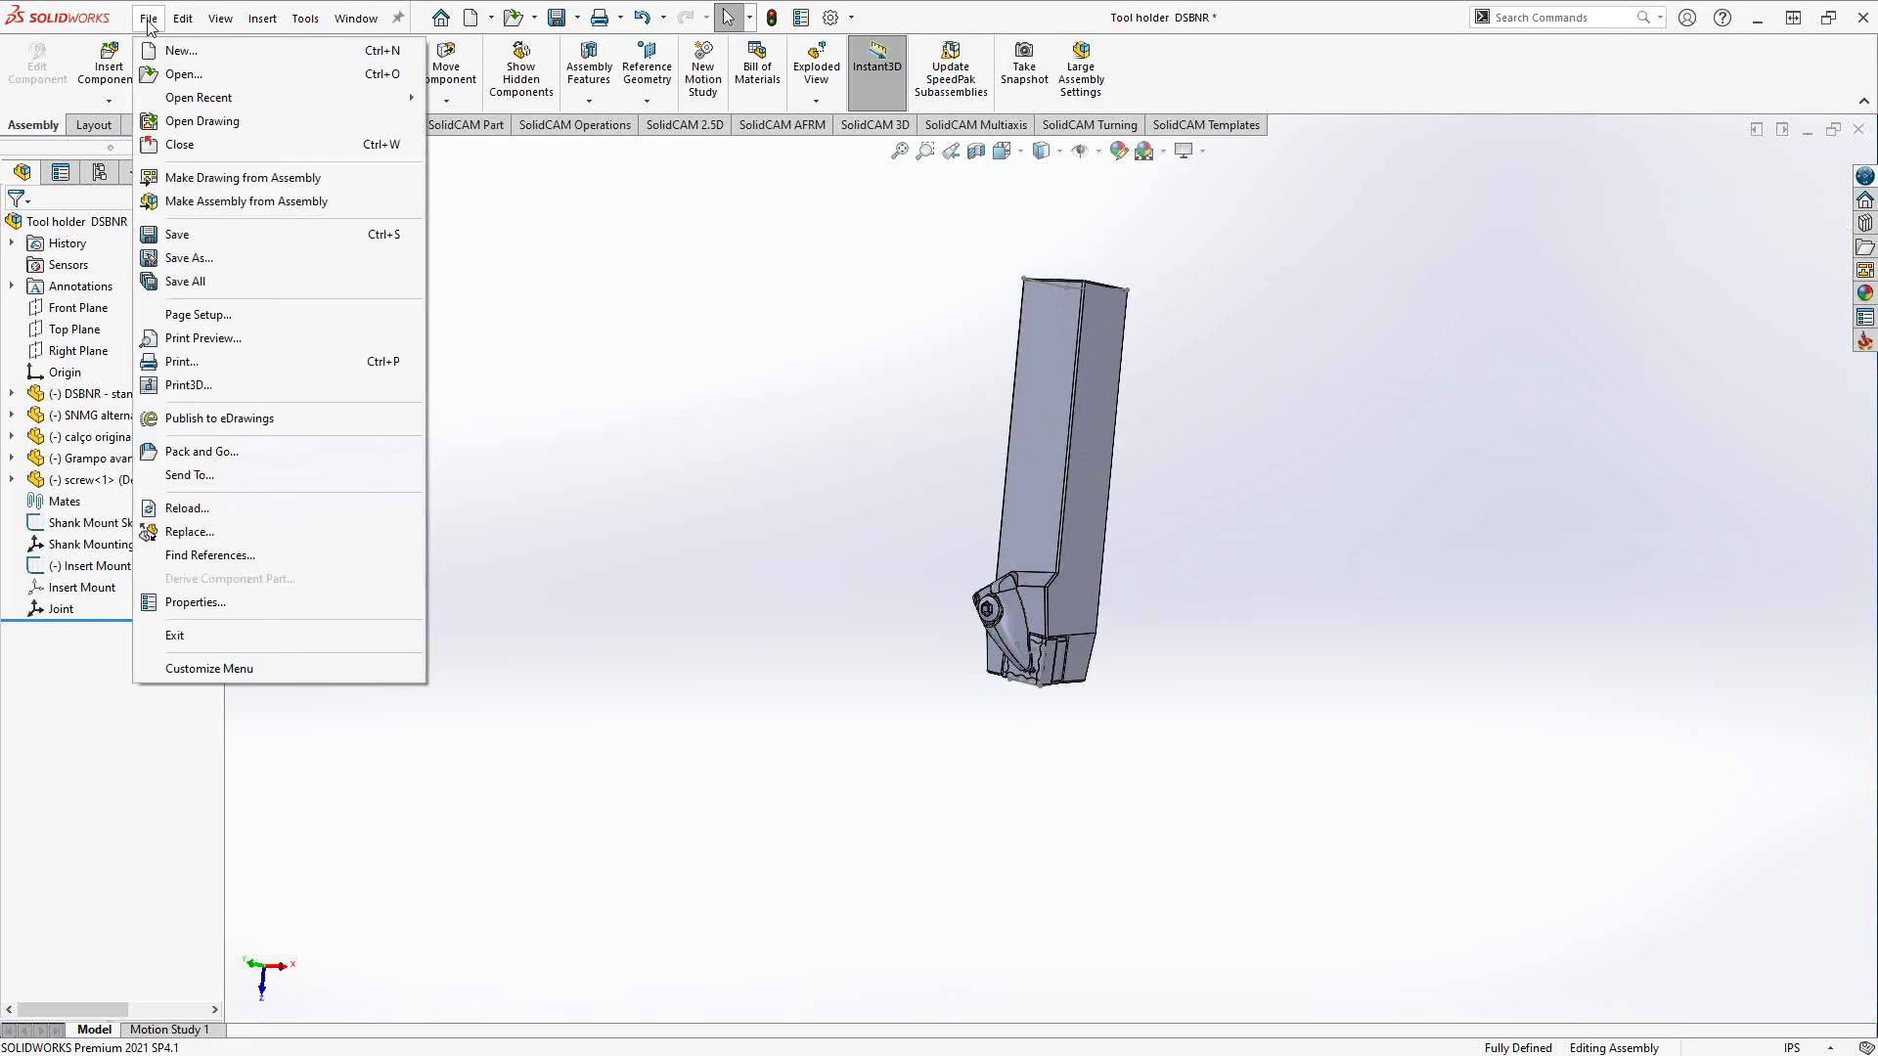
# - Abandon a Save As, then hide the SNMG alternativa insert
pyautogui.click(210, 260)
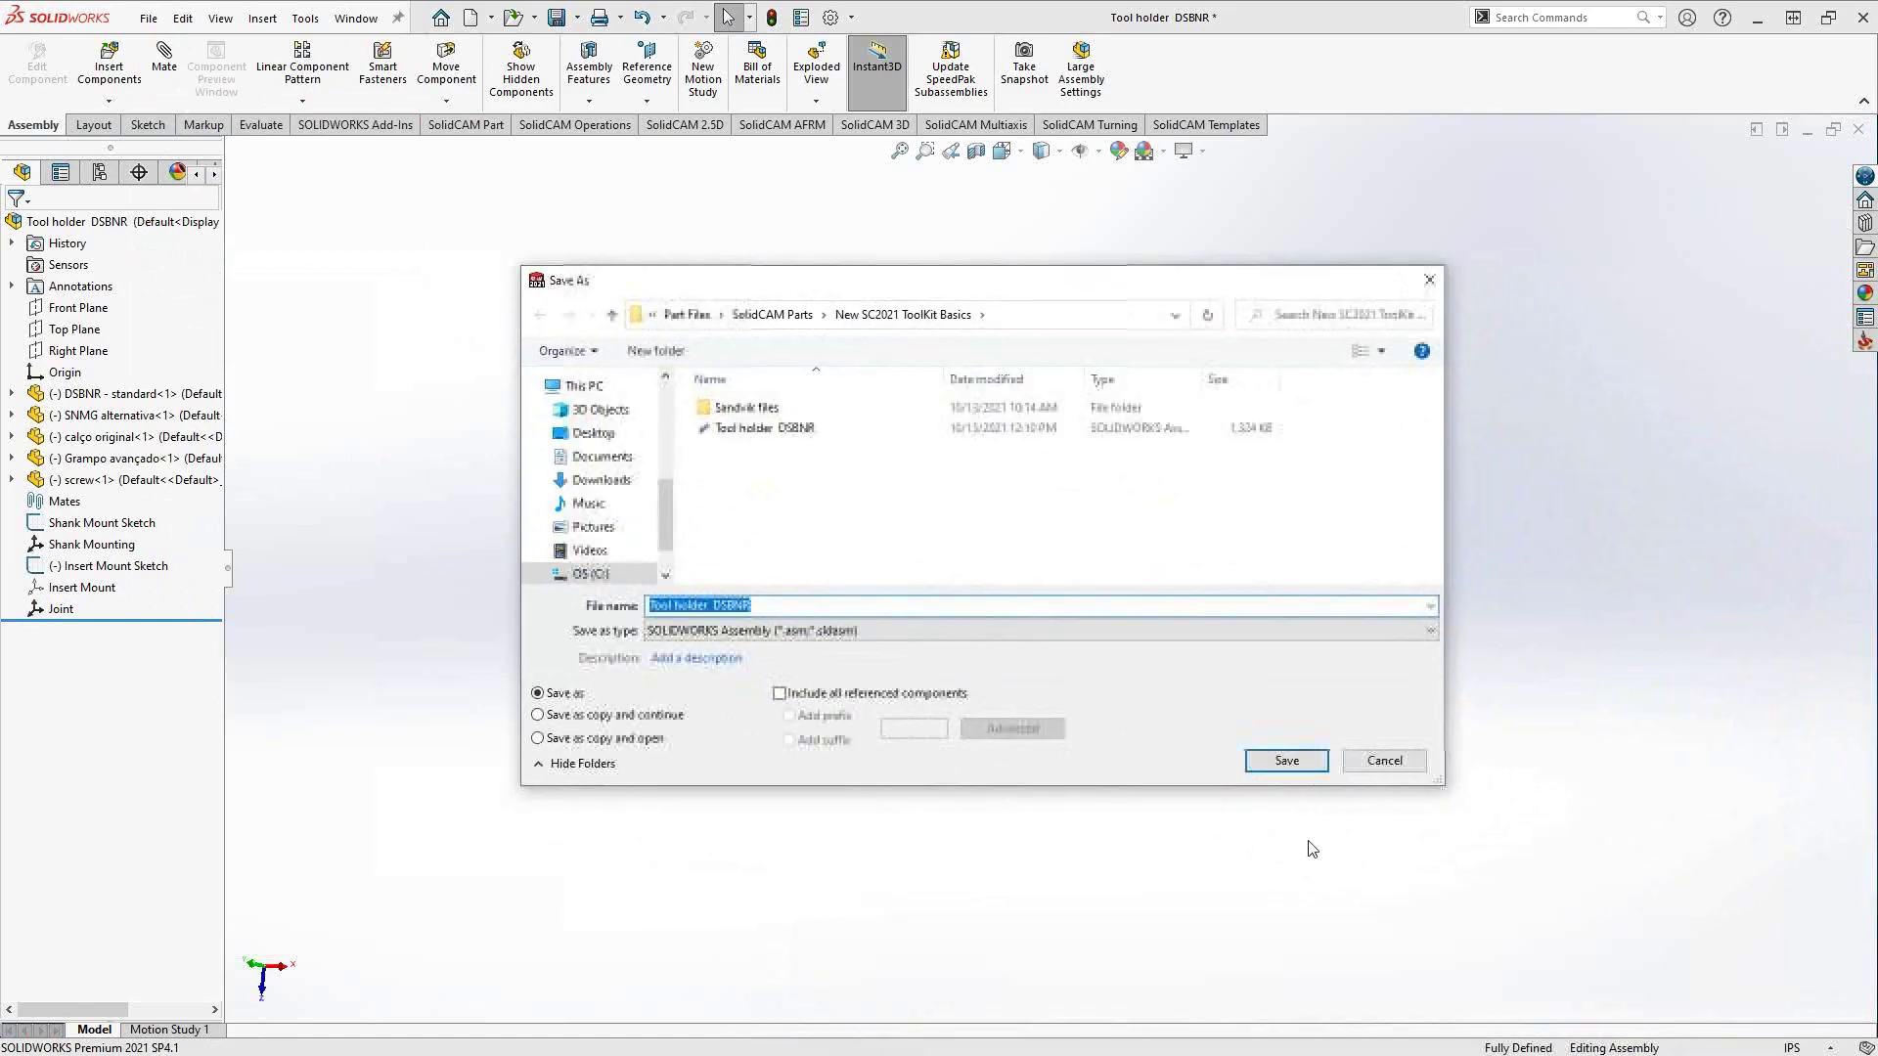
pyautogui.click(1383, 760)
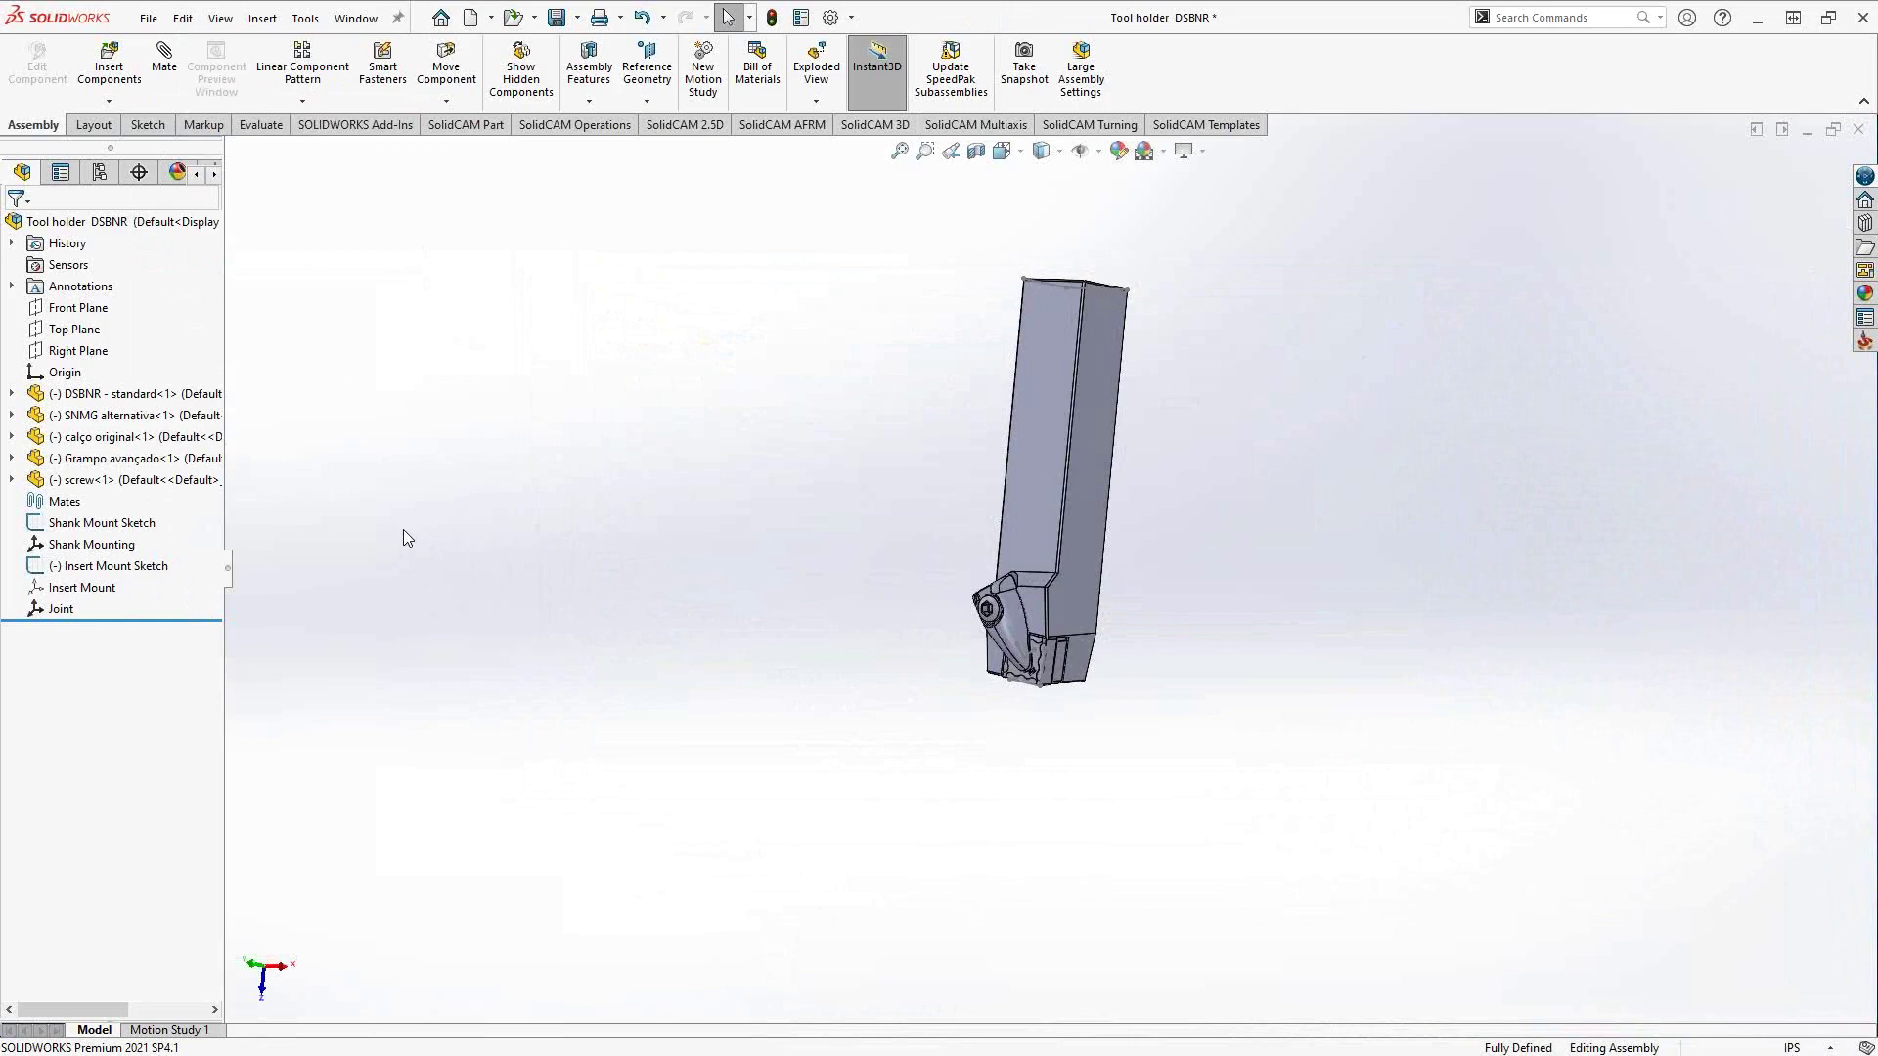
pyautogui.click(117, 393)
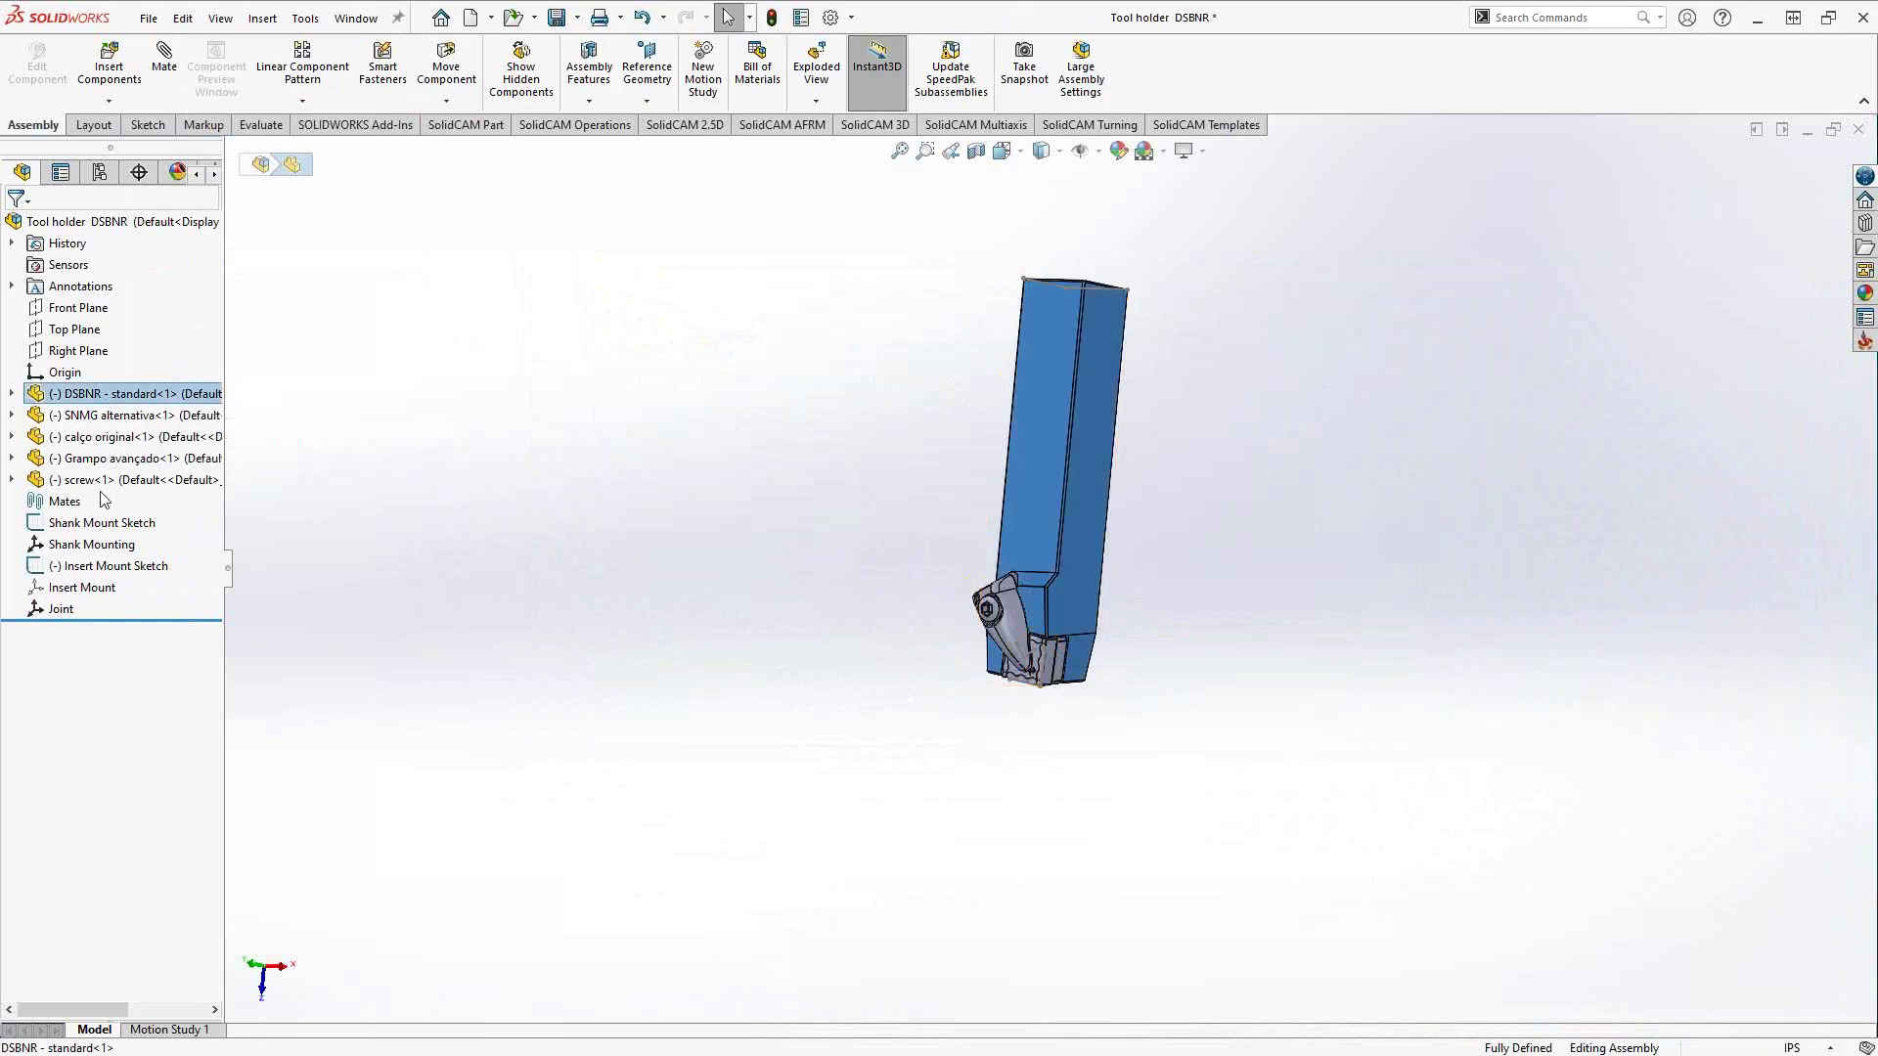
pyautogui.keyDown('shift'); pyautogui.click(93, 479); pyautogui.keyUp('shift')
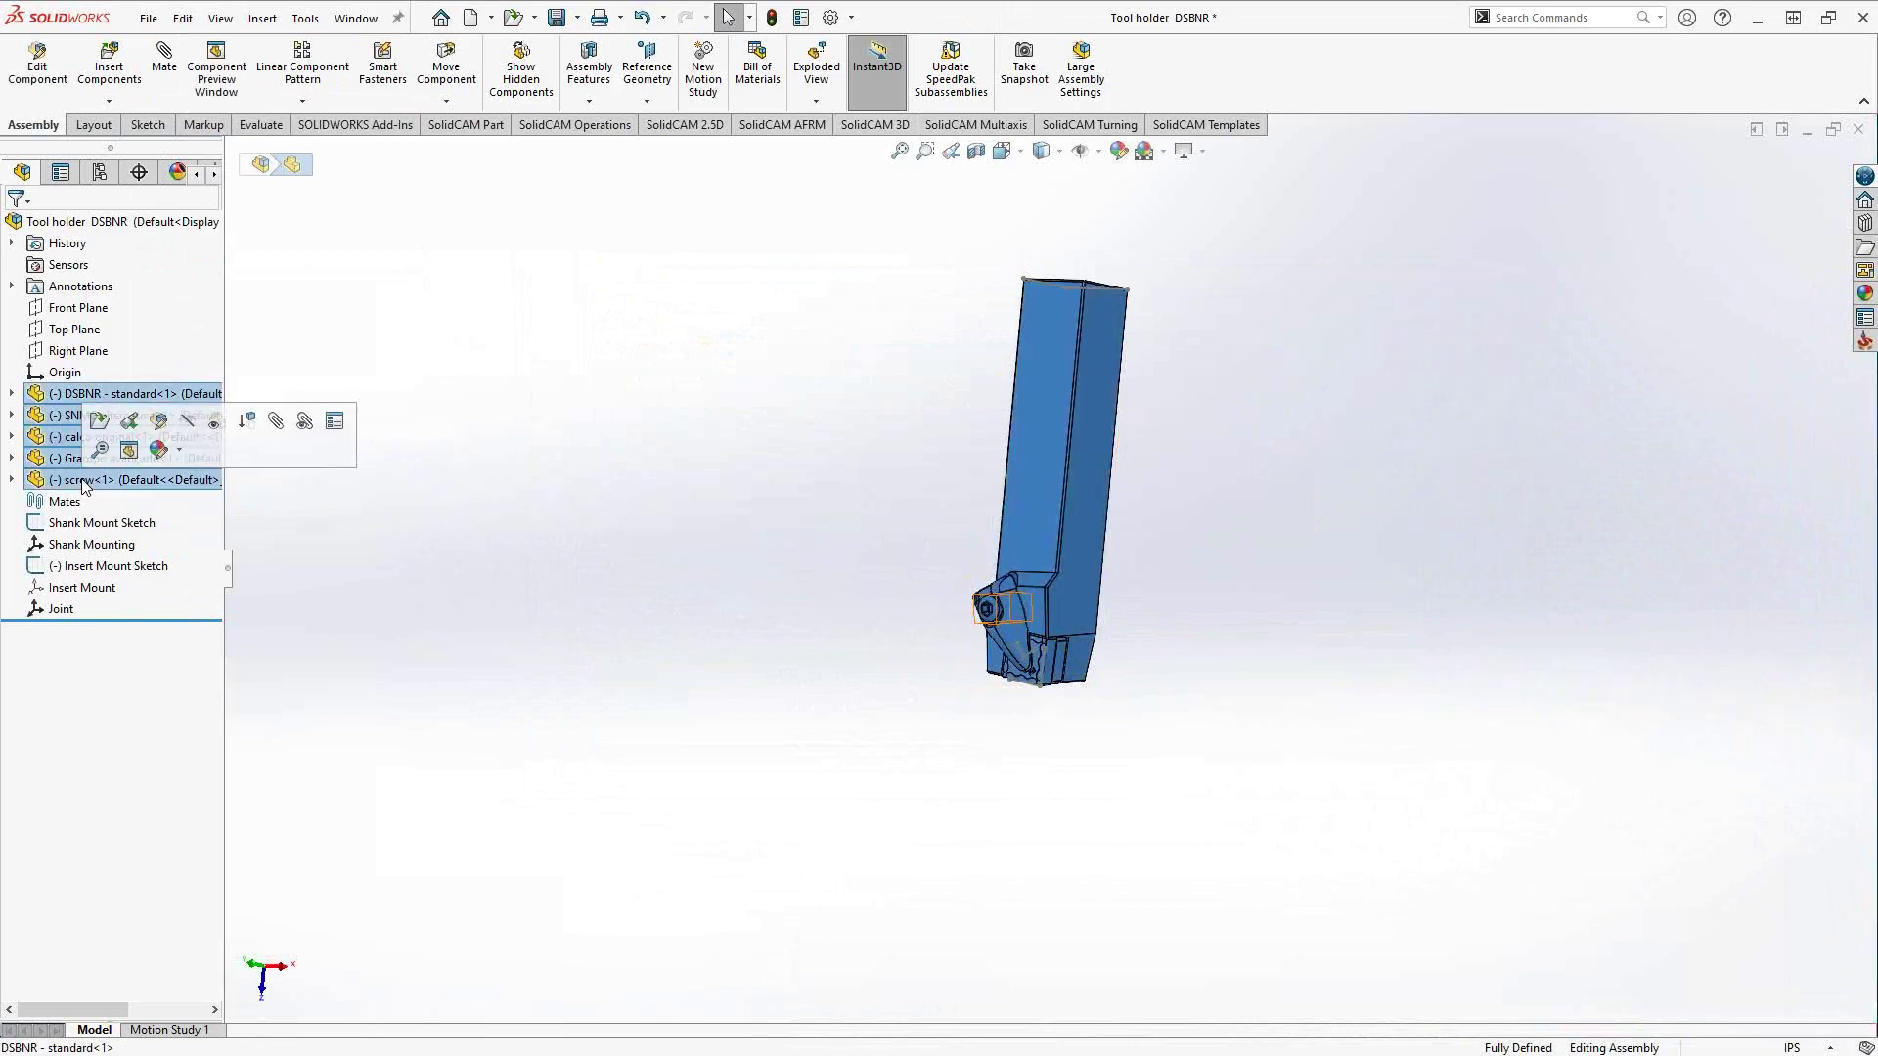
pyautogui.click(355, 368)
pyautogui.rightClick(95, 416)
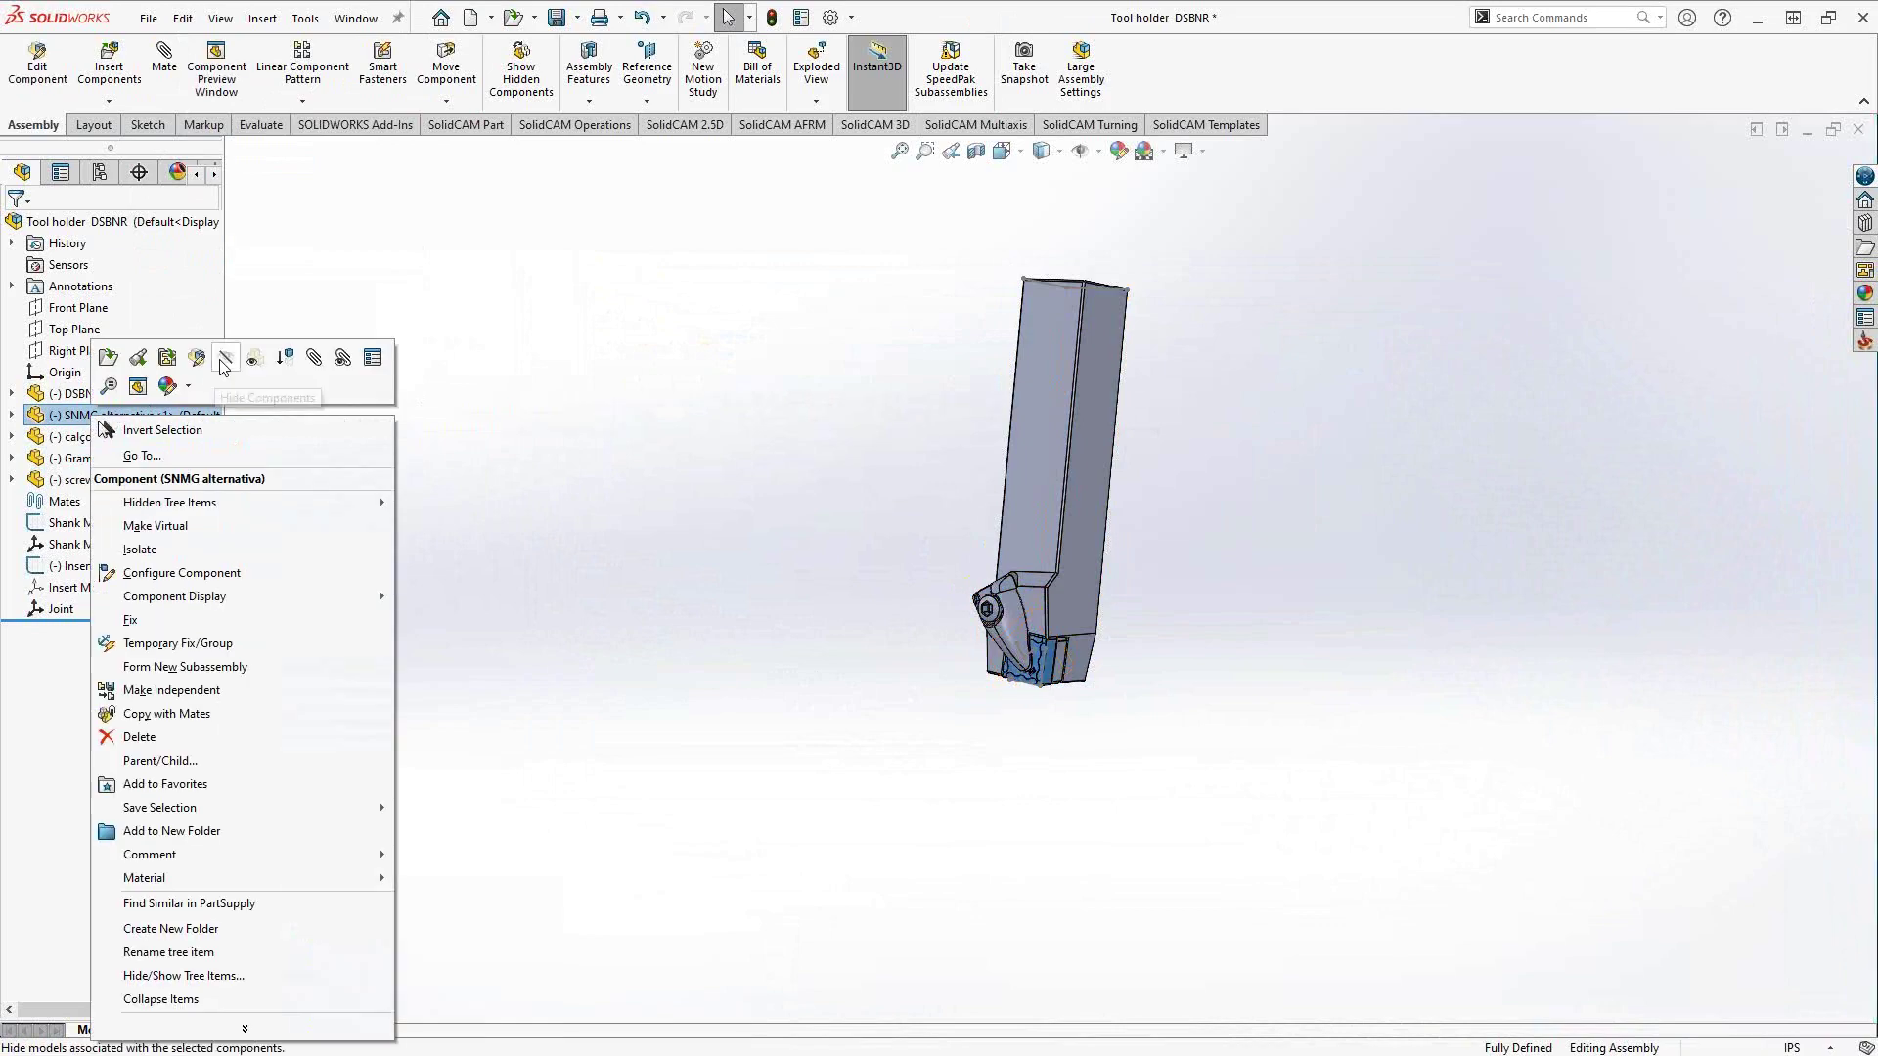
pyautogui.click(225, 360)
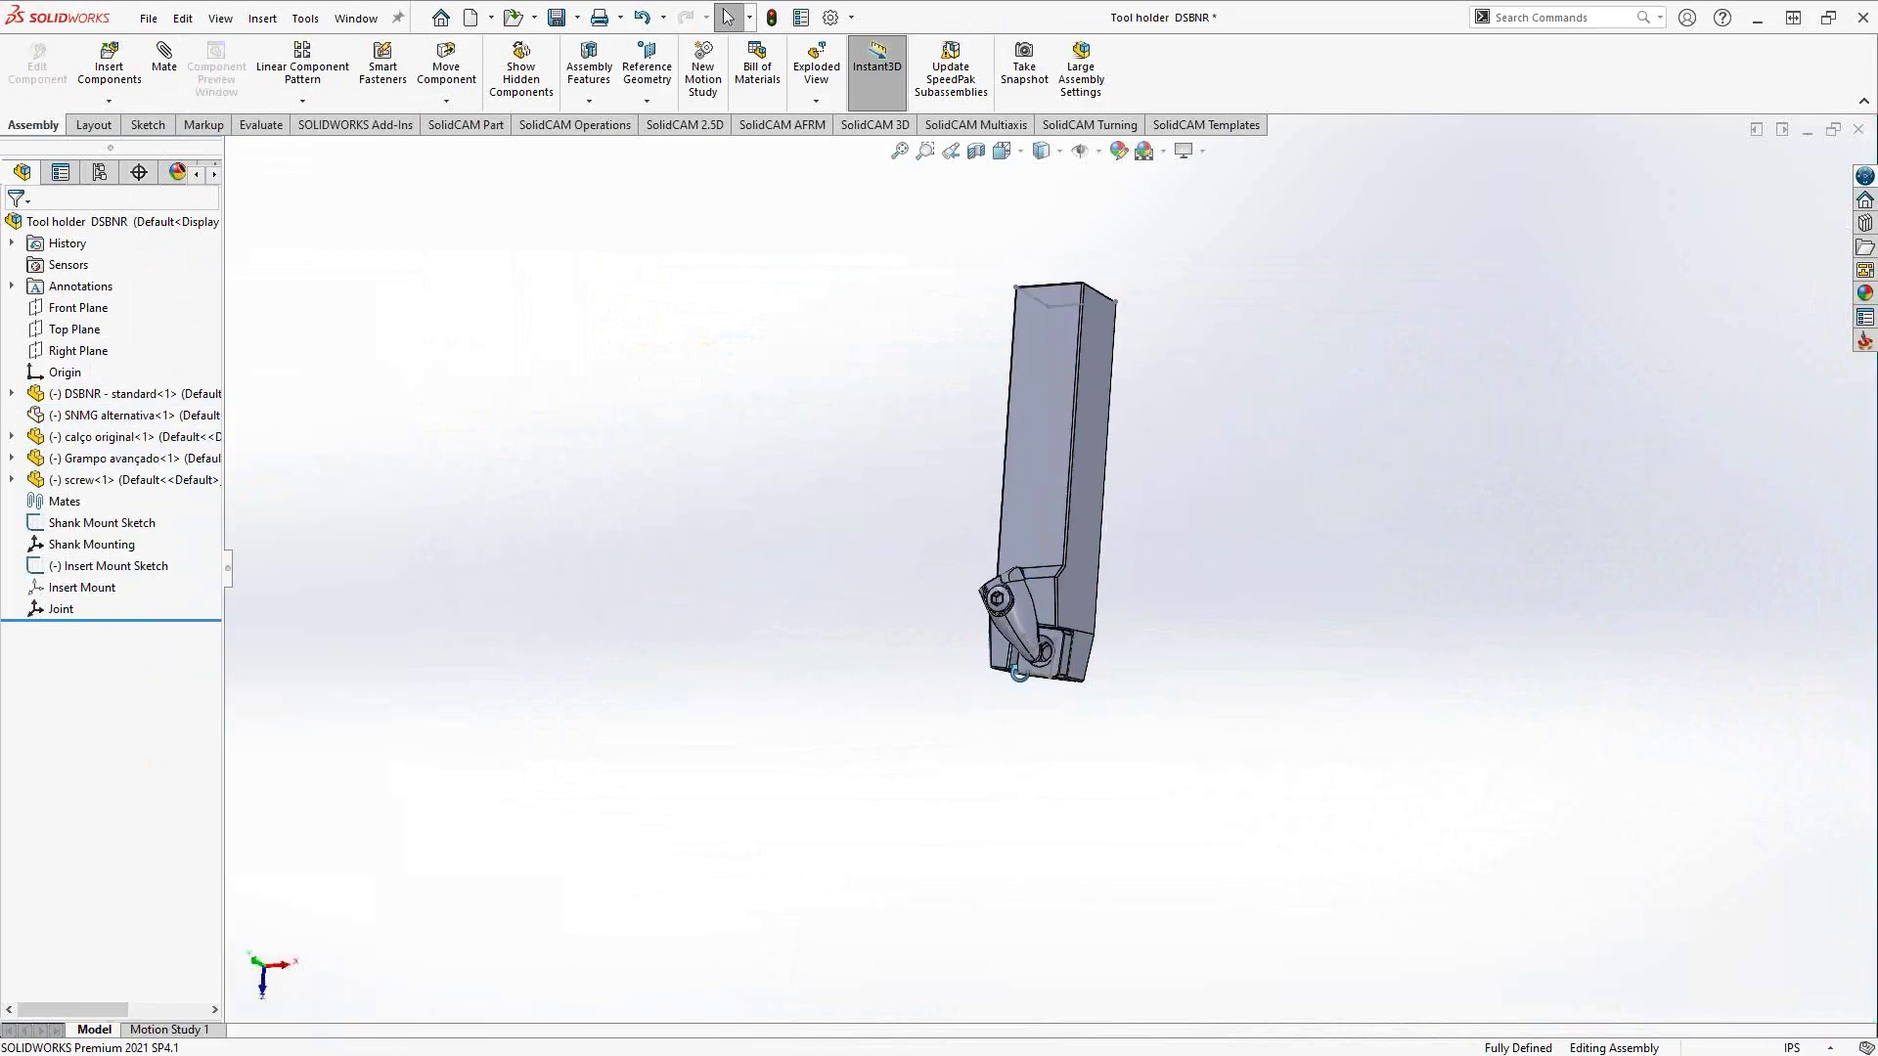
# - Orbit and zoom to view the emptied insert pocket, then open the File menu
pyautogui.moveTo(1019, 673); pyautogui.dragTo(983, 631, button='middle')
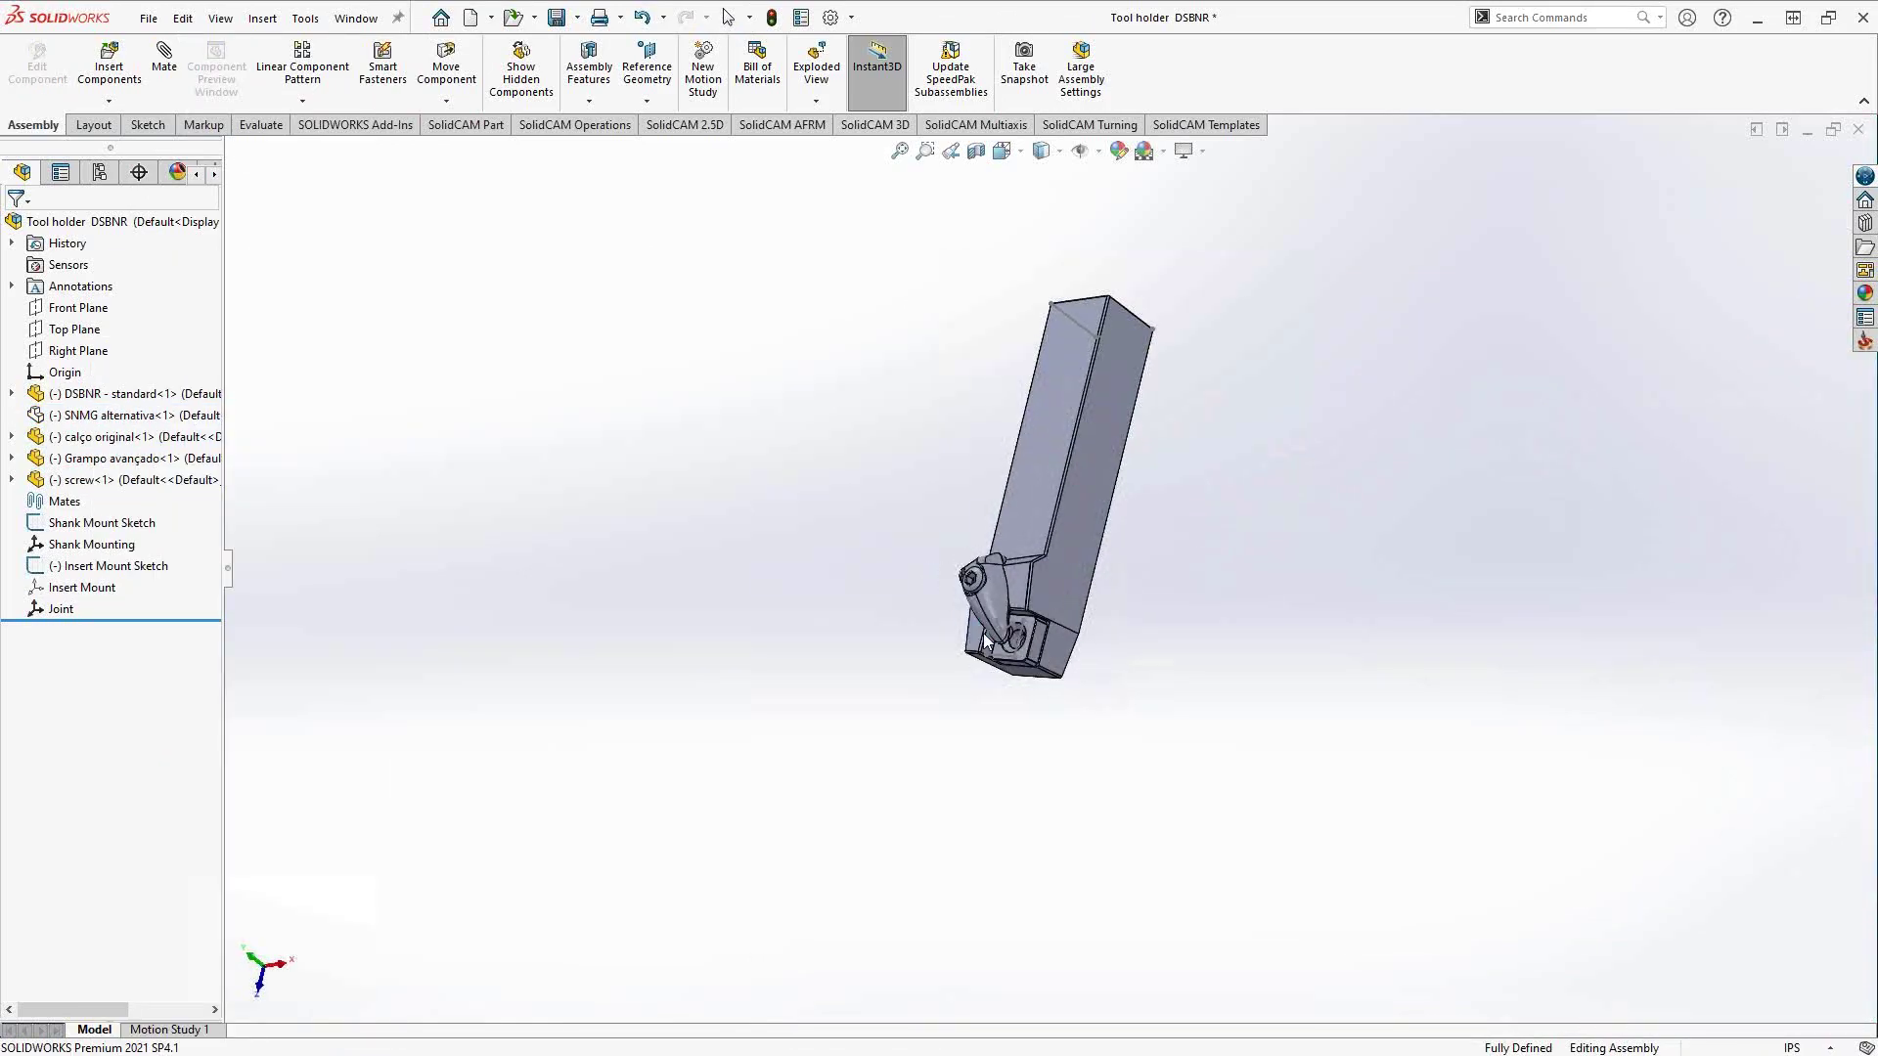
pyautogui.scroll(-2, 1005, 643)
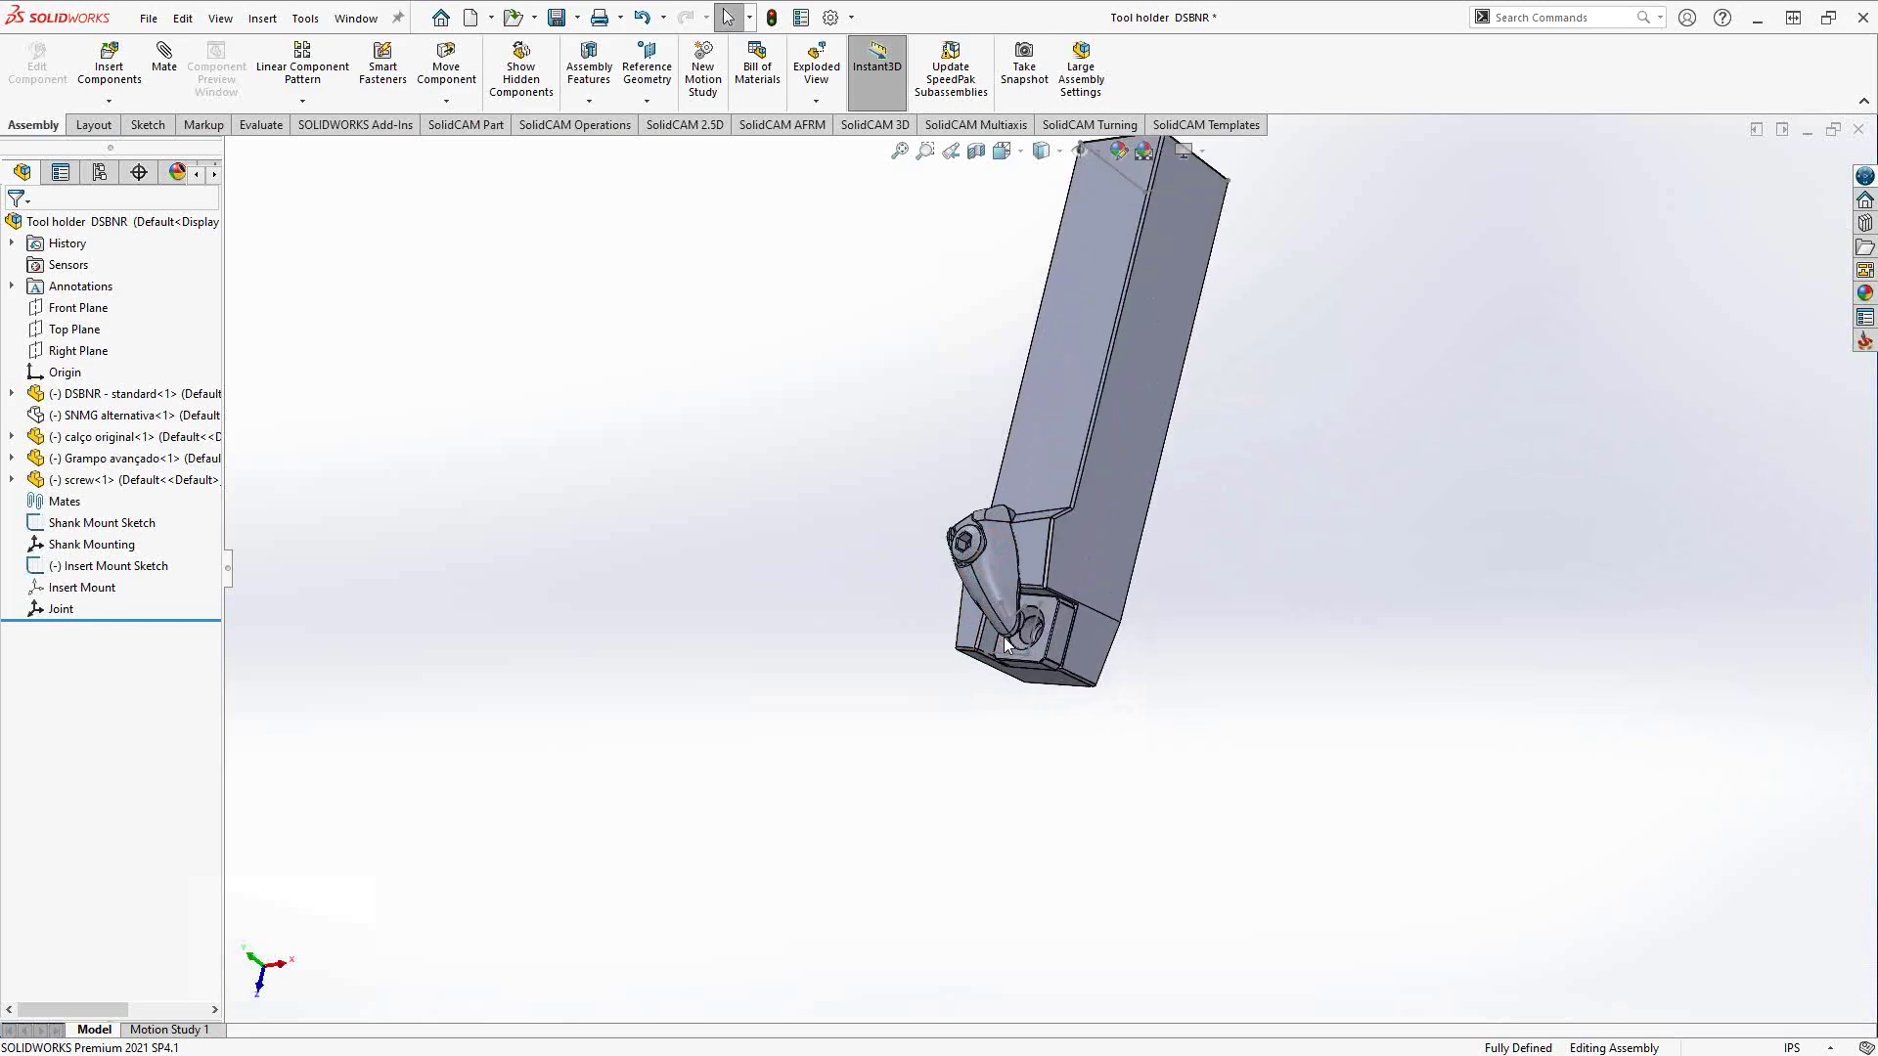
pyautogui.scroll(-1, 1007, 646)
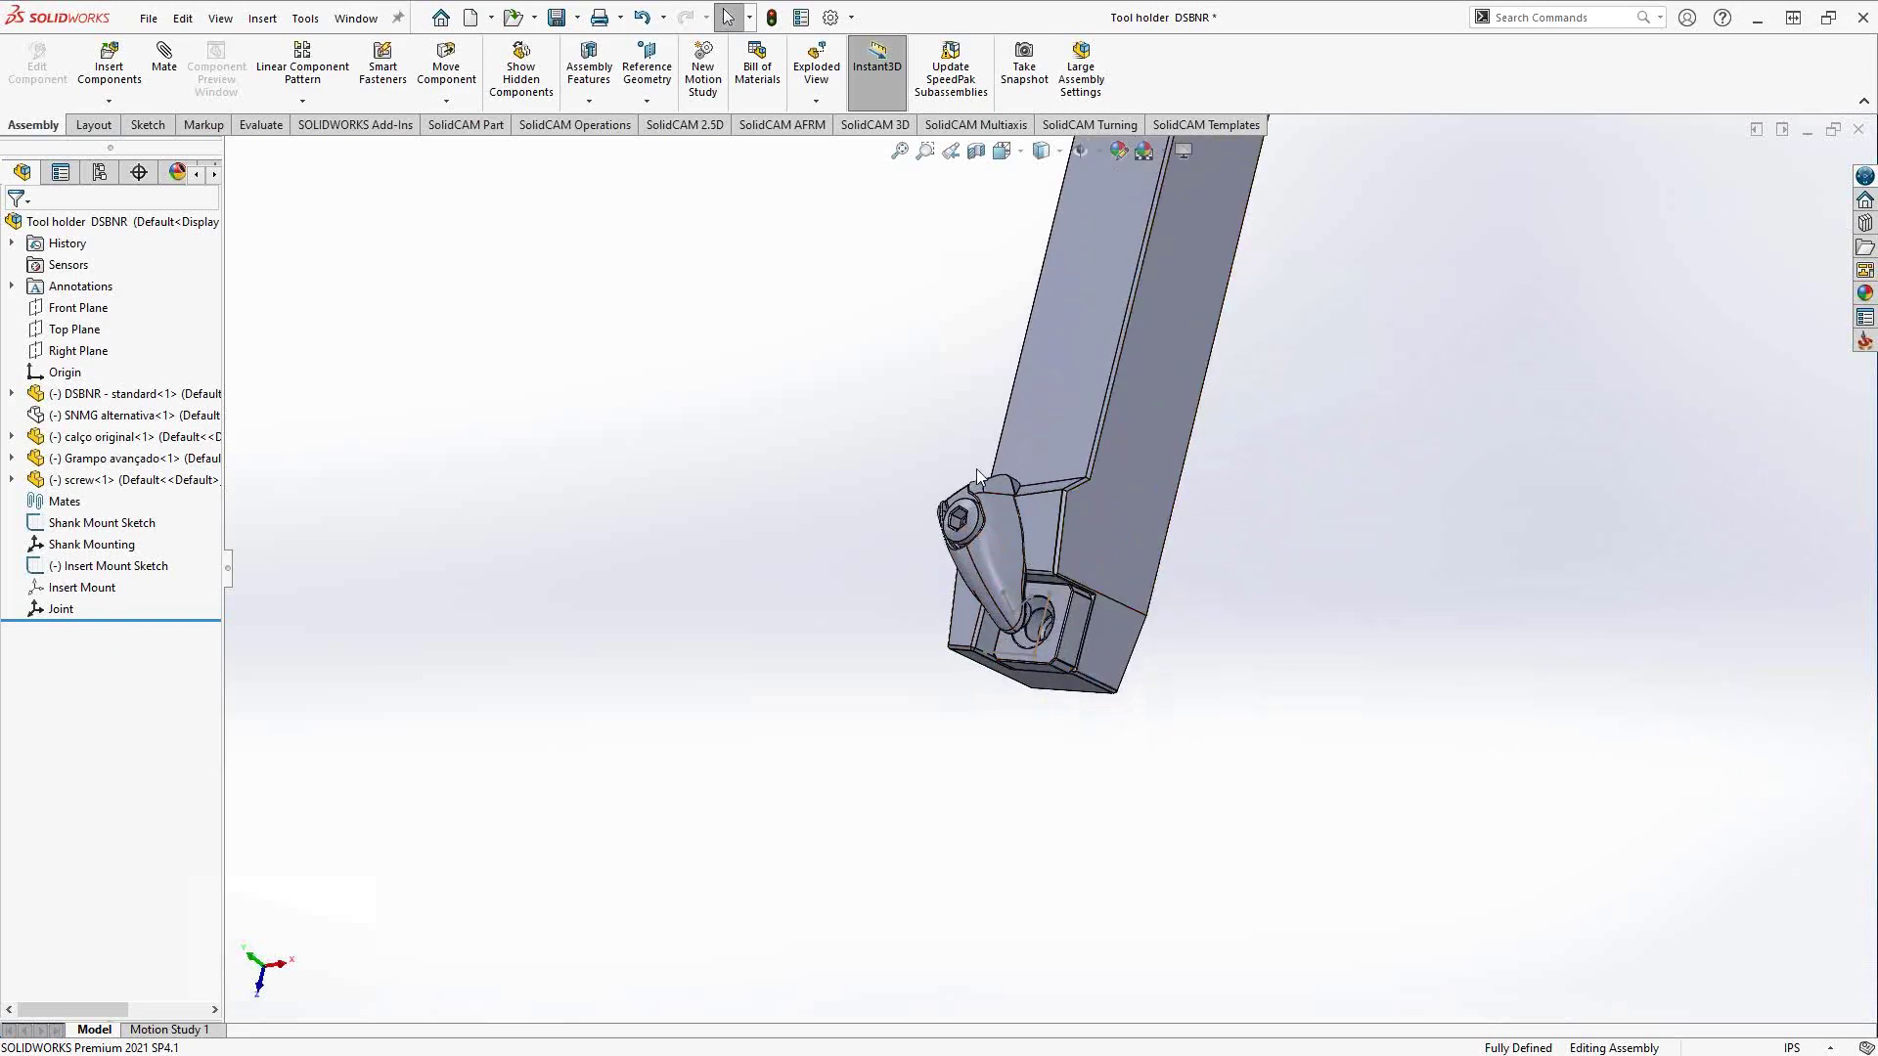
pyautogui.click(148, 18)
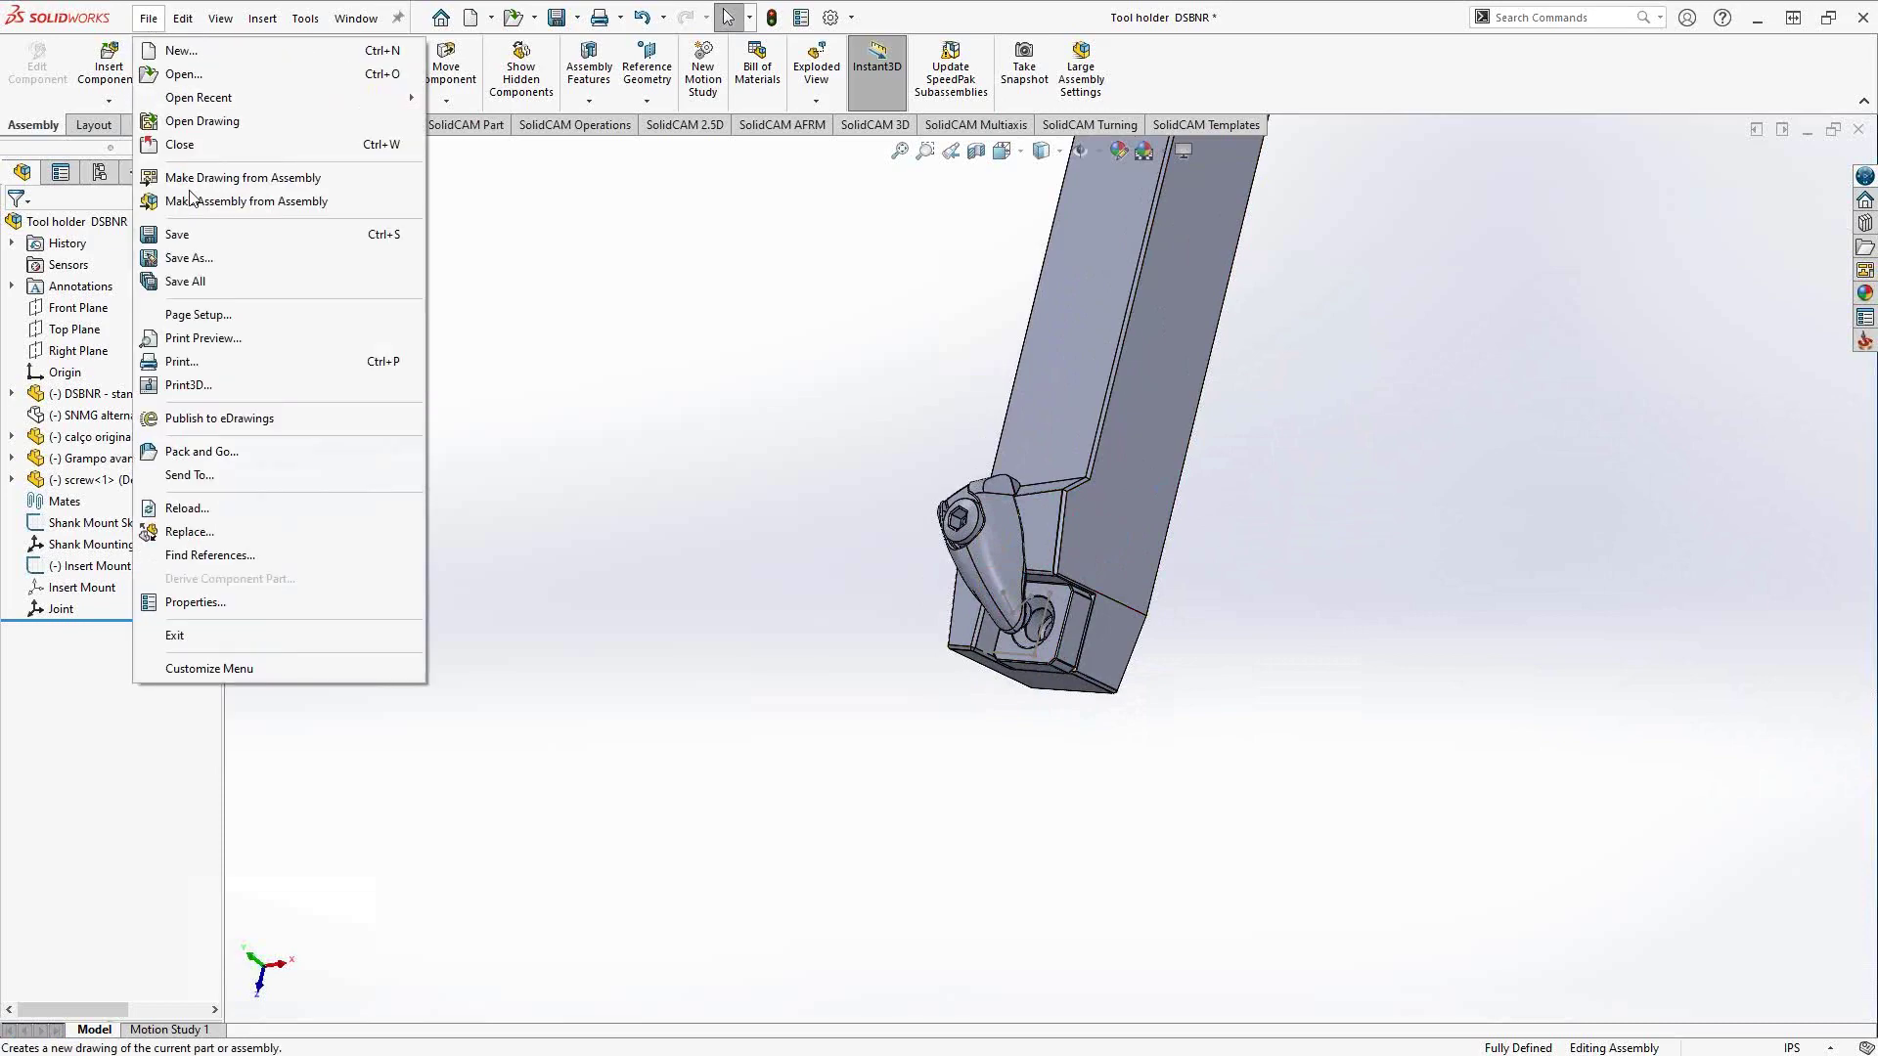
# - Save the assembly as STL (*.stl) and set the STL export resolution to Coarse
pyautogui.click(179, 259)
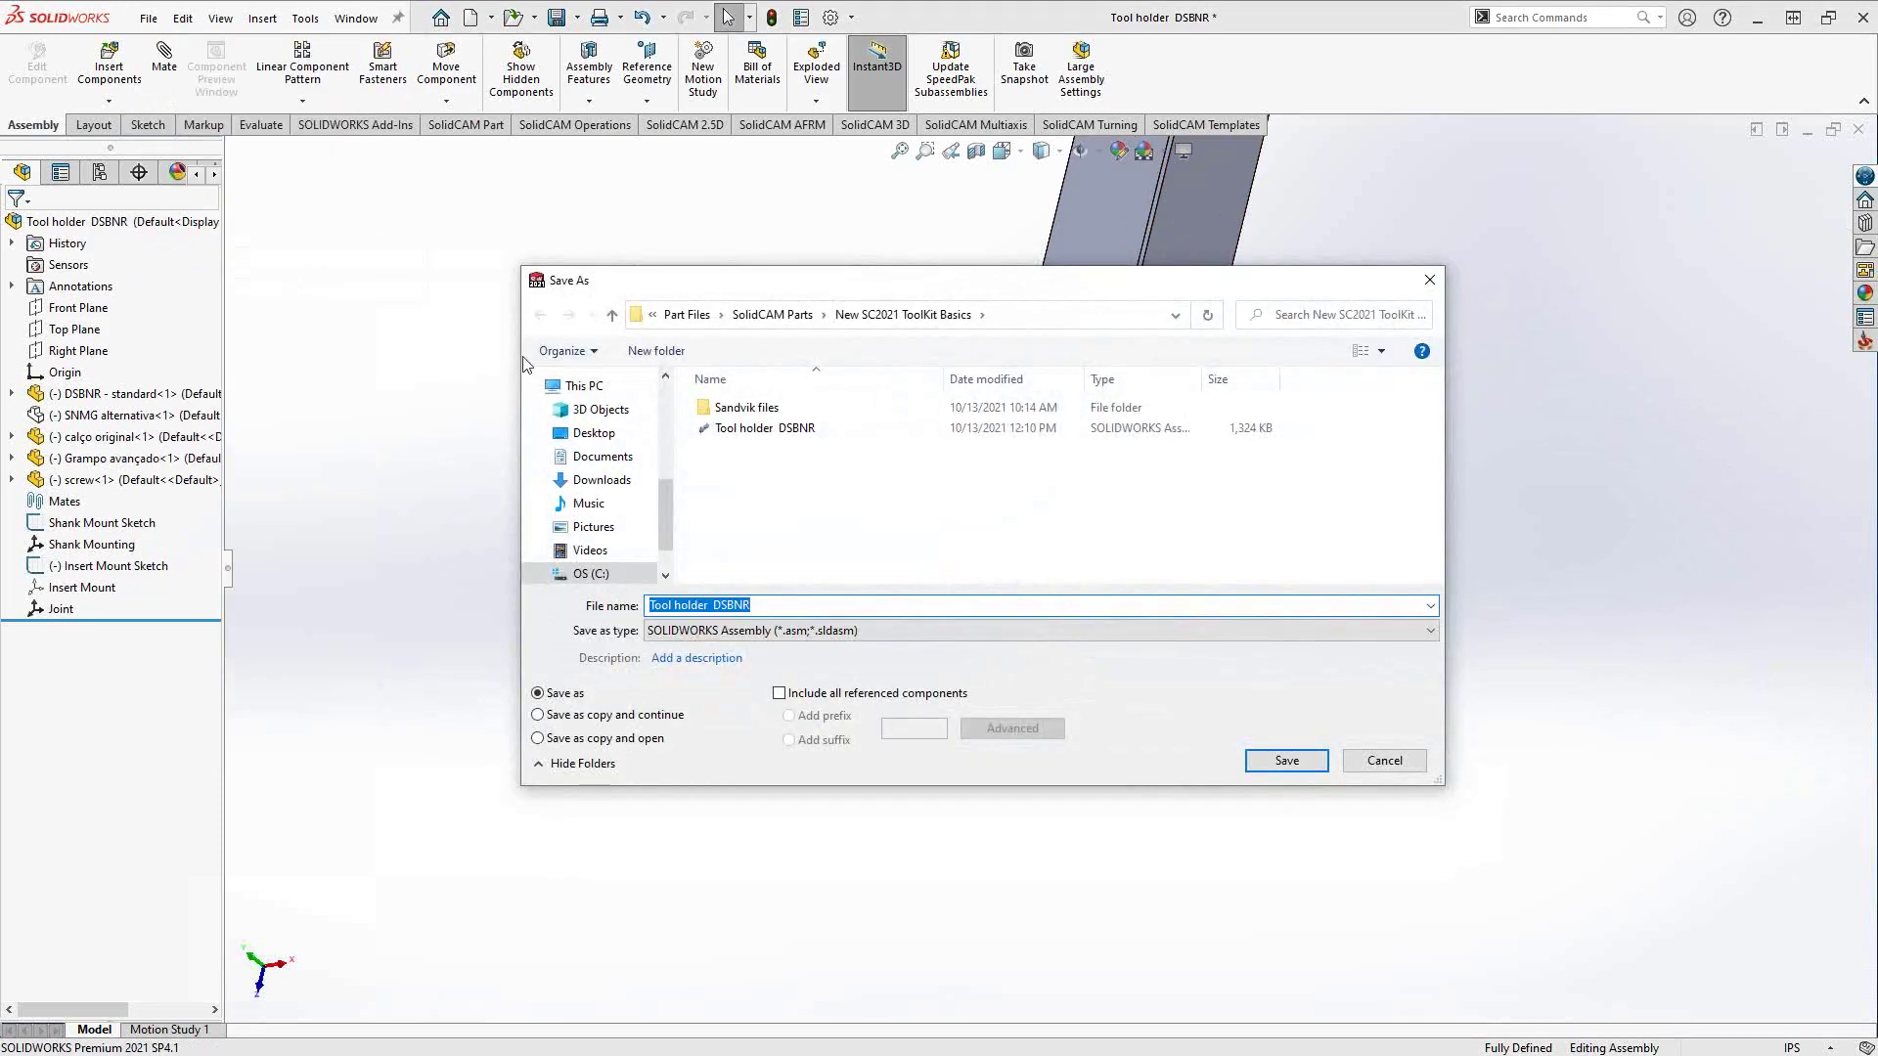
pyautogui.click(802, 631)
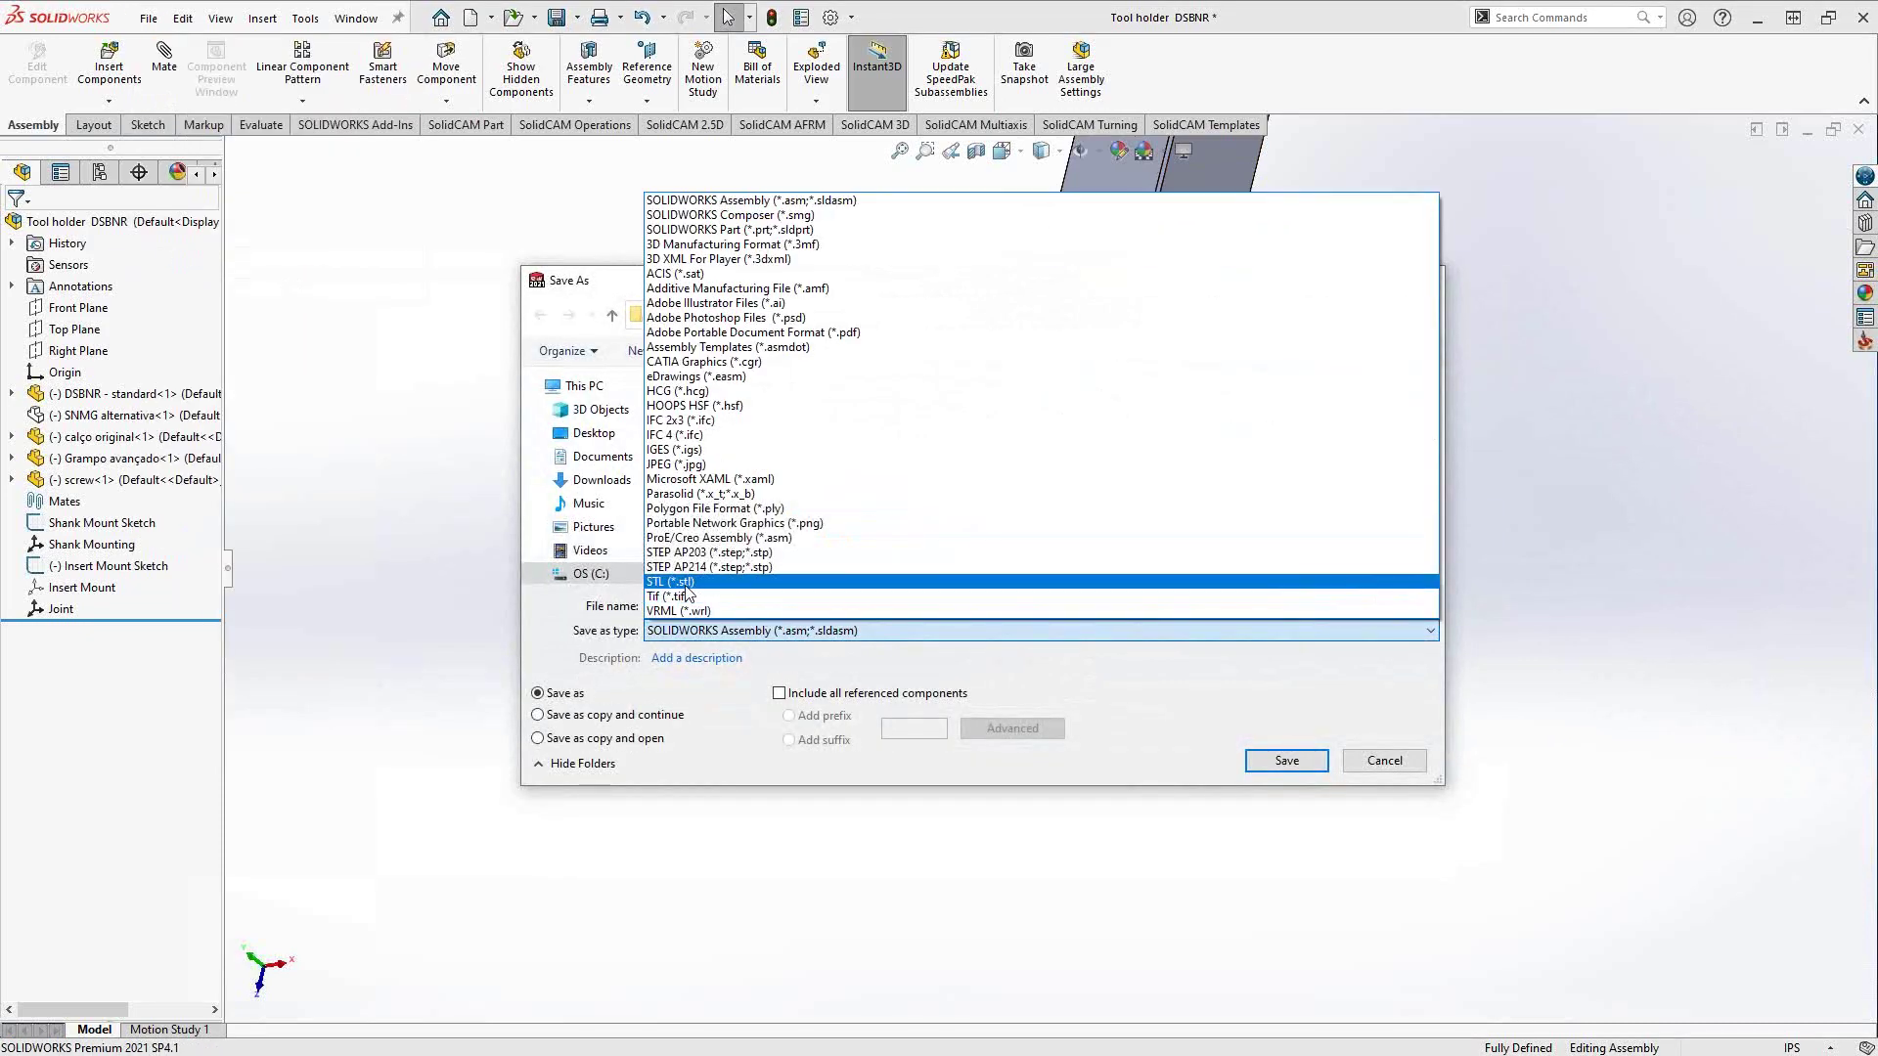
pyautogui.click(689, 593)
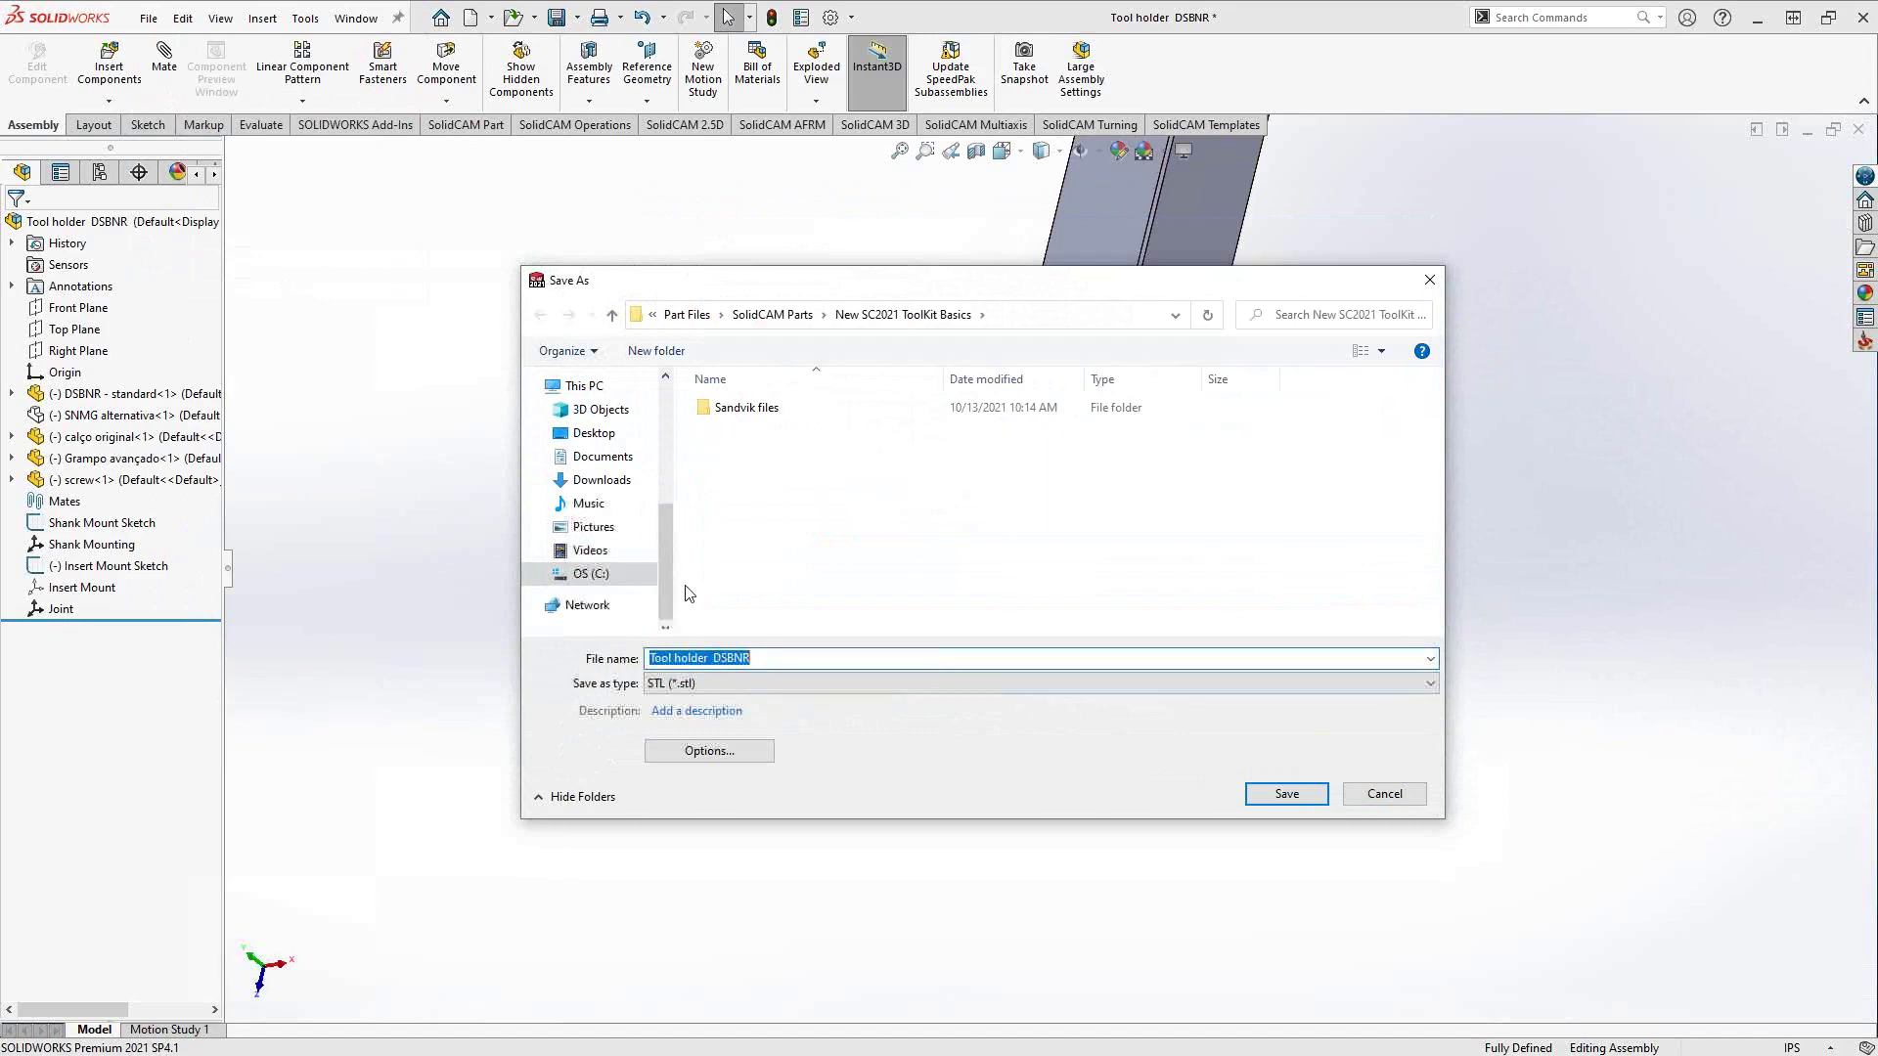
pyautogui.click(737, 752)
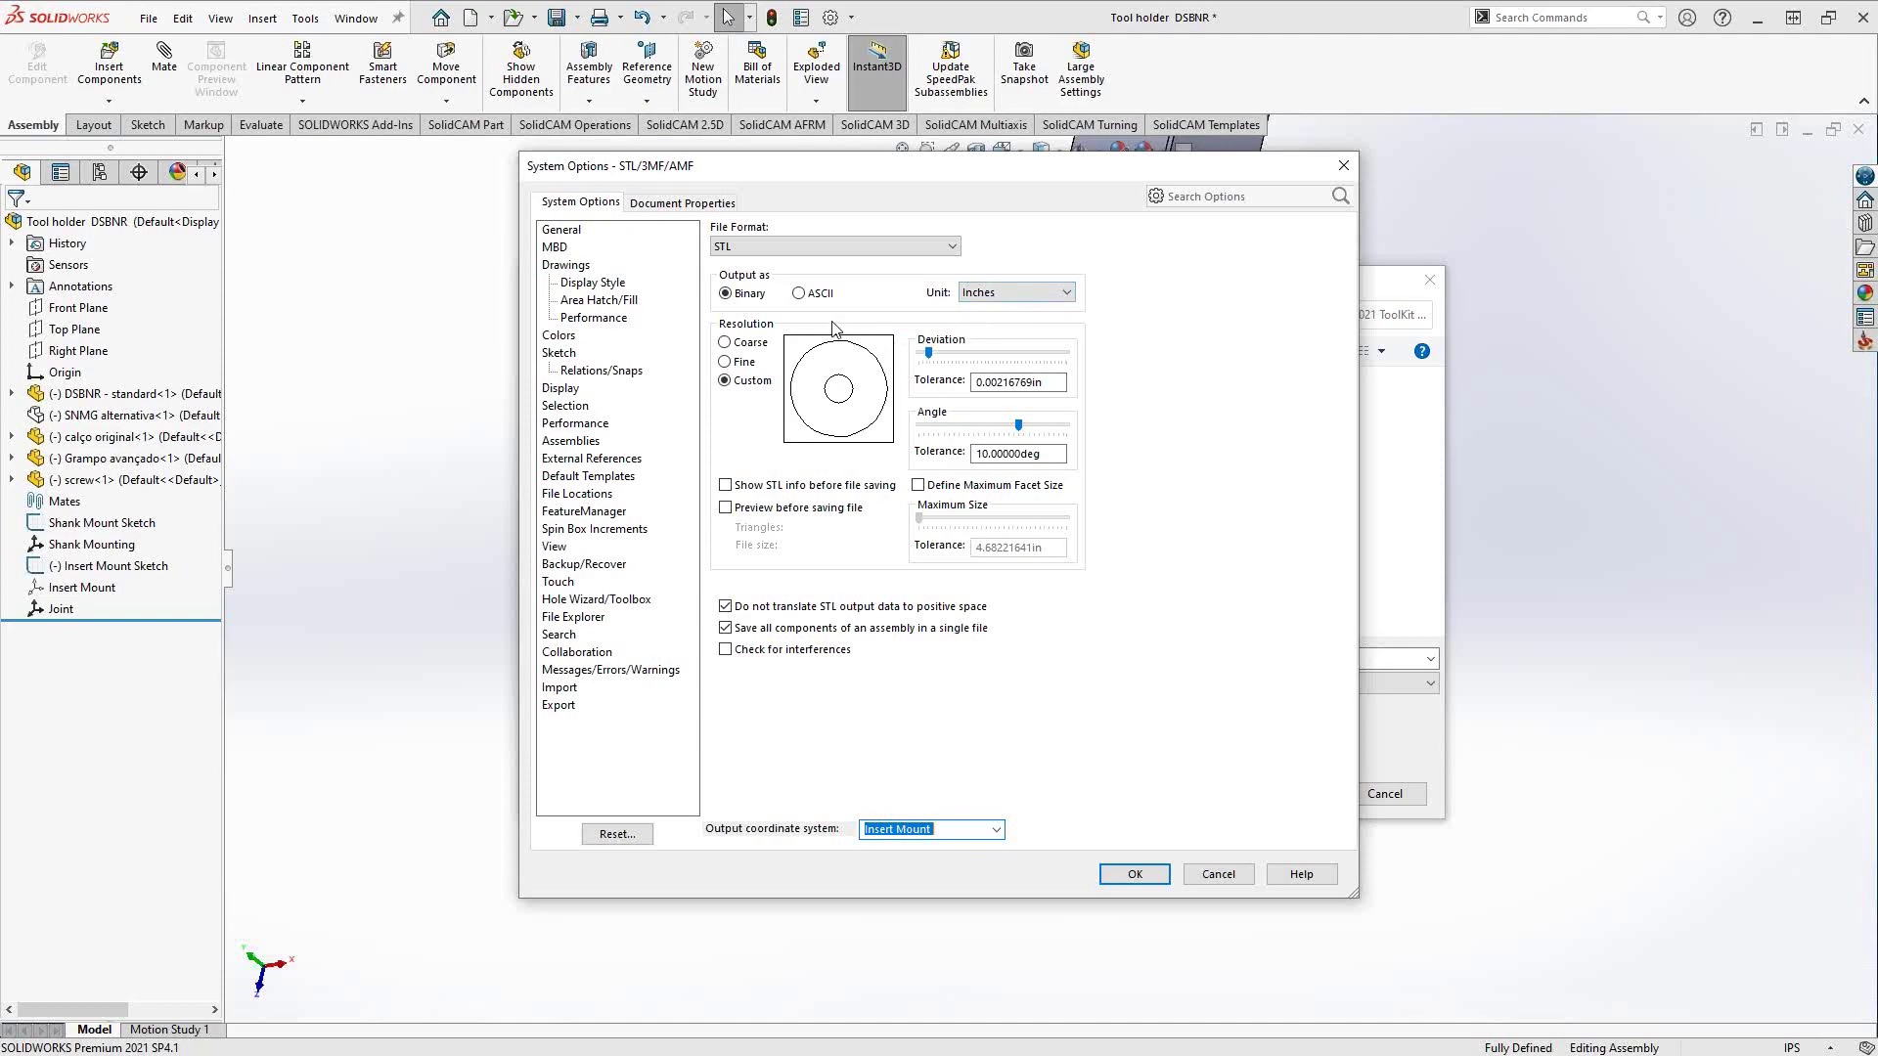
pyautogui.click(724, 343)
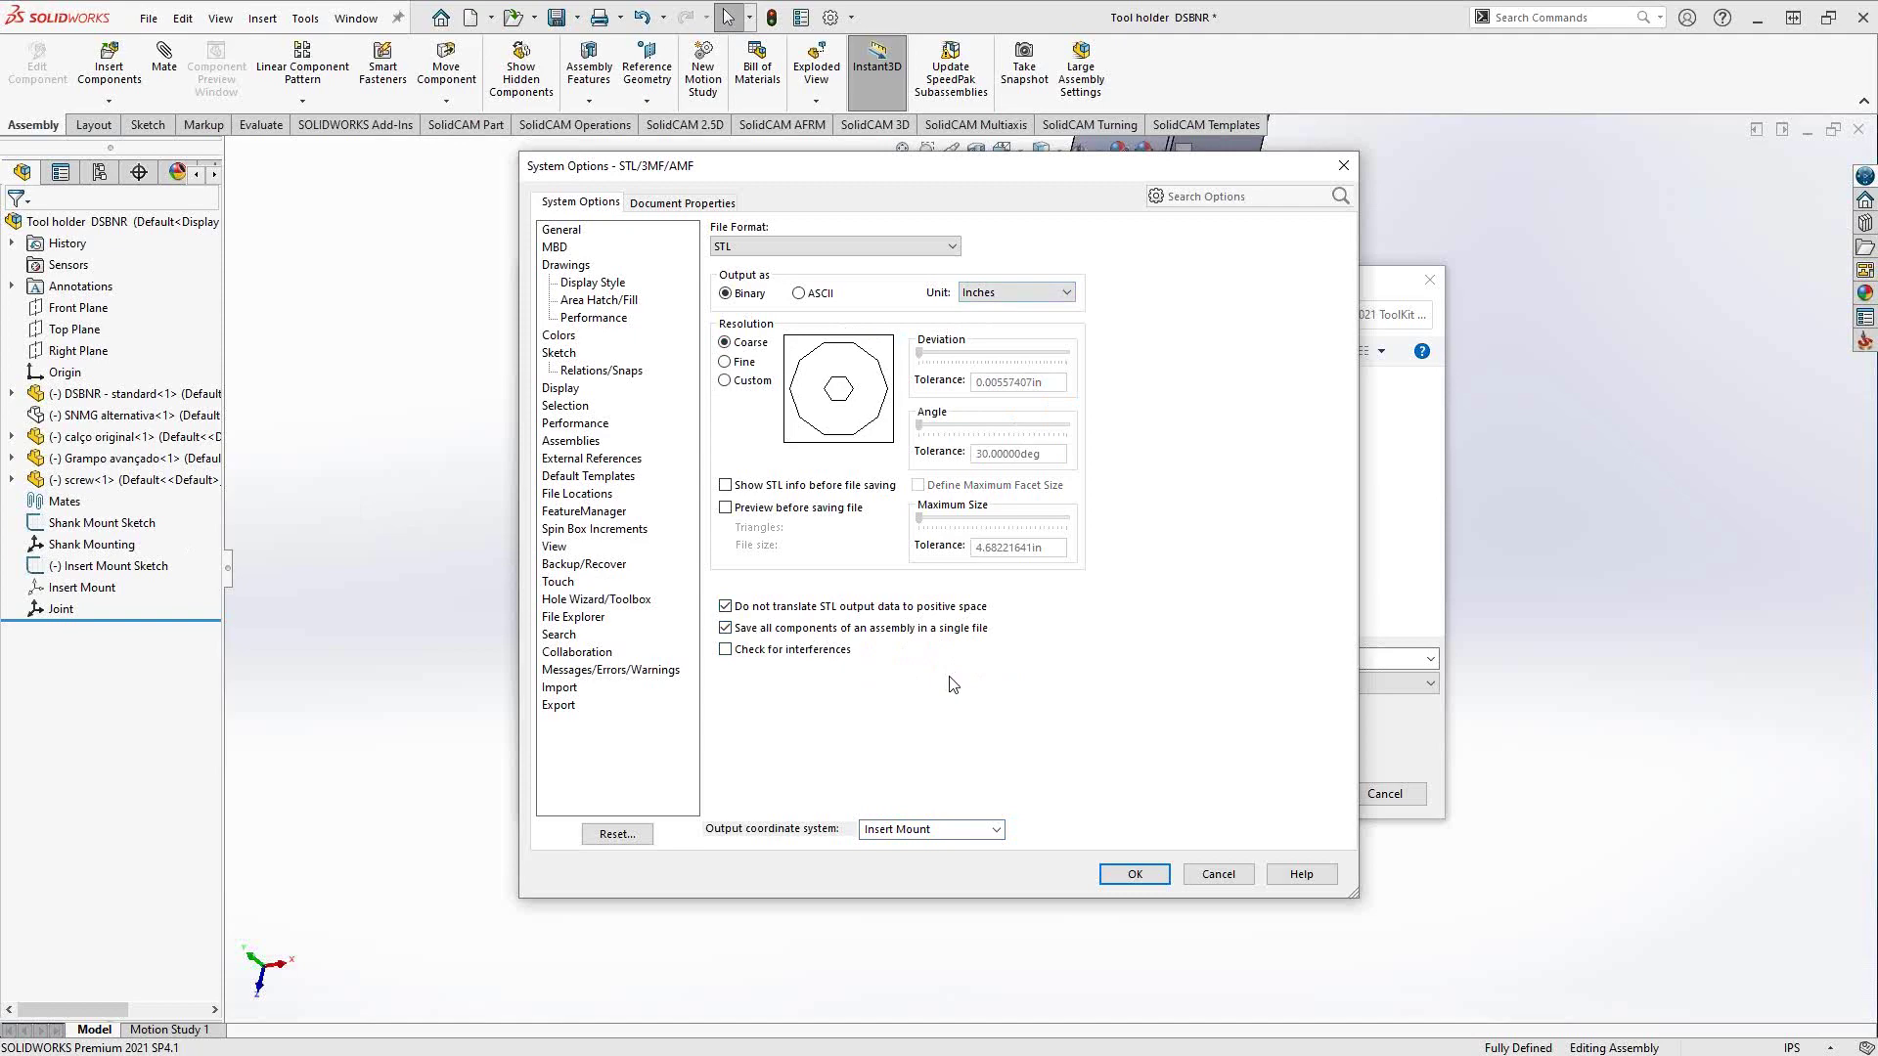
# - Set the STL output coordinate system to Shank Mounting and confirm the options
pyautogui.click(995, 831)
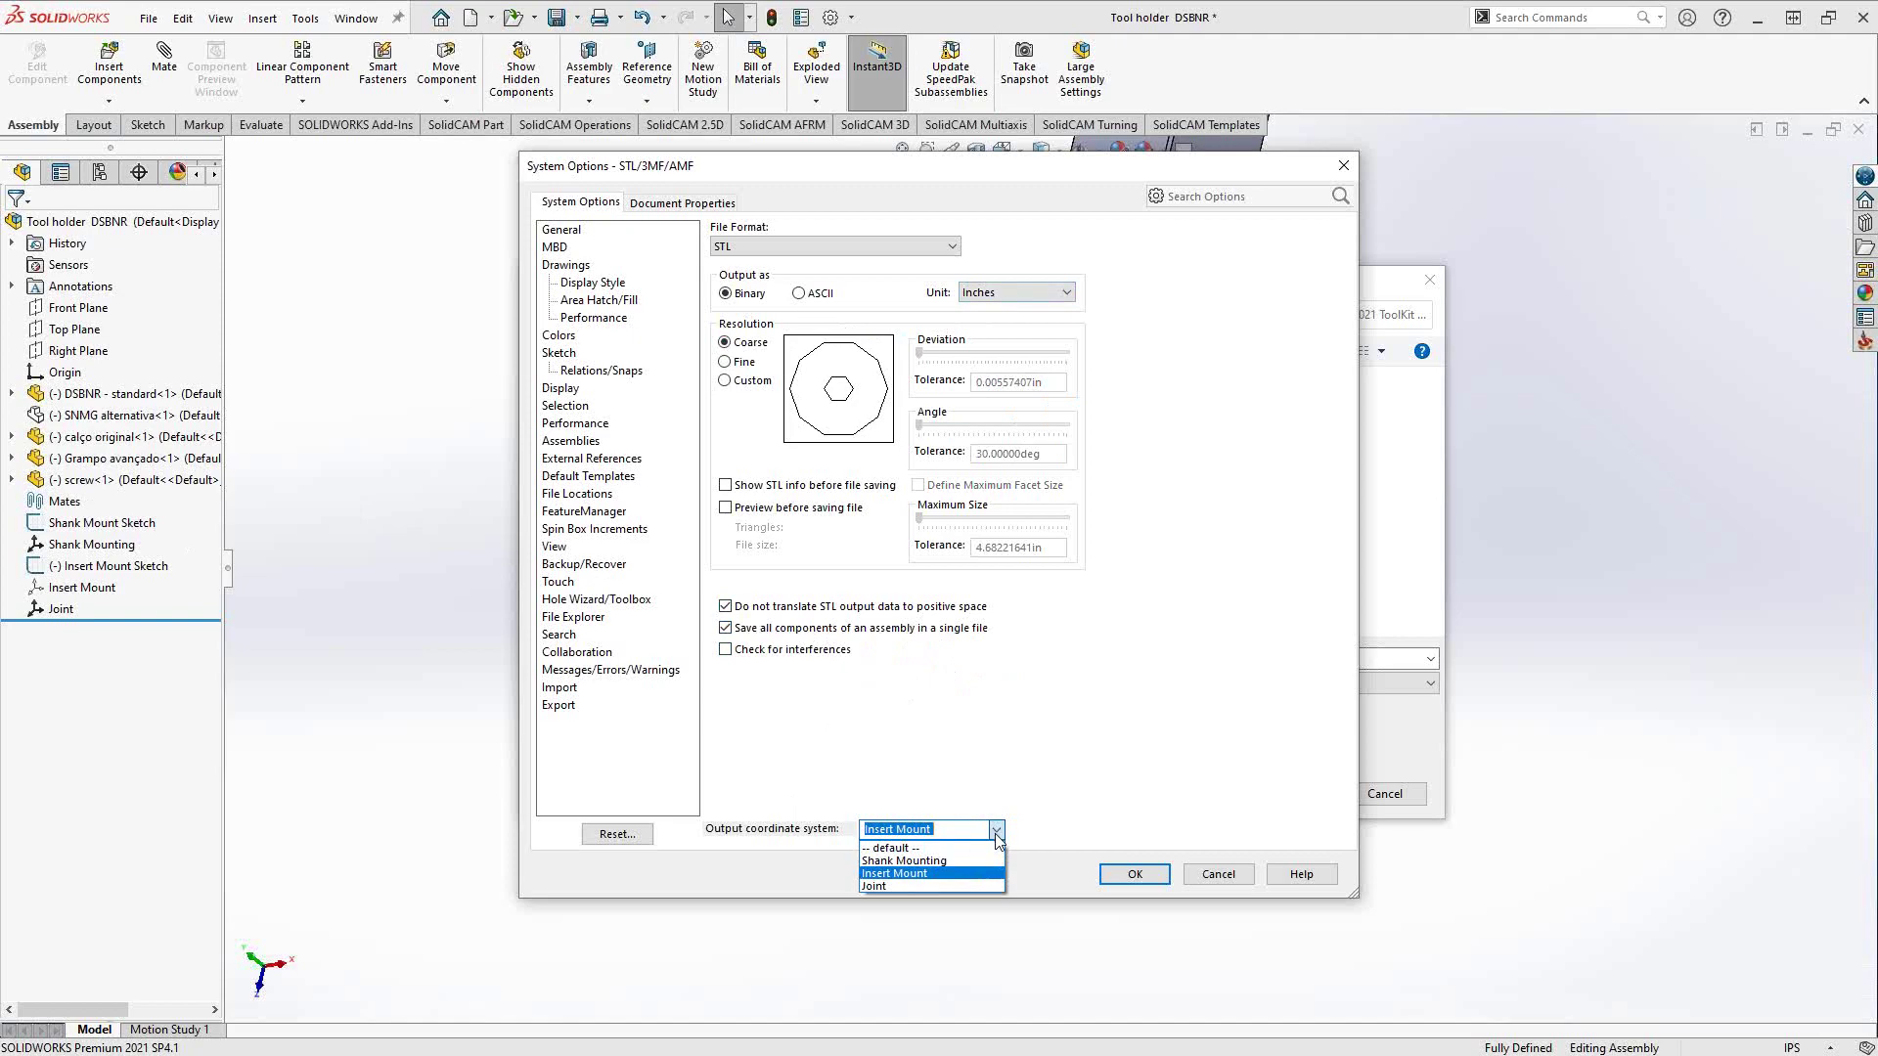
pyautogui.click(946, 865)
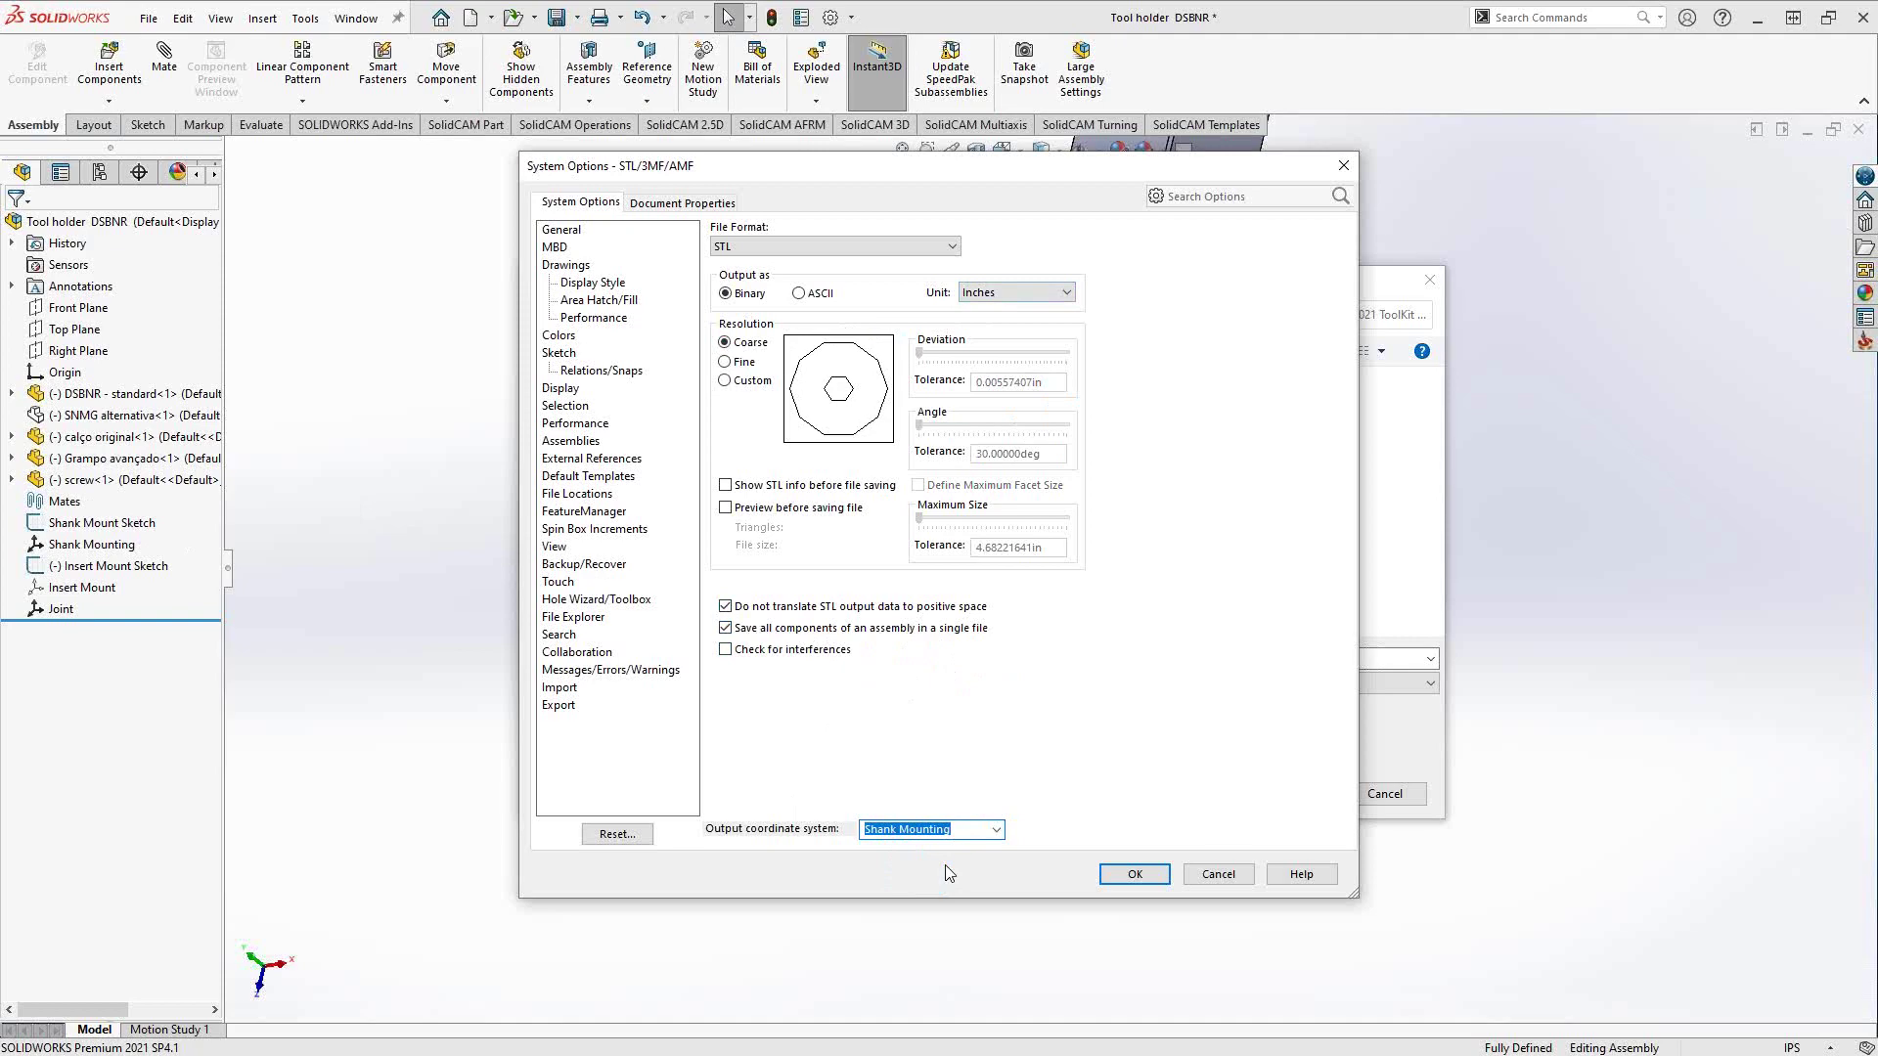
pyautogui.click(1134, 874)
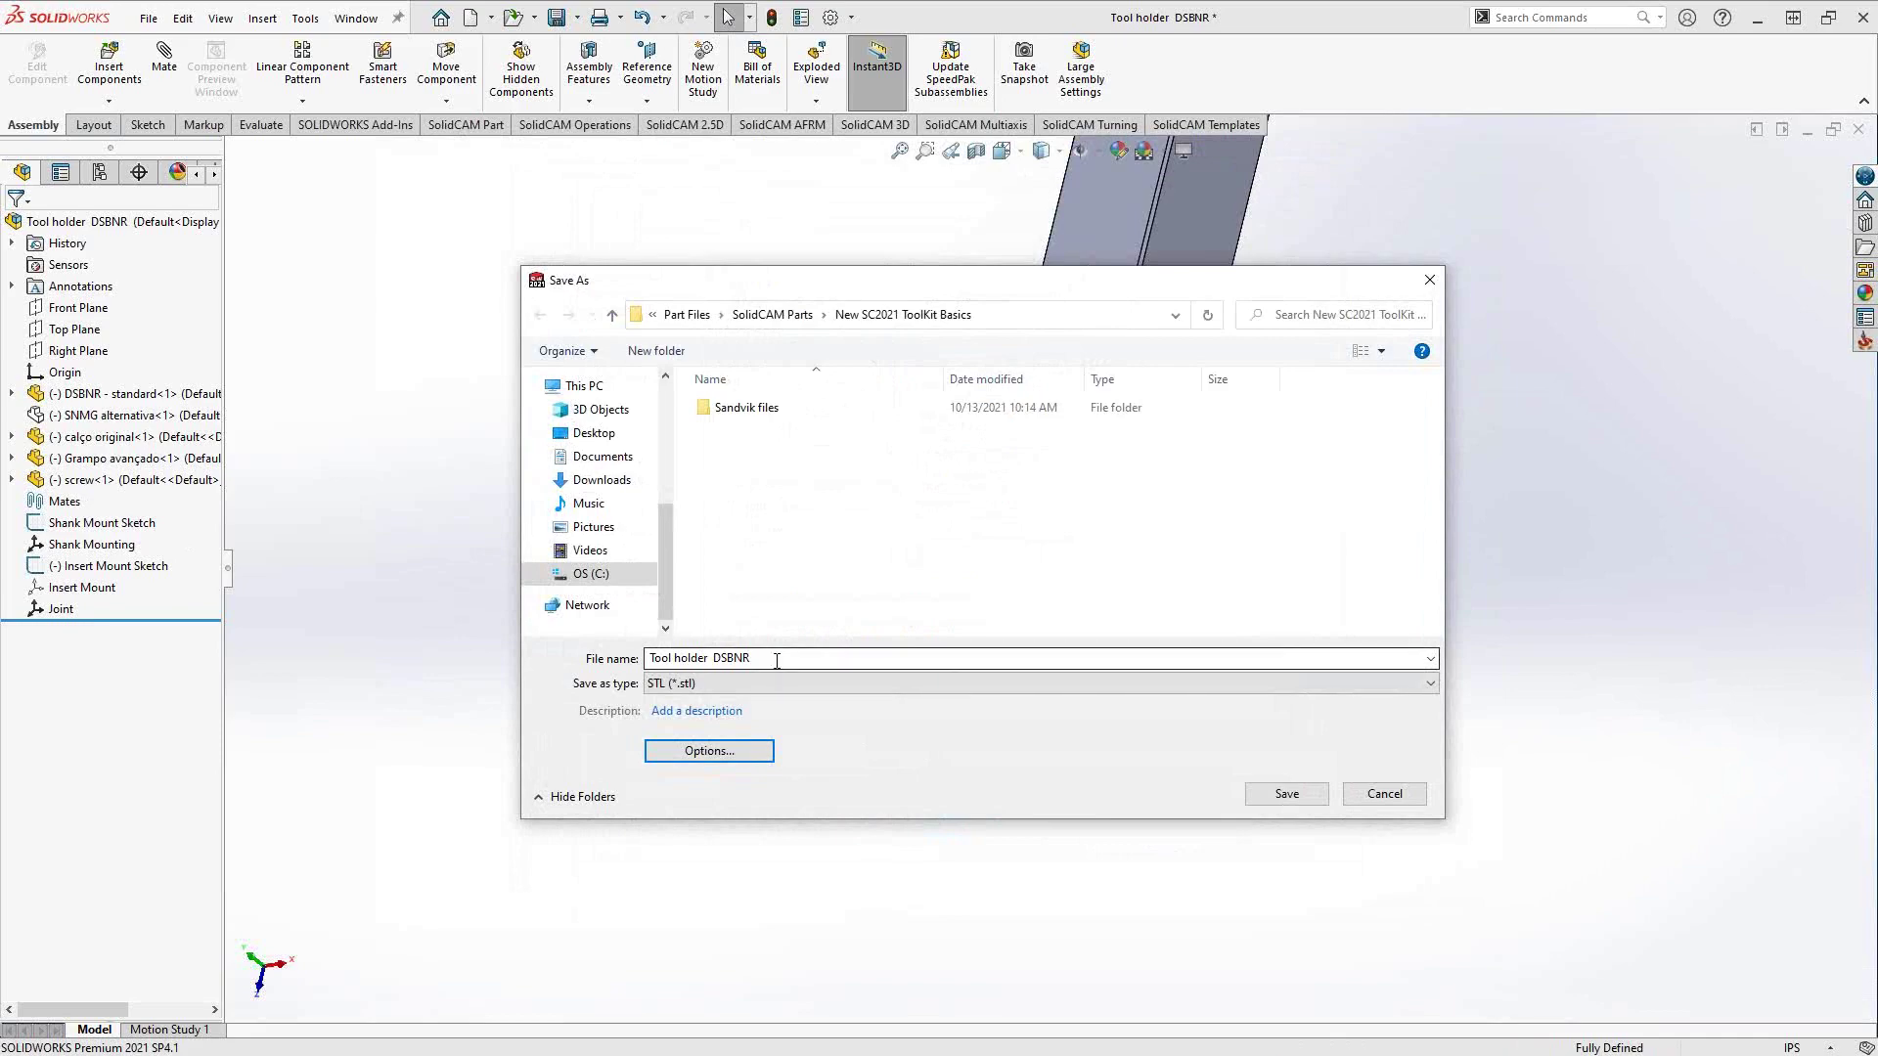
# - Save the holder STL file, then hide the DSBNR holder, seat, clamp and screw
pyautogui.click(1285, 796)
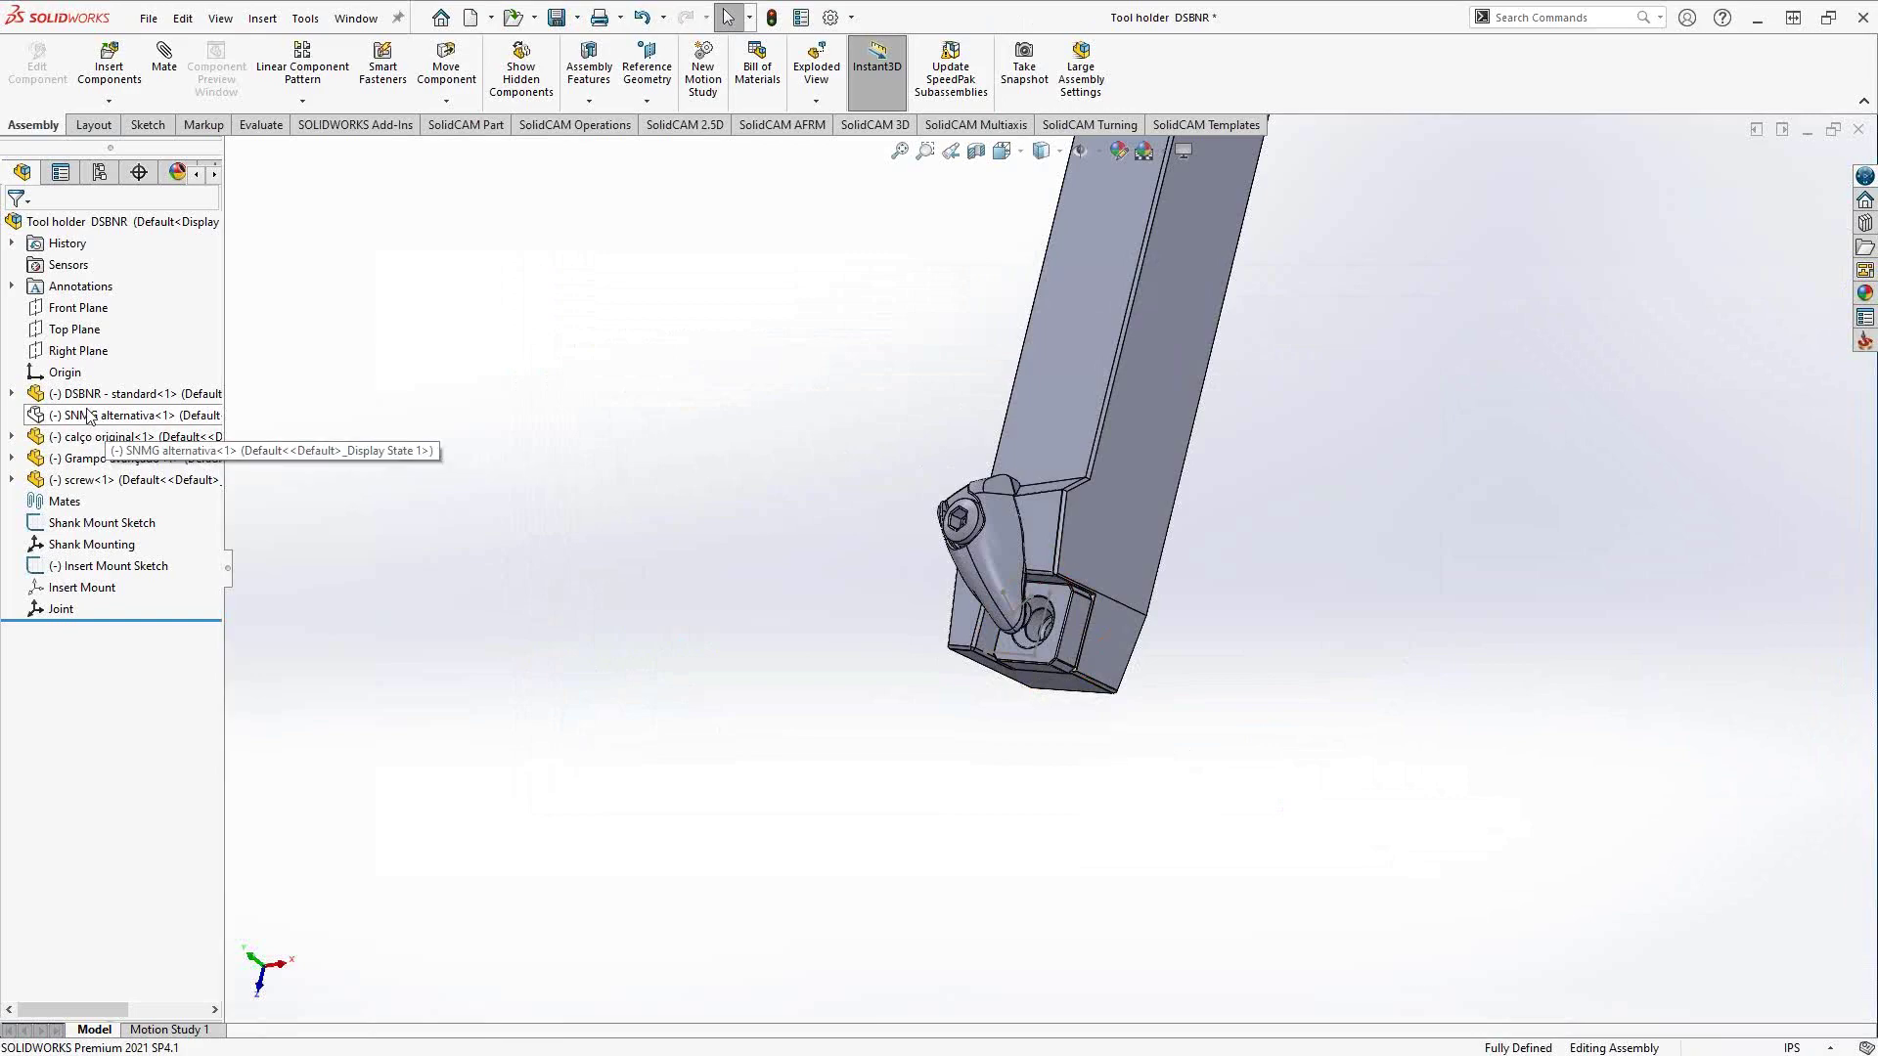
pyautogui.click(108, 394)
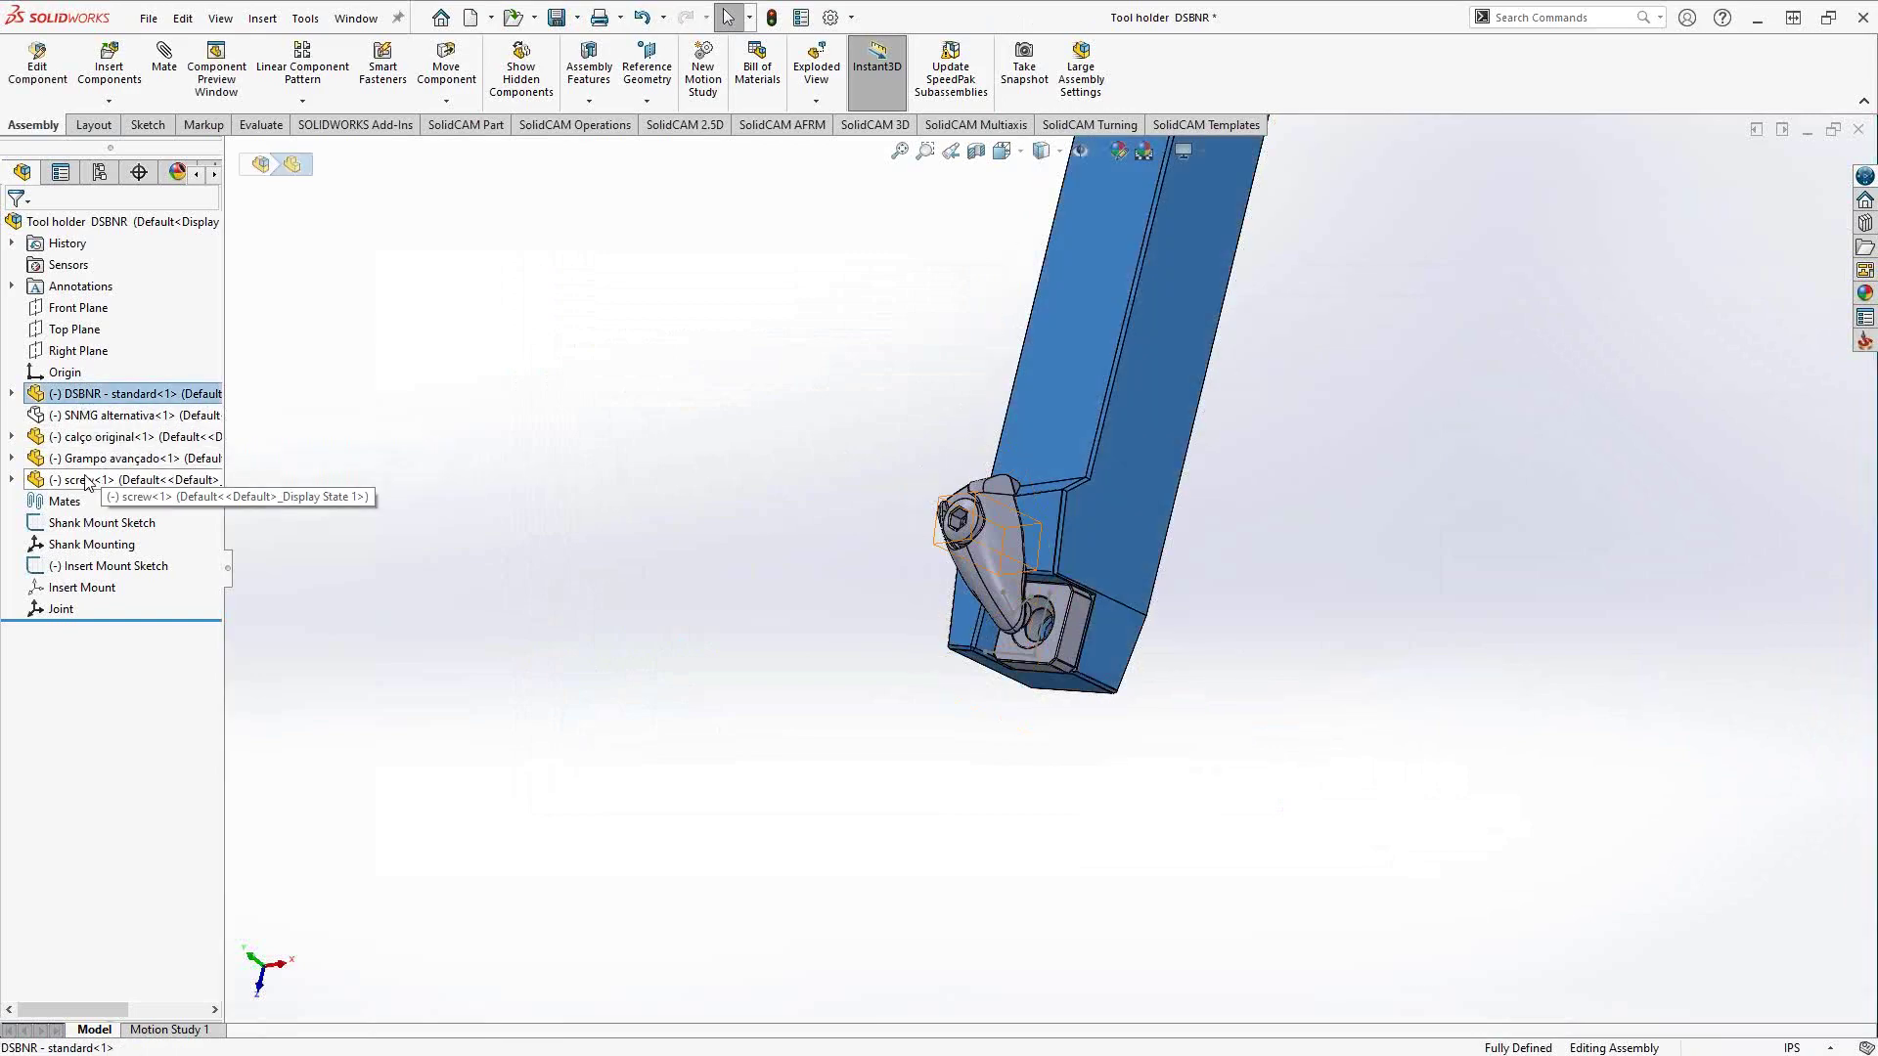
pyautogui.keyDown('shift'); pyautogui.click(98, 480); pyautogui.keyUp('shift')
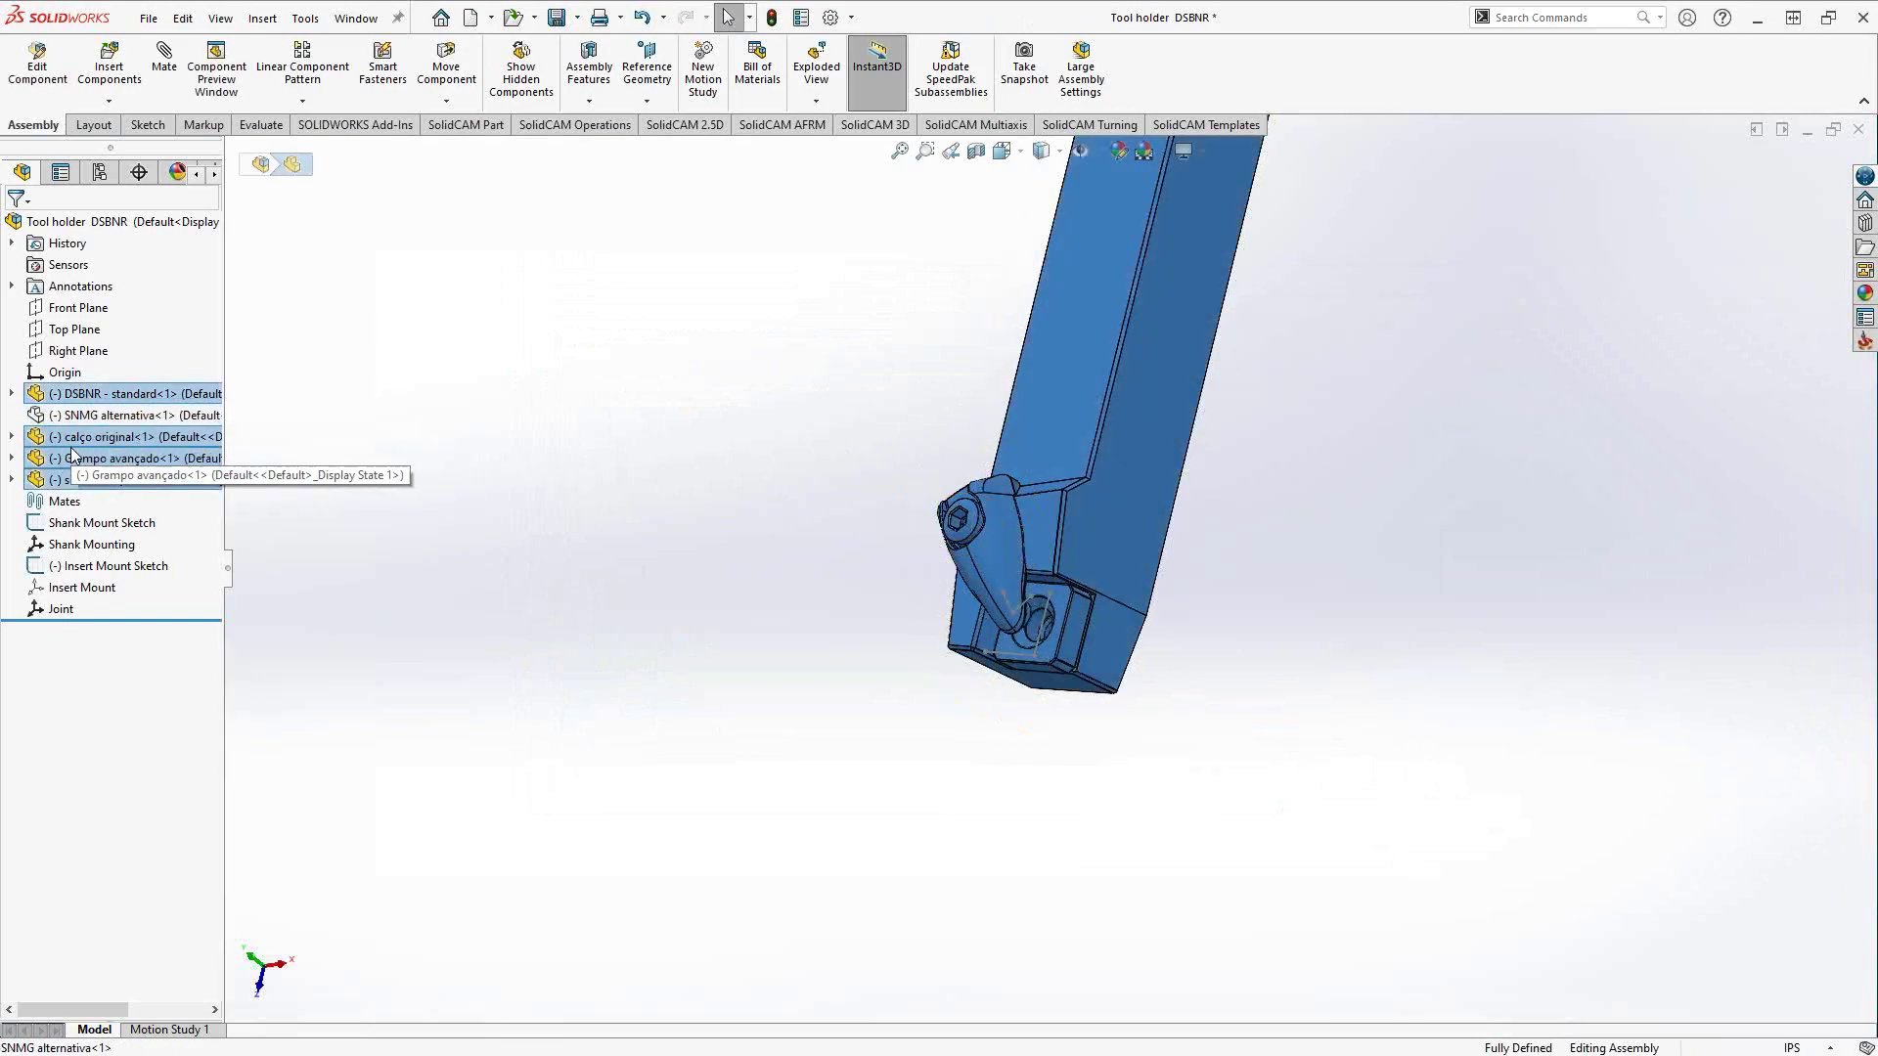
pyautogui.rightClick(69, 434)
pyautogui.click(174, 377)
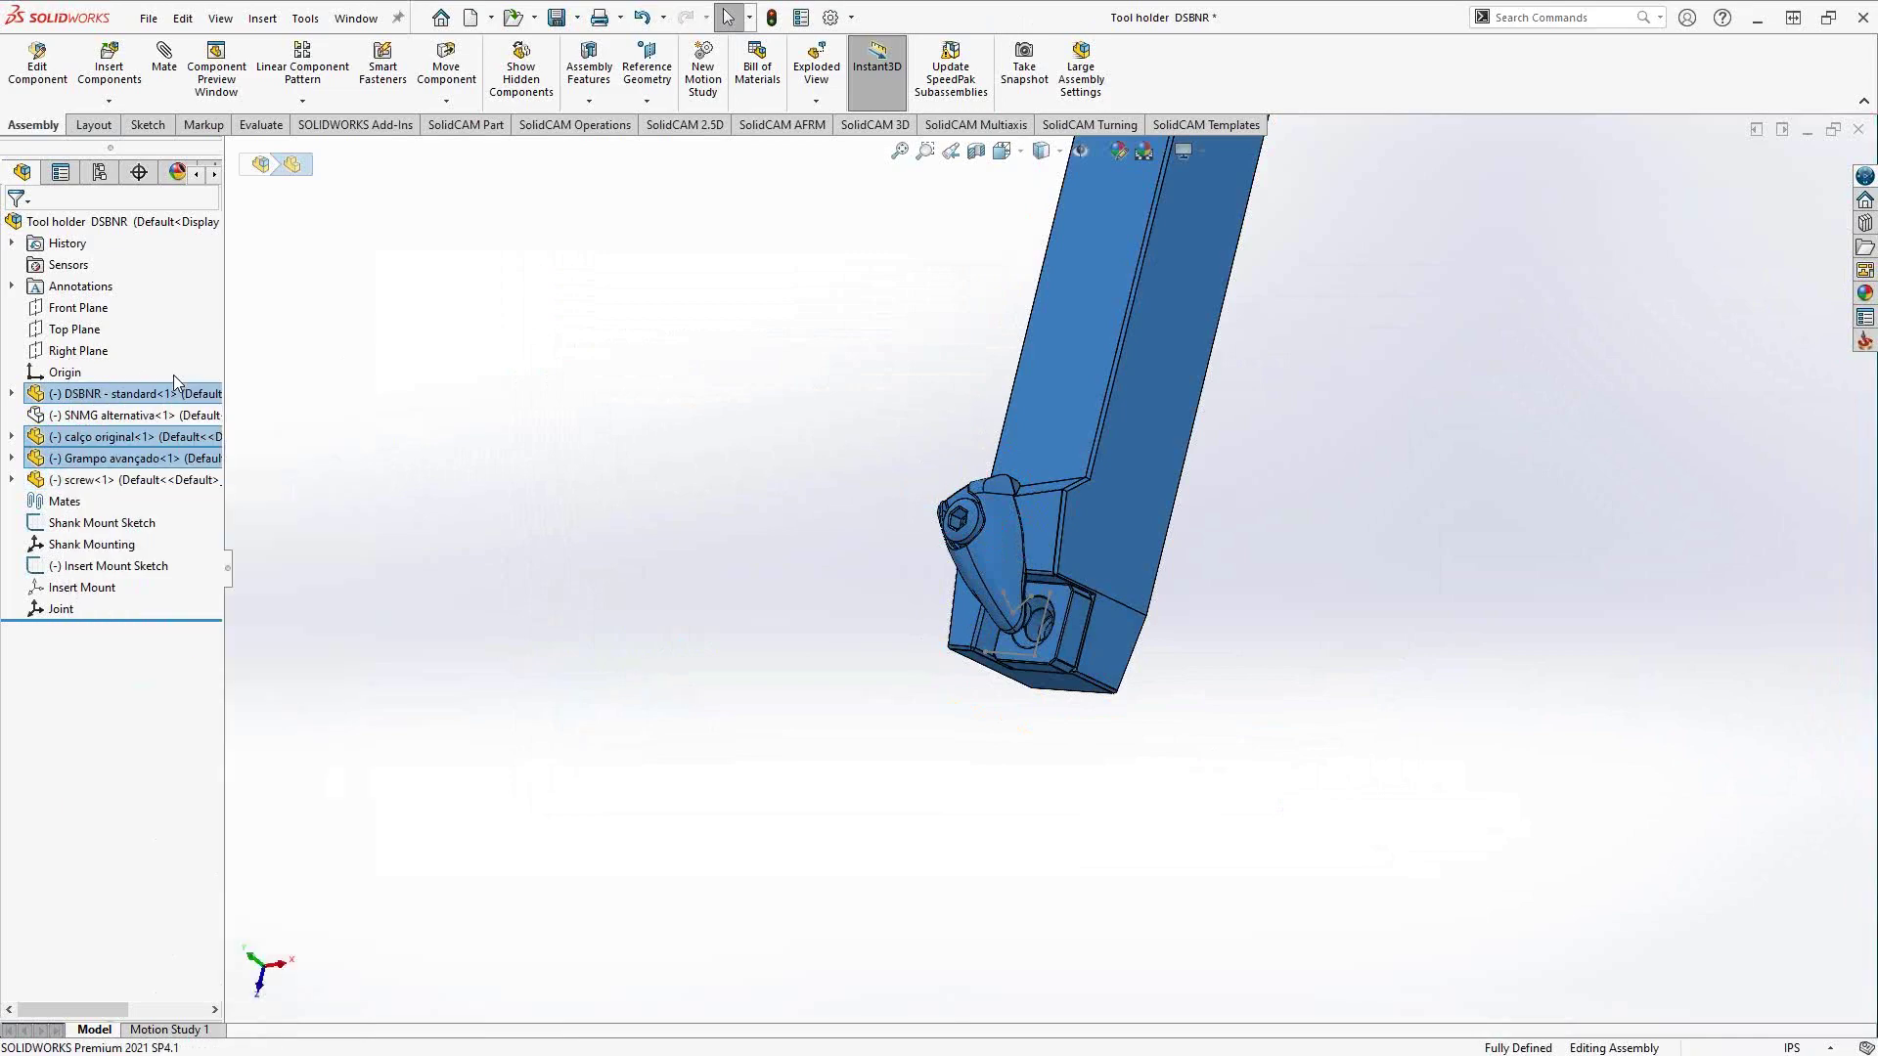
# - Show the SNMG alternativa insert again and clear the selection
pyautogui.click(106, 416)
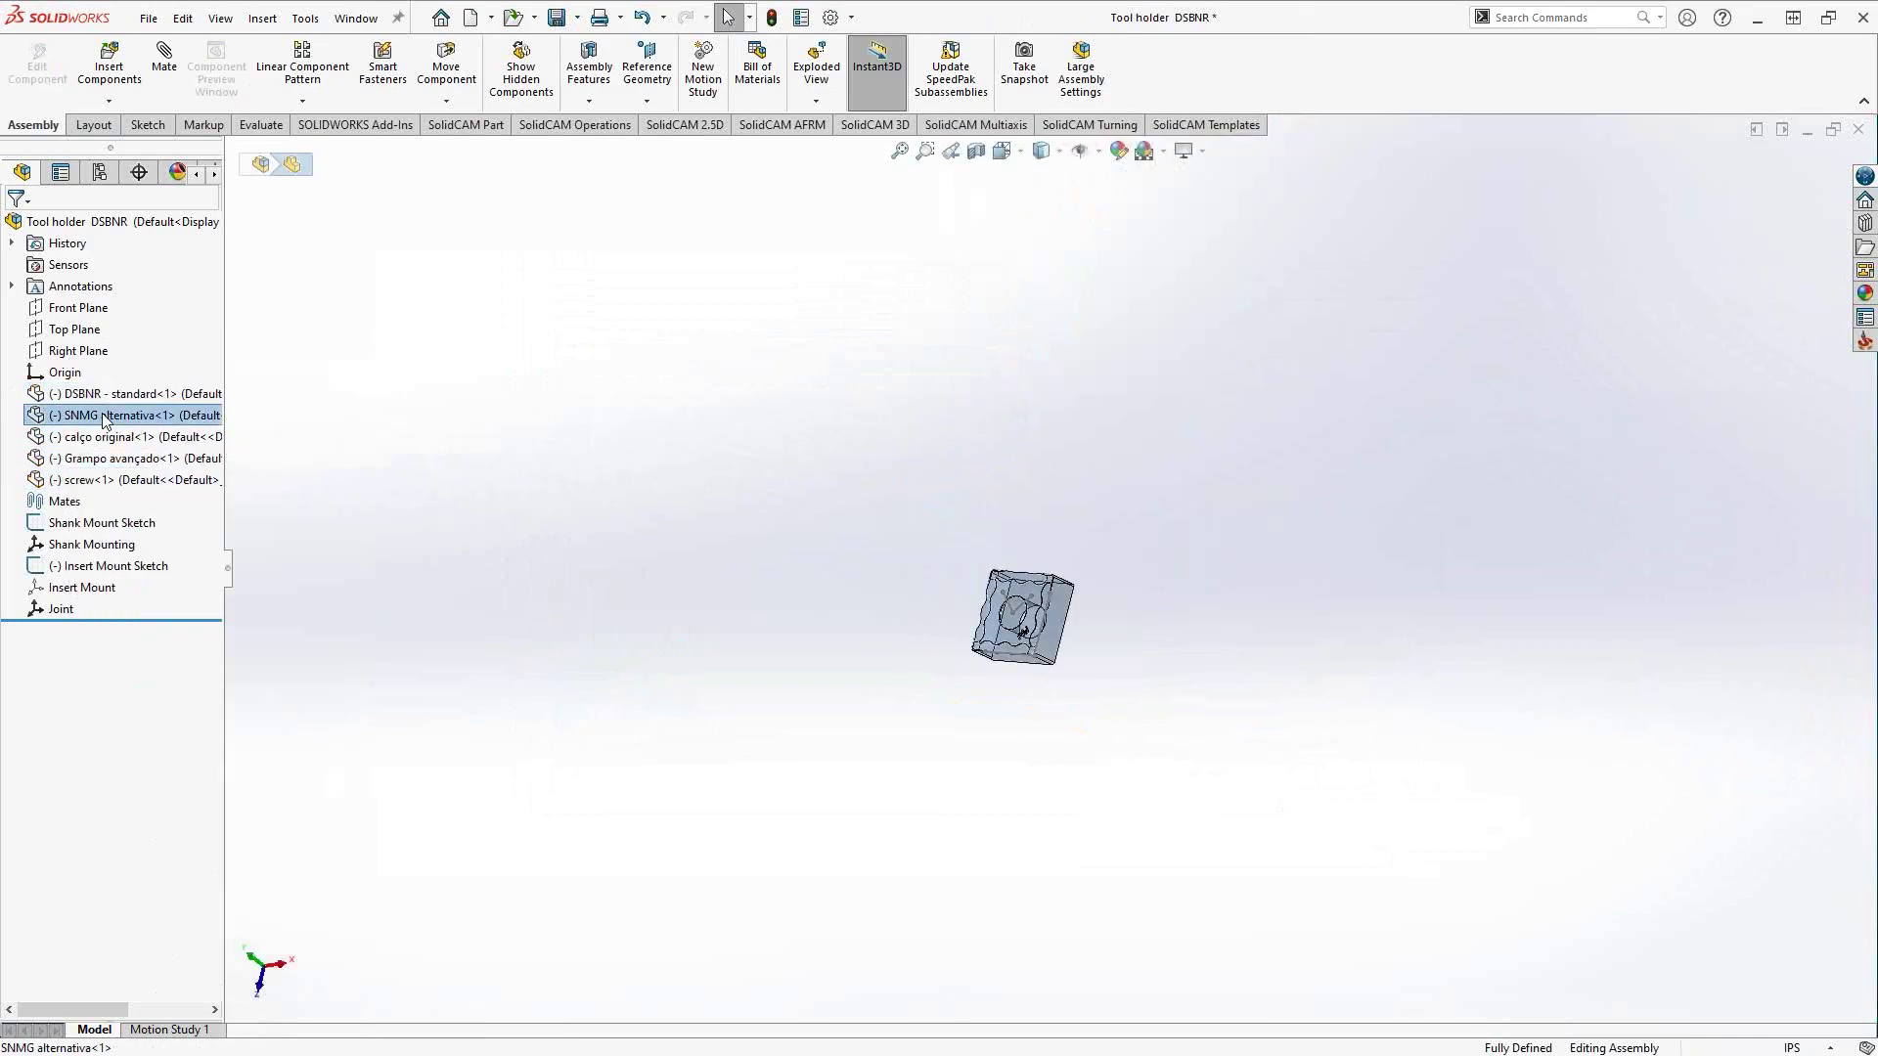
pyautogui.rightClick(105, 416)
pyautogui.click(209, 369)
pyautogui.click(599, 601)
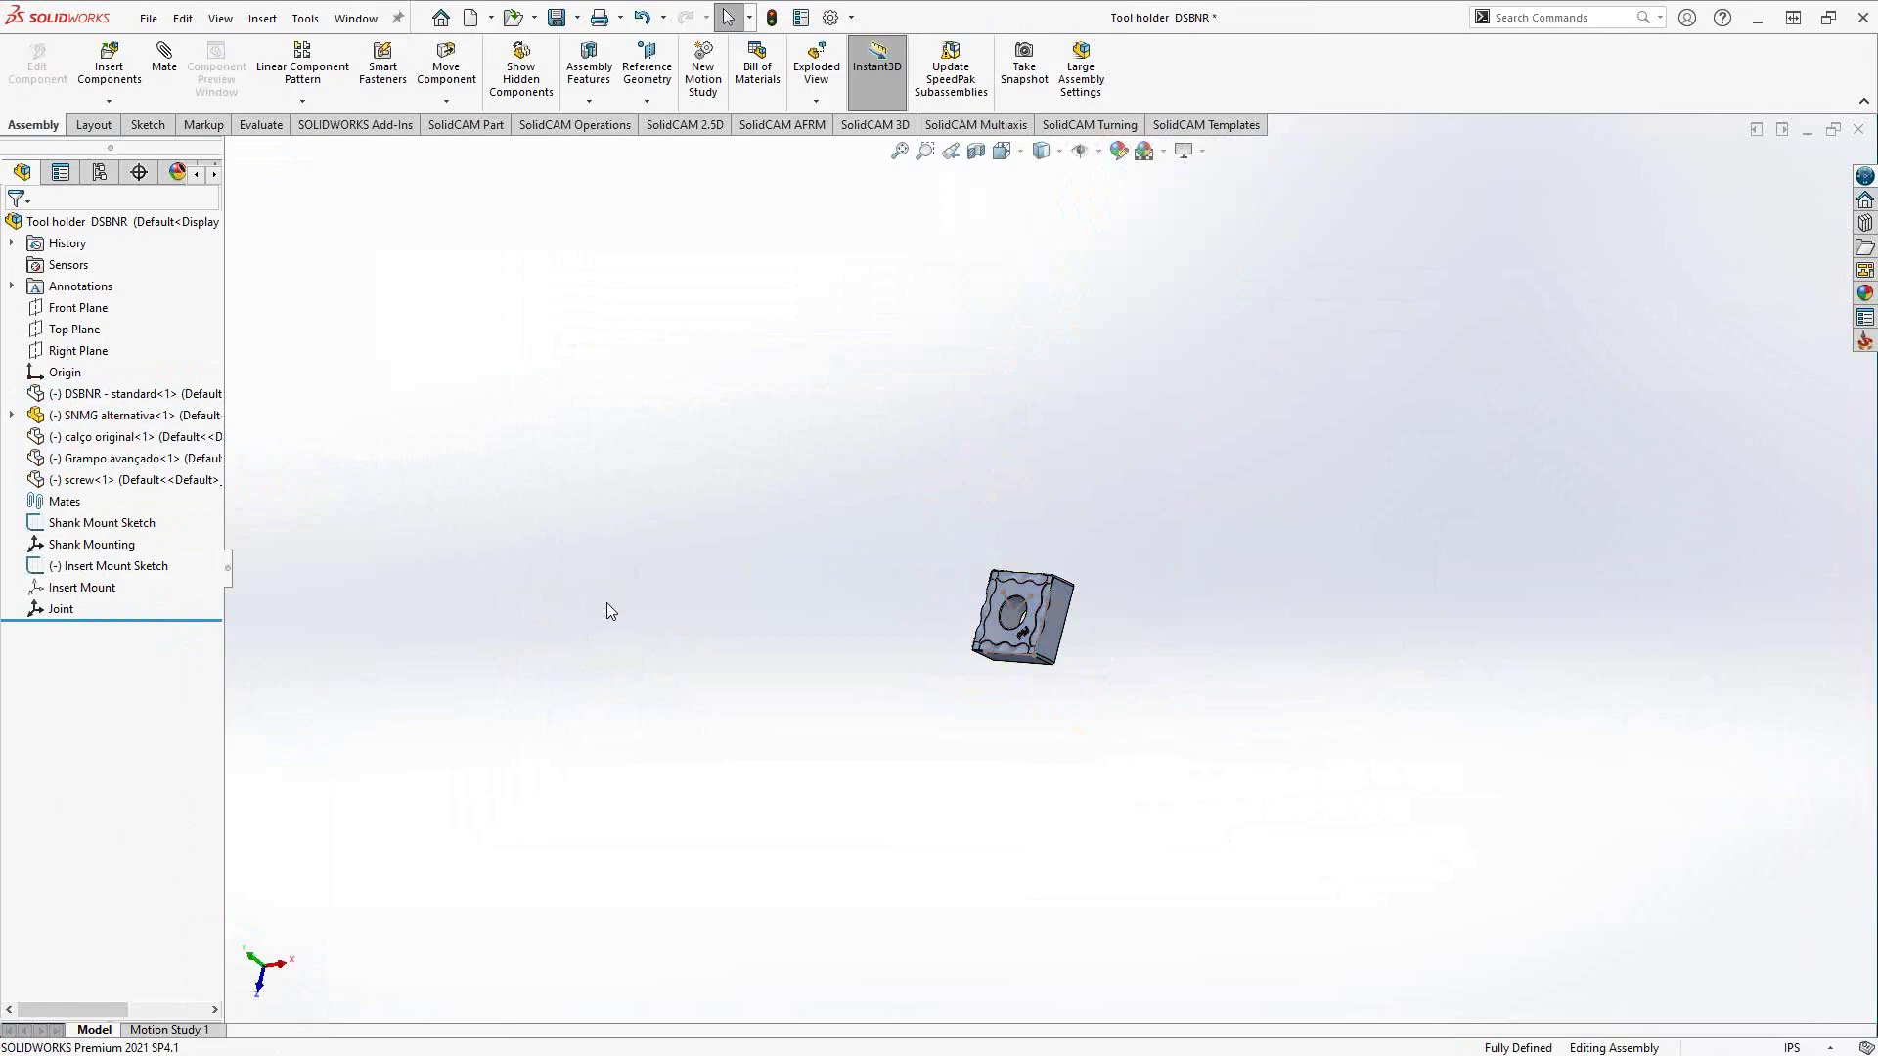
# - Start a Save As named SNMG with STL (*.stl) type and open its STL options
pyautogui.click(150, 19)
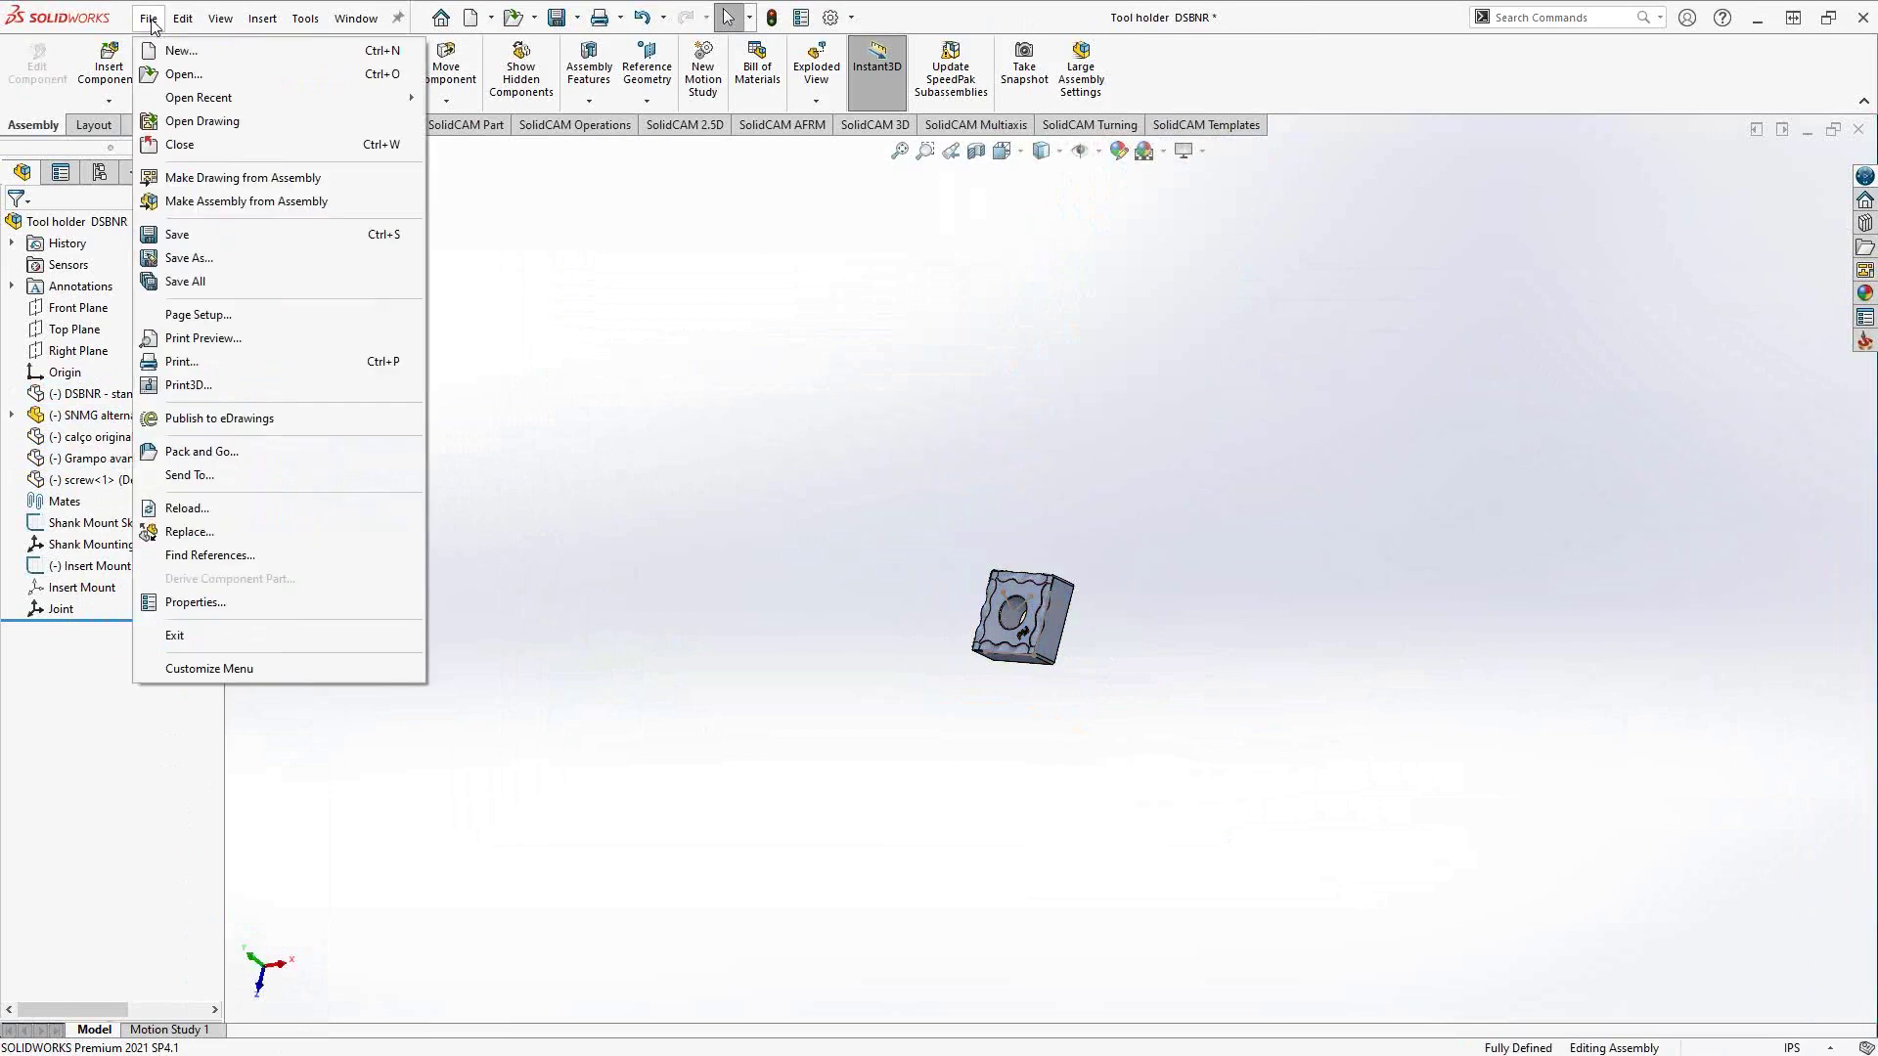
pyautogui.click(224, 260)
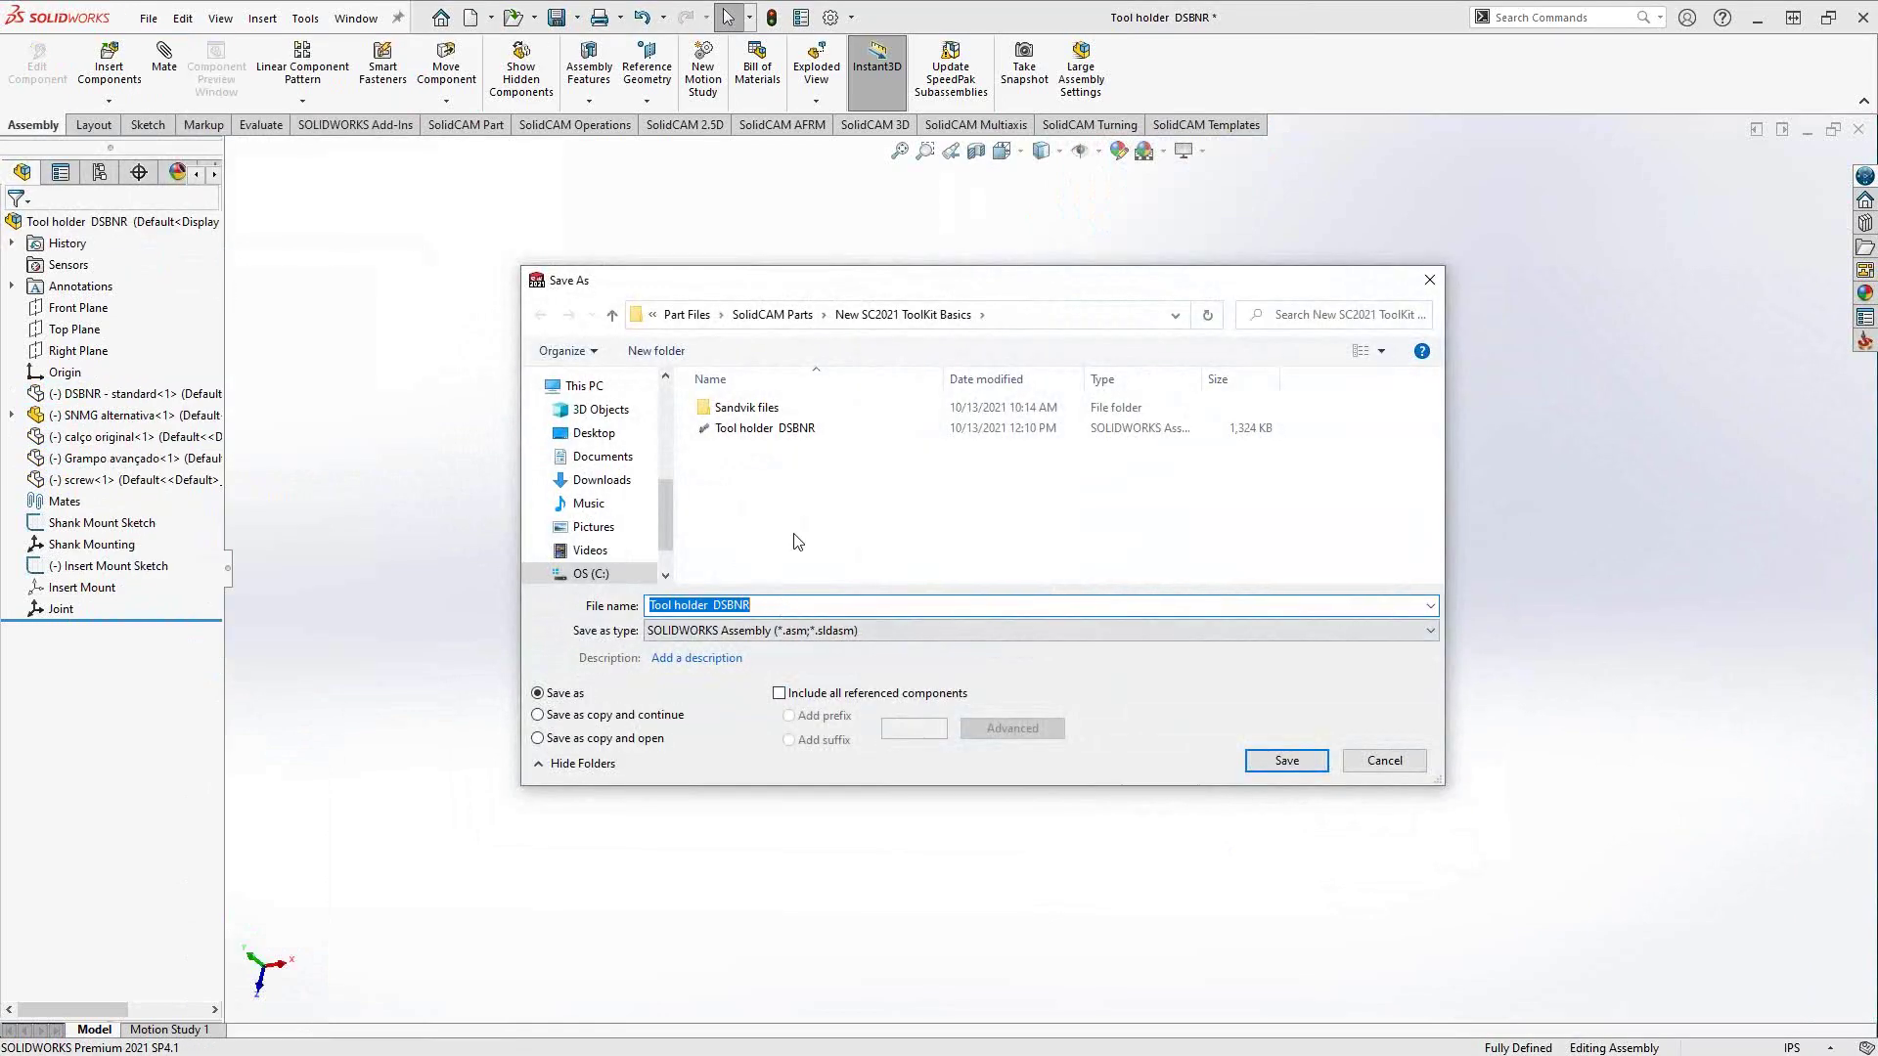
pyautogui.write('SNMG')
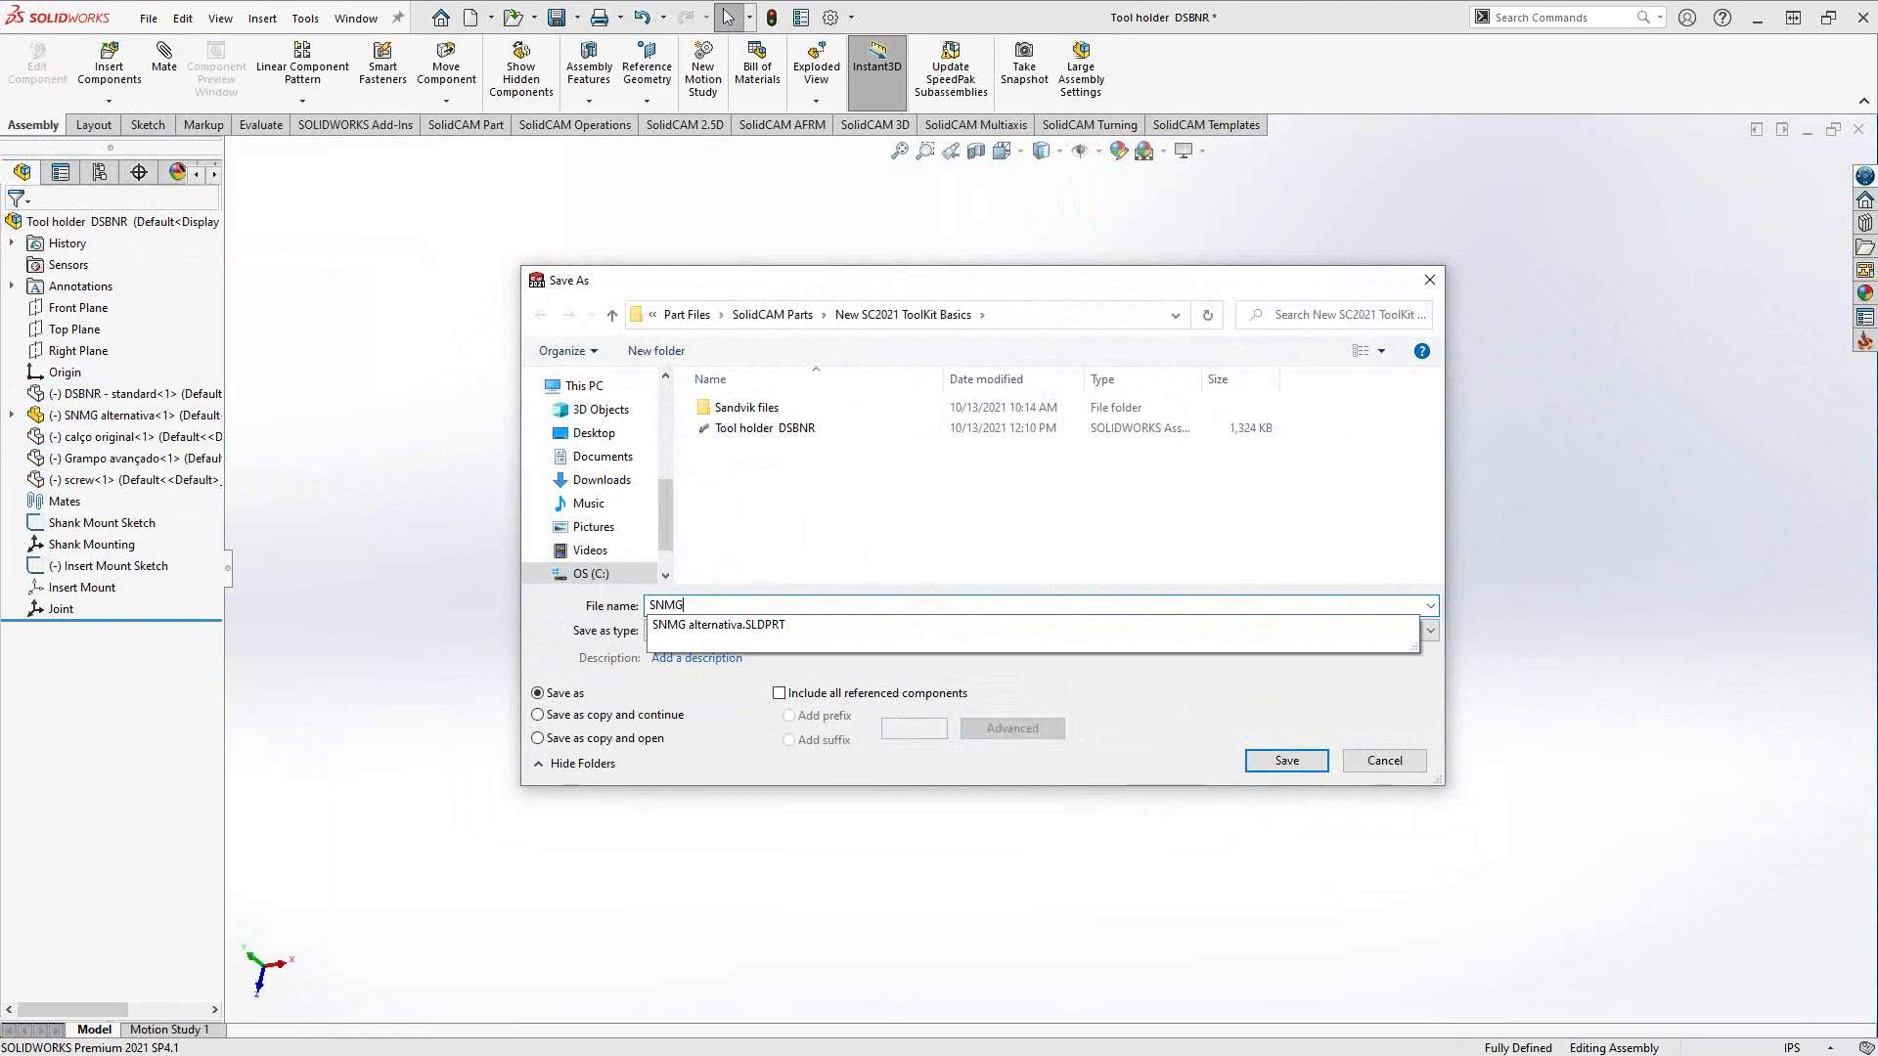
pyautogui.click(824, 529)
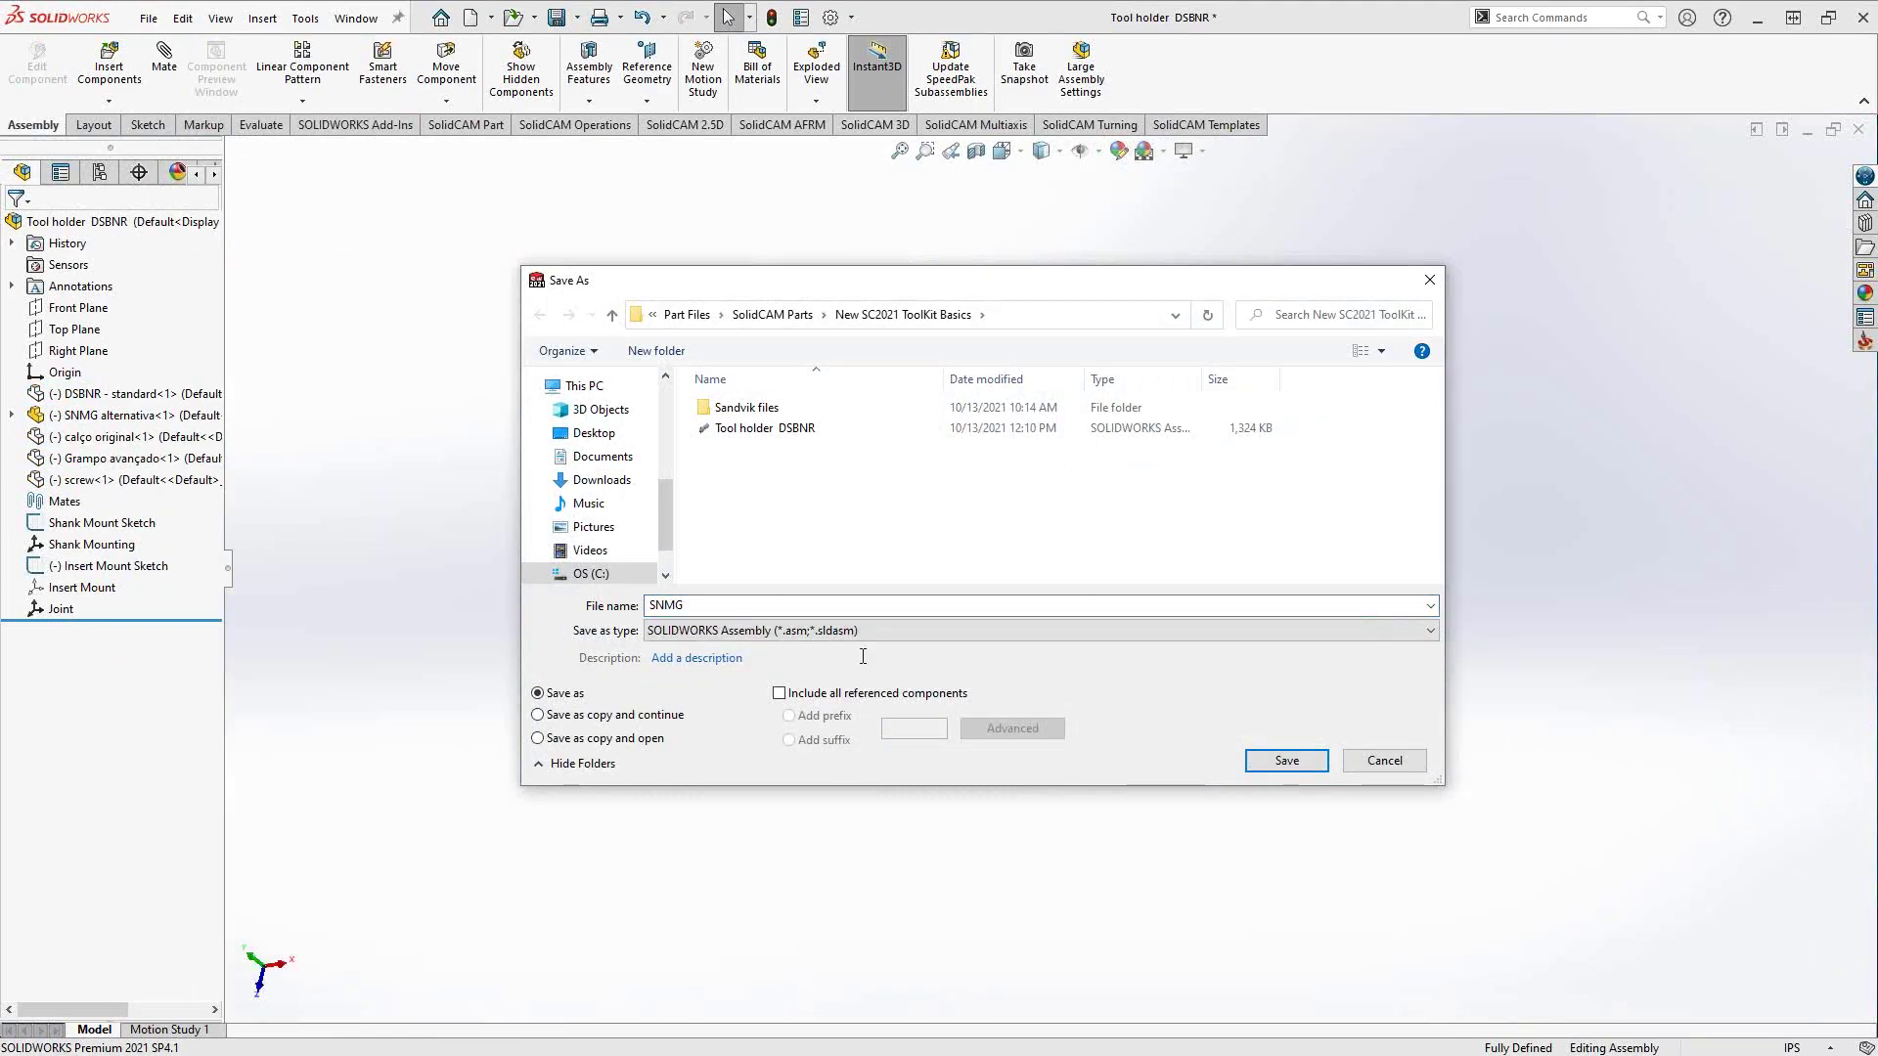
pyautogui.click(690, 631)
pyautogui.click(681, 586)
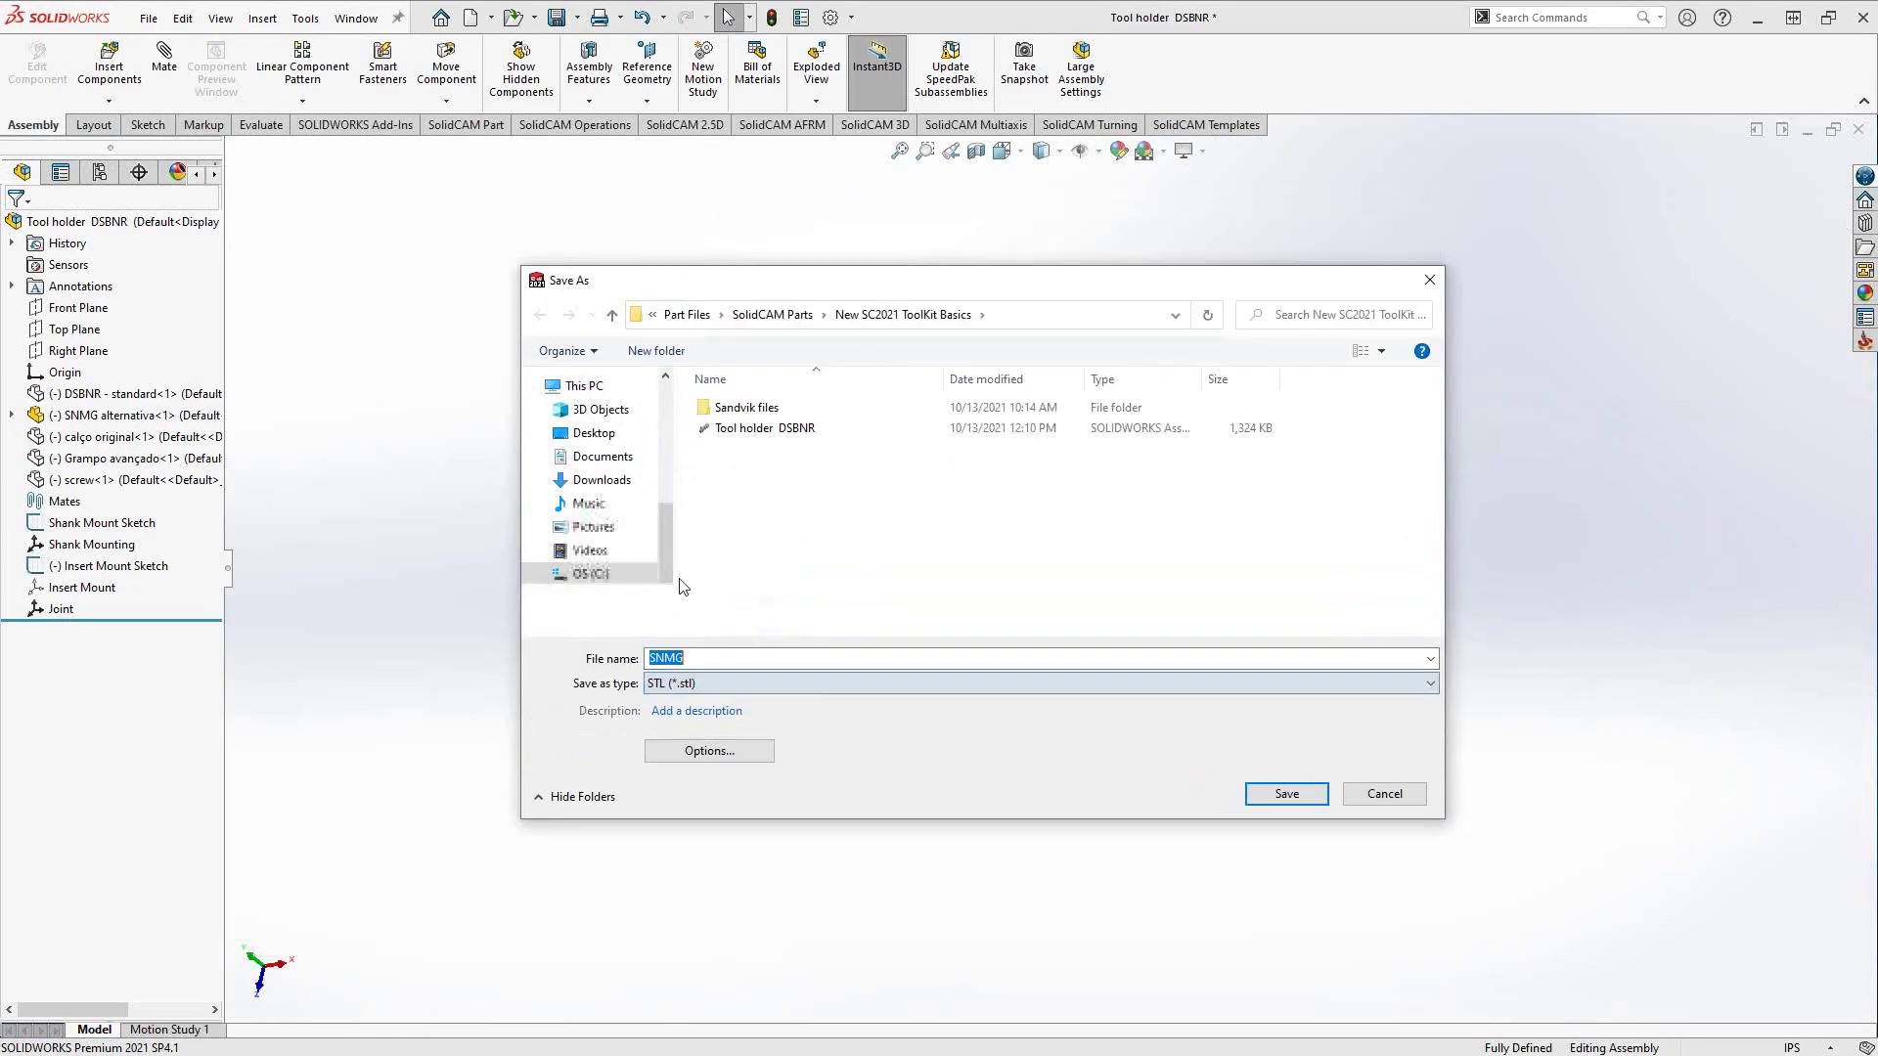
pyautogui.click(724, 751)
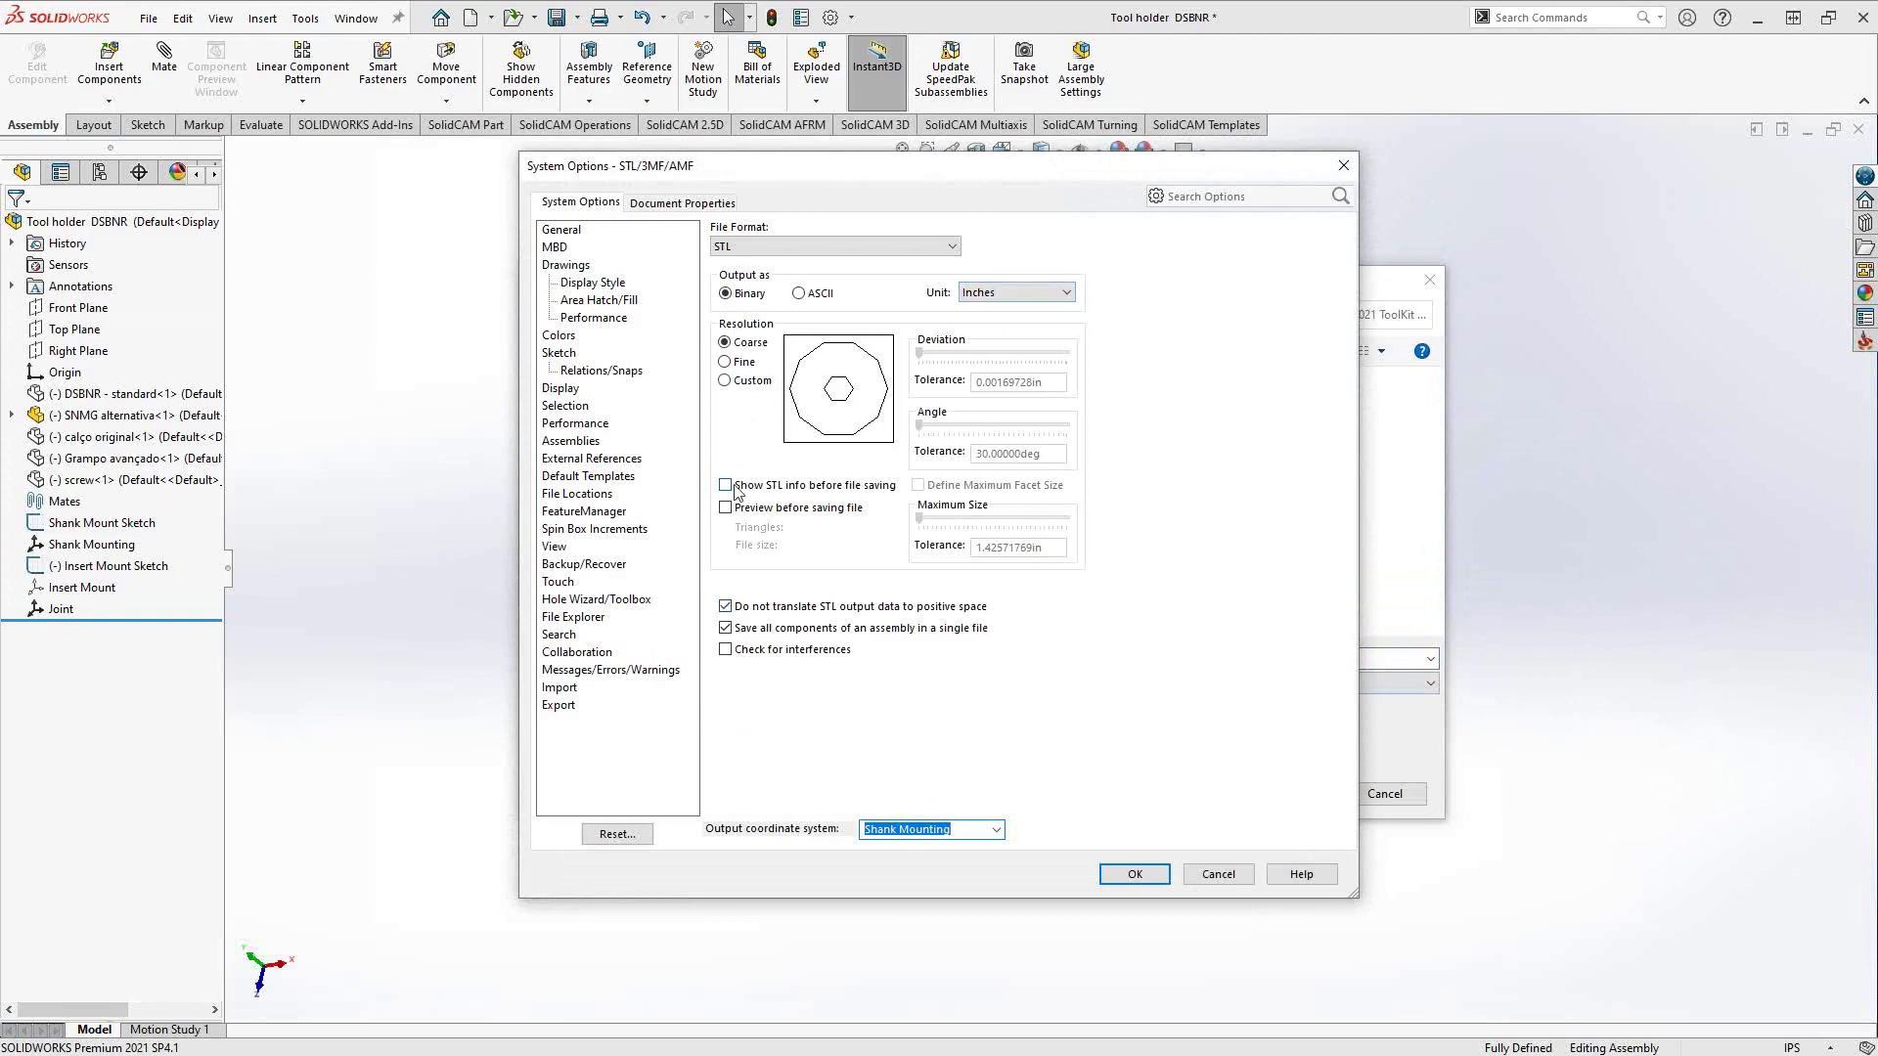
# - Save SNMG as STL using Fine resolution and Insert Mount output coordinates
pyautogui.click(724, 362)
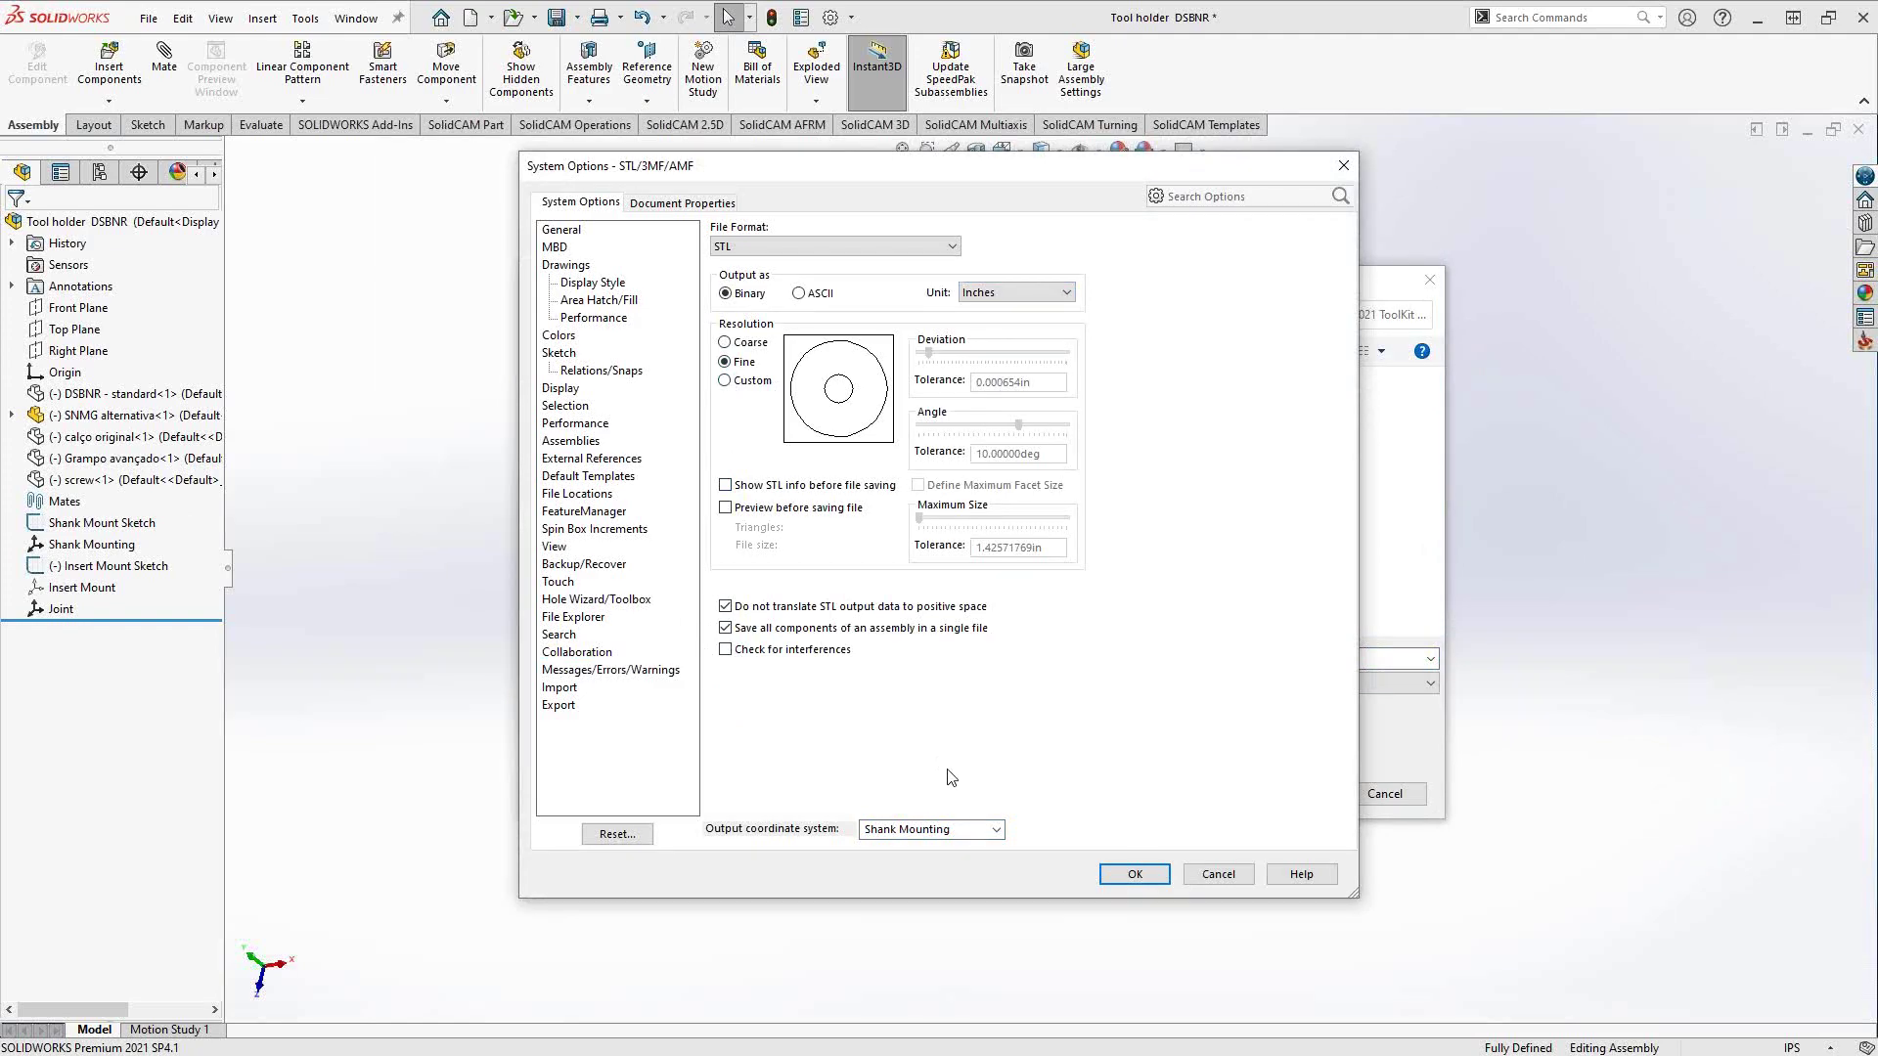
pyautogui.click(997, 830)
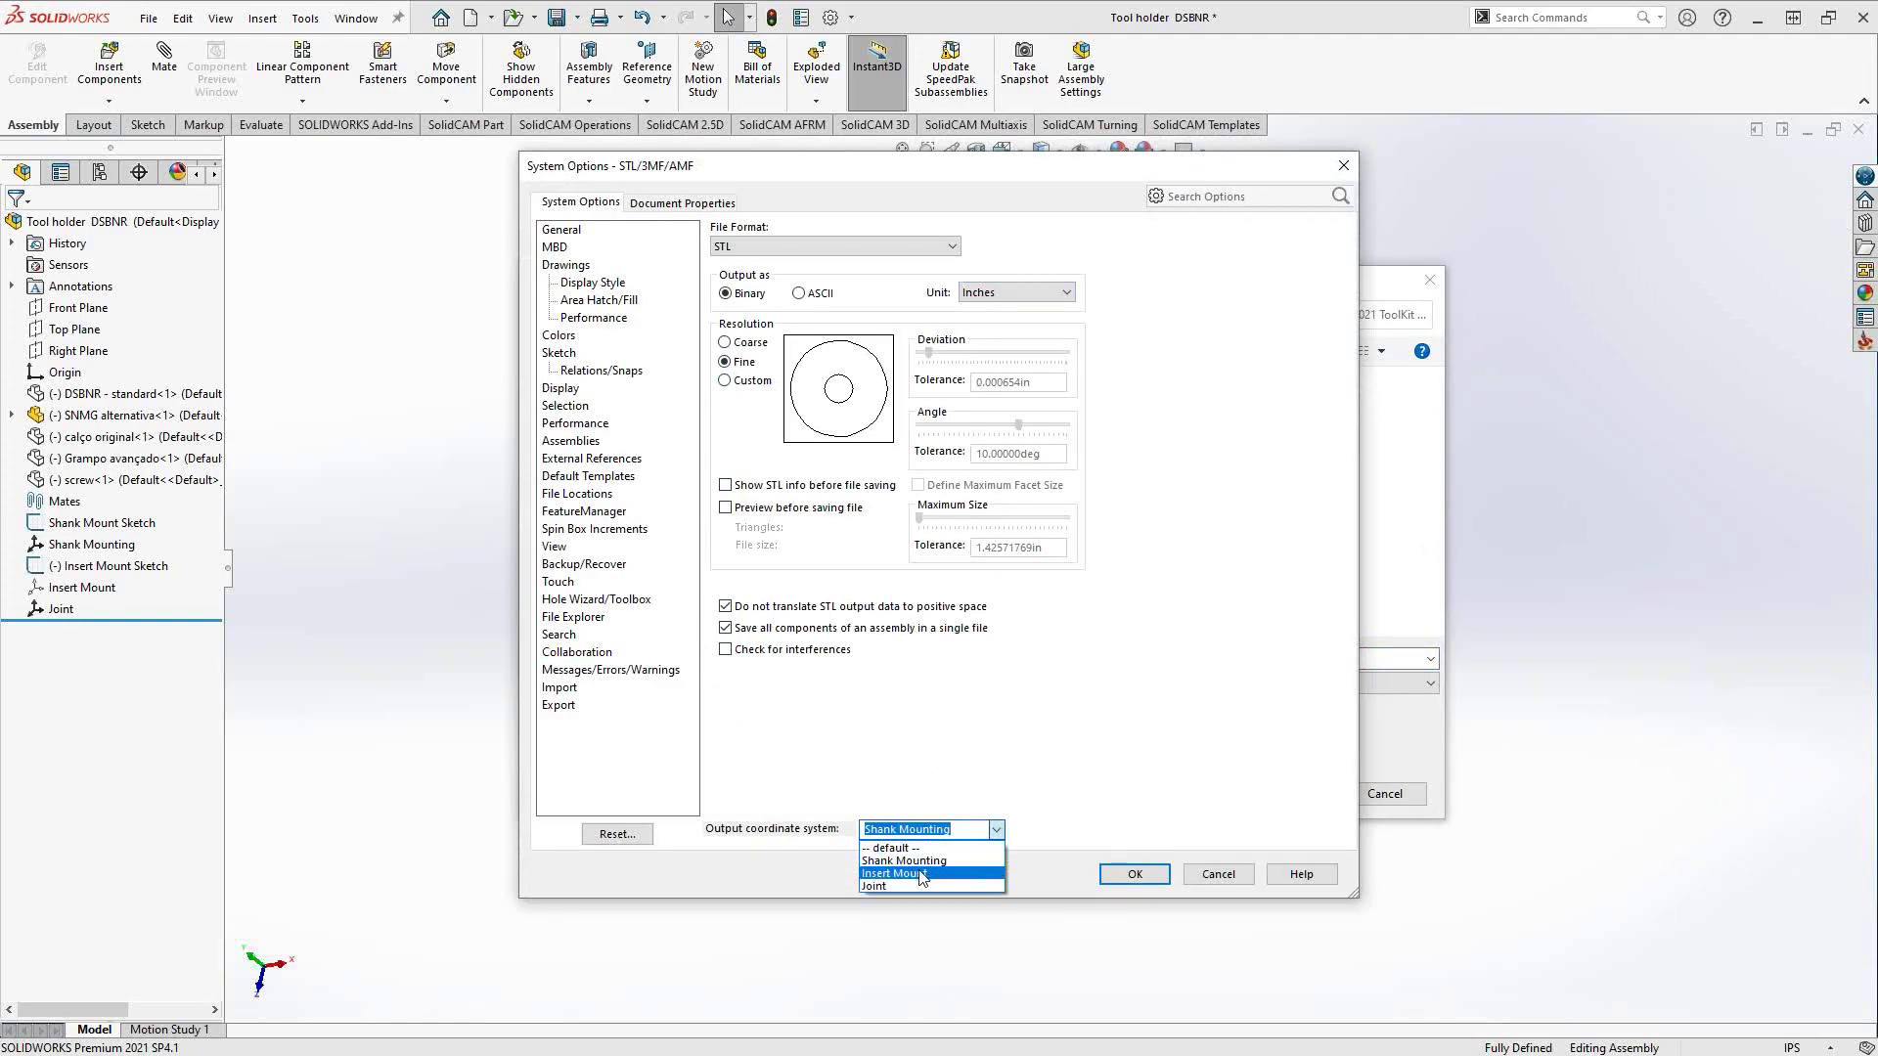
pyautogui.click(919, 878)
pyautogui.press('Down')
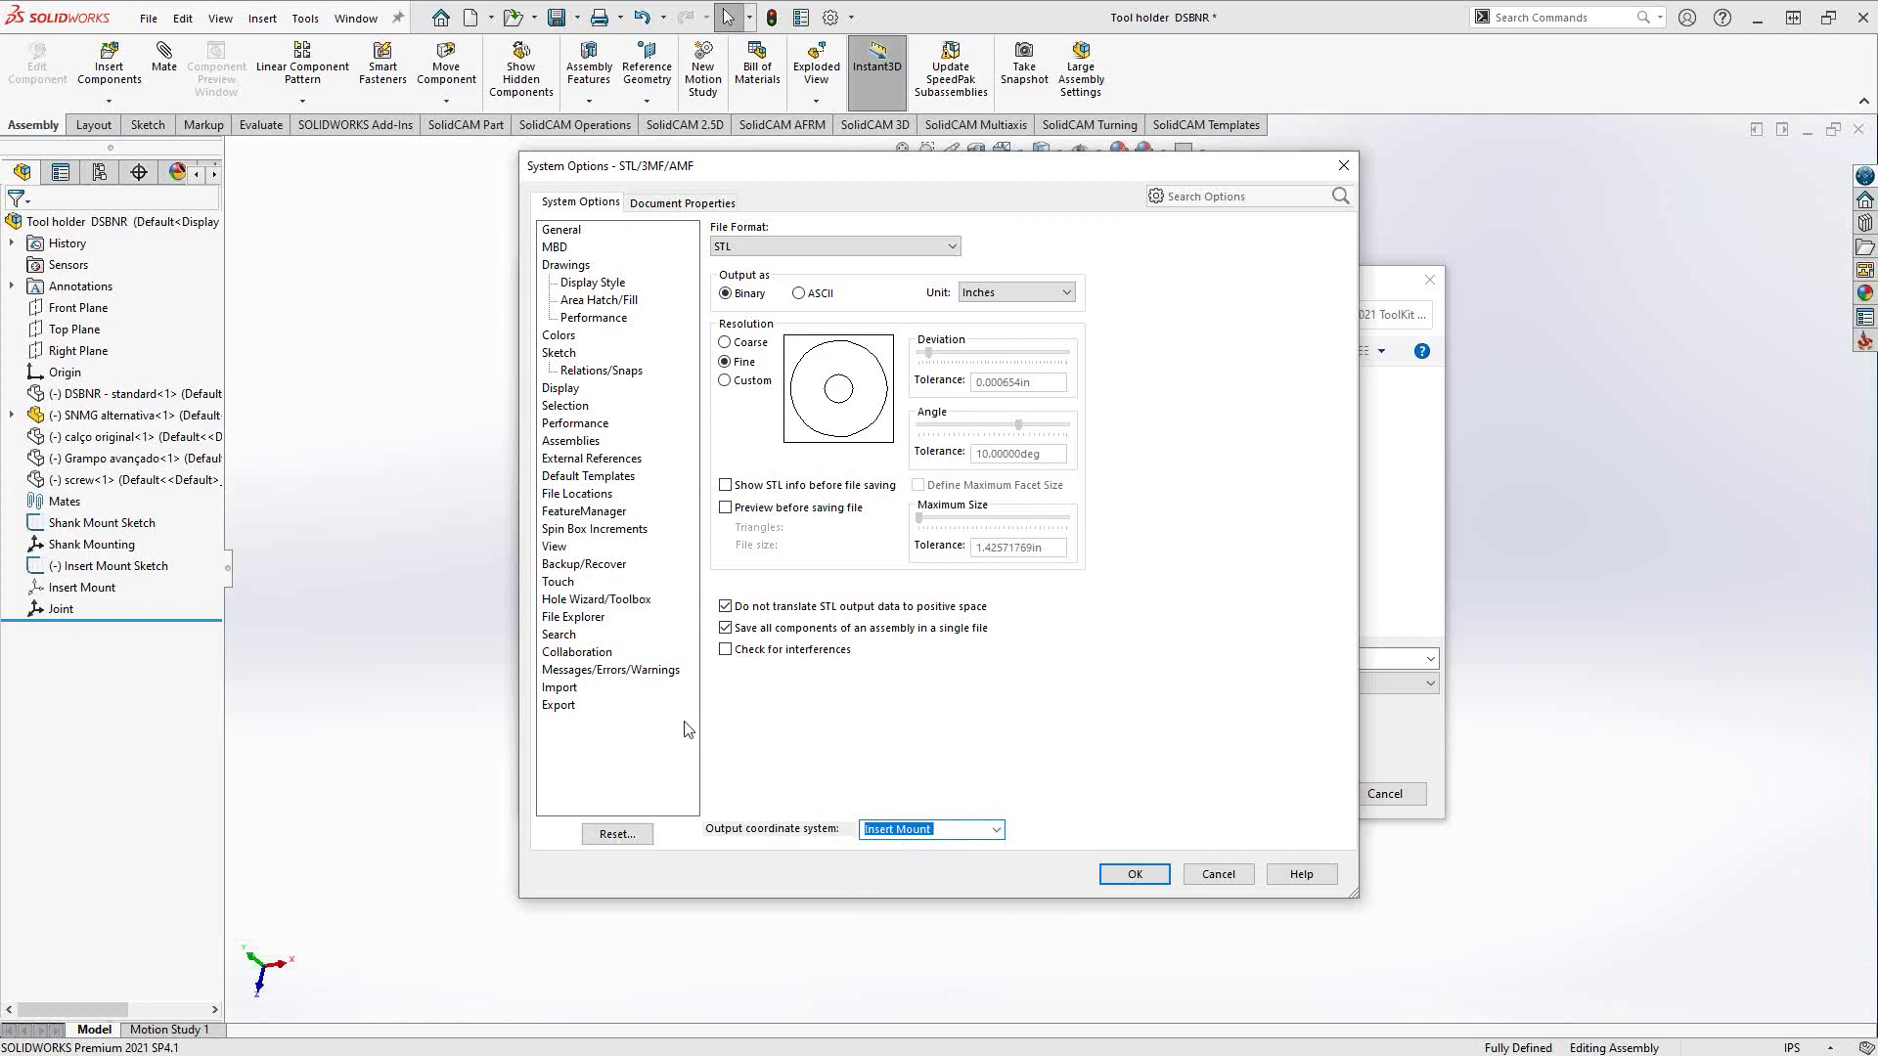
pyautogui.click(1141, 874)
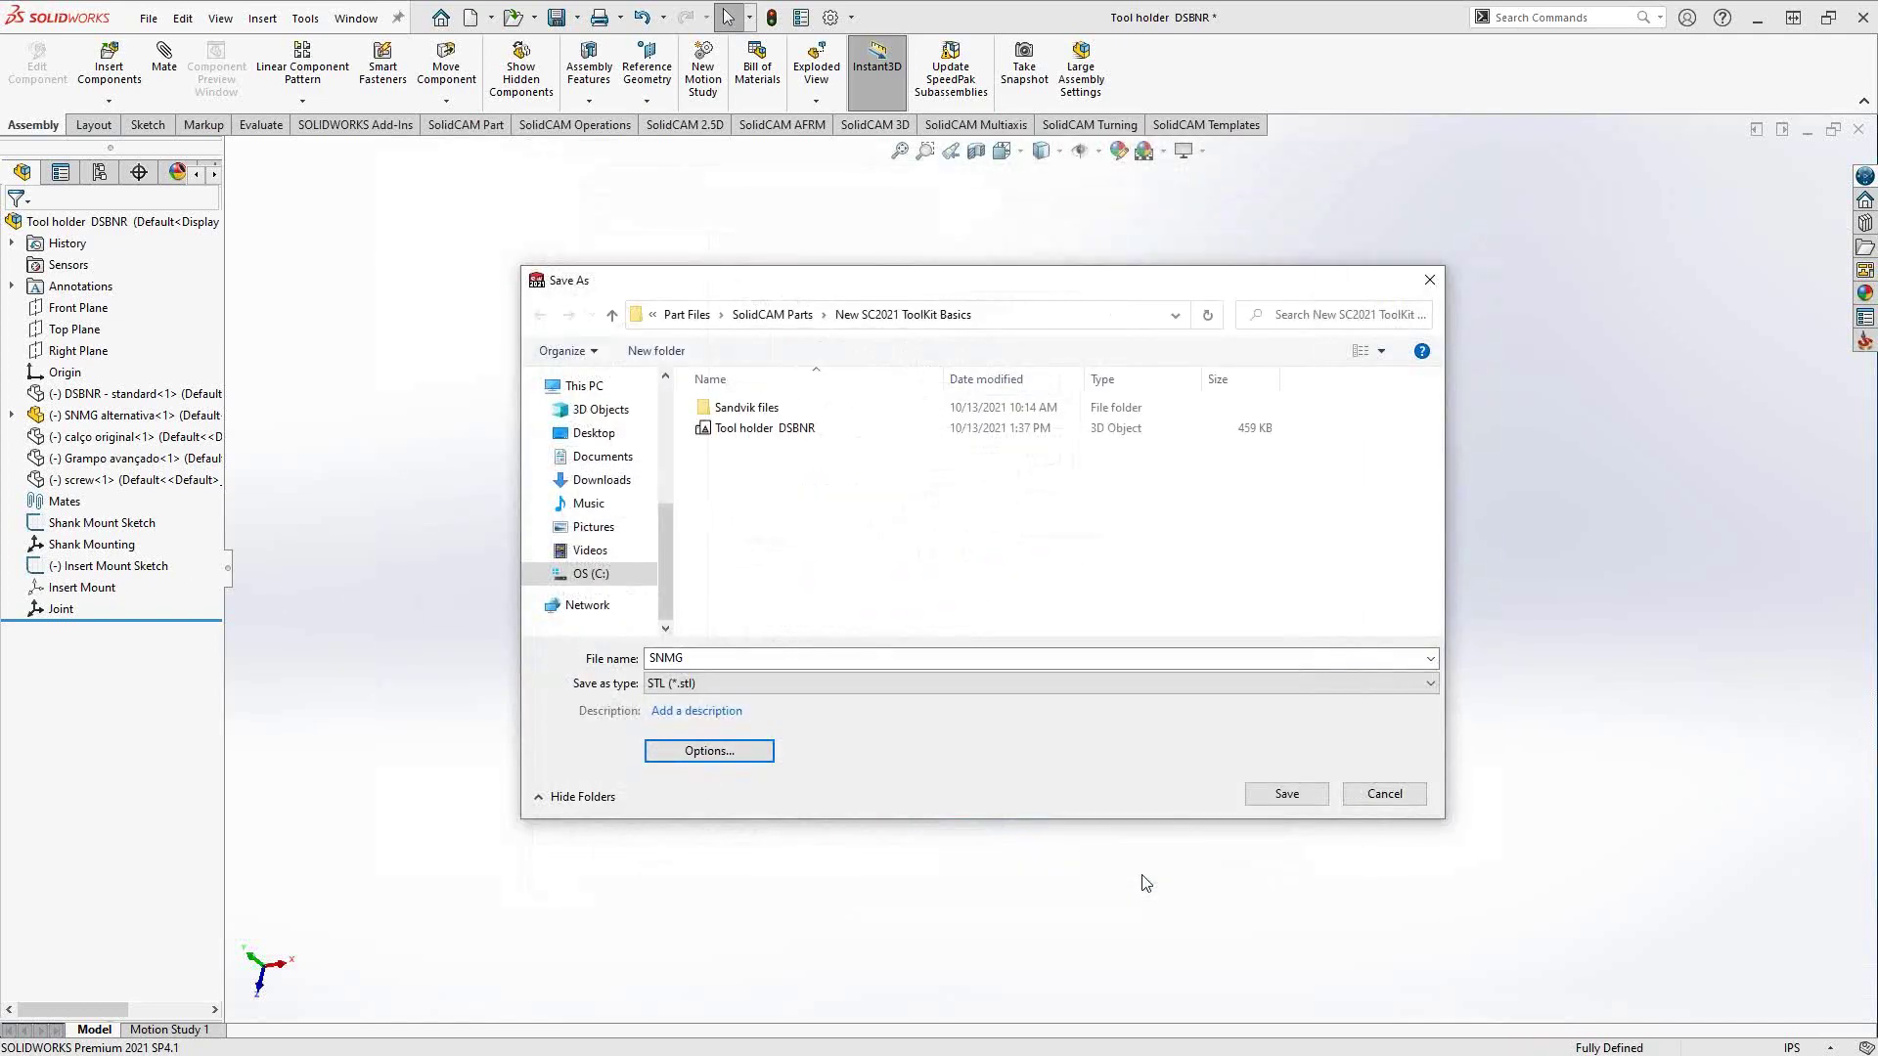
pyautogui.click(1297, 796)
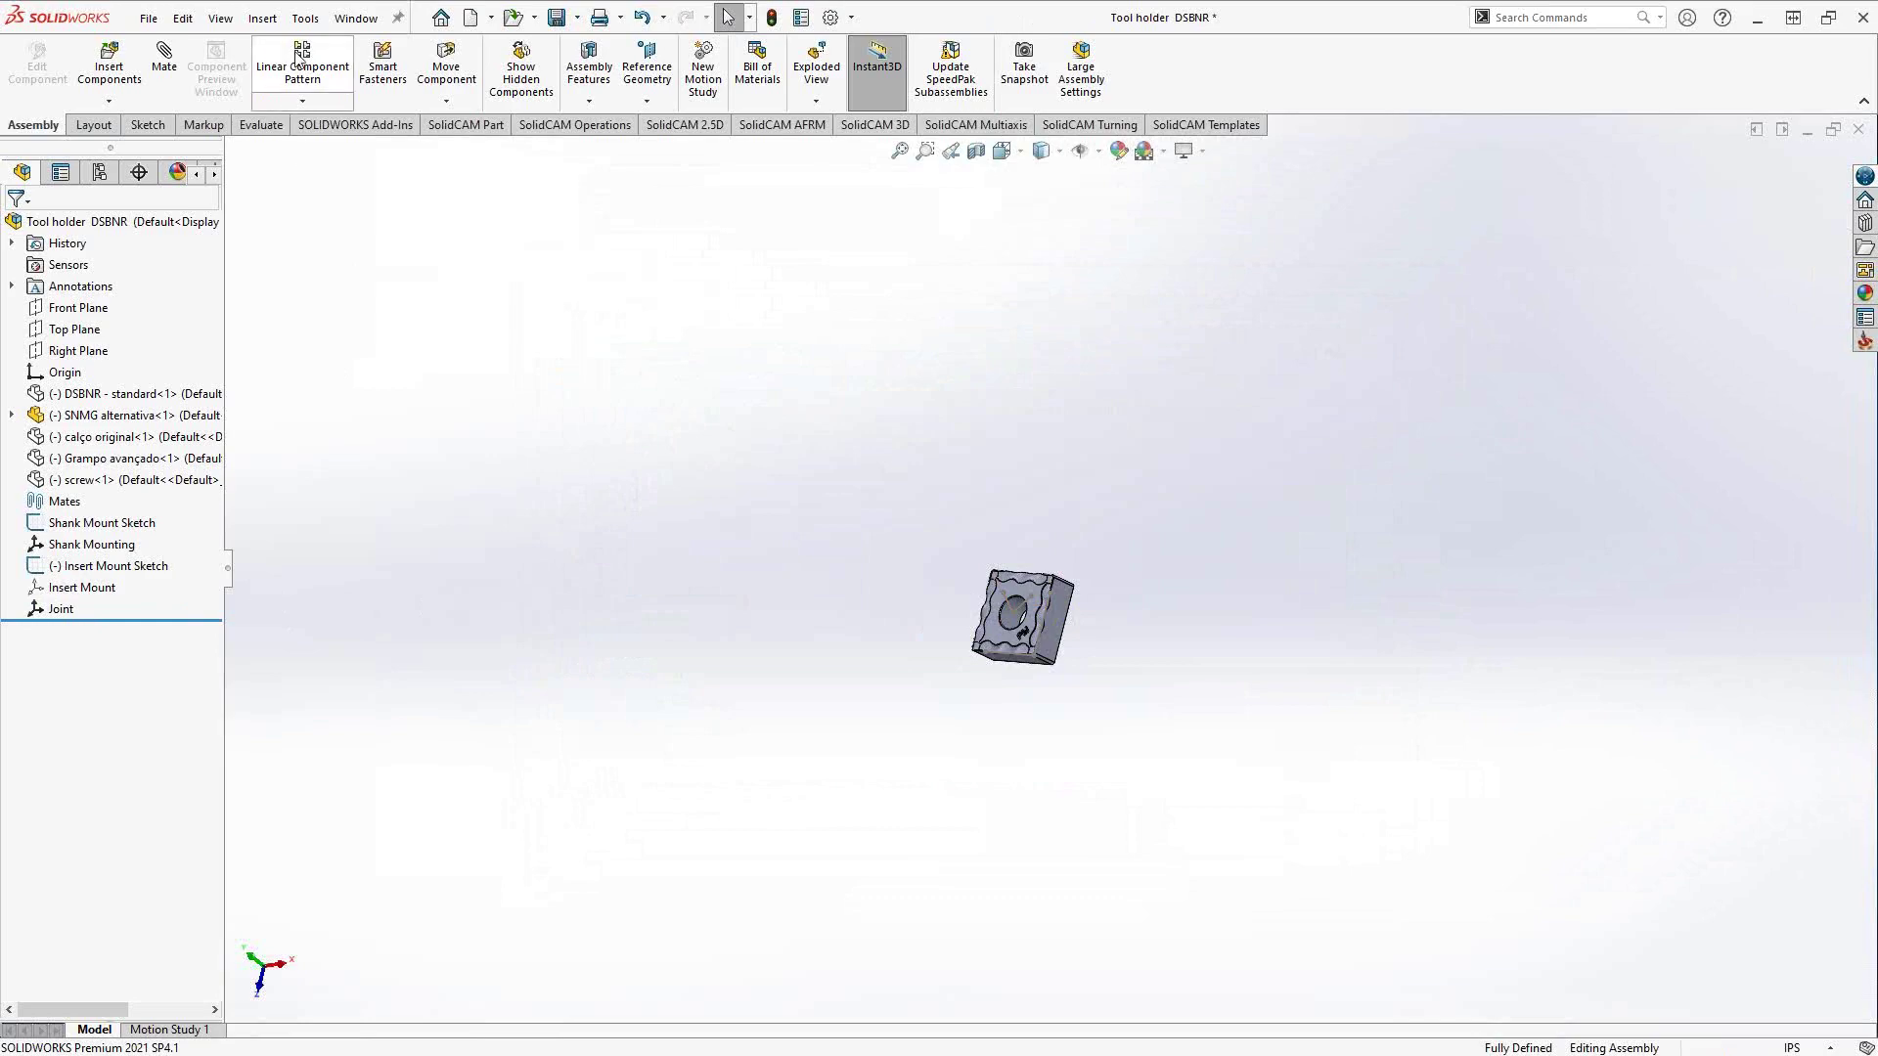
# - Launch the SolidCAM ToolKit Tool Components library editor from the Tools menu
pyautogui.click(307, 19)
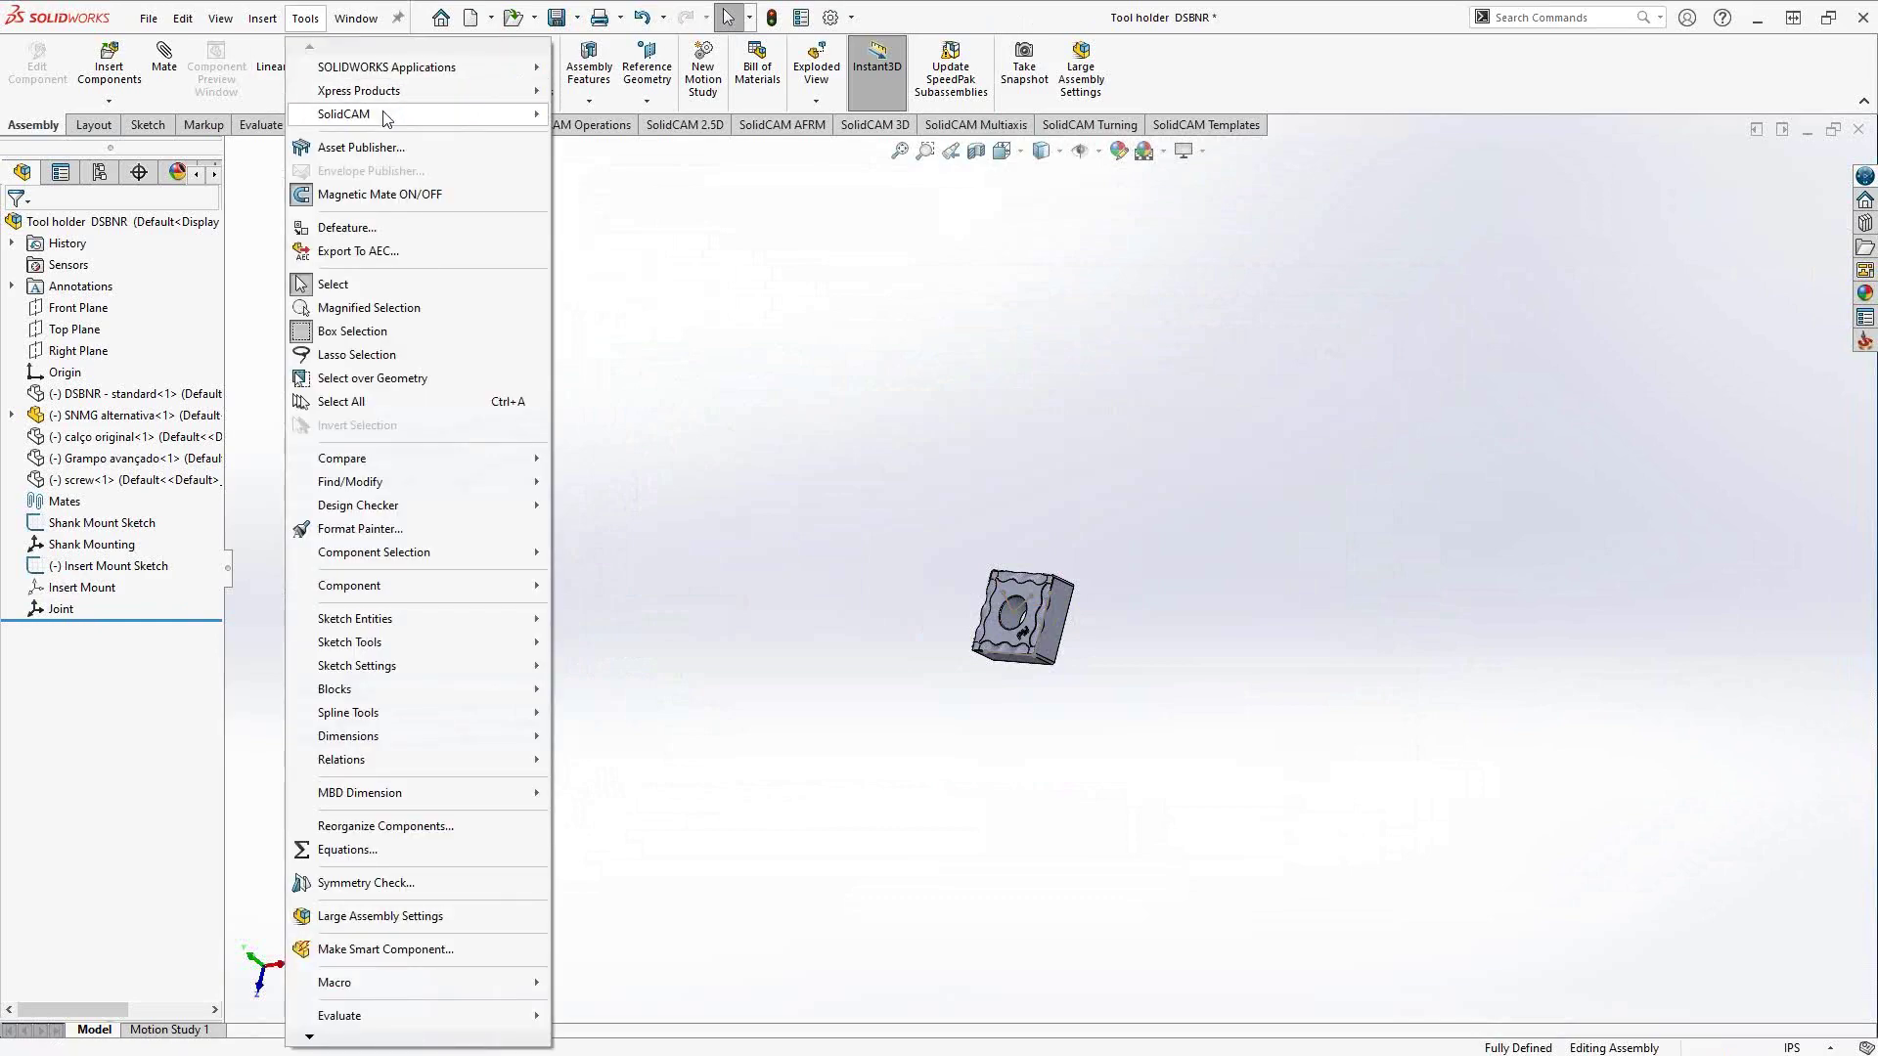
pyautogui.moveTo(386, 118)
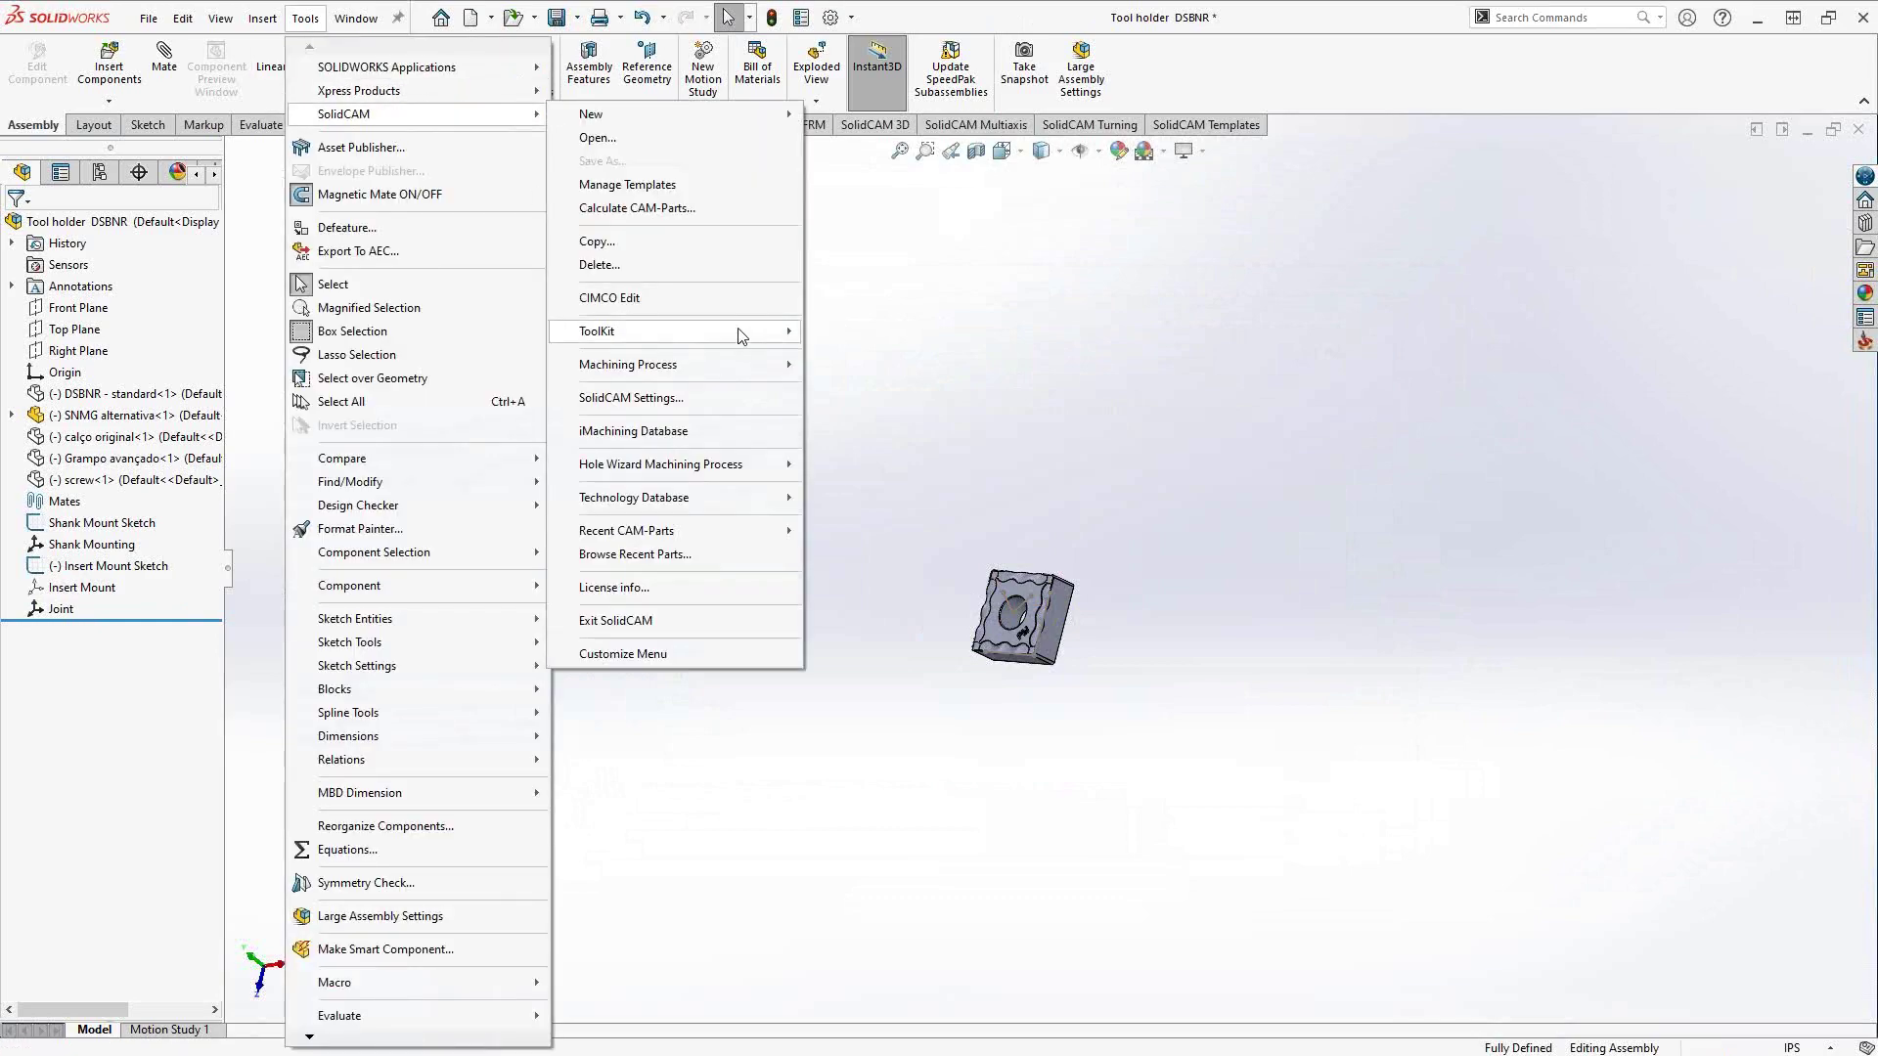
pyautogui.moveTo(740, 335)
pyautogui.moveTo(892, 340)
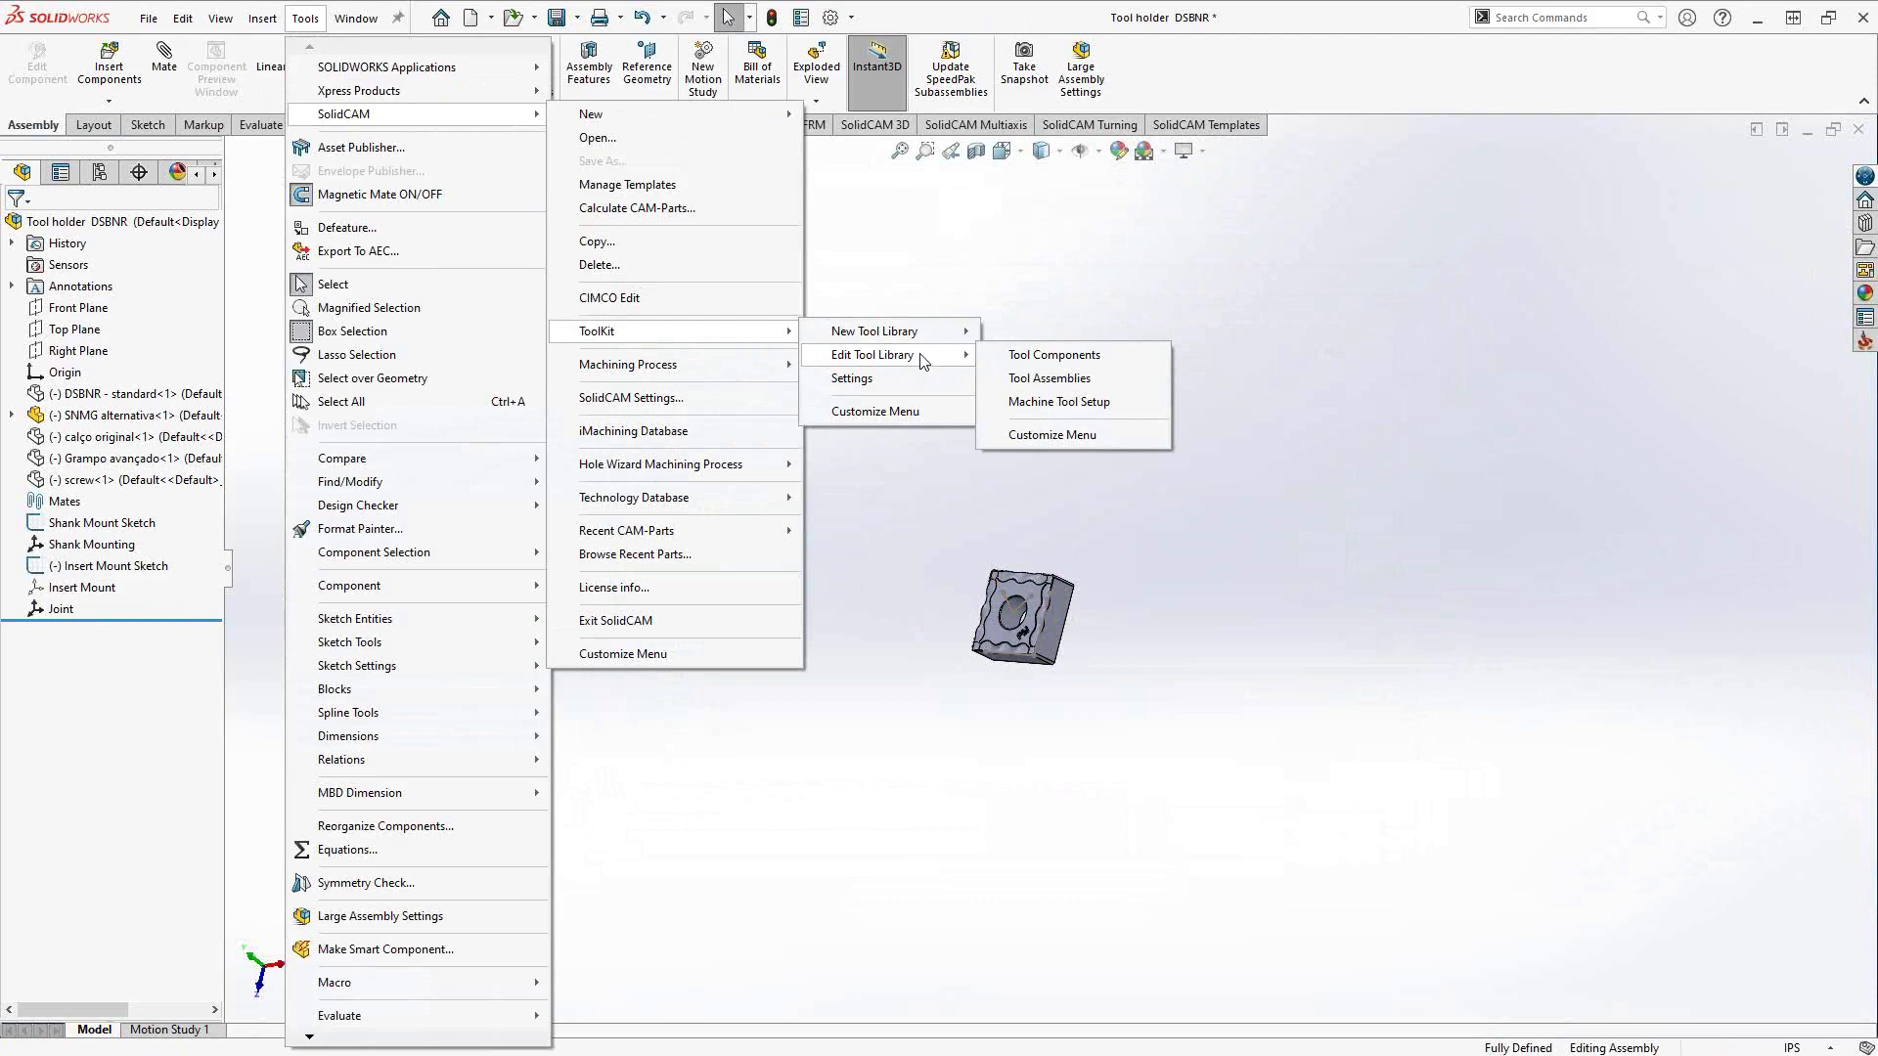
pyautogui.click(1043, 362)
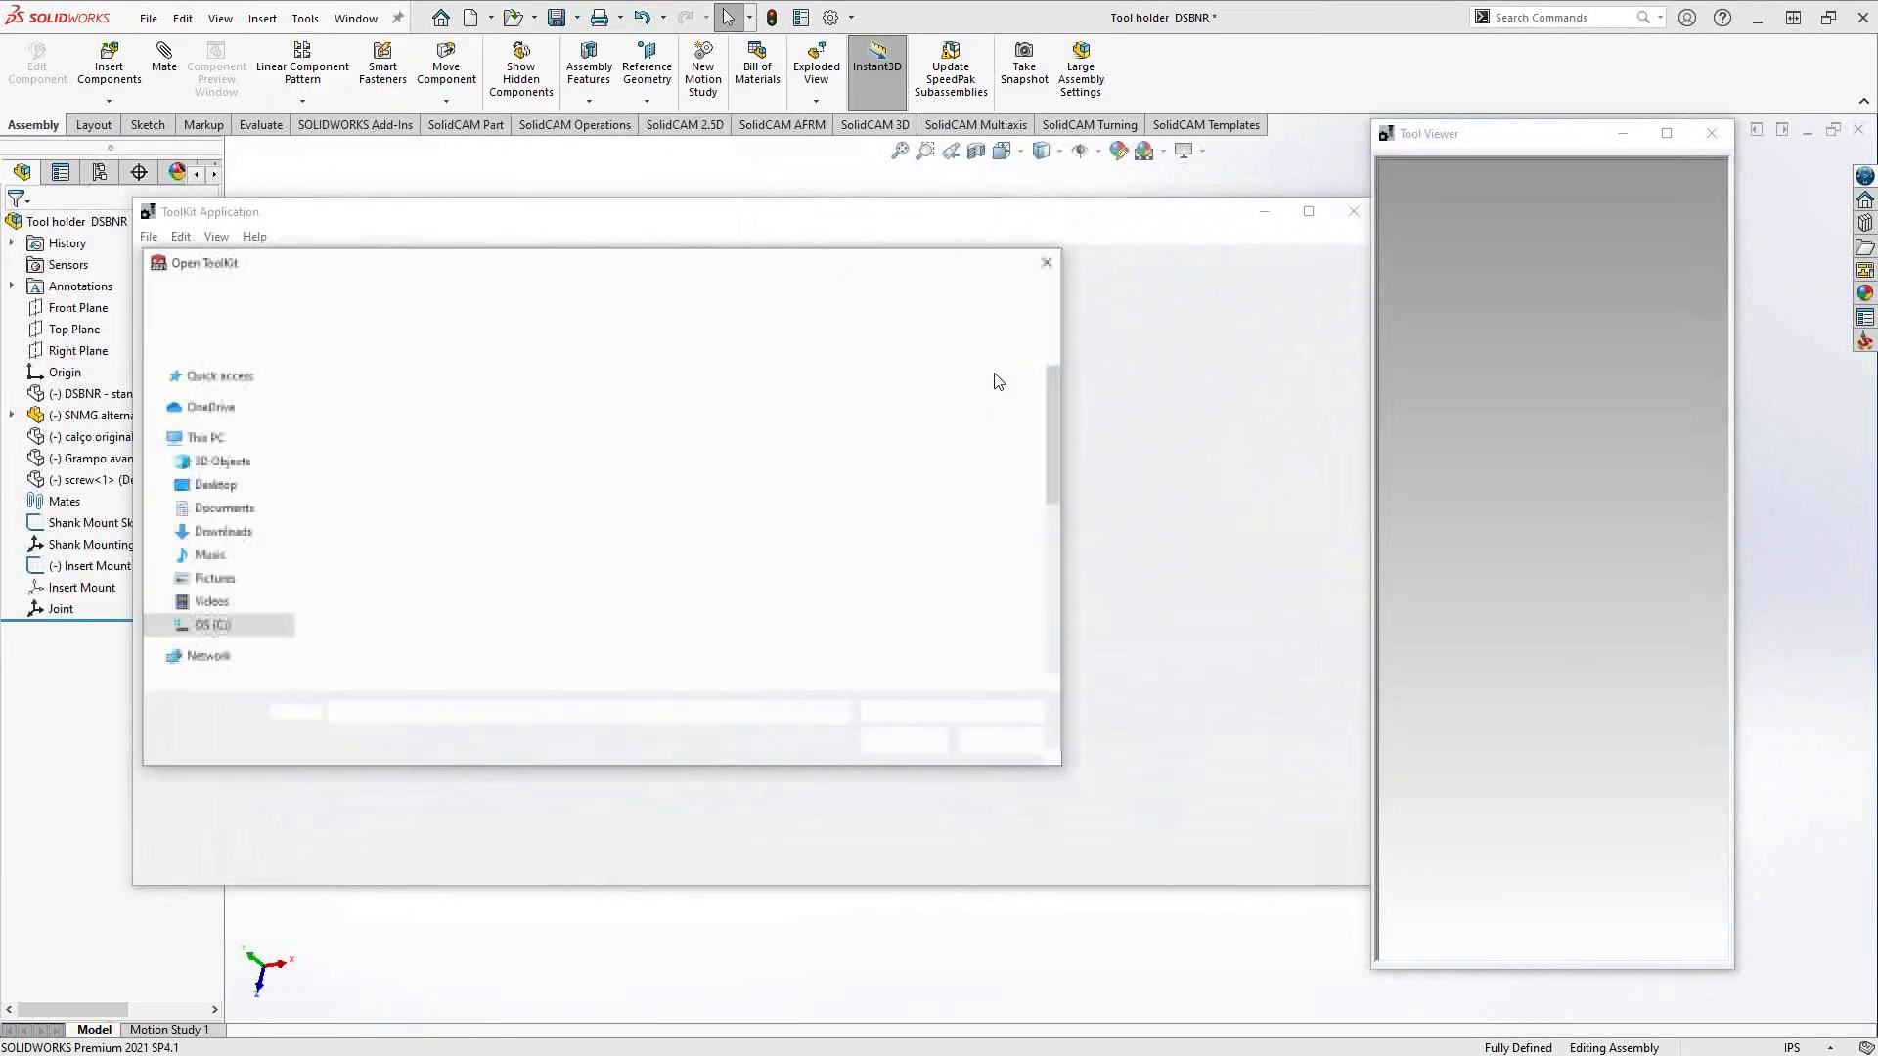
# - Open the Custom Inserts Video Components library and list its shank and holder components
pyautogui.click(382, 389)
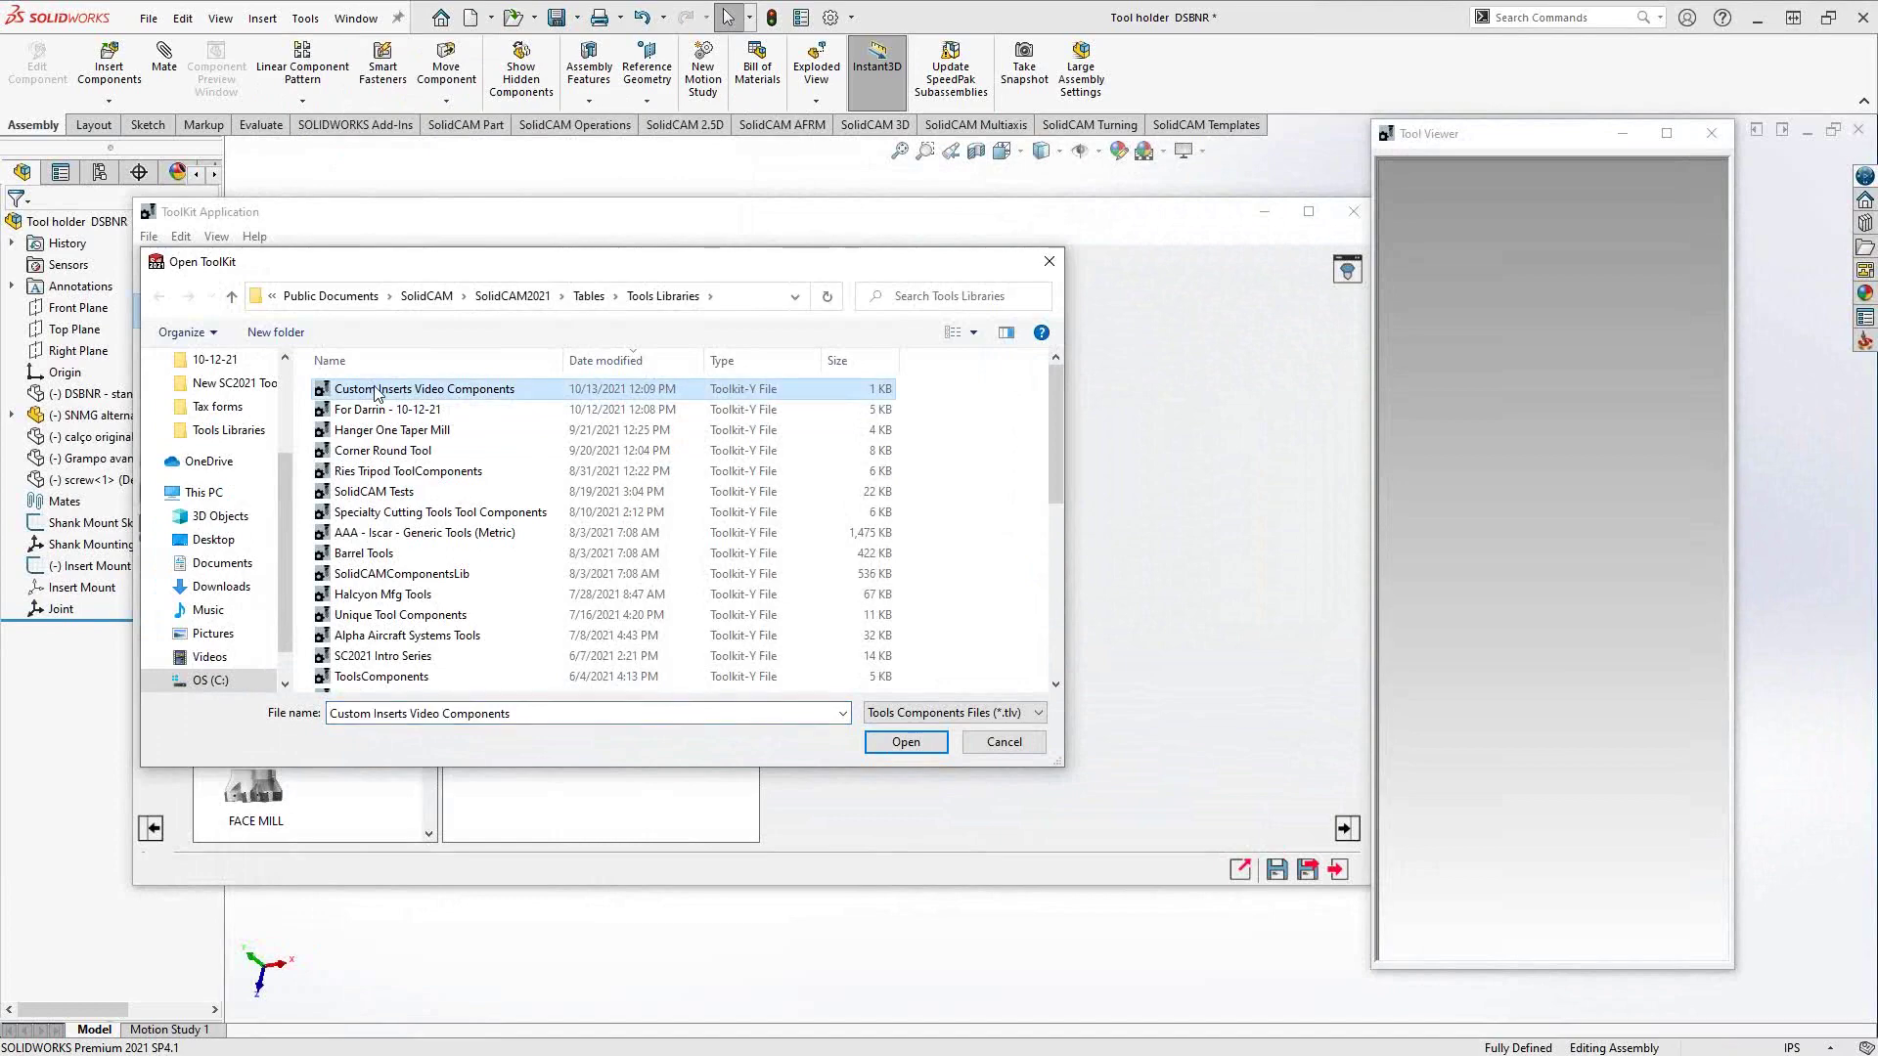
pyautogui.click(892, 741)
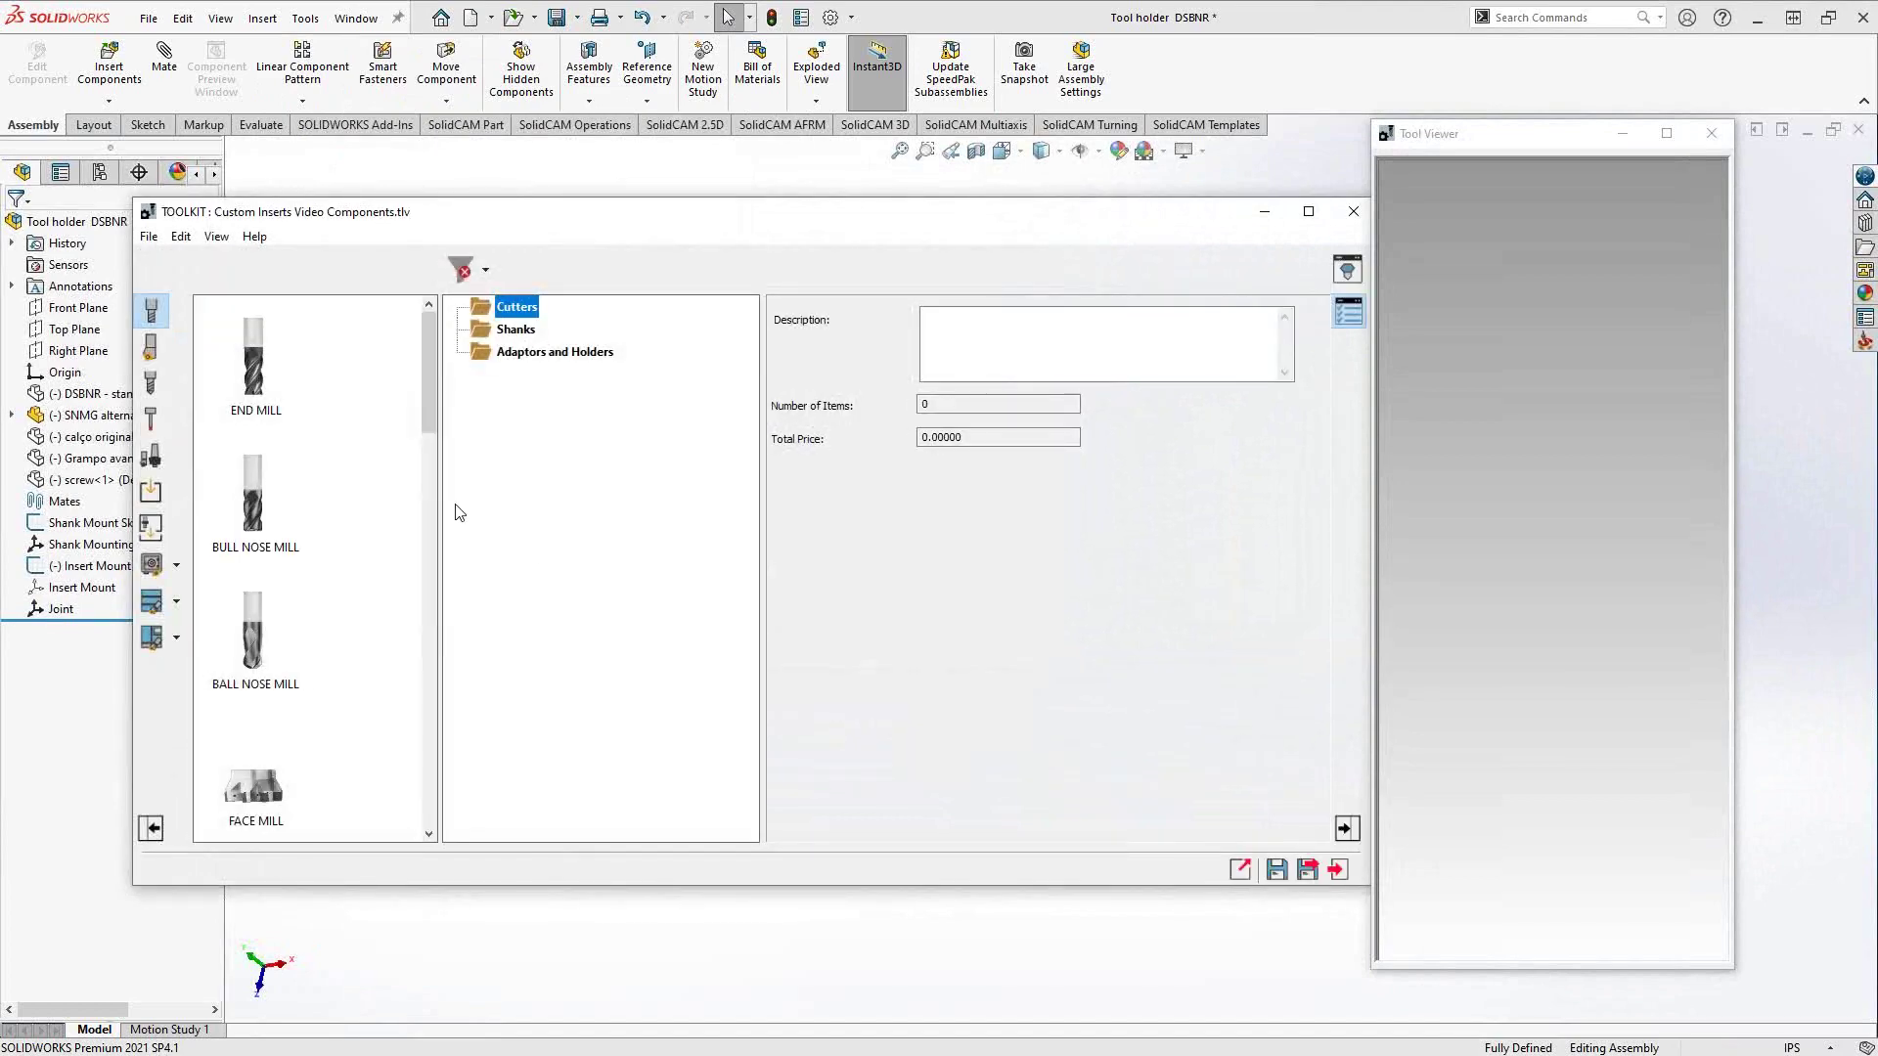
pyautogui.click(154, 461)
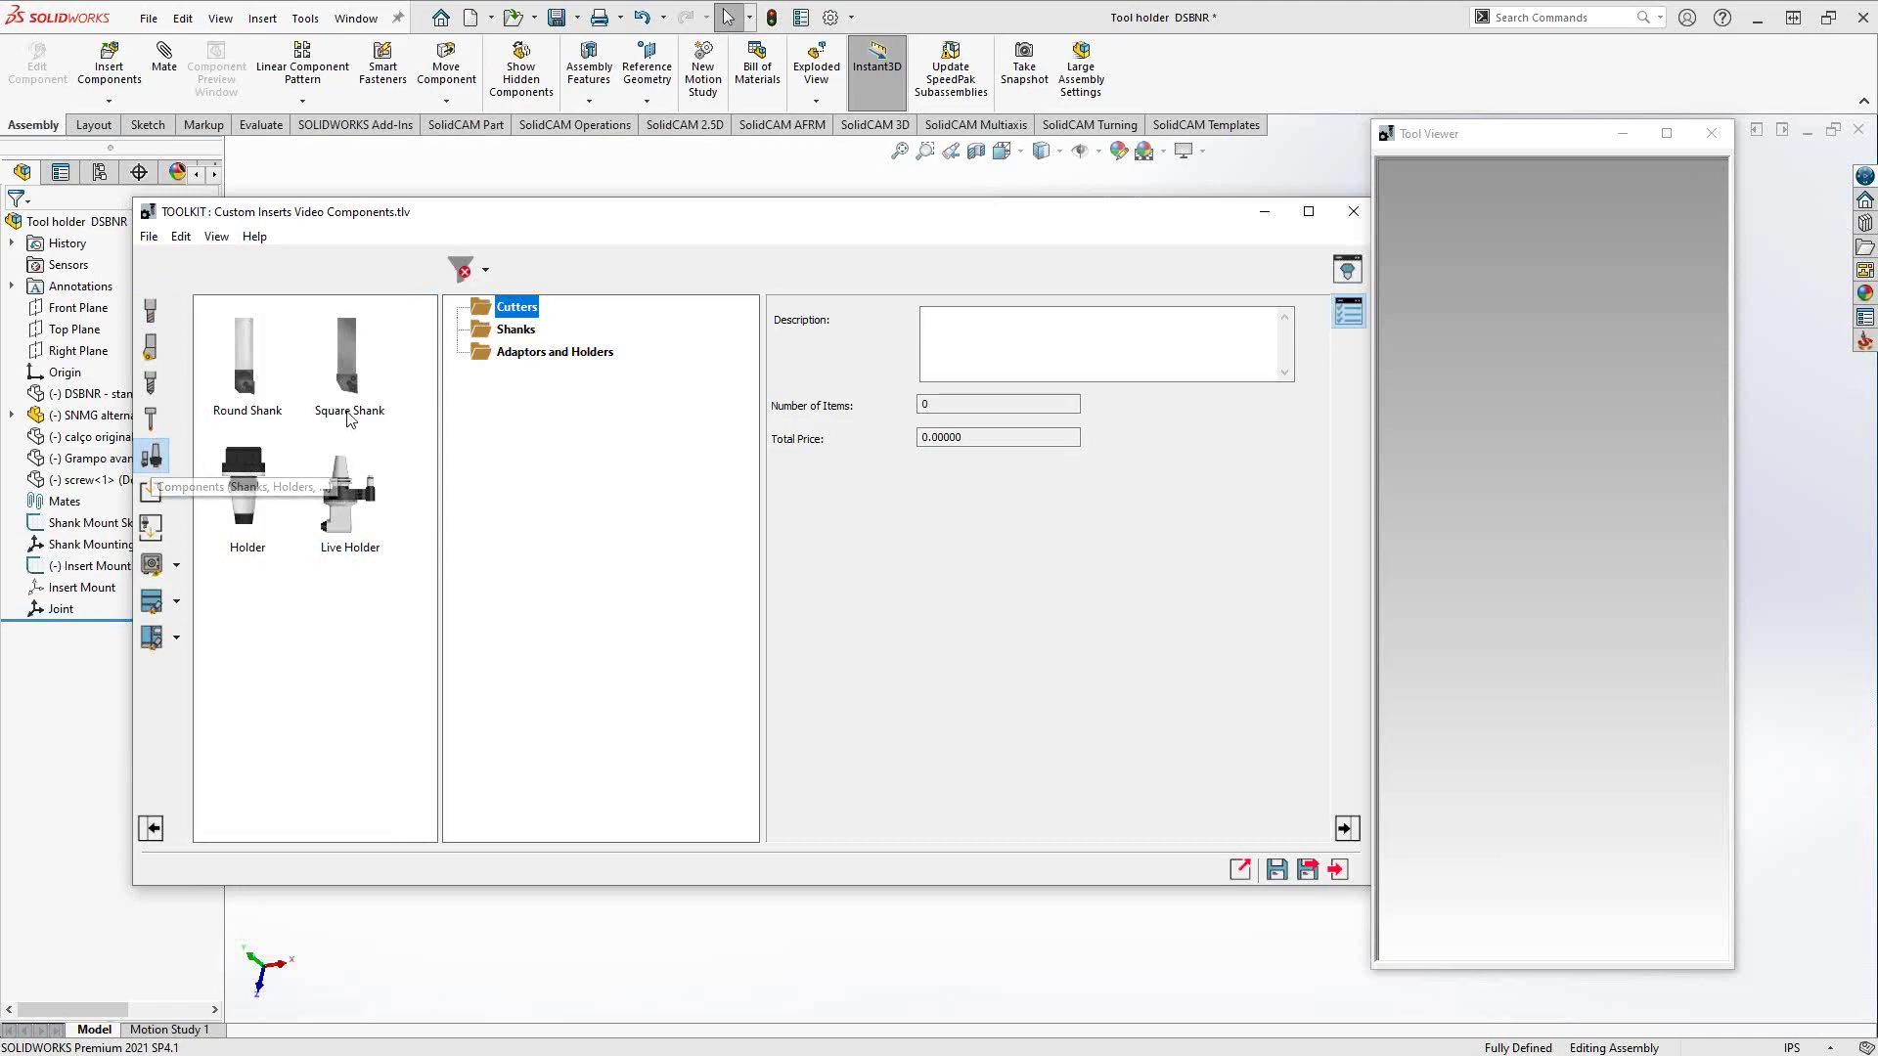
# - Drag a Square Shank onto the Shanks folder and rename it Tool Holder DSBNR
pyautogui.moveTo(350, 376); pyautogui.dragTo(503, 337)
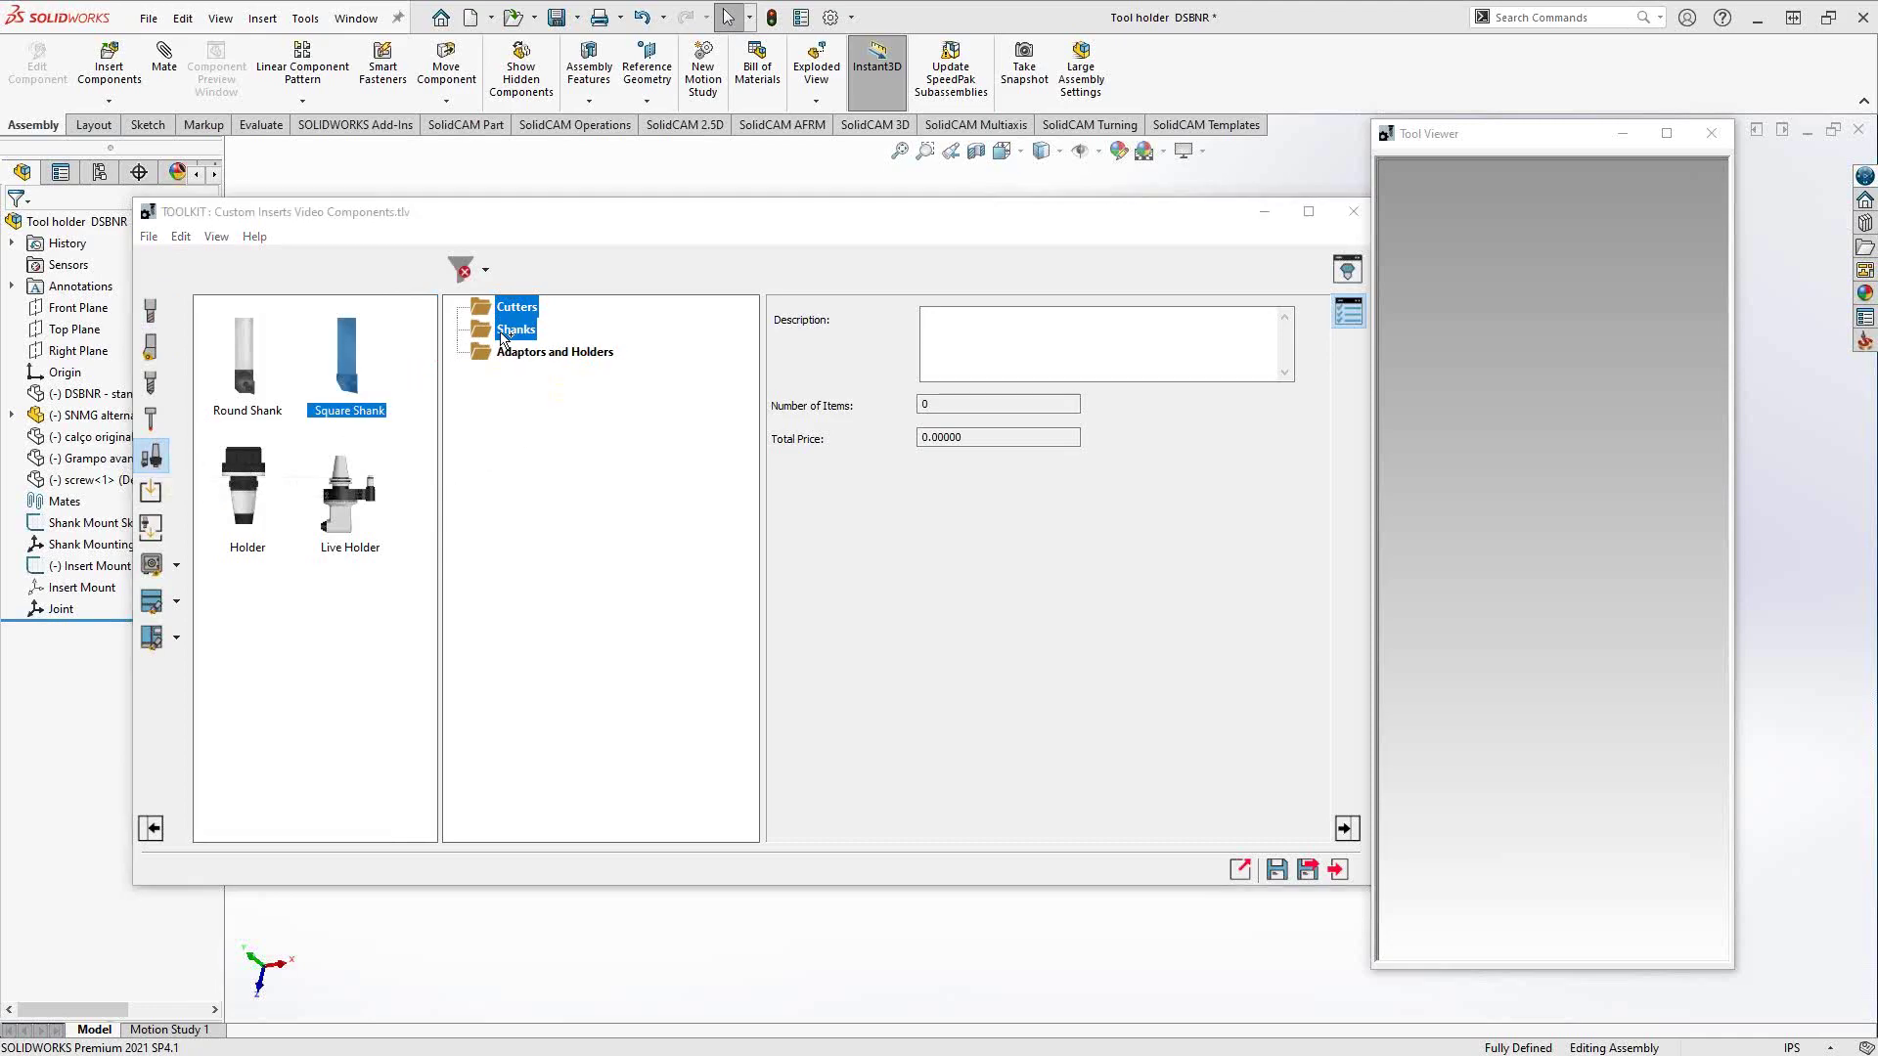
pyautogui.rightClick(535, 354)
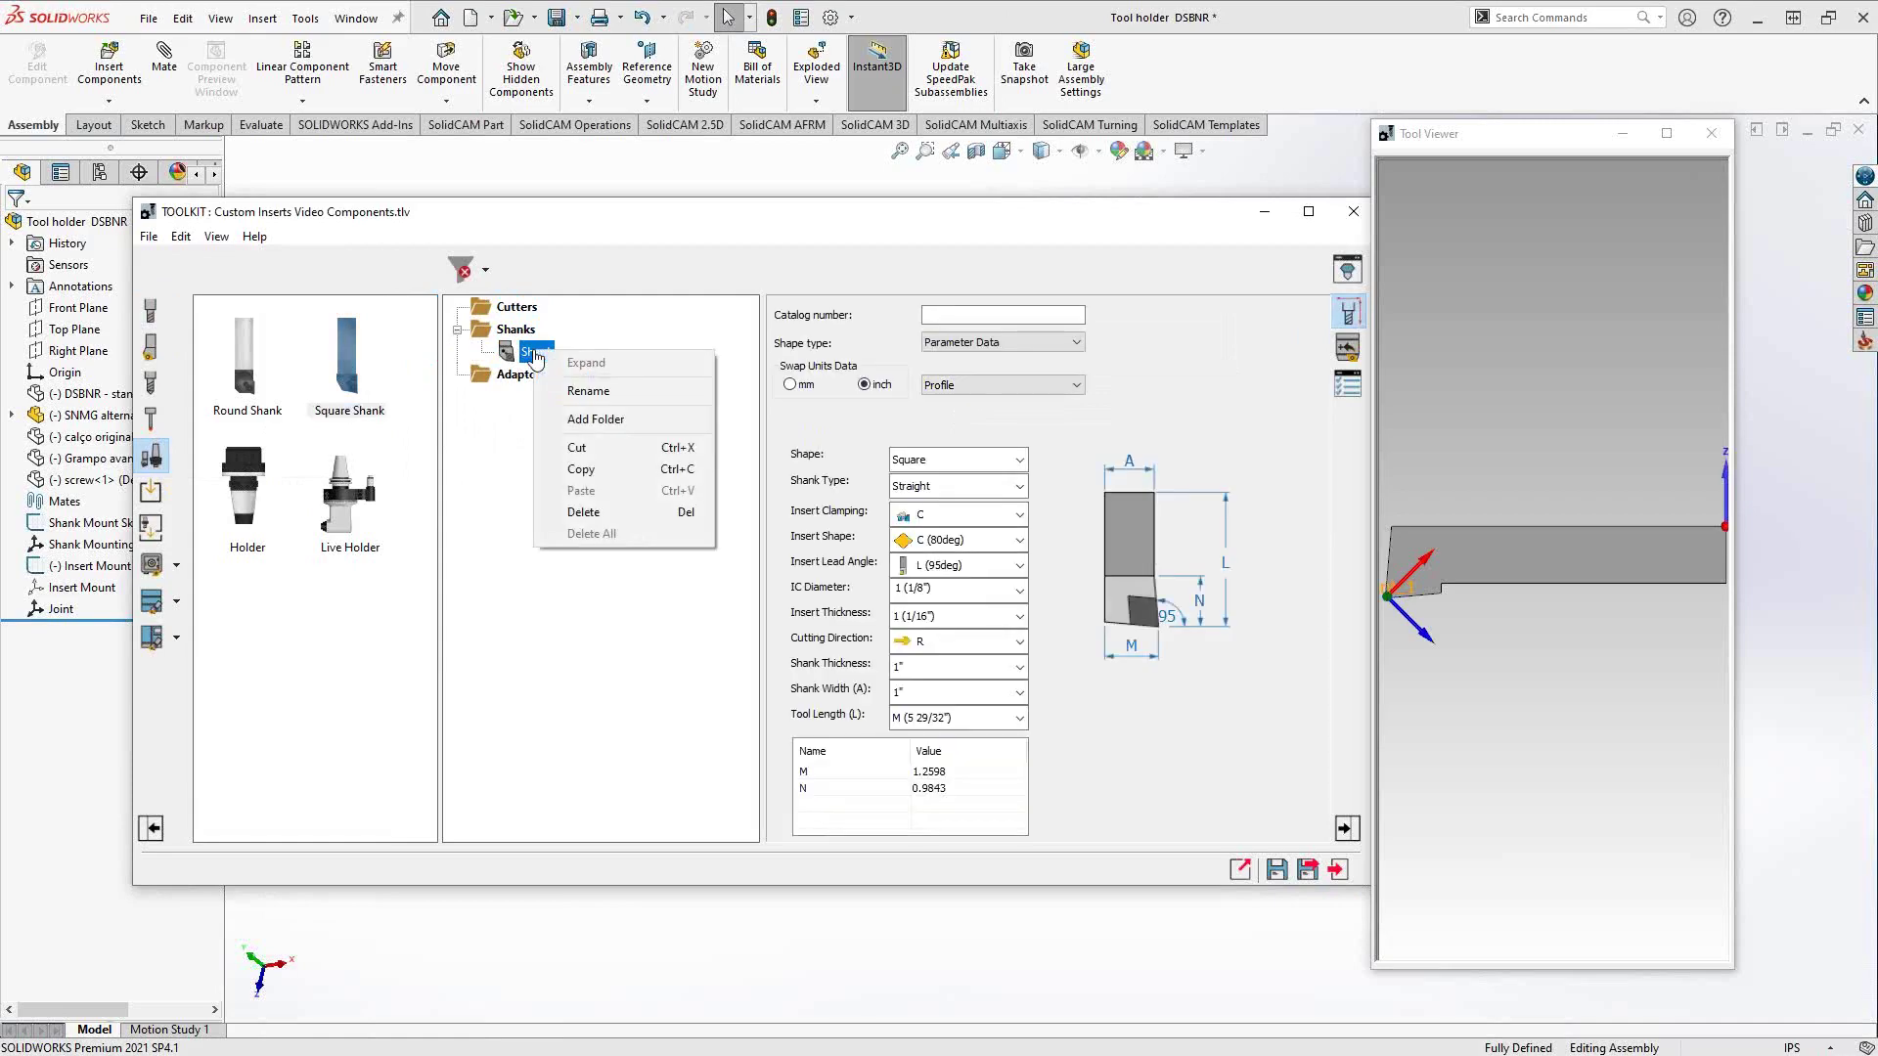
pyautogui.click(590, 391)
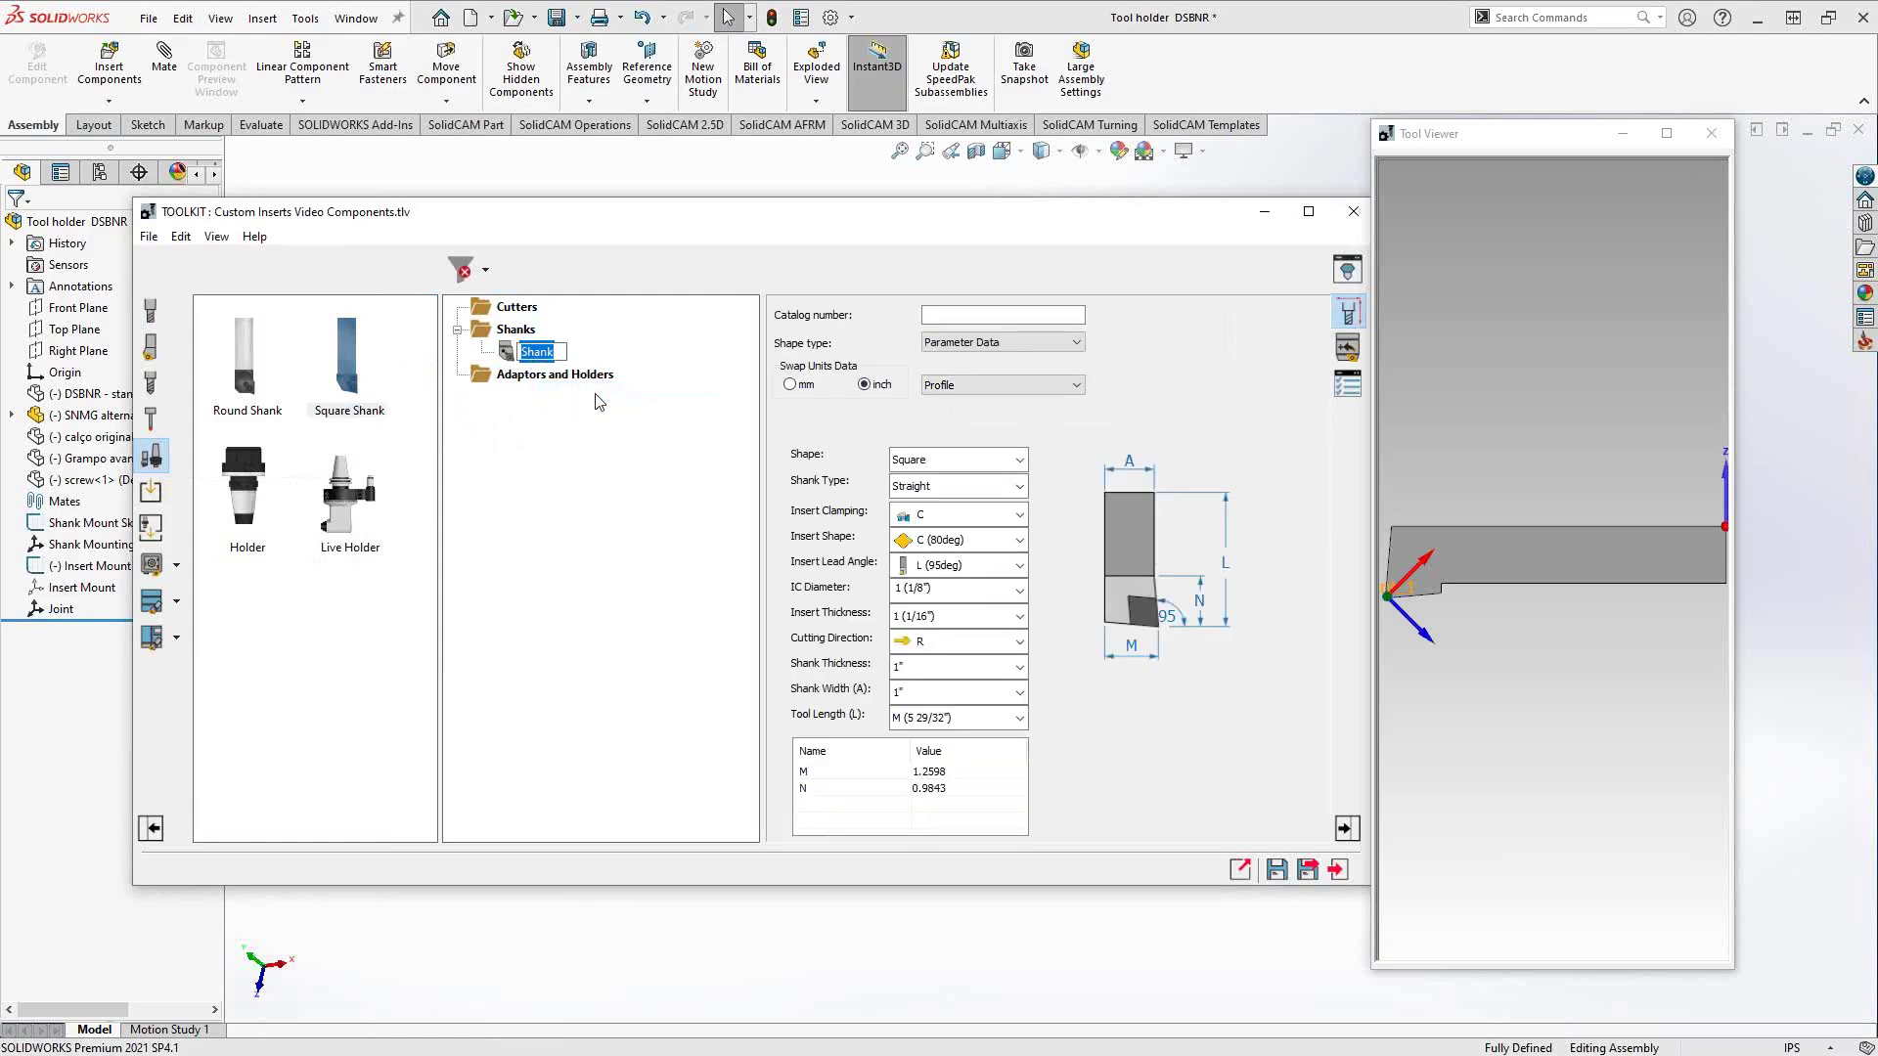
pyautogui.write('Tool Holder DSBNR')
pyautogui.press('Return')
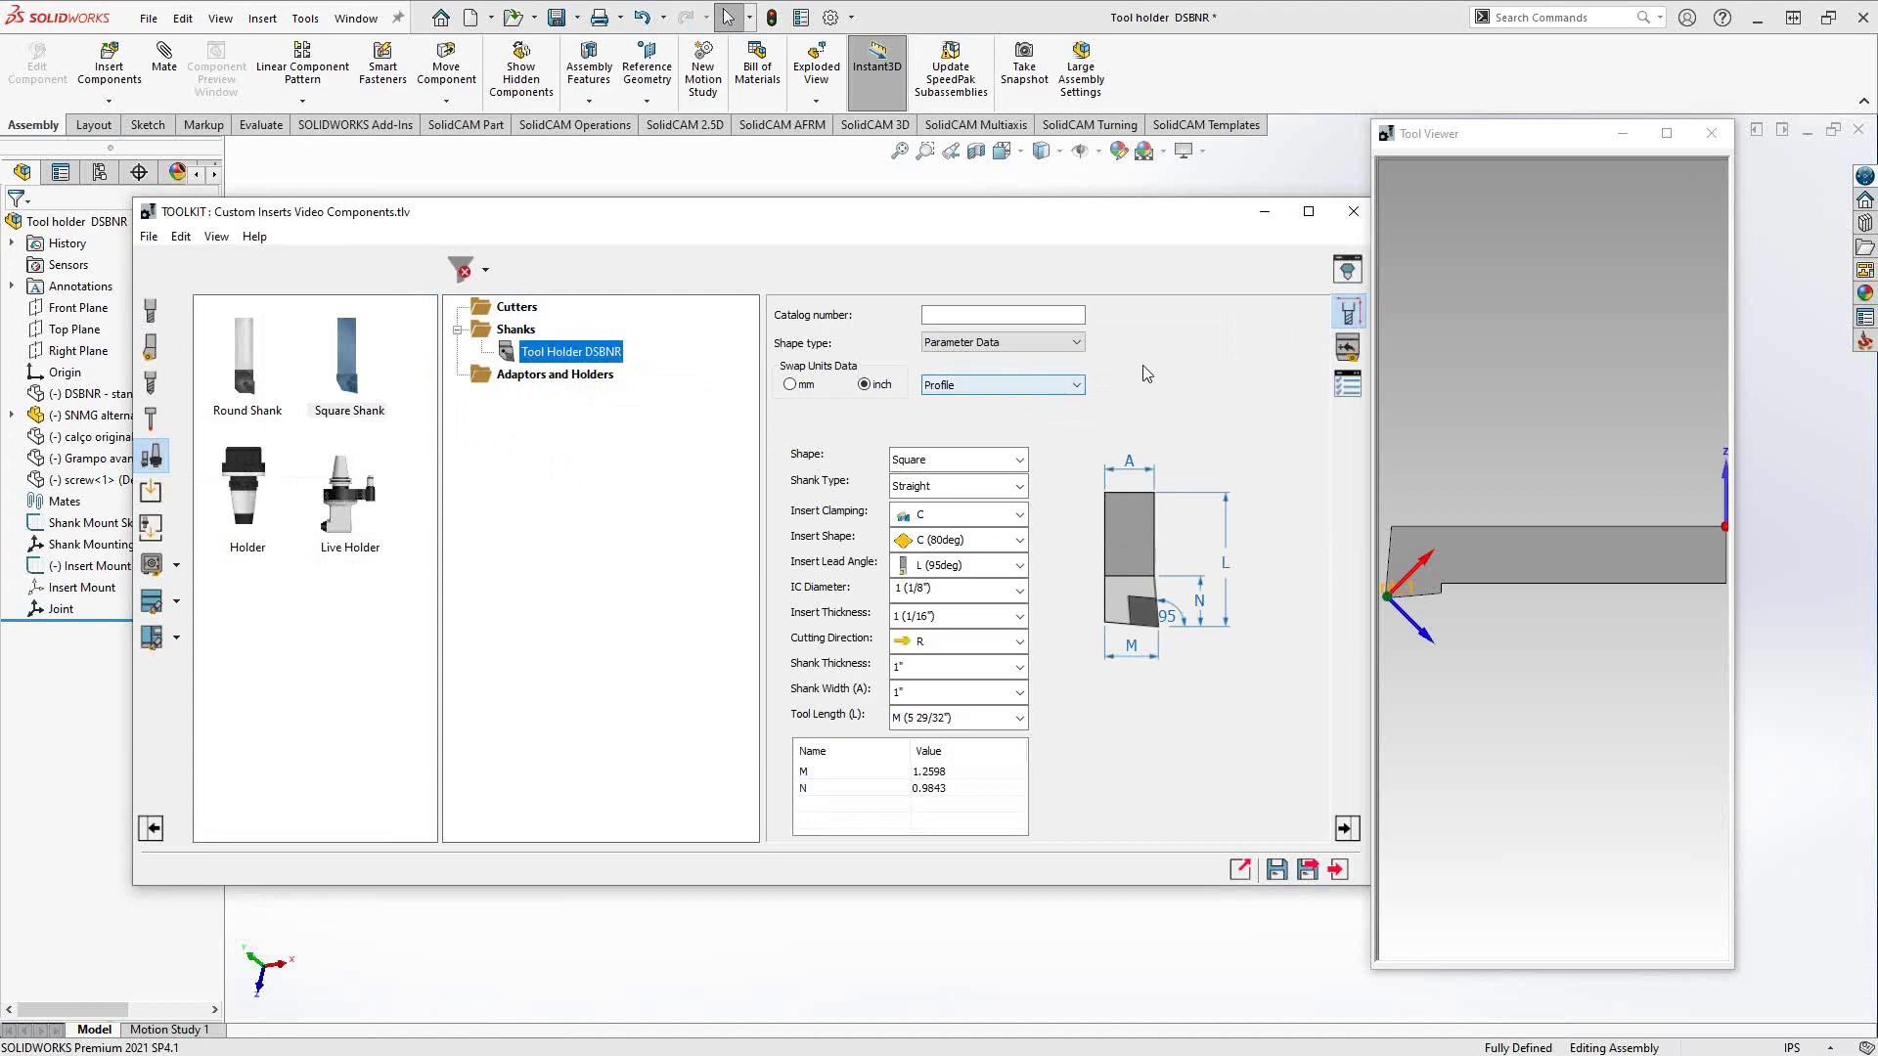
pyautogui.click(1076, 342)
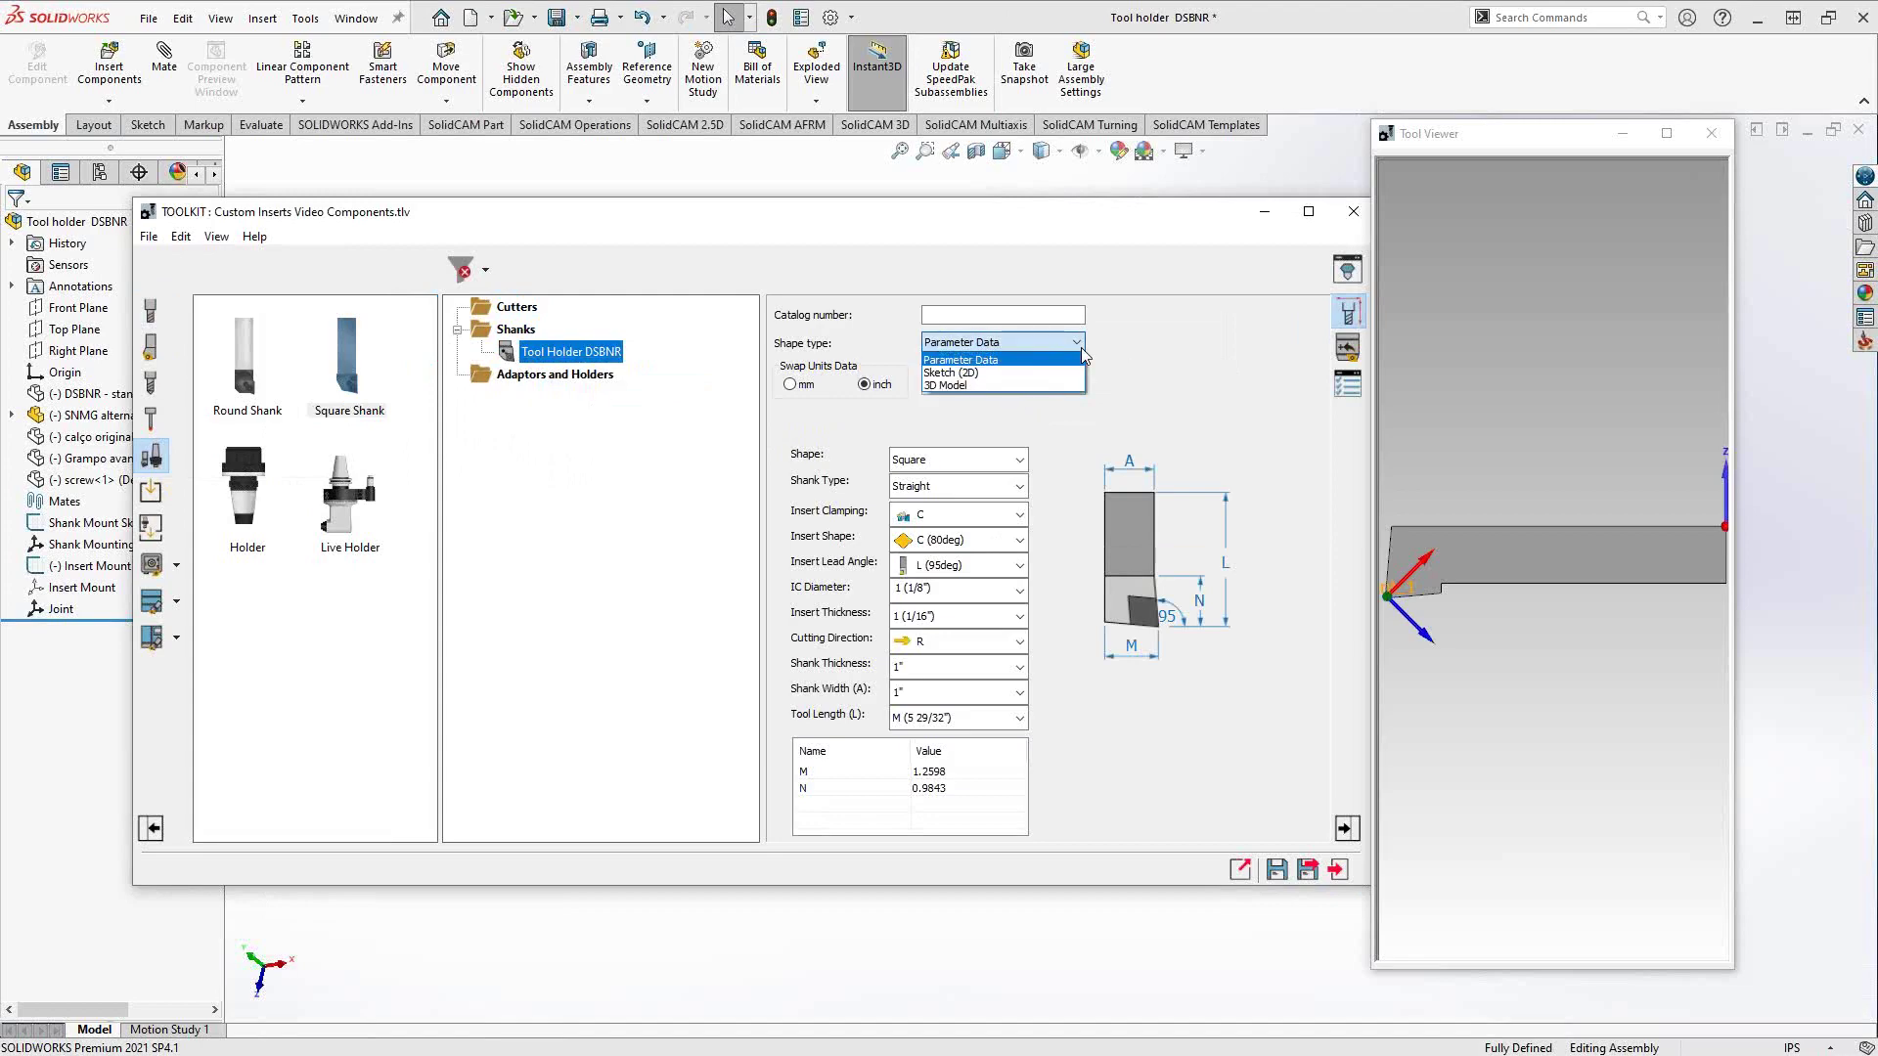
# - Set Tool Holder DSBNR's shape type to 3D Model and browse for its shape file
pyautogui.click(953, 386)
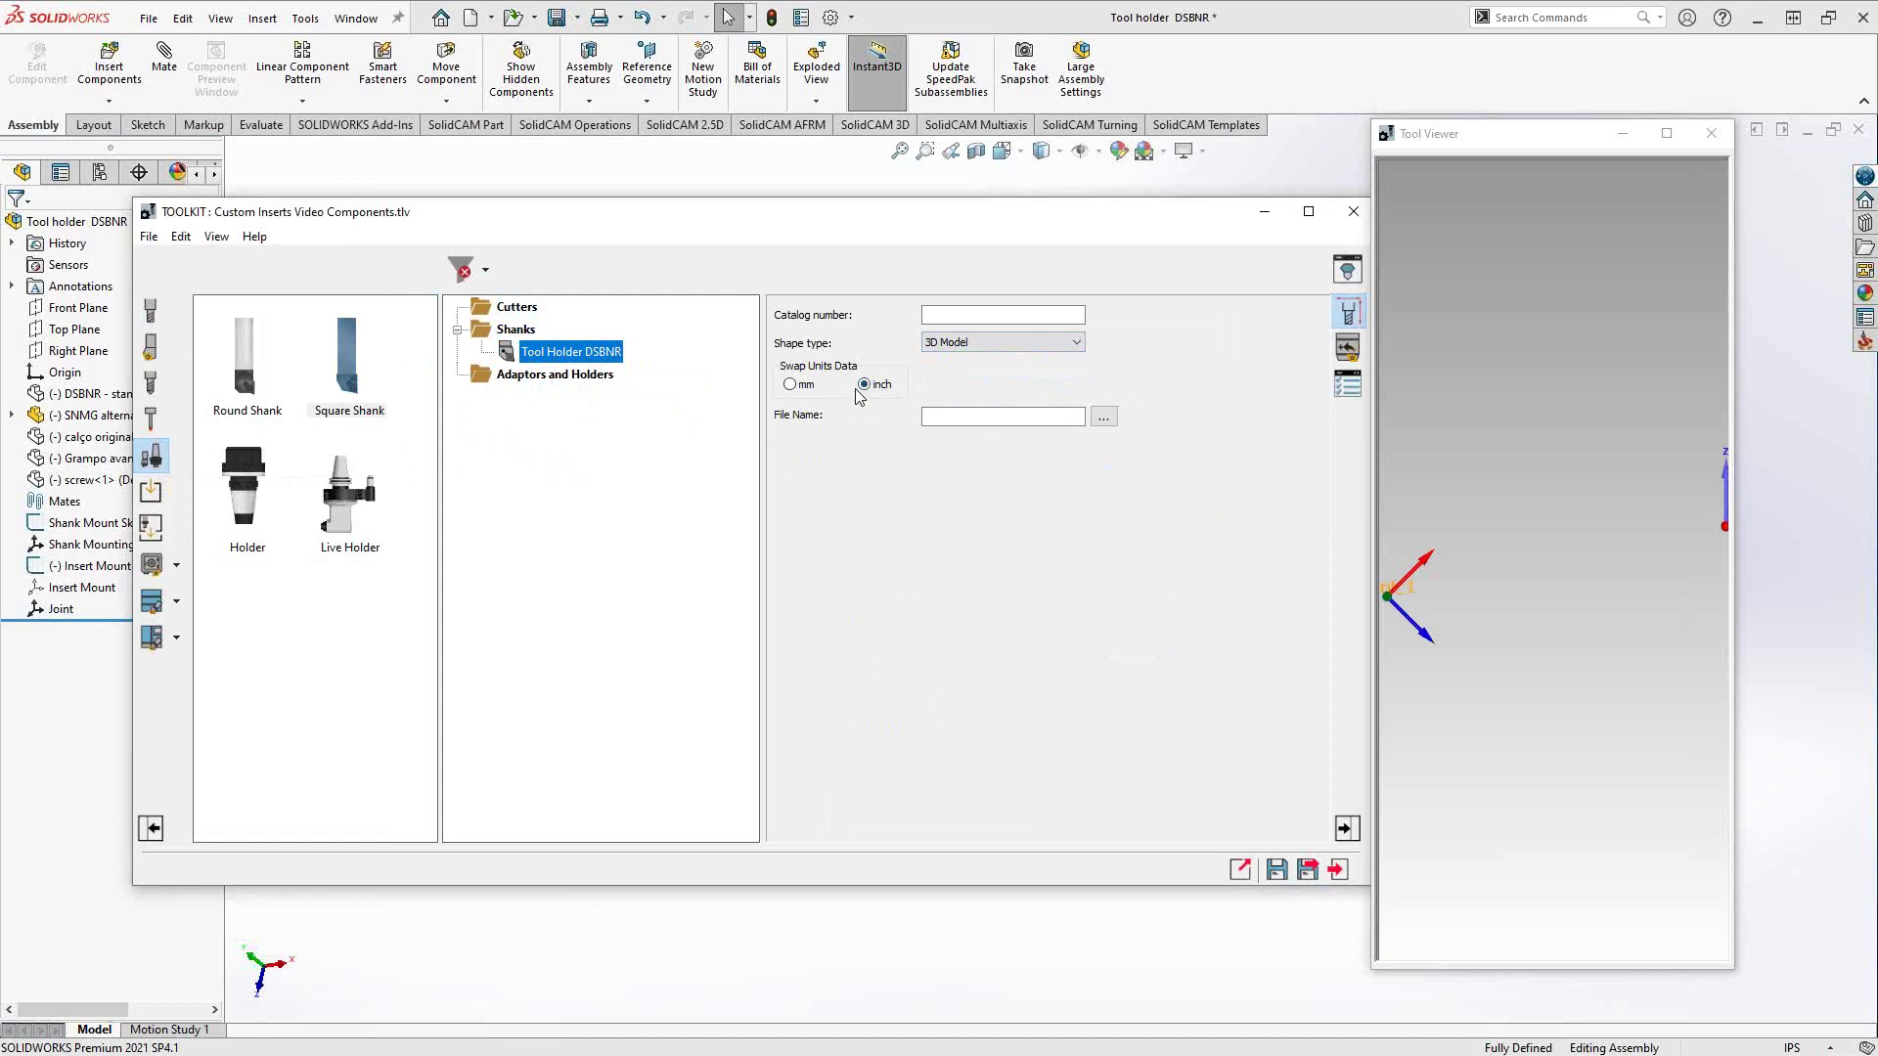
pyautogui.click(1103, 417)
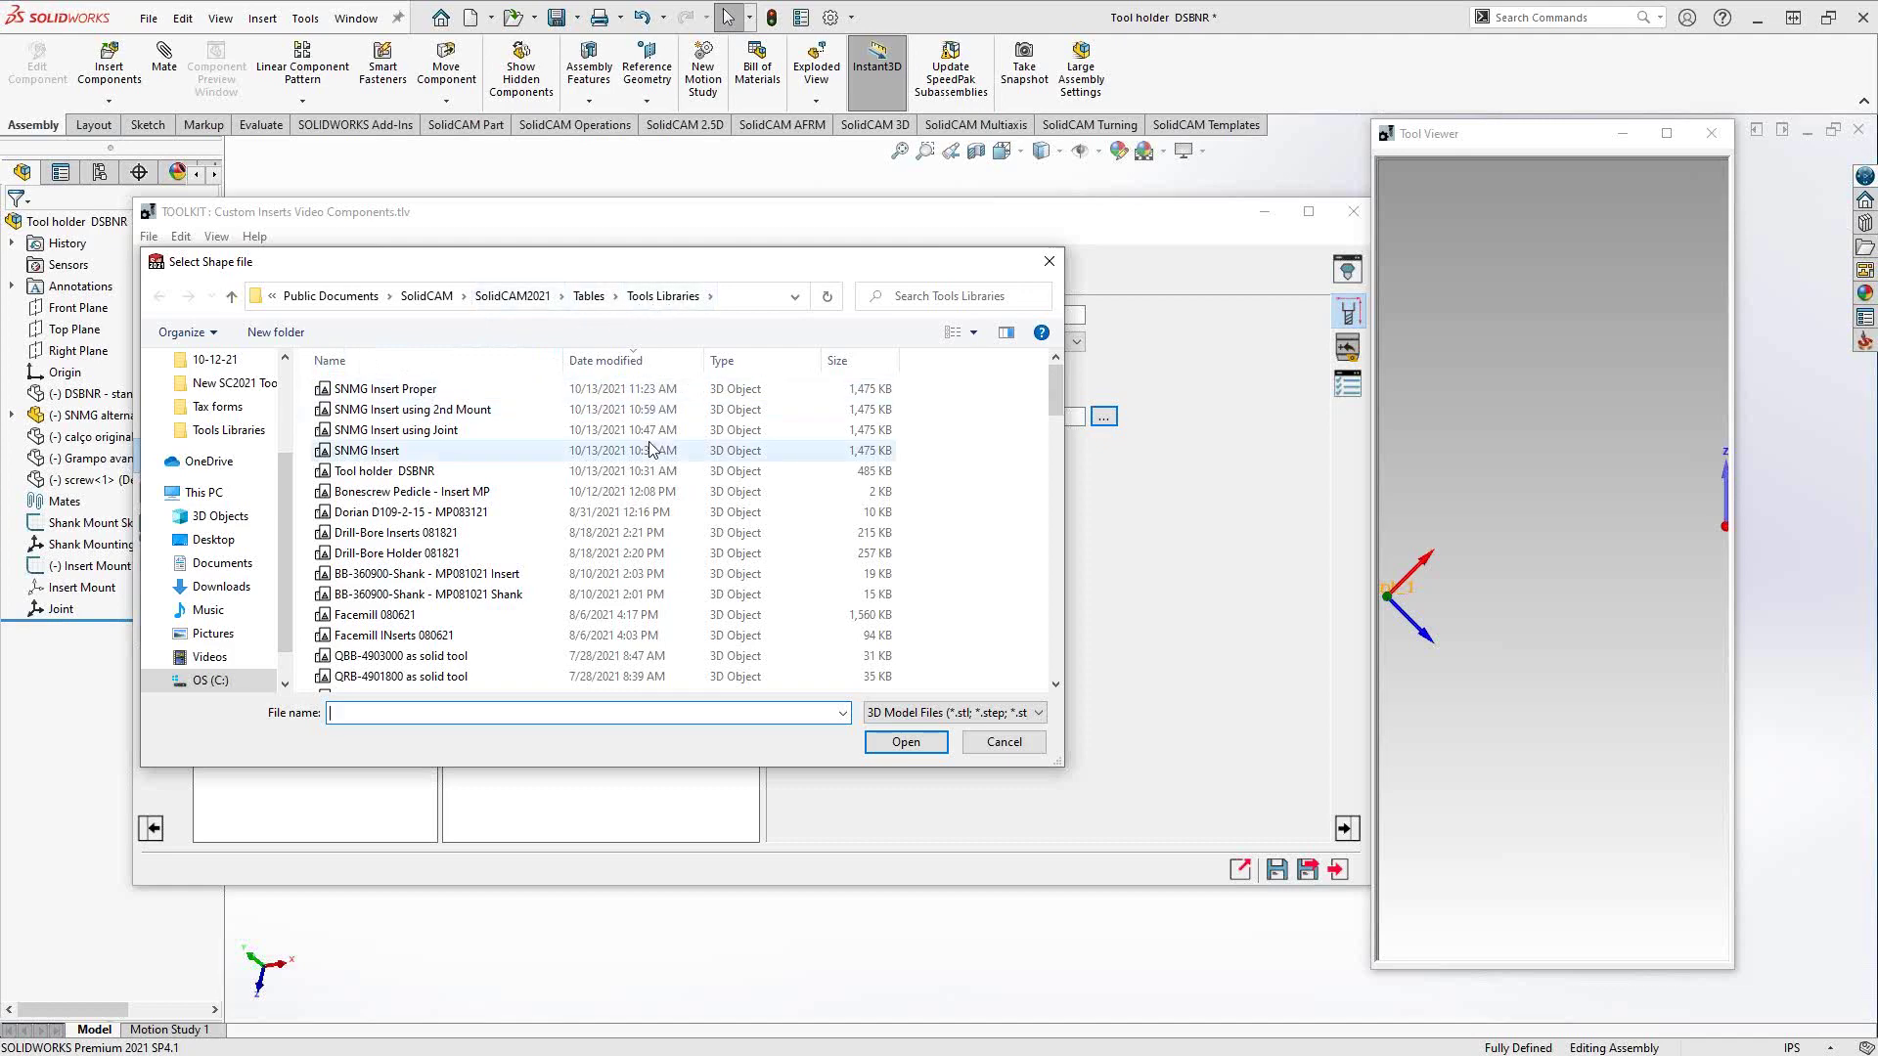
# - Copy the SNMG and Tool holder DSBNR model files into Tools Libraries, overwriting the older holder
pyautogui.hotkey('alt', 'Tab')
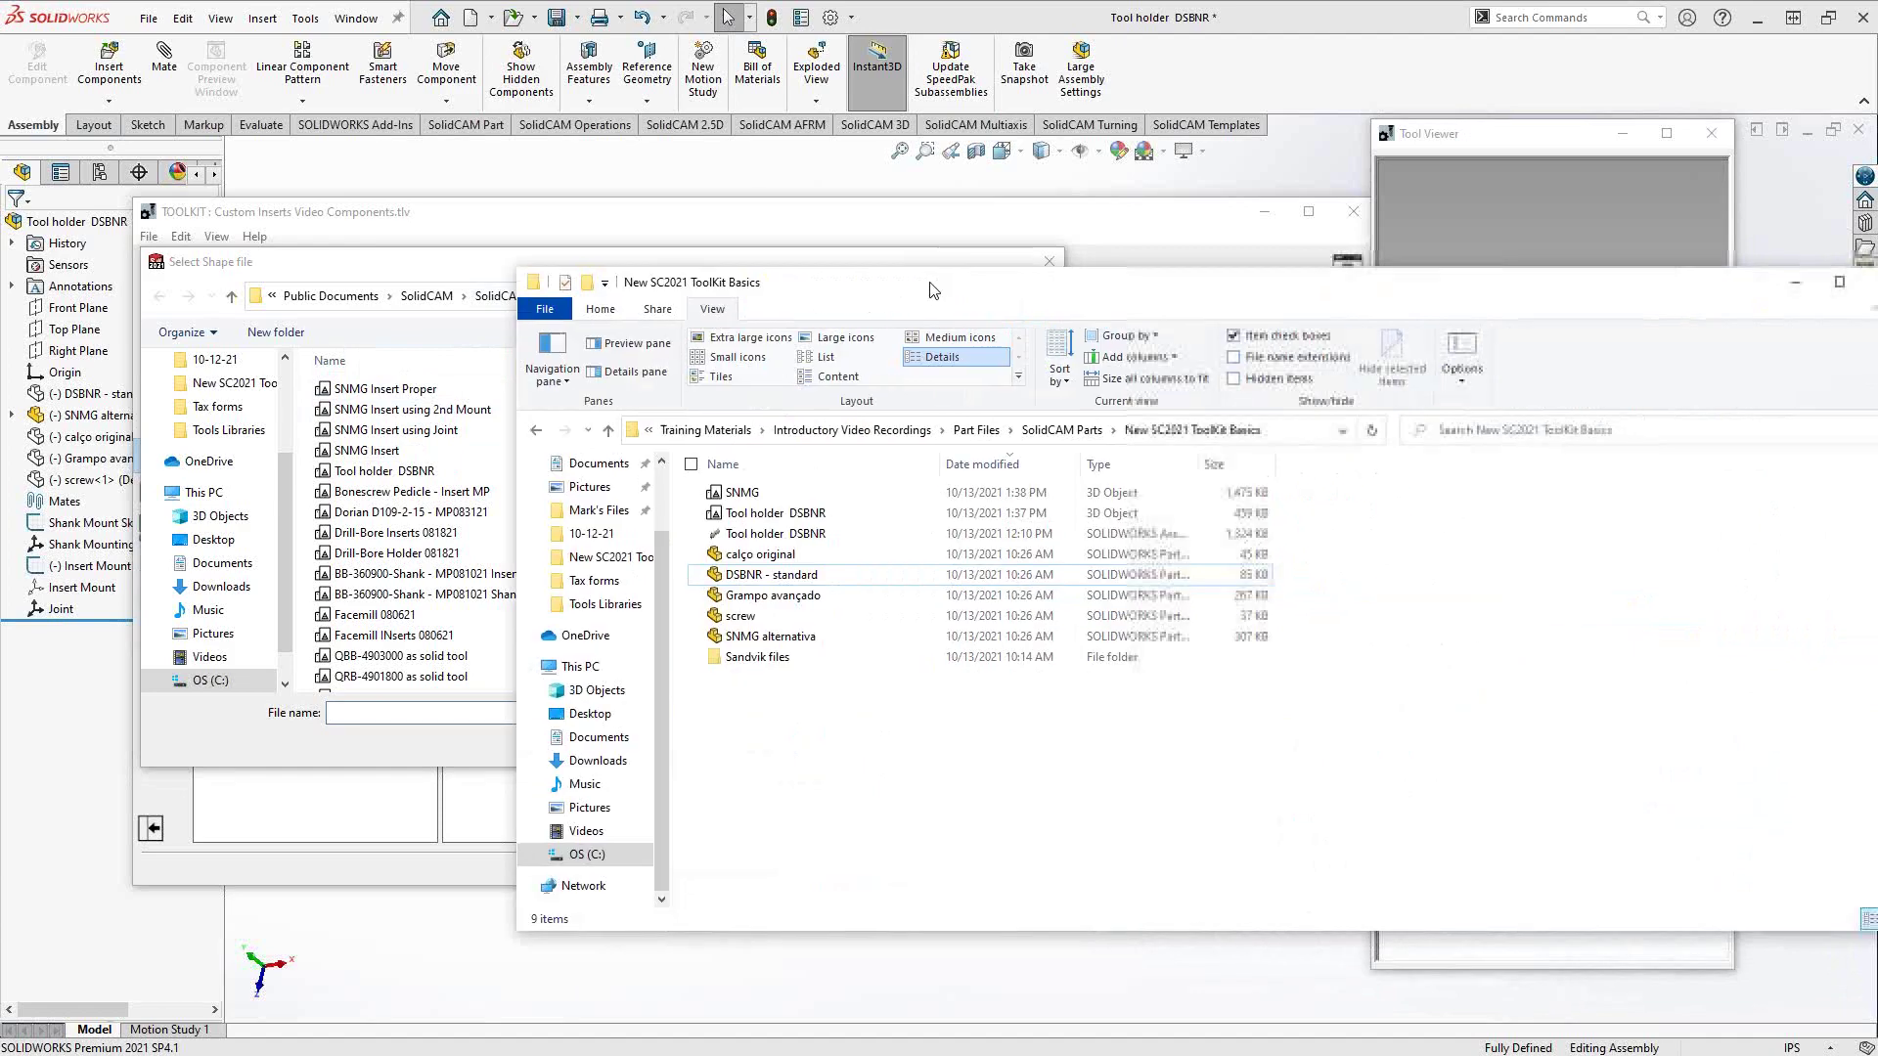
pyautogui.moveTo(923, 273); pyautogui.dragTo(1240, 339)
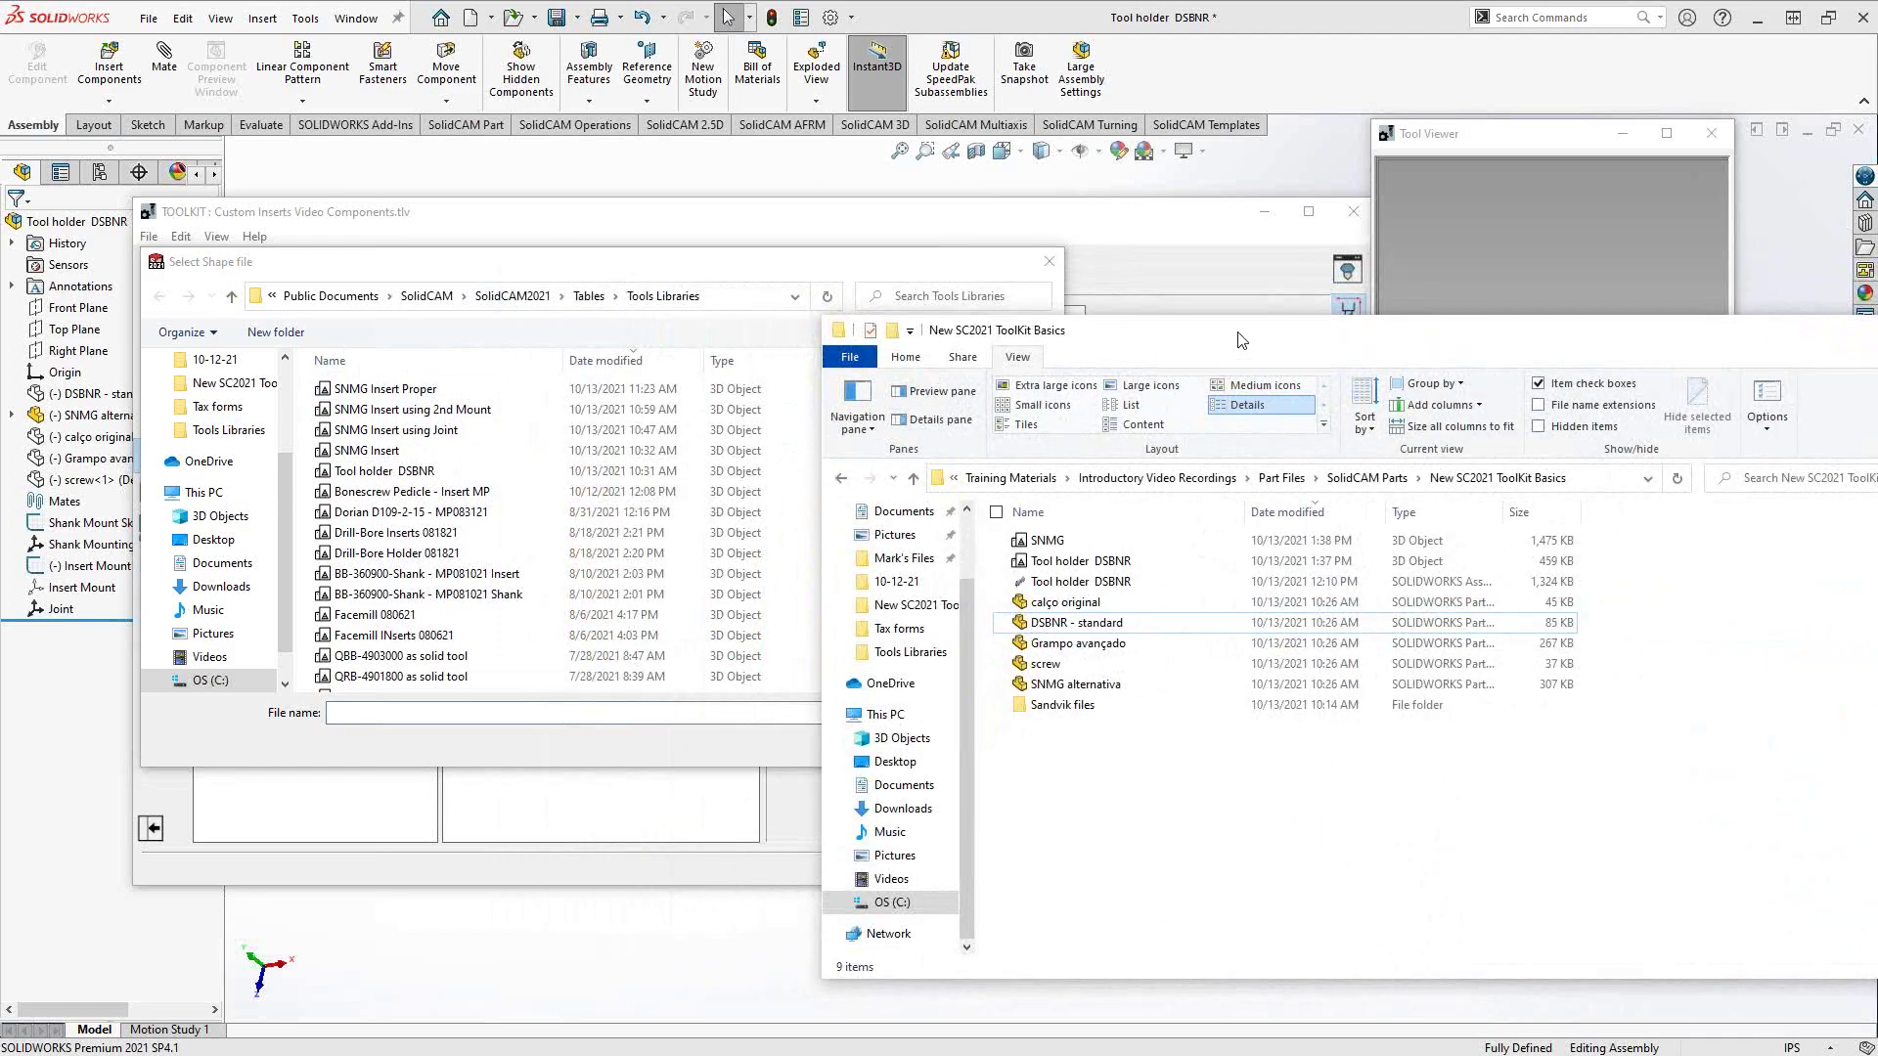
pyautogui.click(1074, 539)
pyautogui.keyDown('ctrl'); pyautogui.click(1064, 563); pyautogui.keyUp('ctrl')
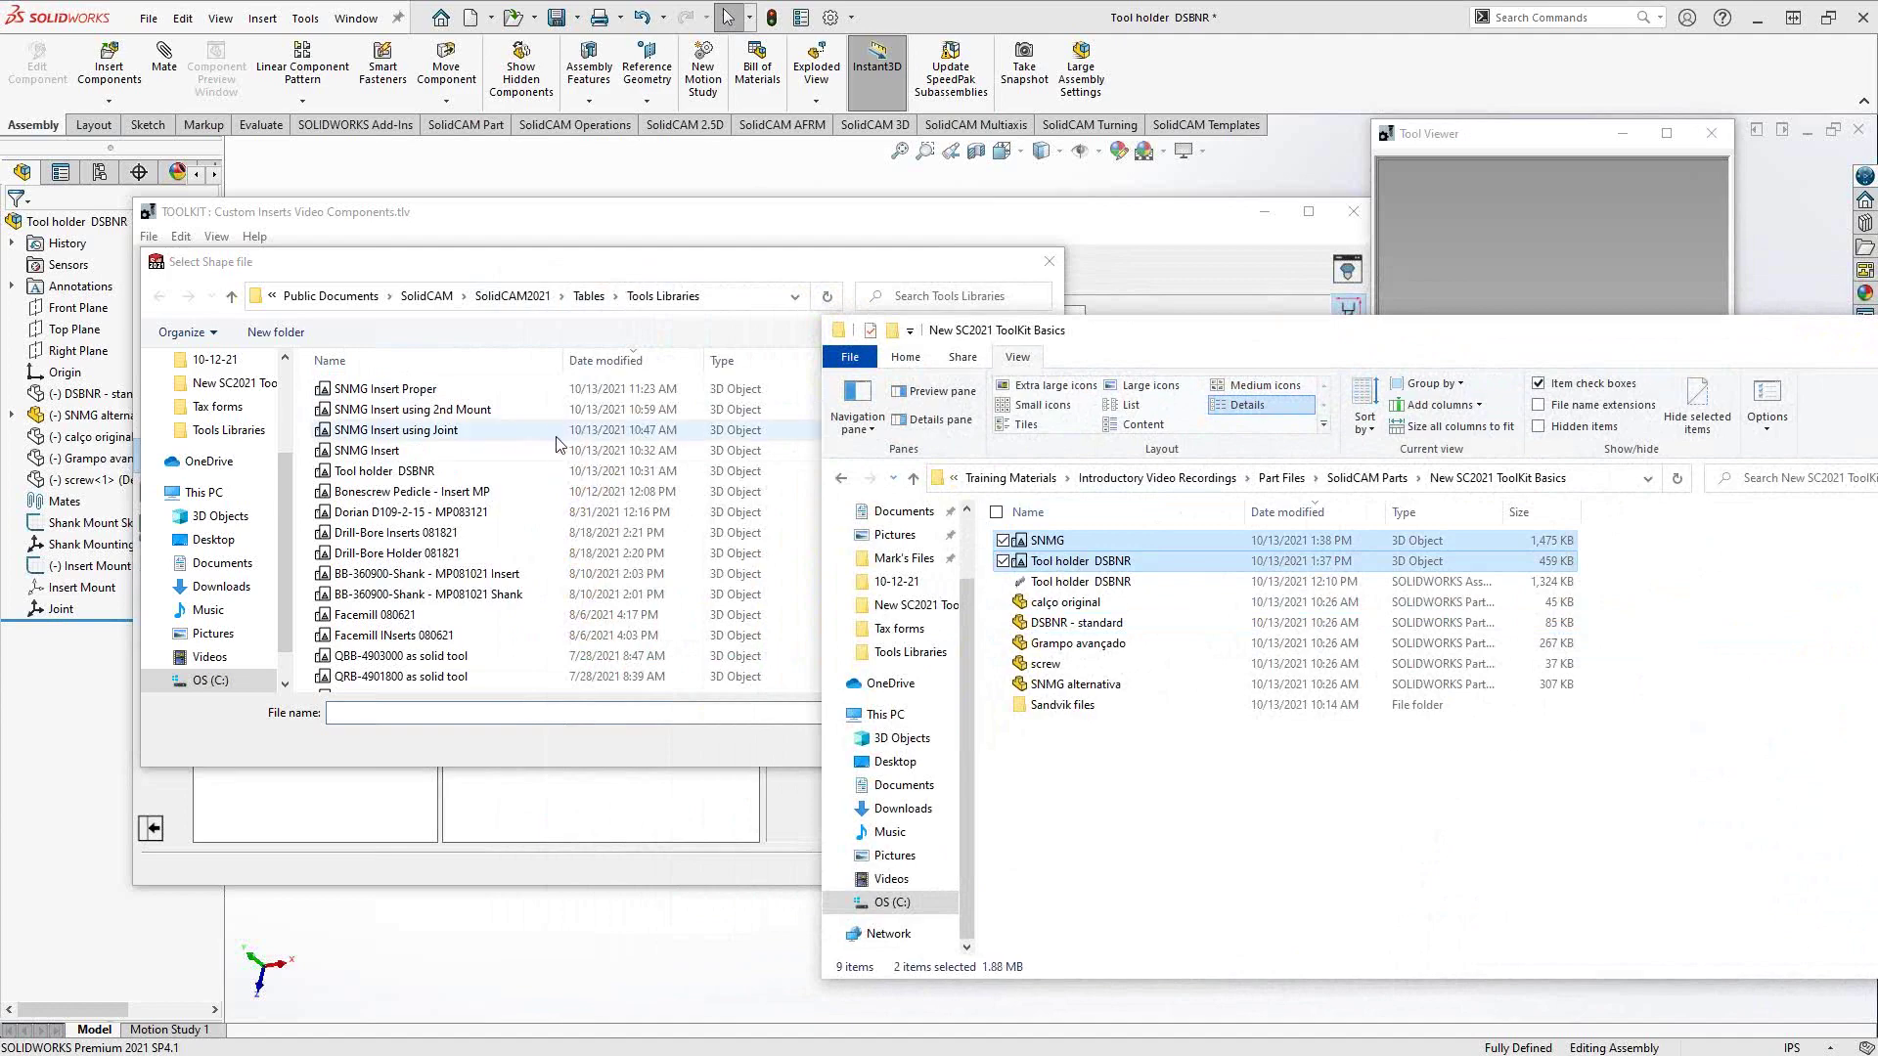
pyautogui.rightClick(335, 445)
pyautogui.click(438, 549)
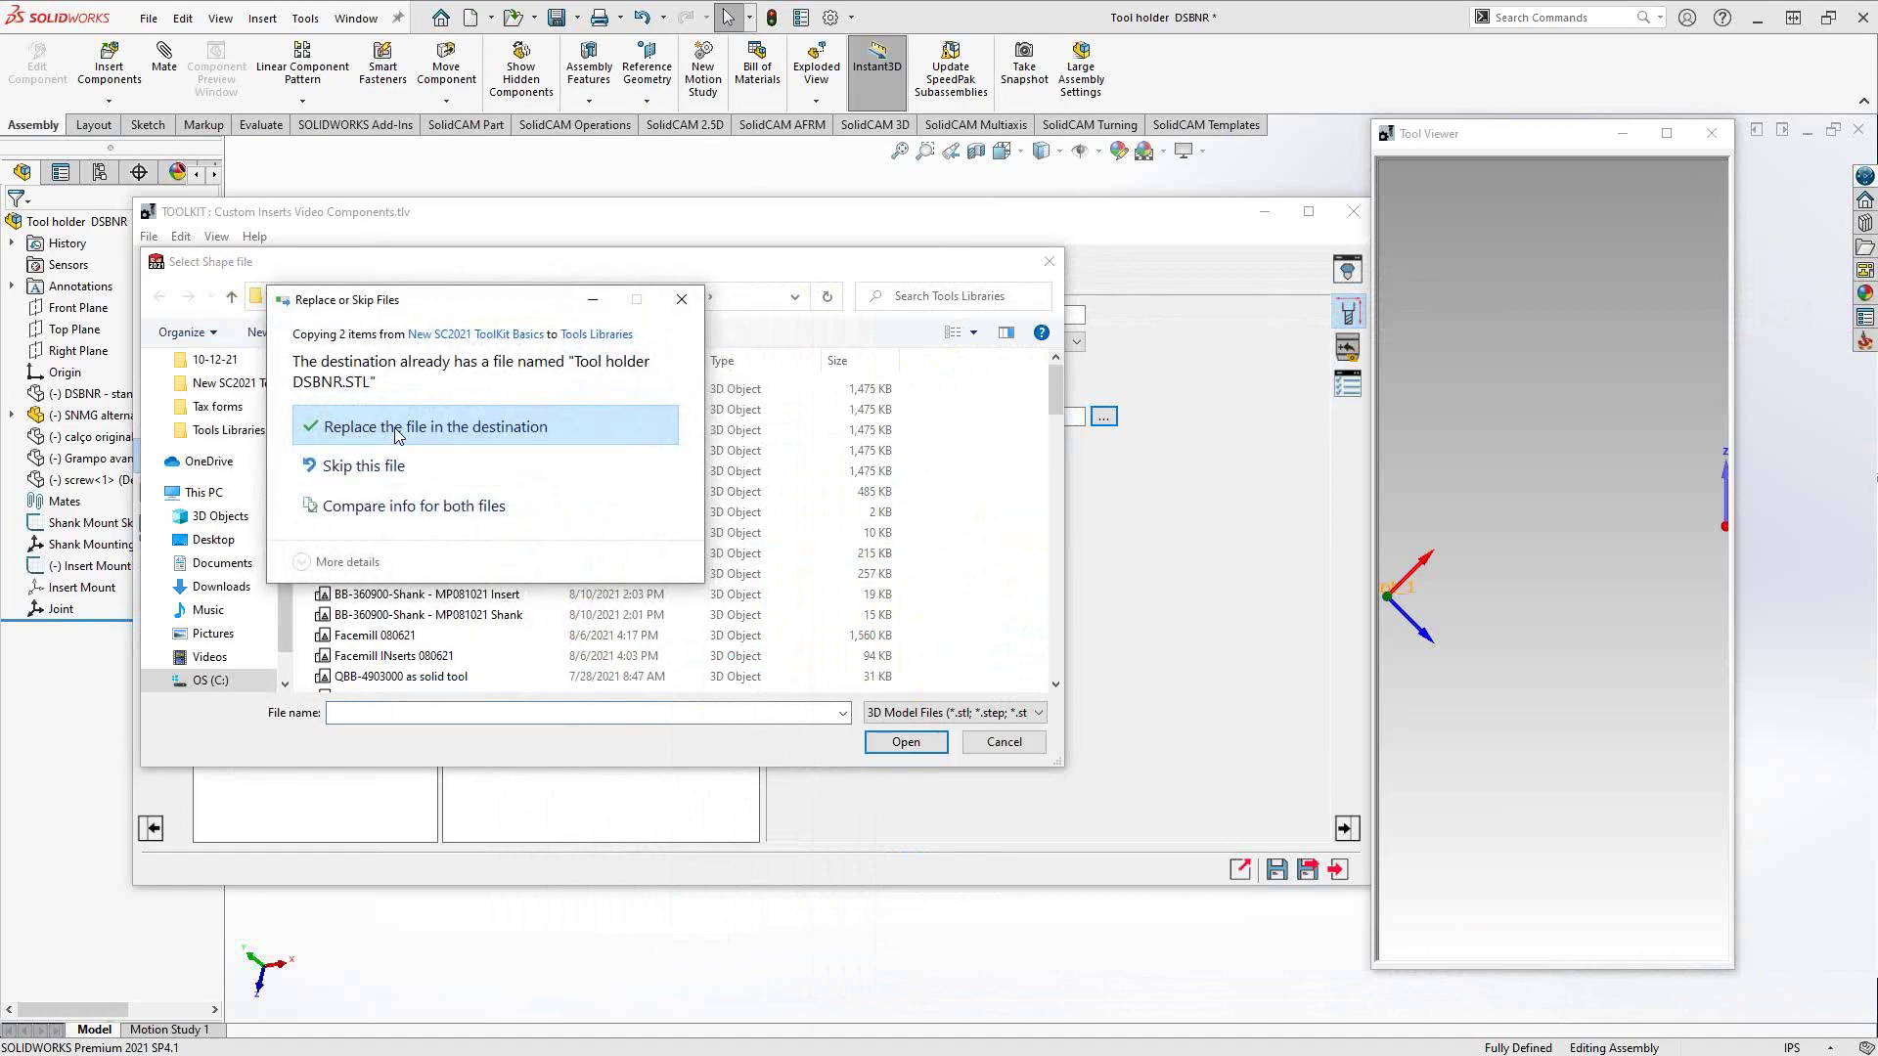
pyautogui.click(399, 433)
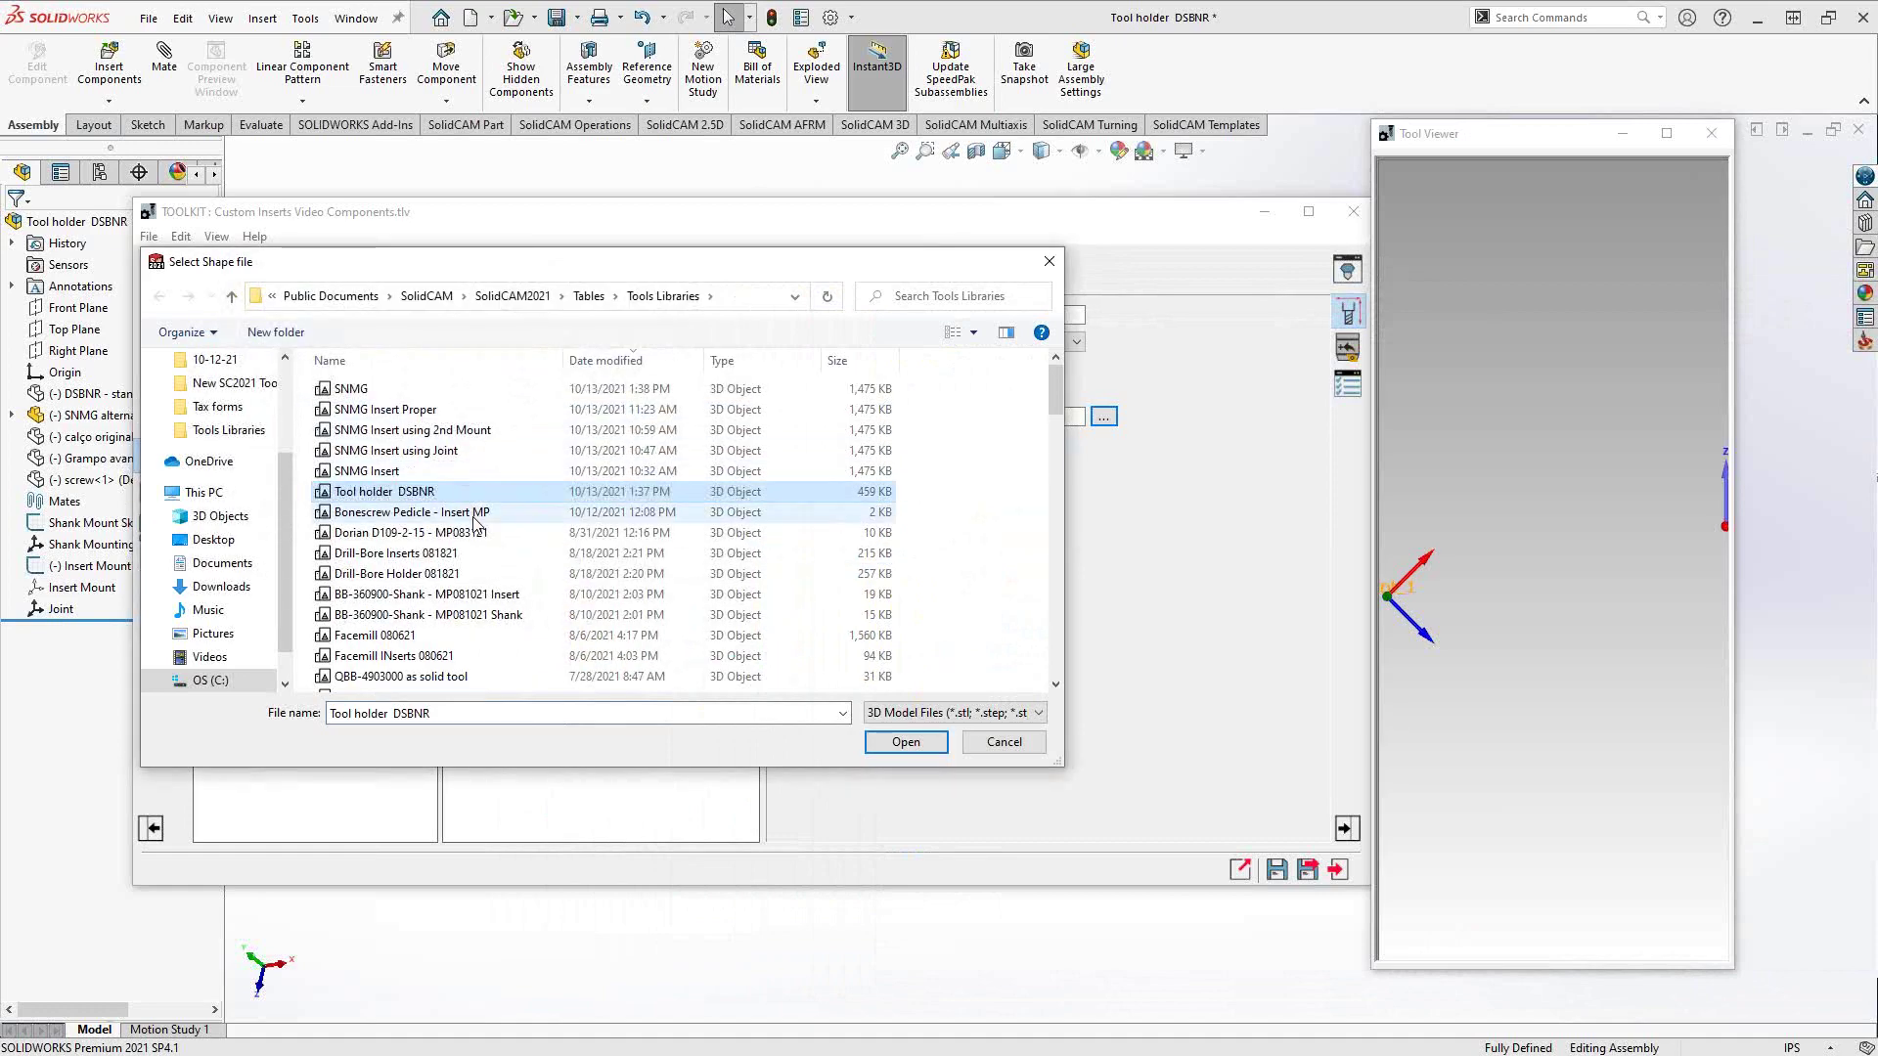
# - Load Tool holder DSBNR as the shank model and show its connection settings with Joint_1
pyautogui.click(403, 493)
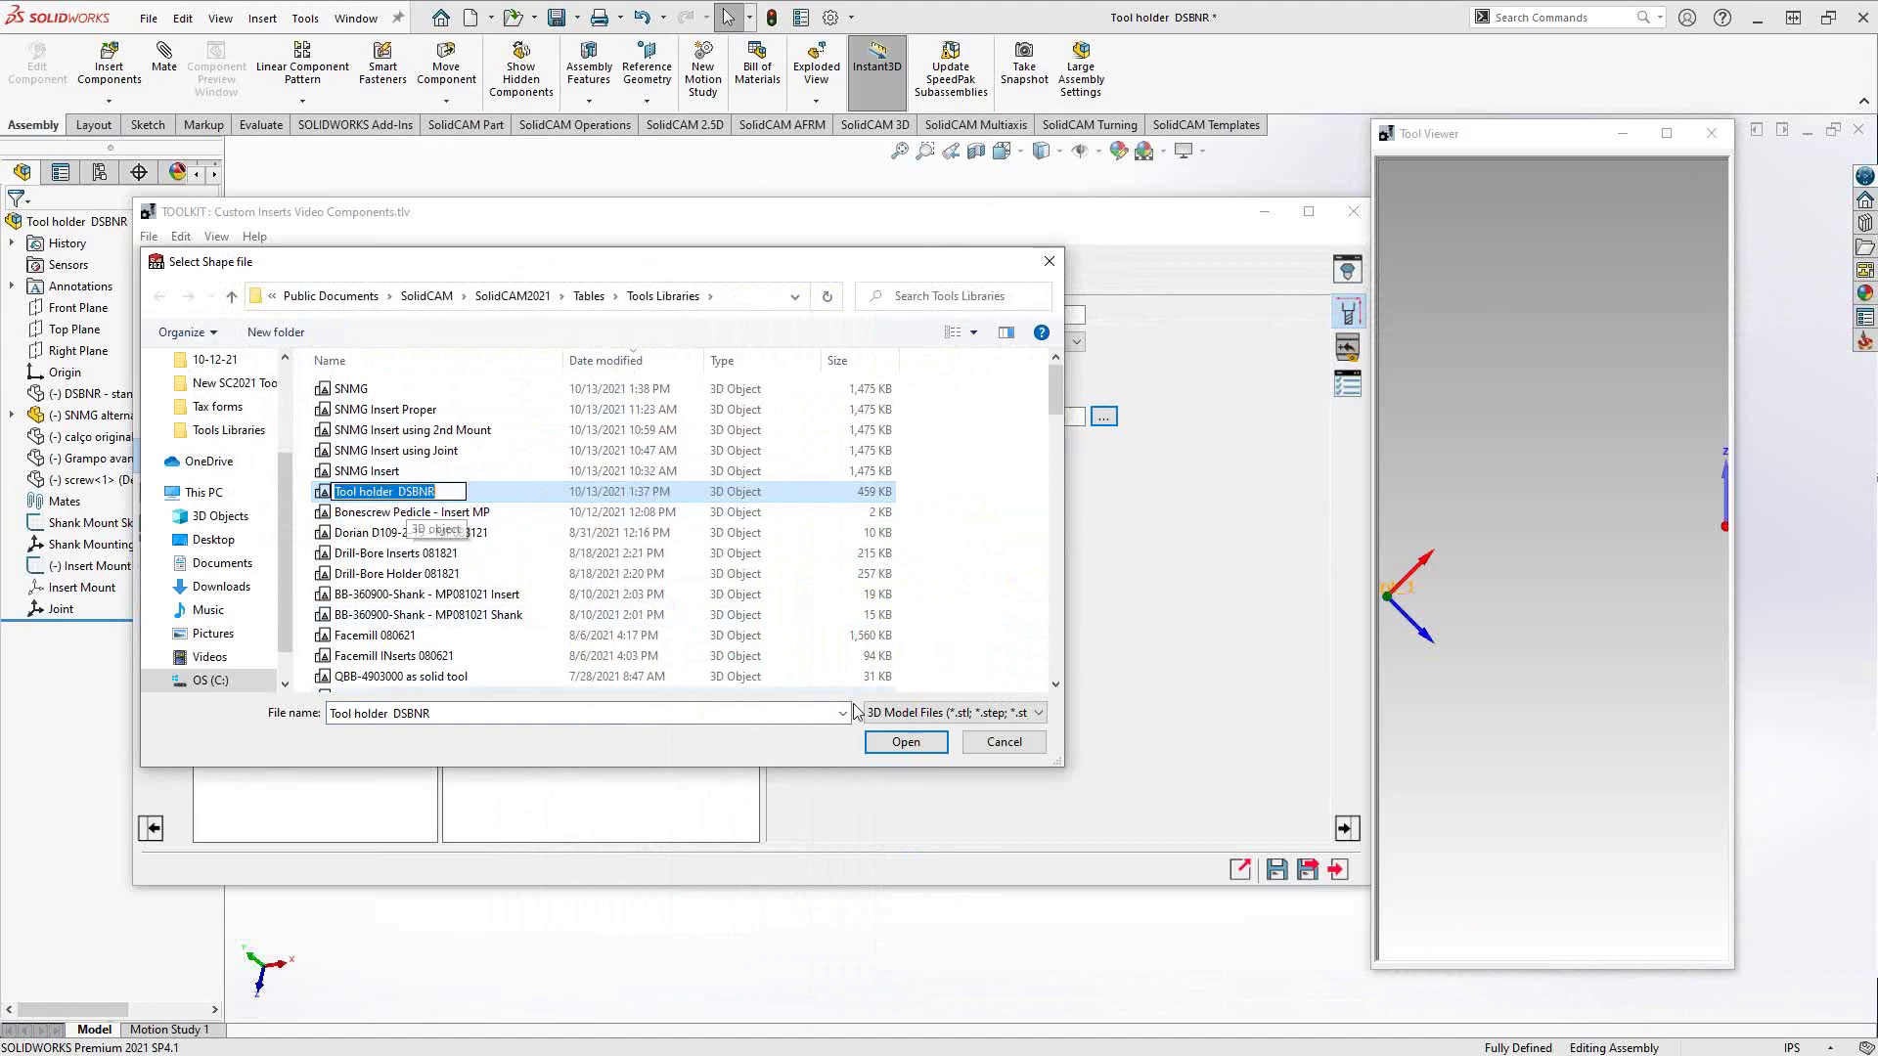
pyautogui.click(905, 742)
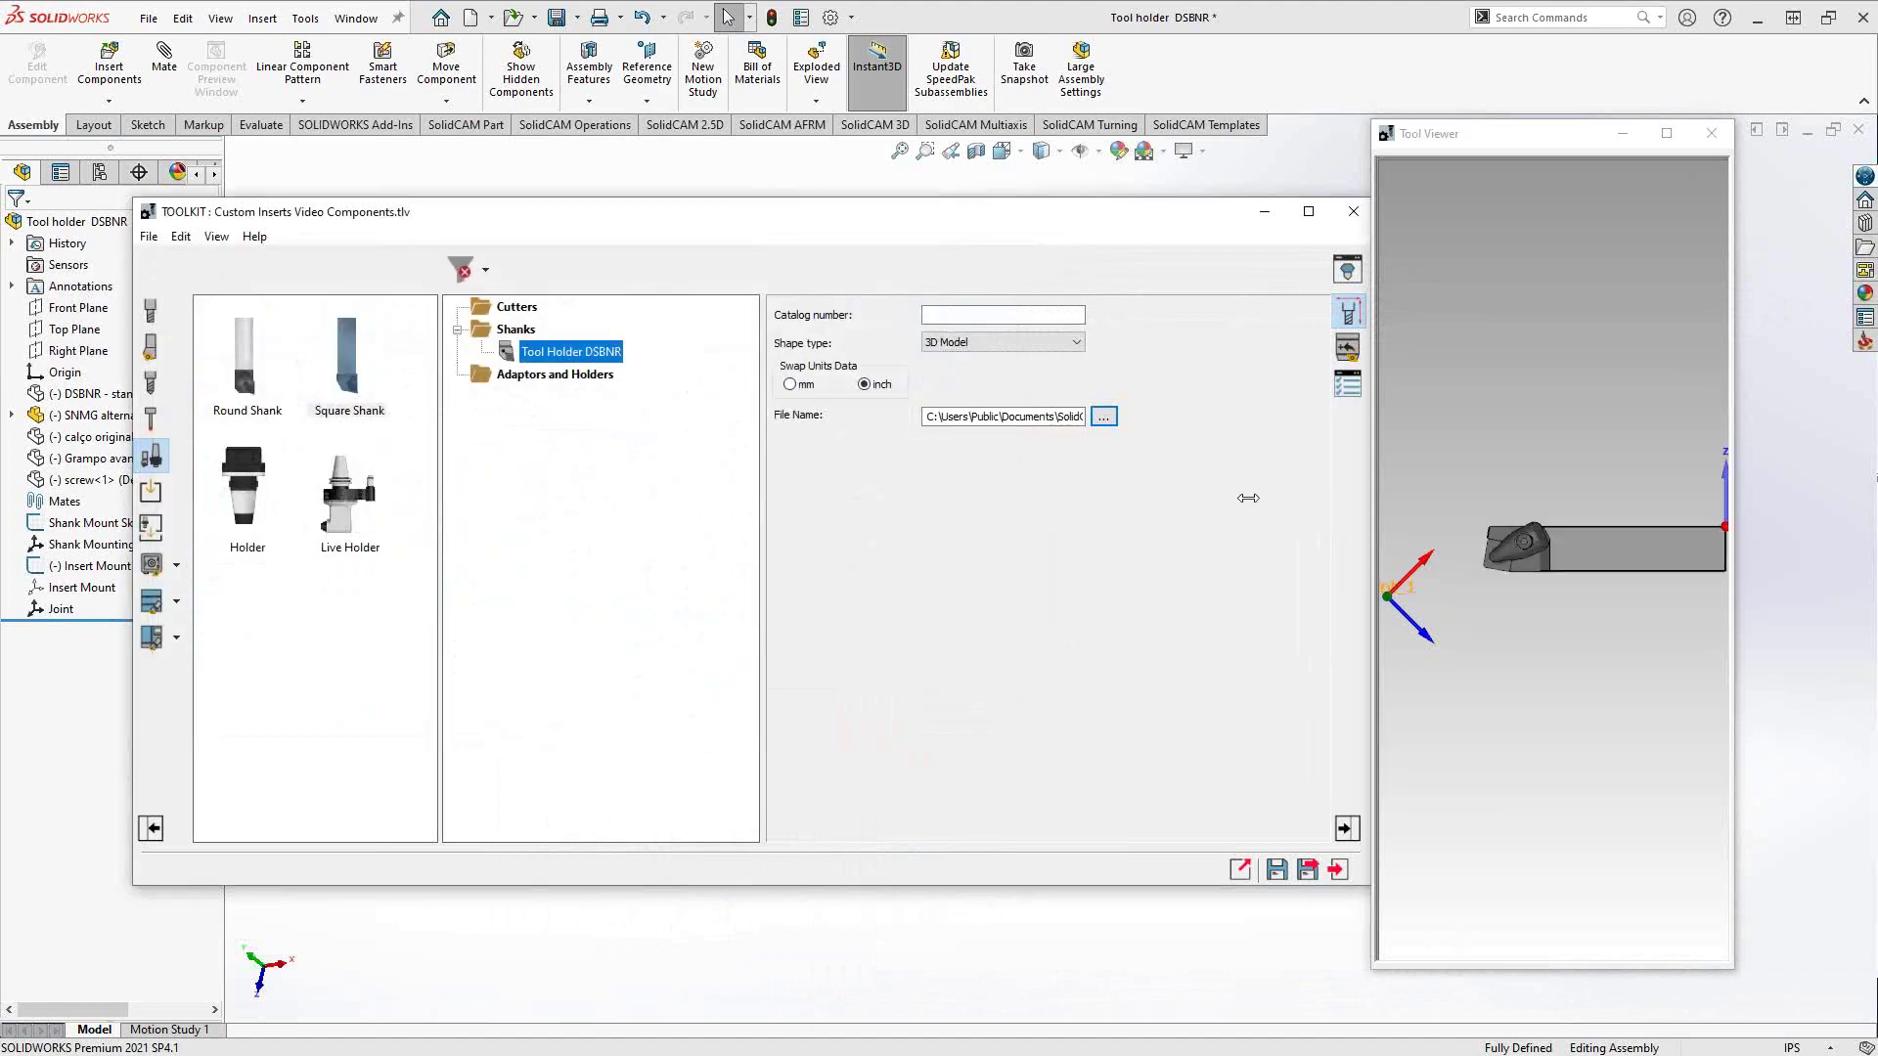
pyautogui.moveTo(1592, 561); pyautogui.dragTo(1615, 921, button='middle')
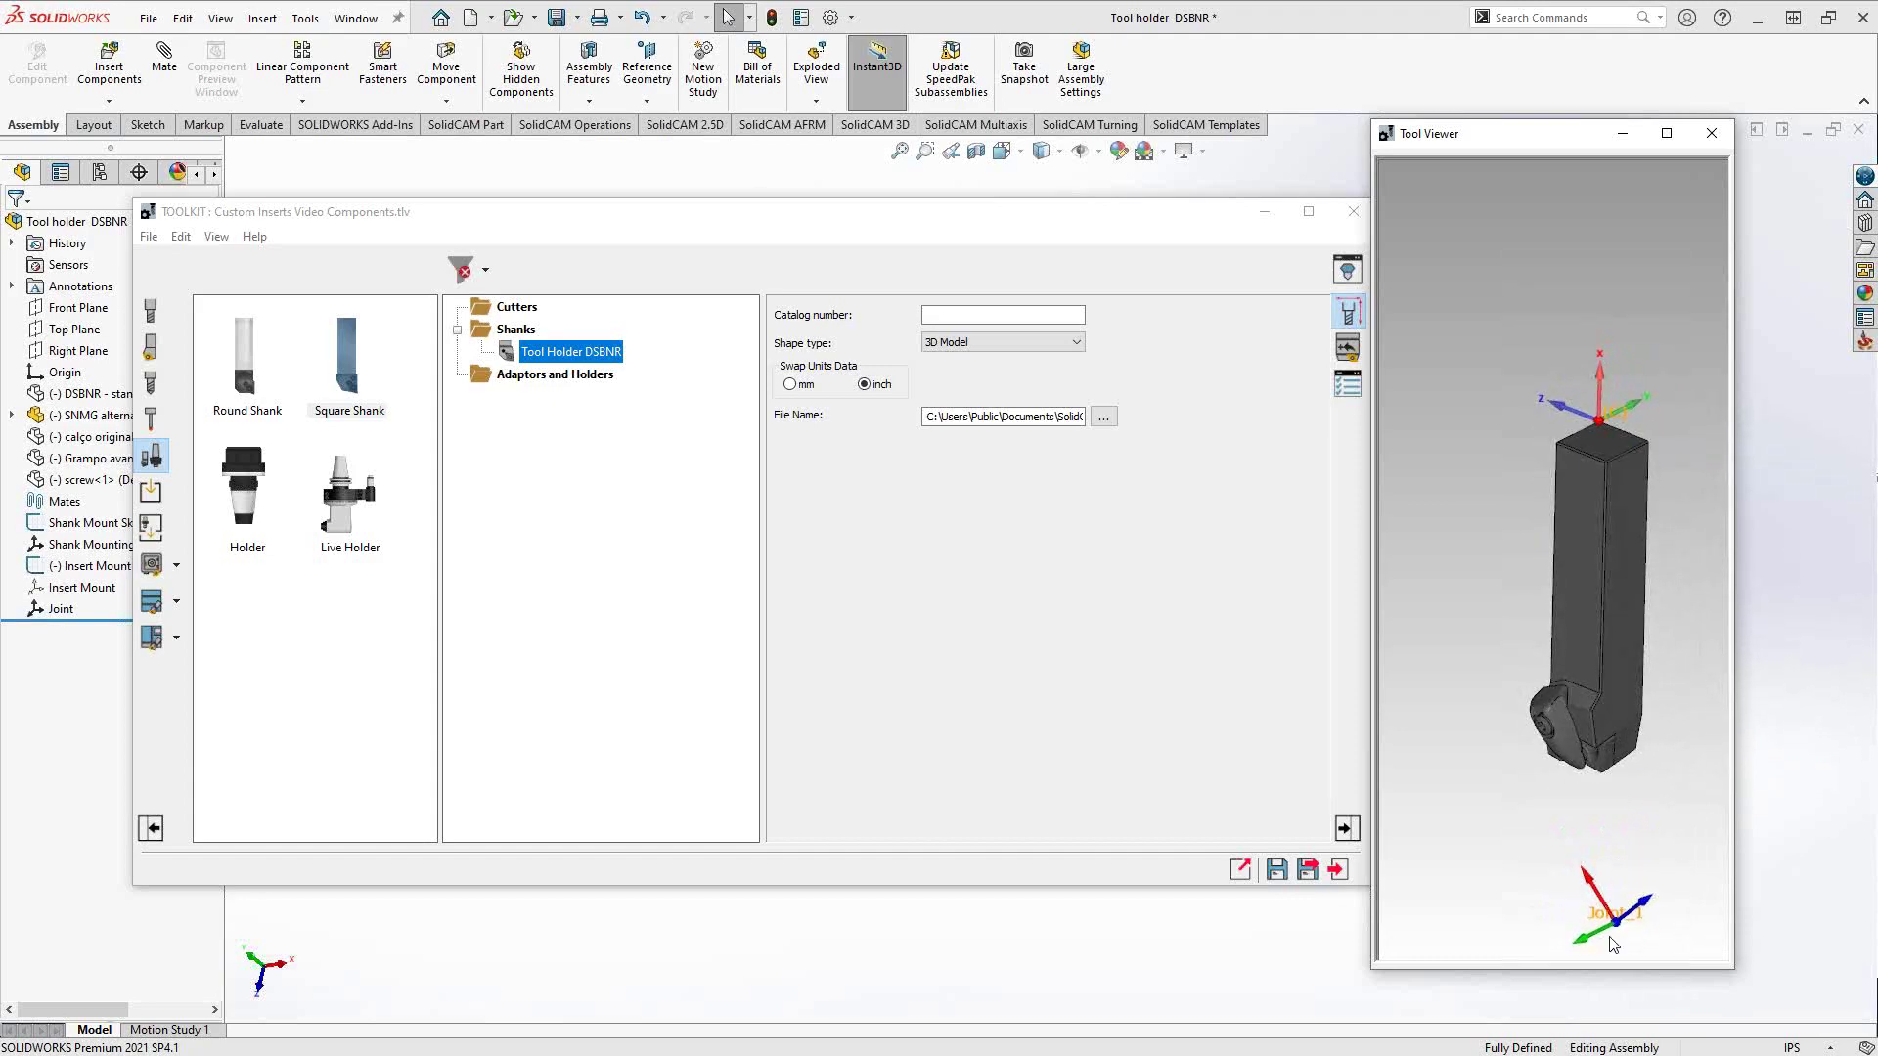
pyautogui.click(1348, 350)
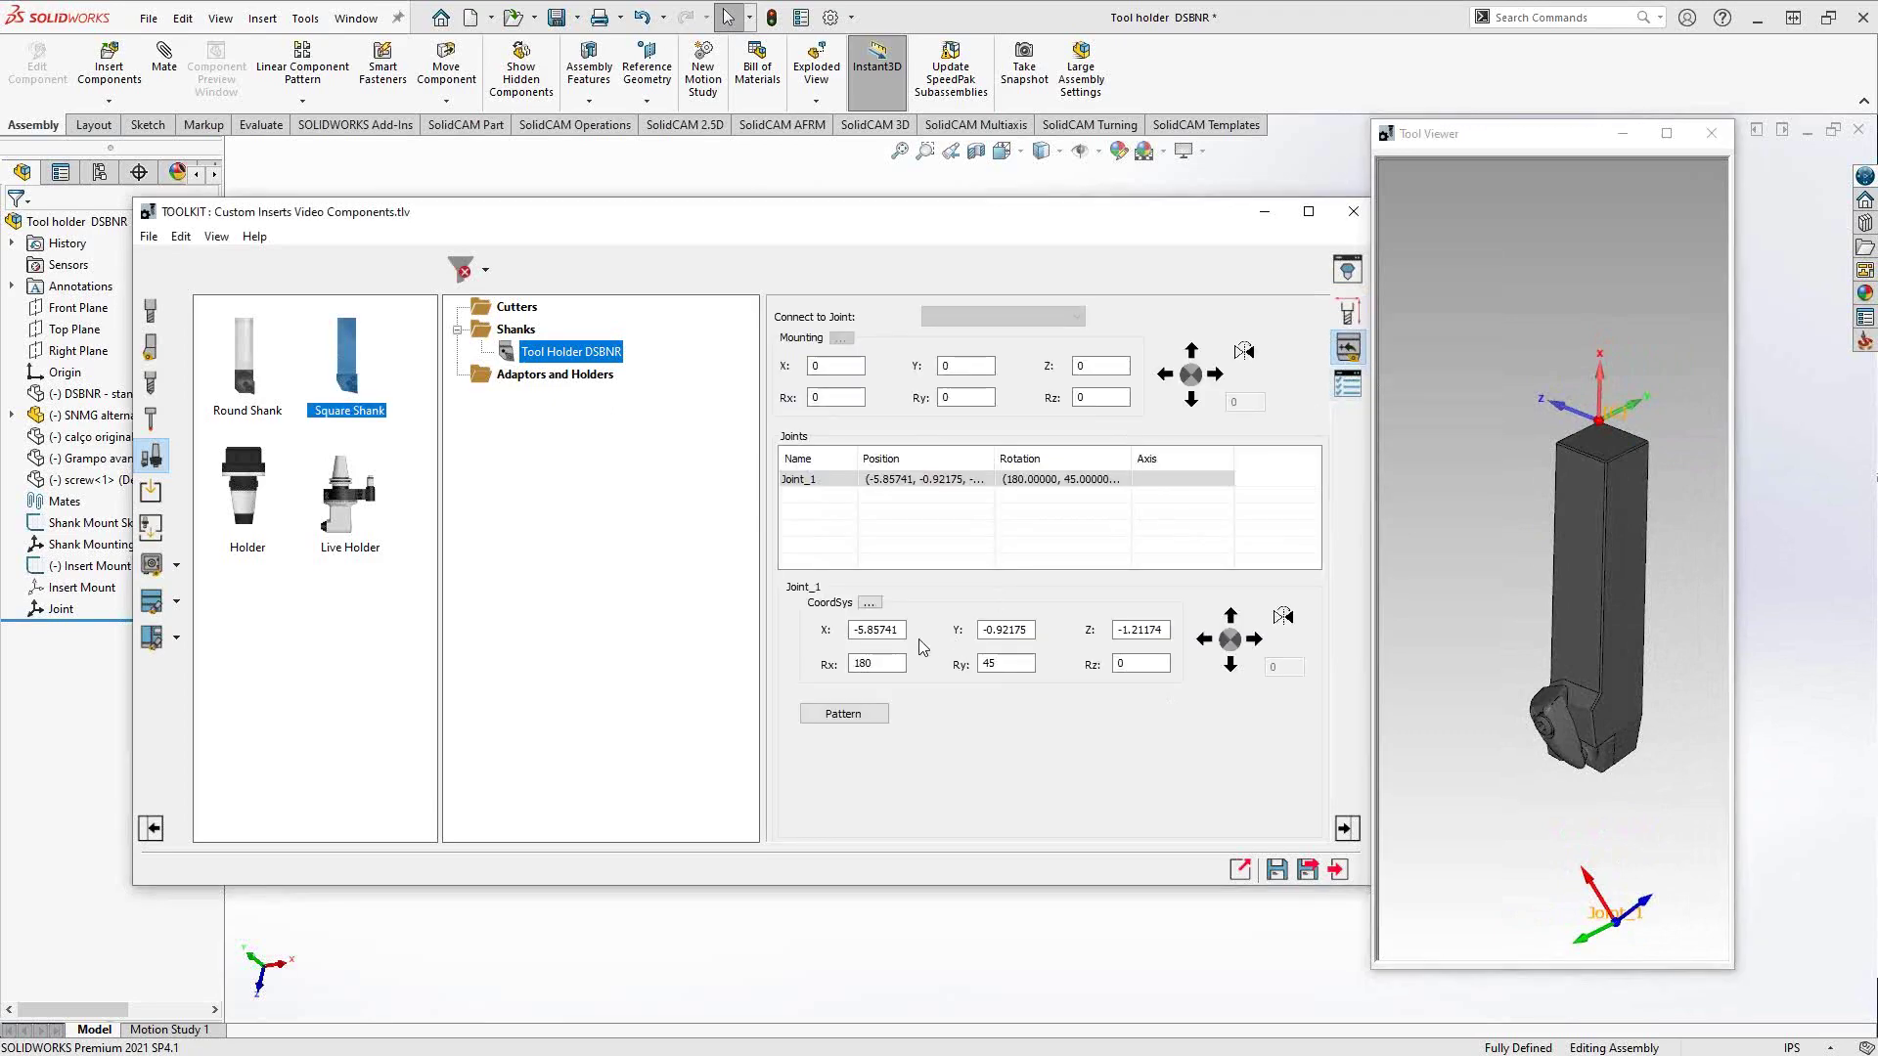
# - Calculate Joint_1's coordinate-system relation, choosing Shank Mounting as the master
pyautogui.click(502, 354)
pyautogui.moveTo(553, 219)
pyautogui.mouseDown()
pyautogui.moveTo(545, 417)
pyautogui.moveTo(543, 204)
pyautogui.mouseUp()
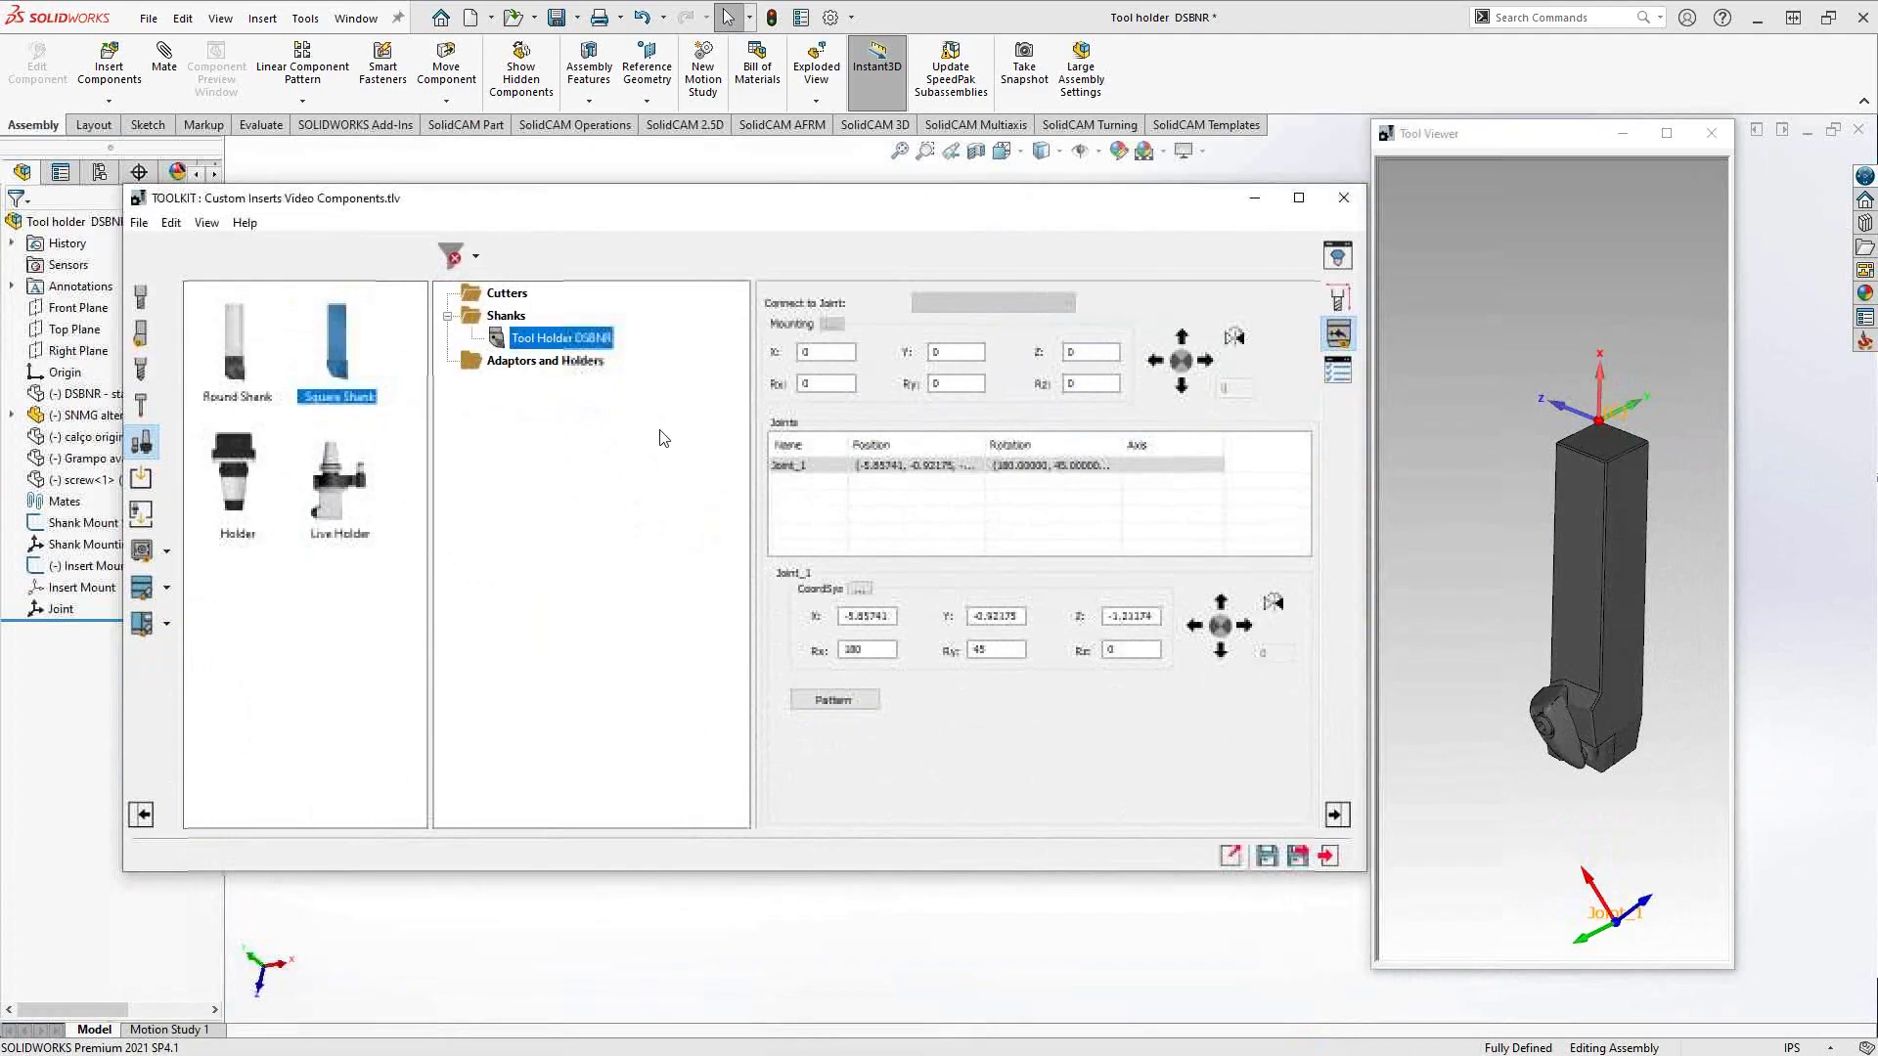
pyautogui.click(860, 590)
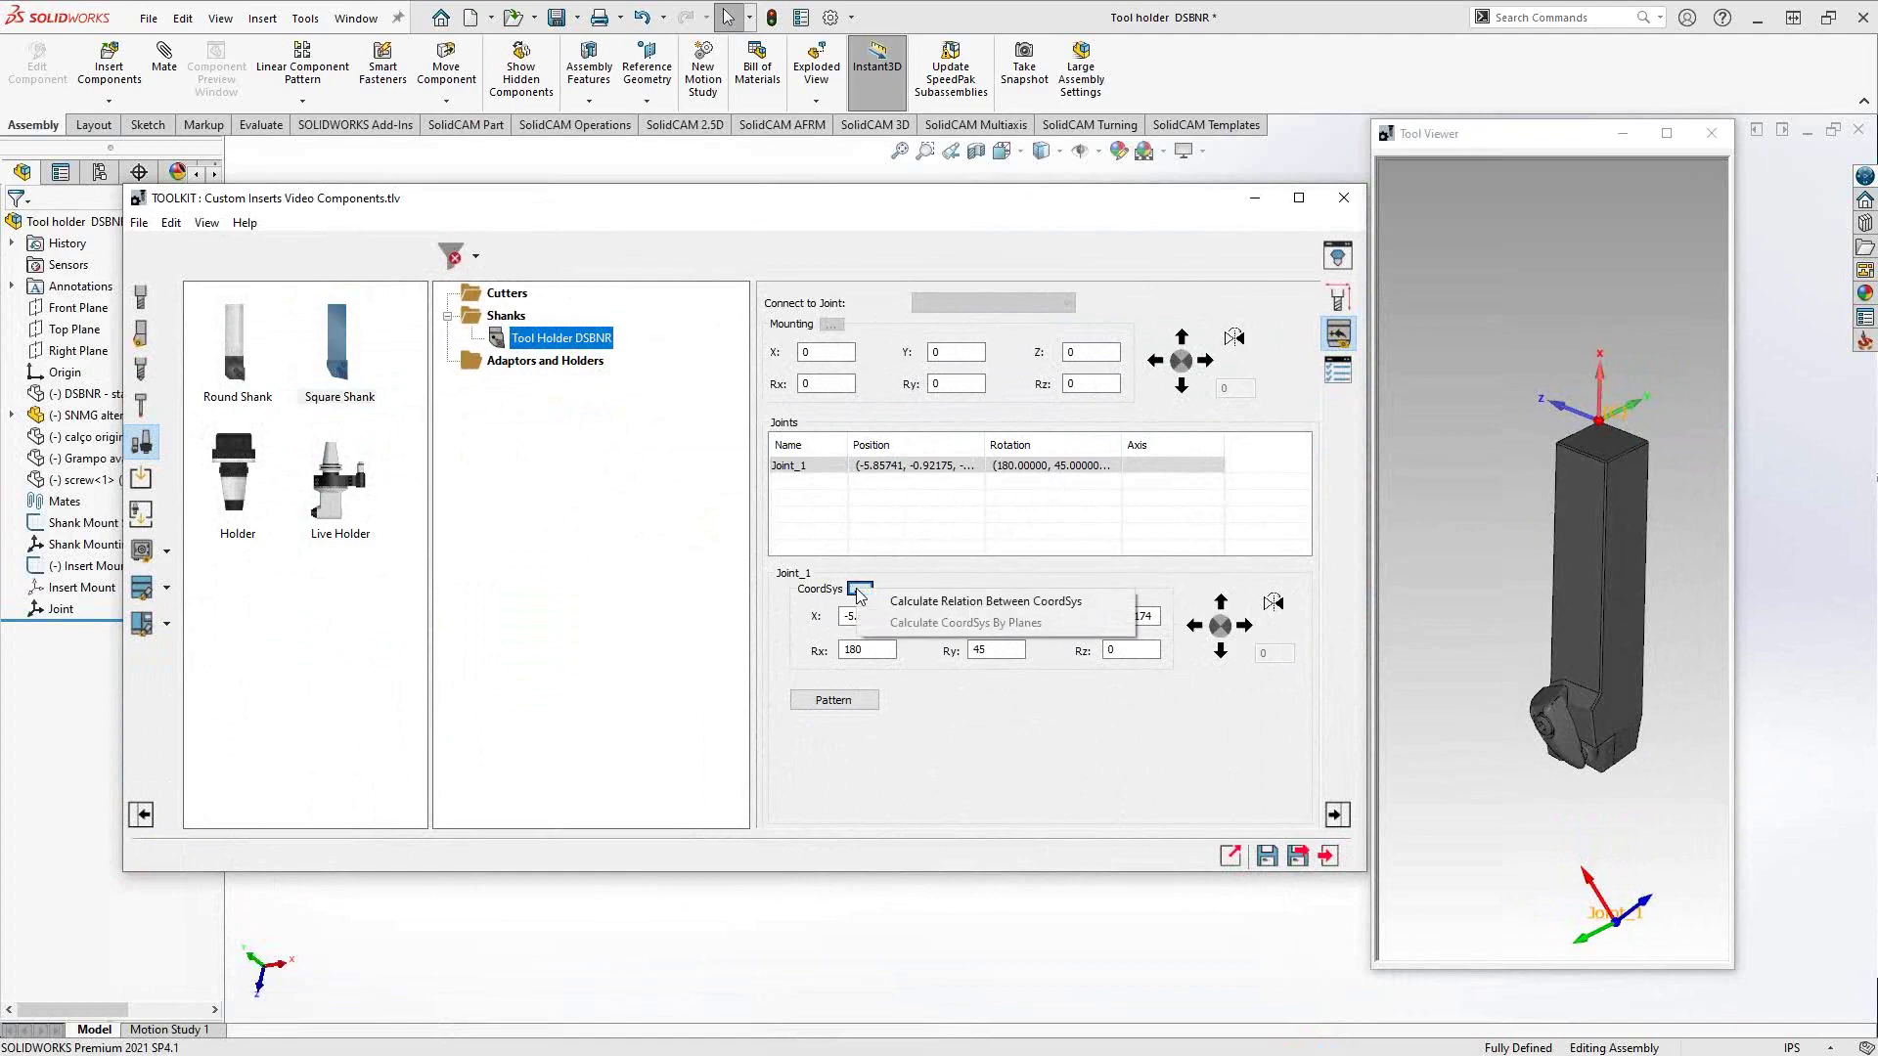
pyautogui.click(937, 603)
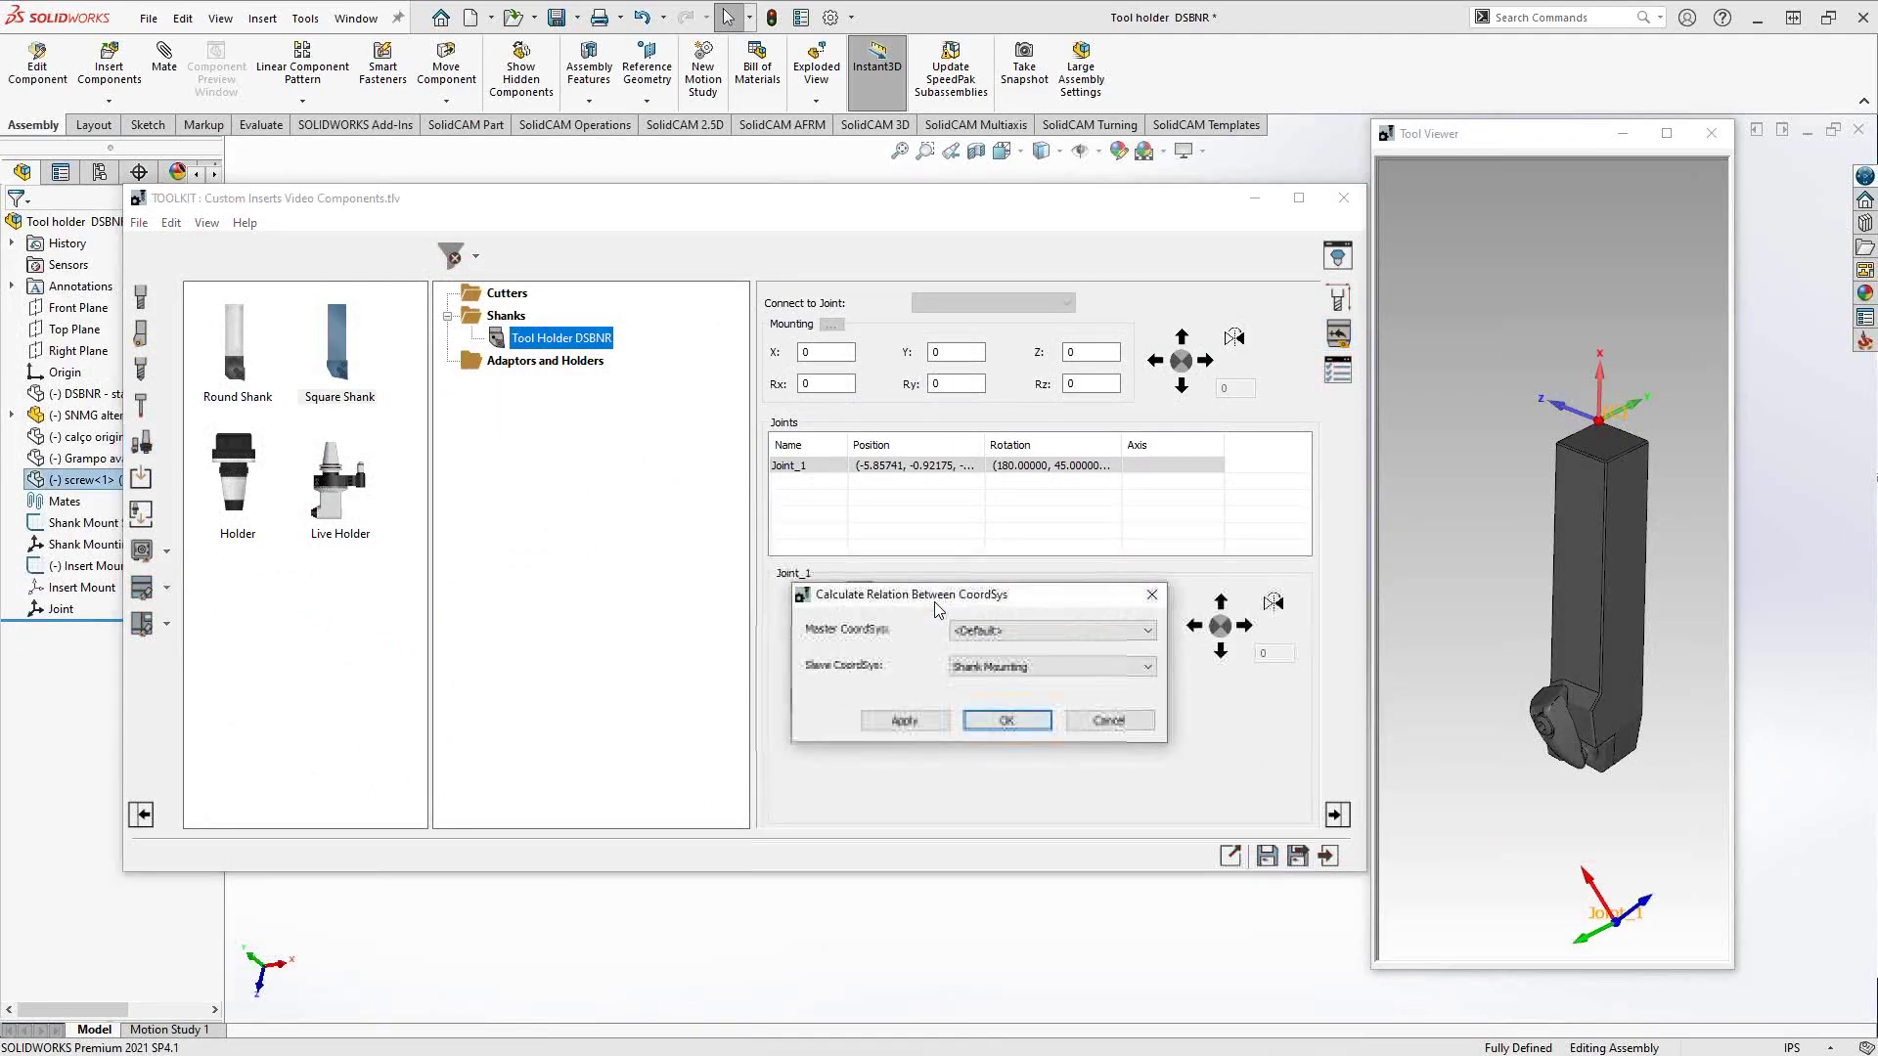
pyautogui.moveTo(910, 598); pyautogui.dragTo(923, 618)
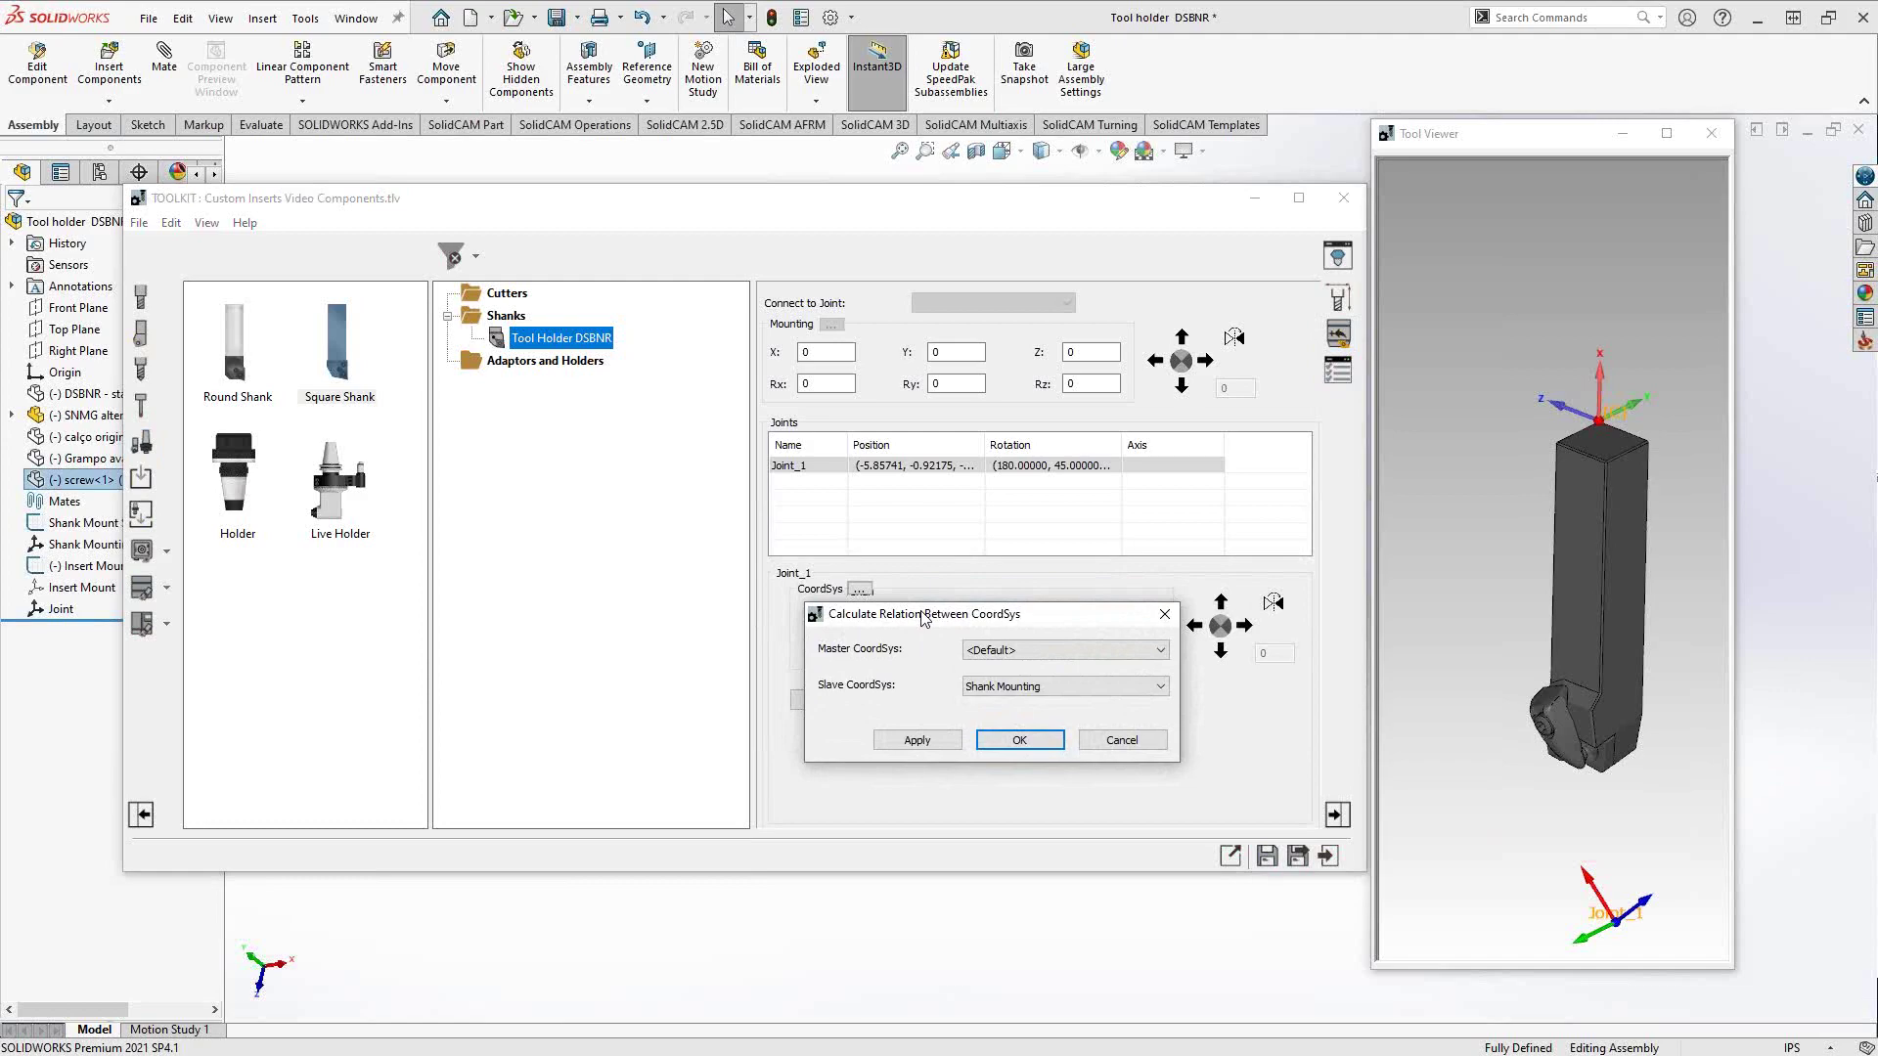
pyautogui.click(995, 652)
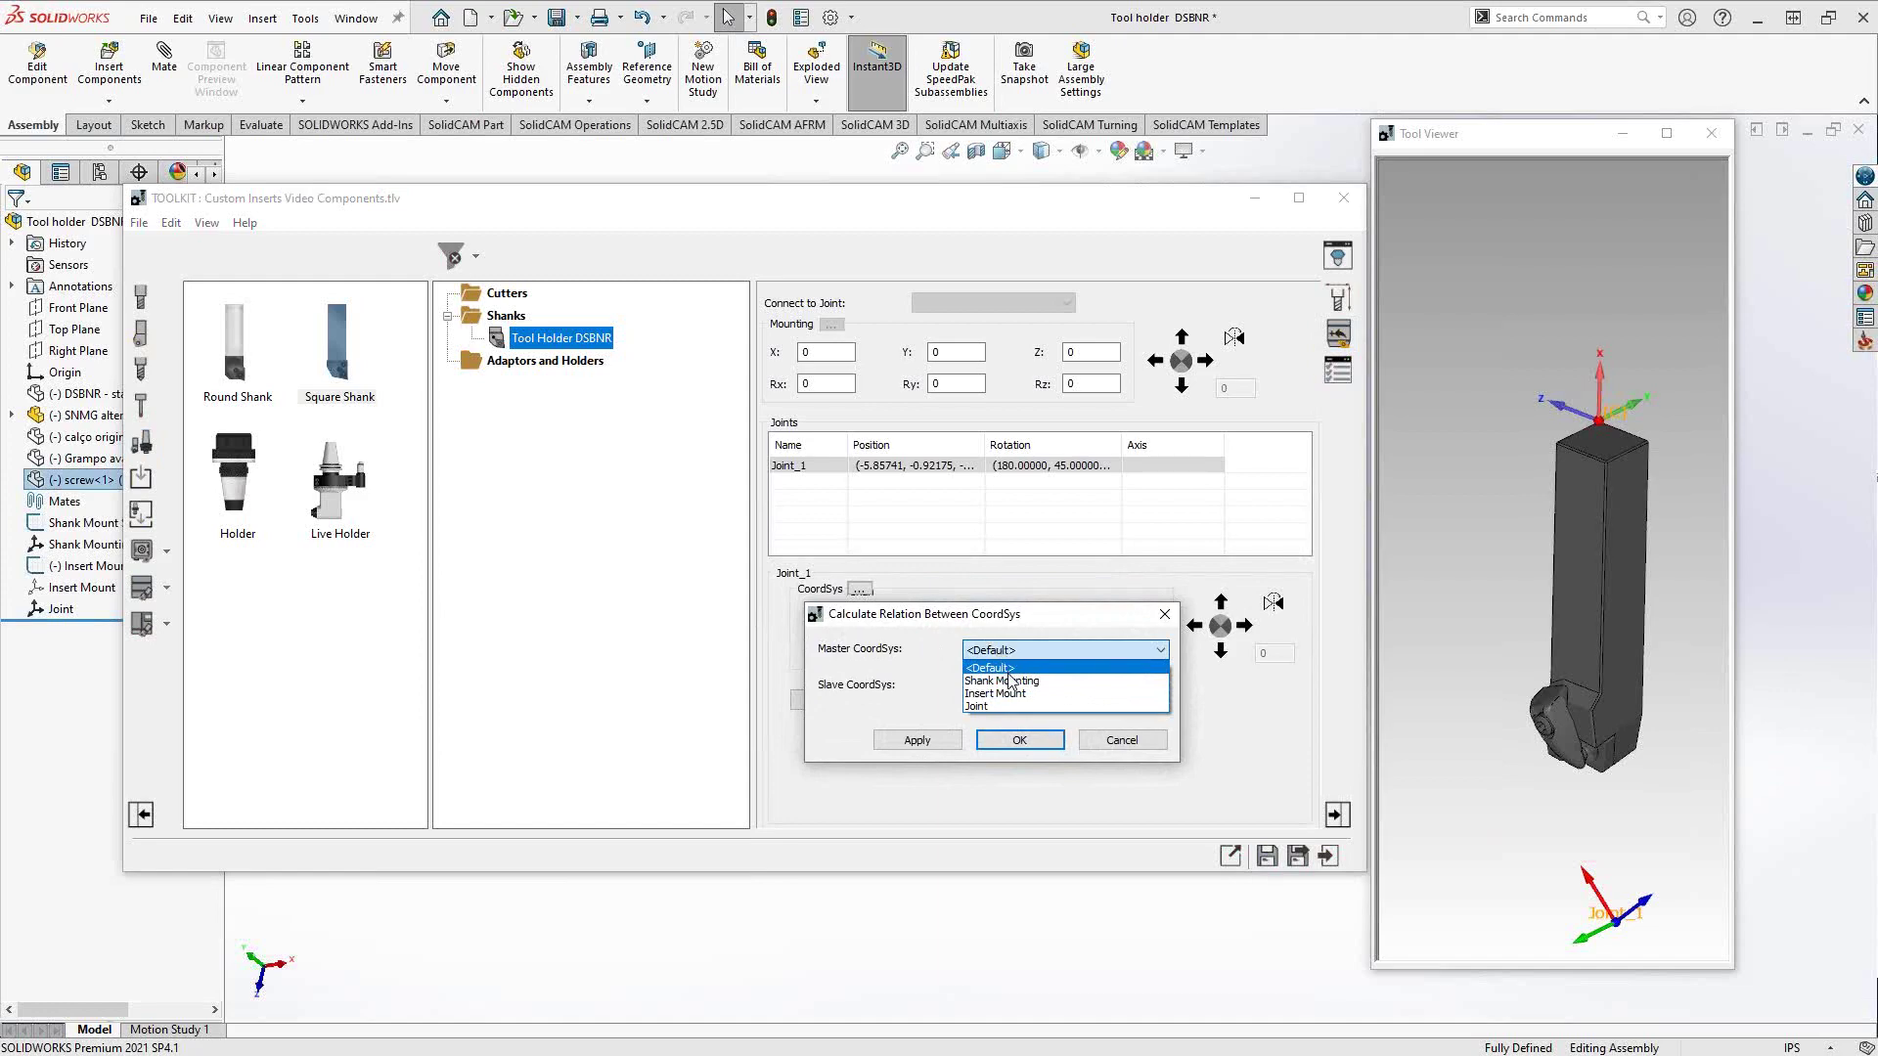
pyautogui.click(1011, 680)
pyautogui.click(1519, 433)
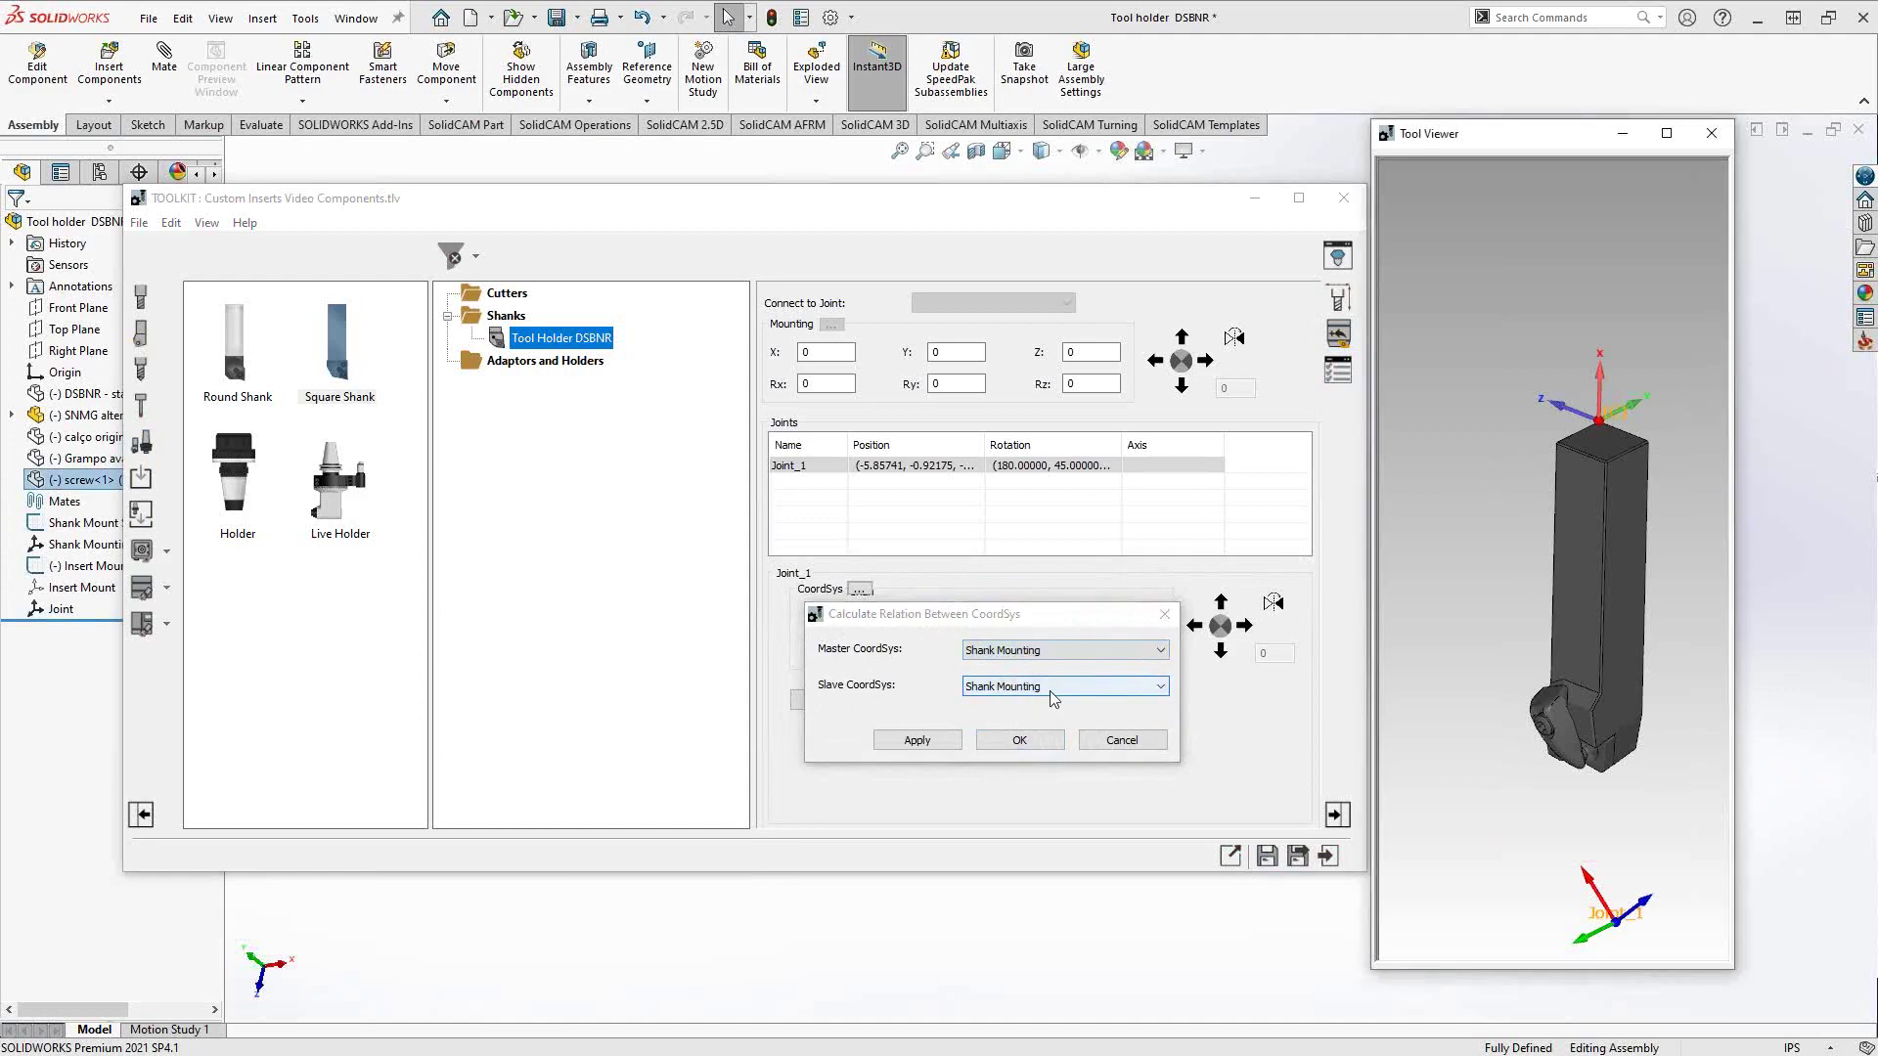
# - Set Joint as slave and apply, placing Joint_1 at X -3.94542, Ry -34.39752
pyautogui.moveTo(870, 616)
pyautogui.mouseDown()
pyautogui.moveTo(880, 714)
pyautogui.moveTo(886, 610)
pyautogui.mouseUp()
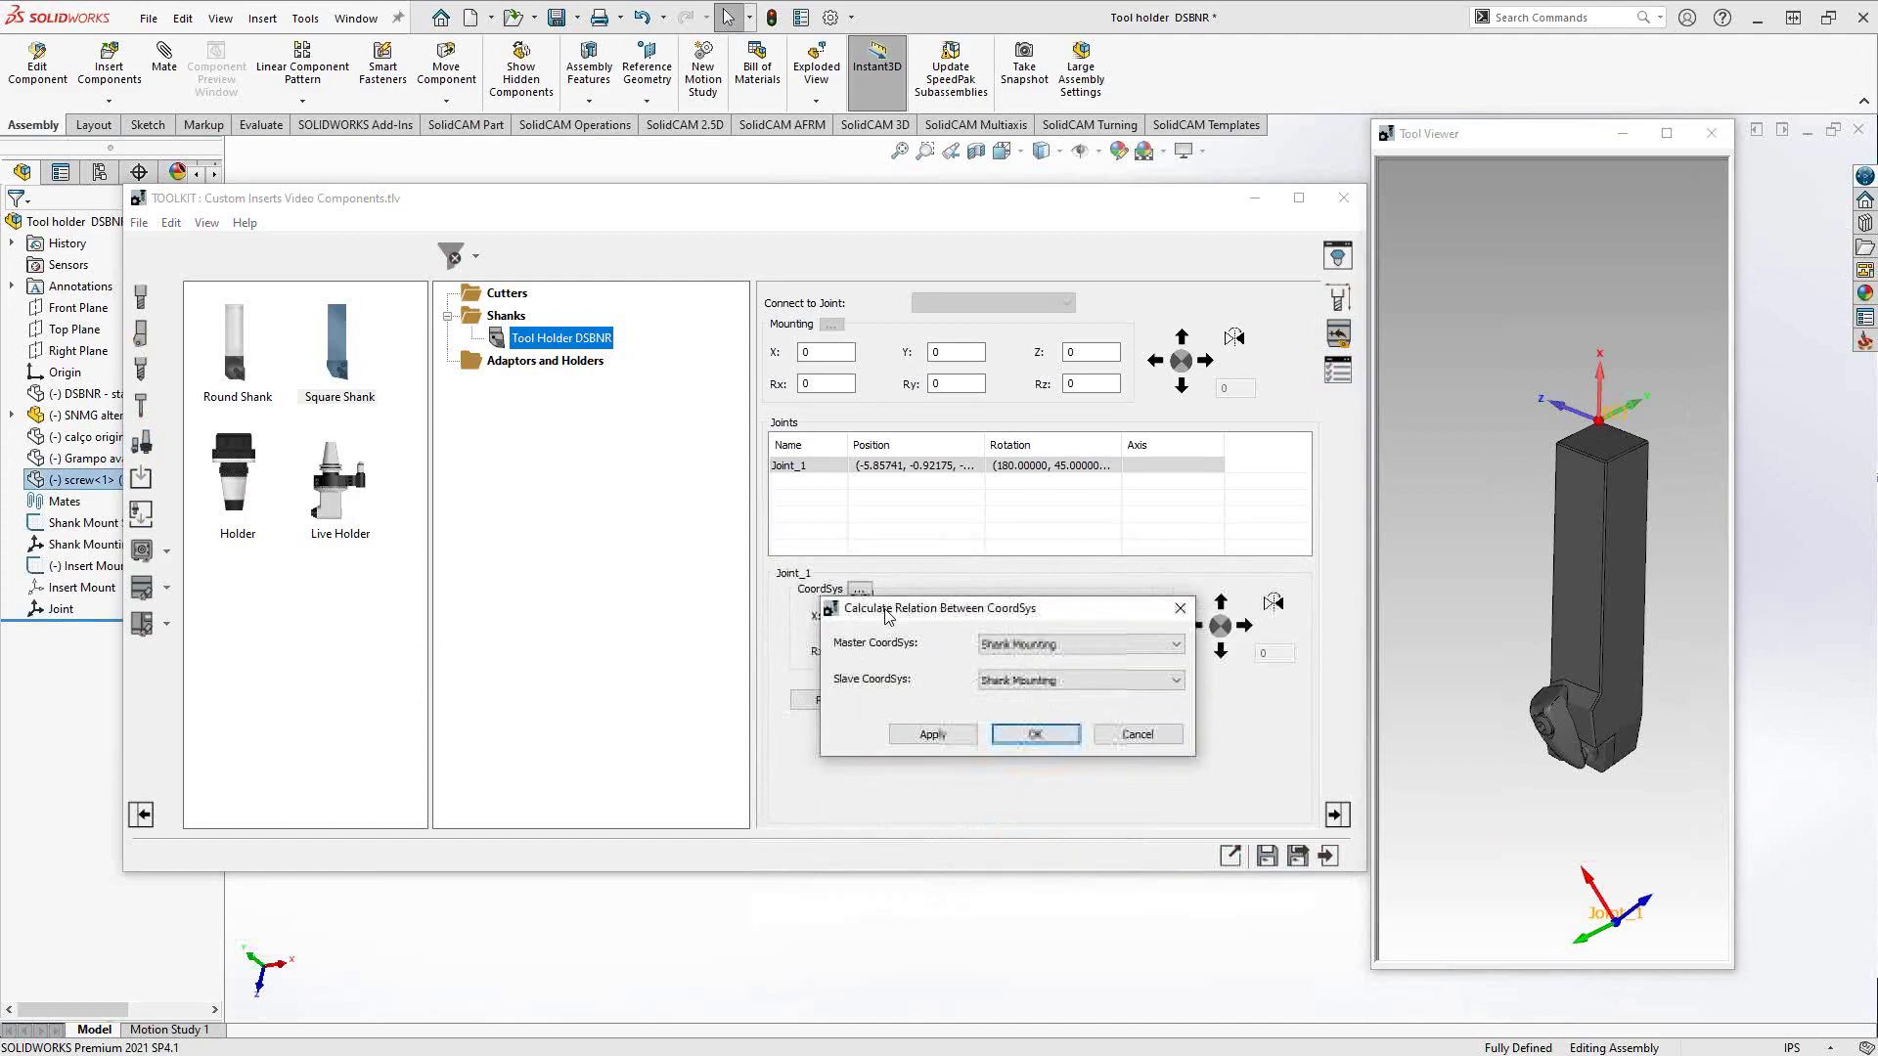
pyautogui.click(1044, 682)
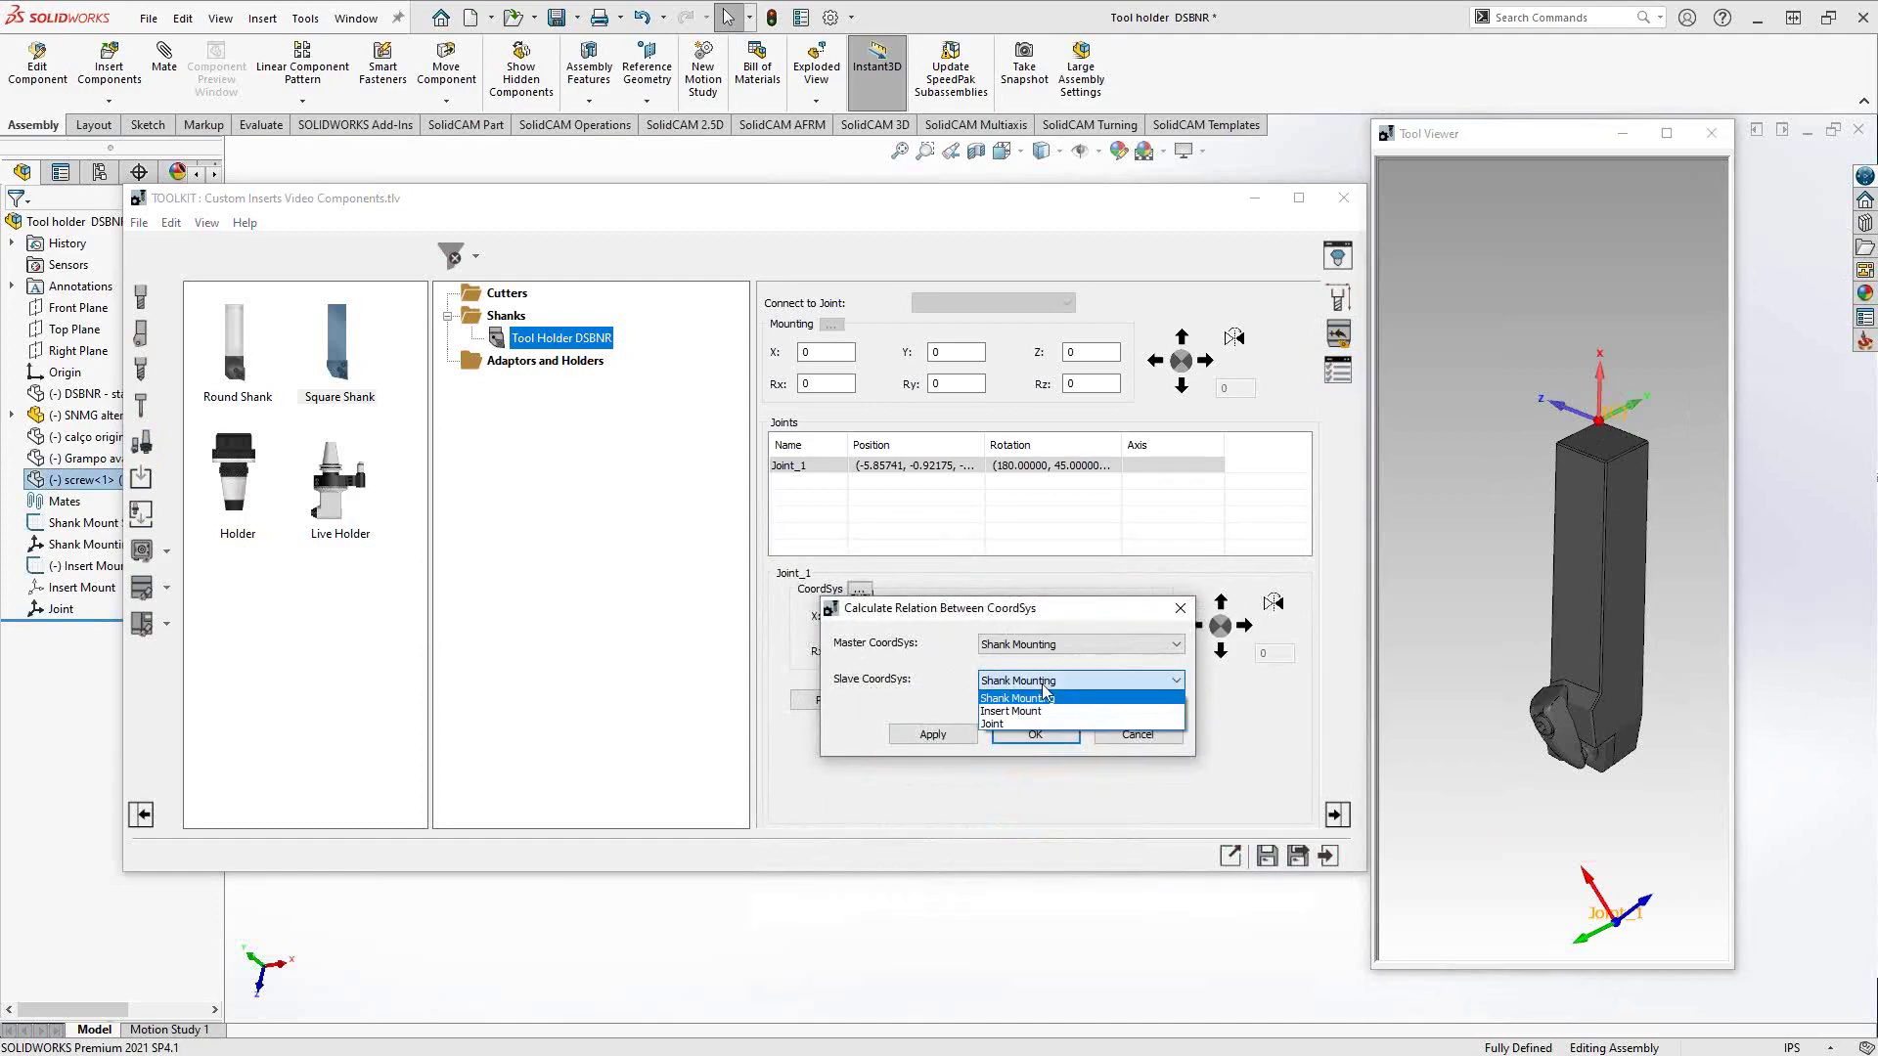
pyautogui.click(994, 729)
pyautogui.click(932, 734)
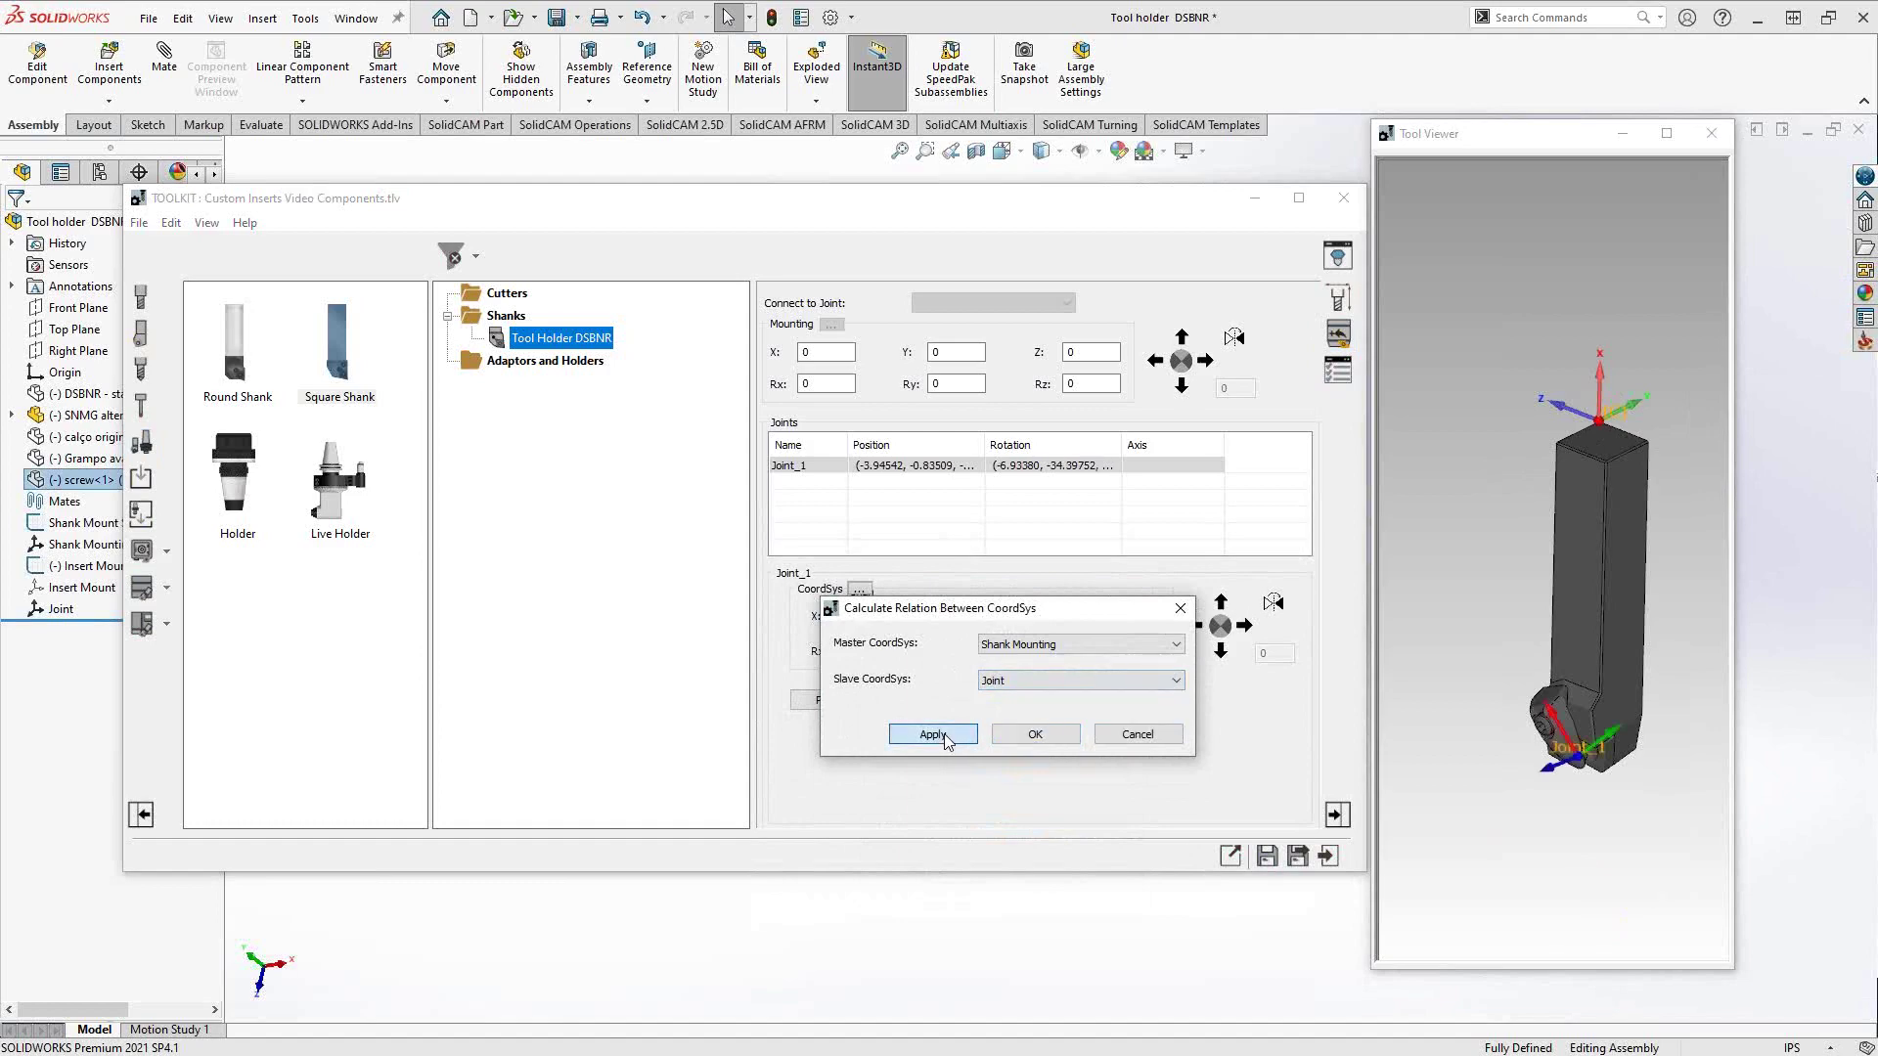
pyautogui.moveTo(1568, 794); pyautogui.dragTo(1510, 758, button='middle')
pyautogui.click(1056, 736)
pyautogui.click(1538, 710)
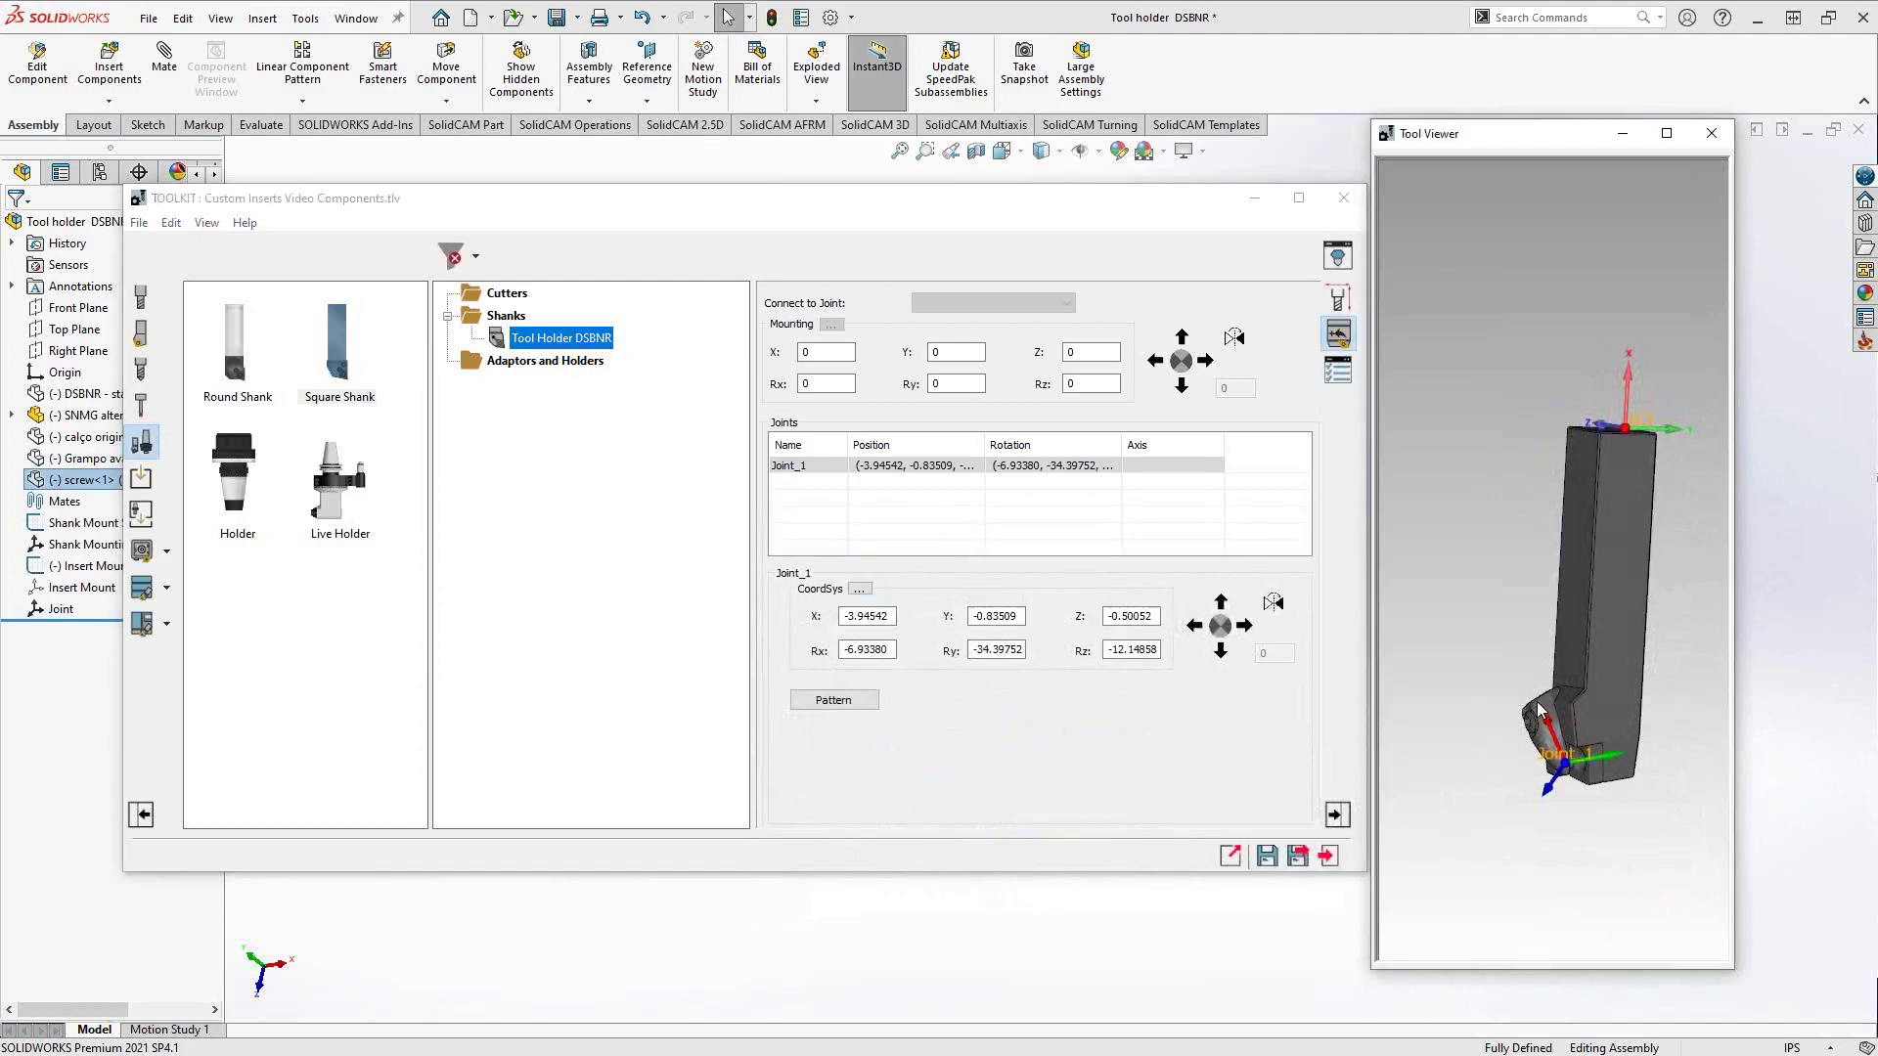
pyautogui.moveTo(1607, 646); pyautogui.dragTo(1598, 755, button='middle')
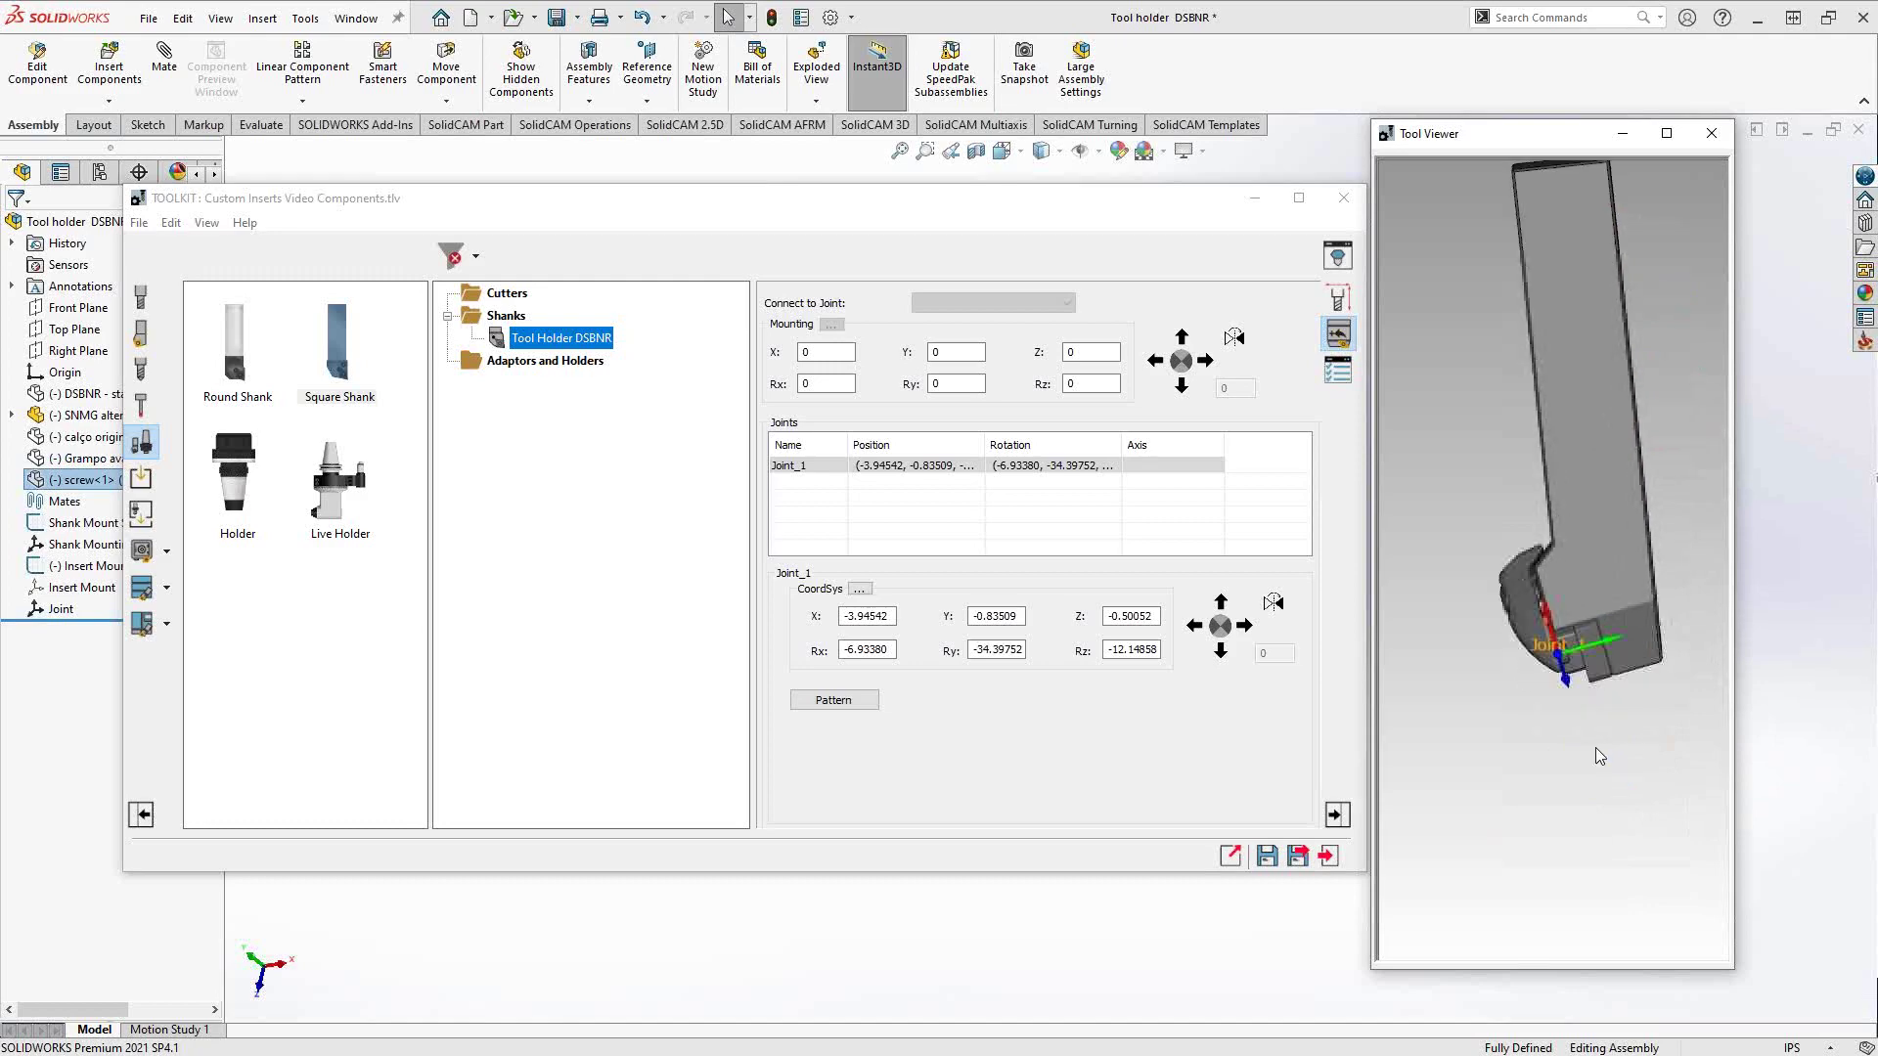
pyautogui.moveTo(1558, 655); pyautogui.dragTo(1452, 586, button='middle')
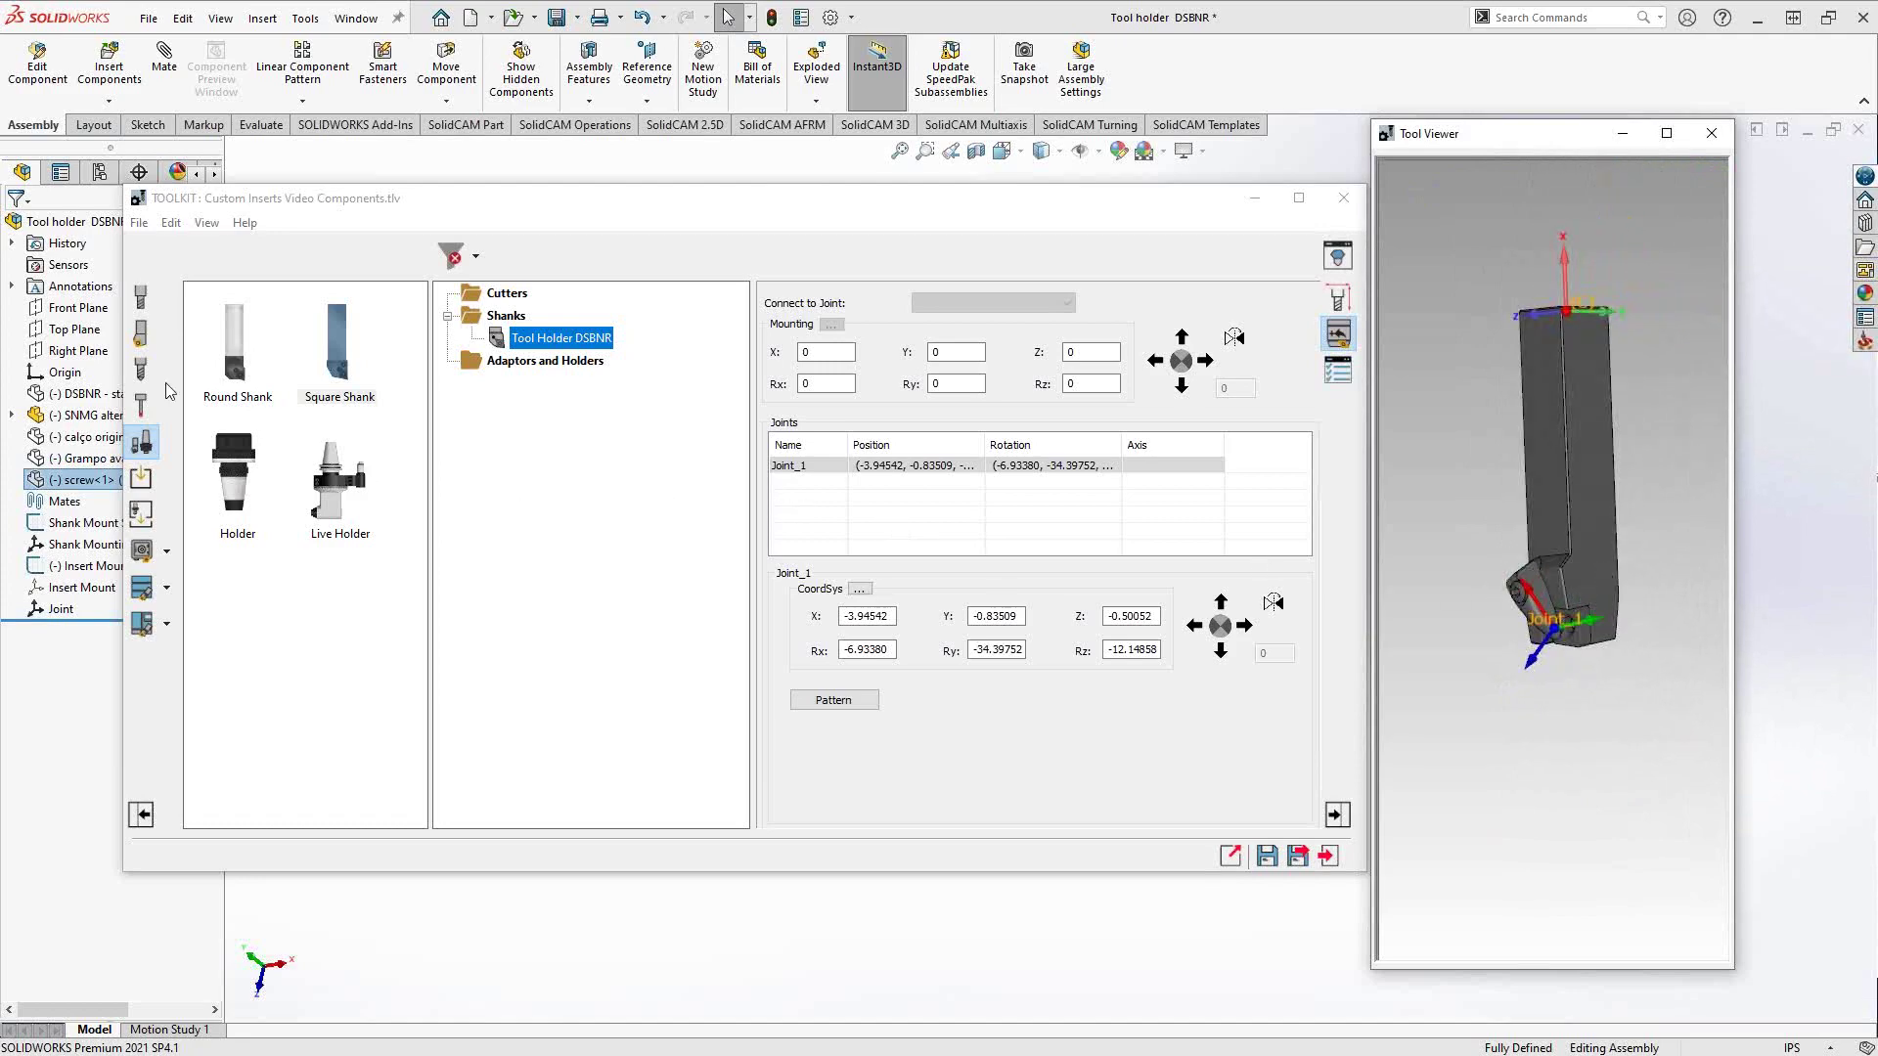
# - Add a Profile insert under Cutters and rename it SNMG
pyautogui.click(141, 334)
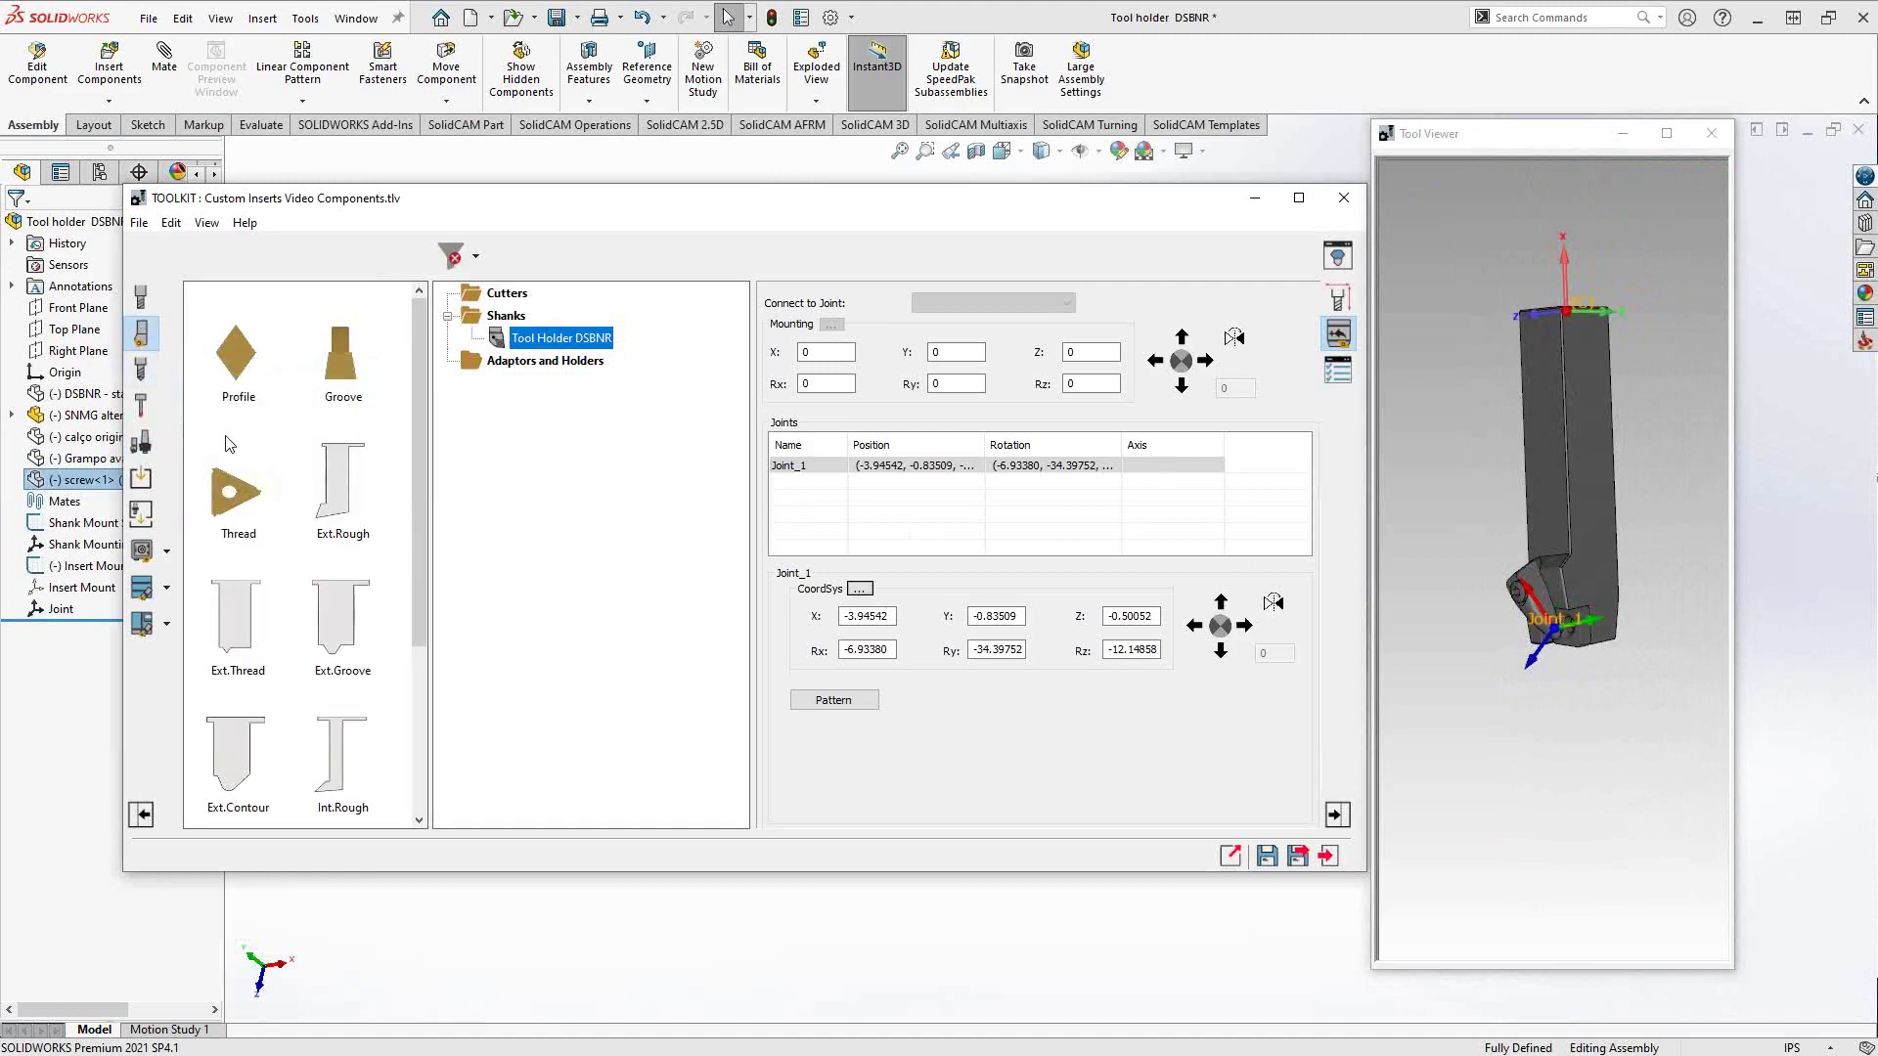
pyautogui.moveTo(235, 368); pyautogui.dragTo(505, 296)
pyautogui.click(527, 316)
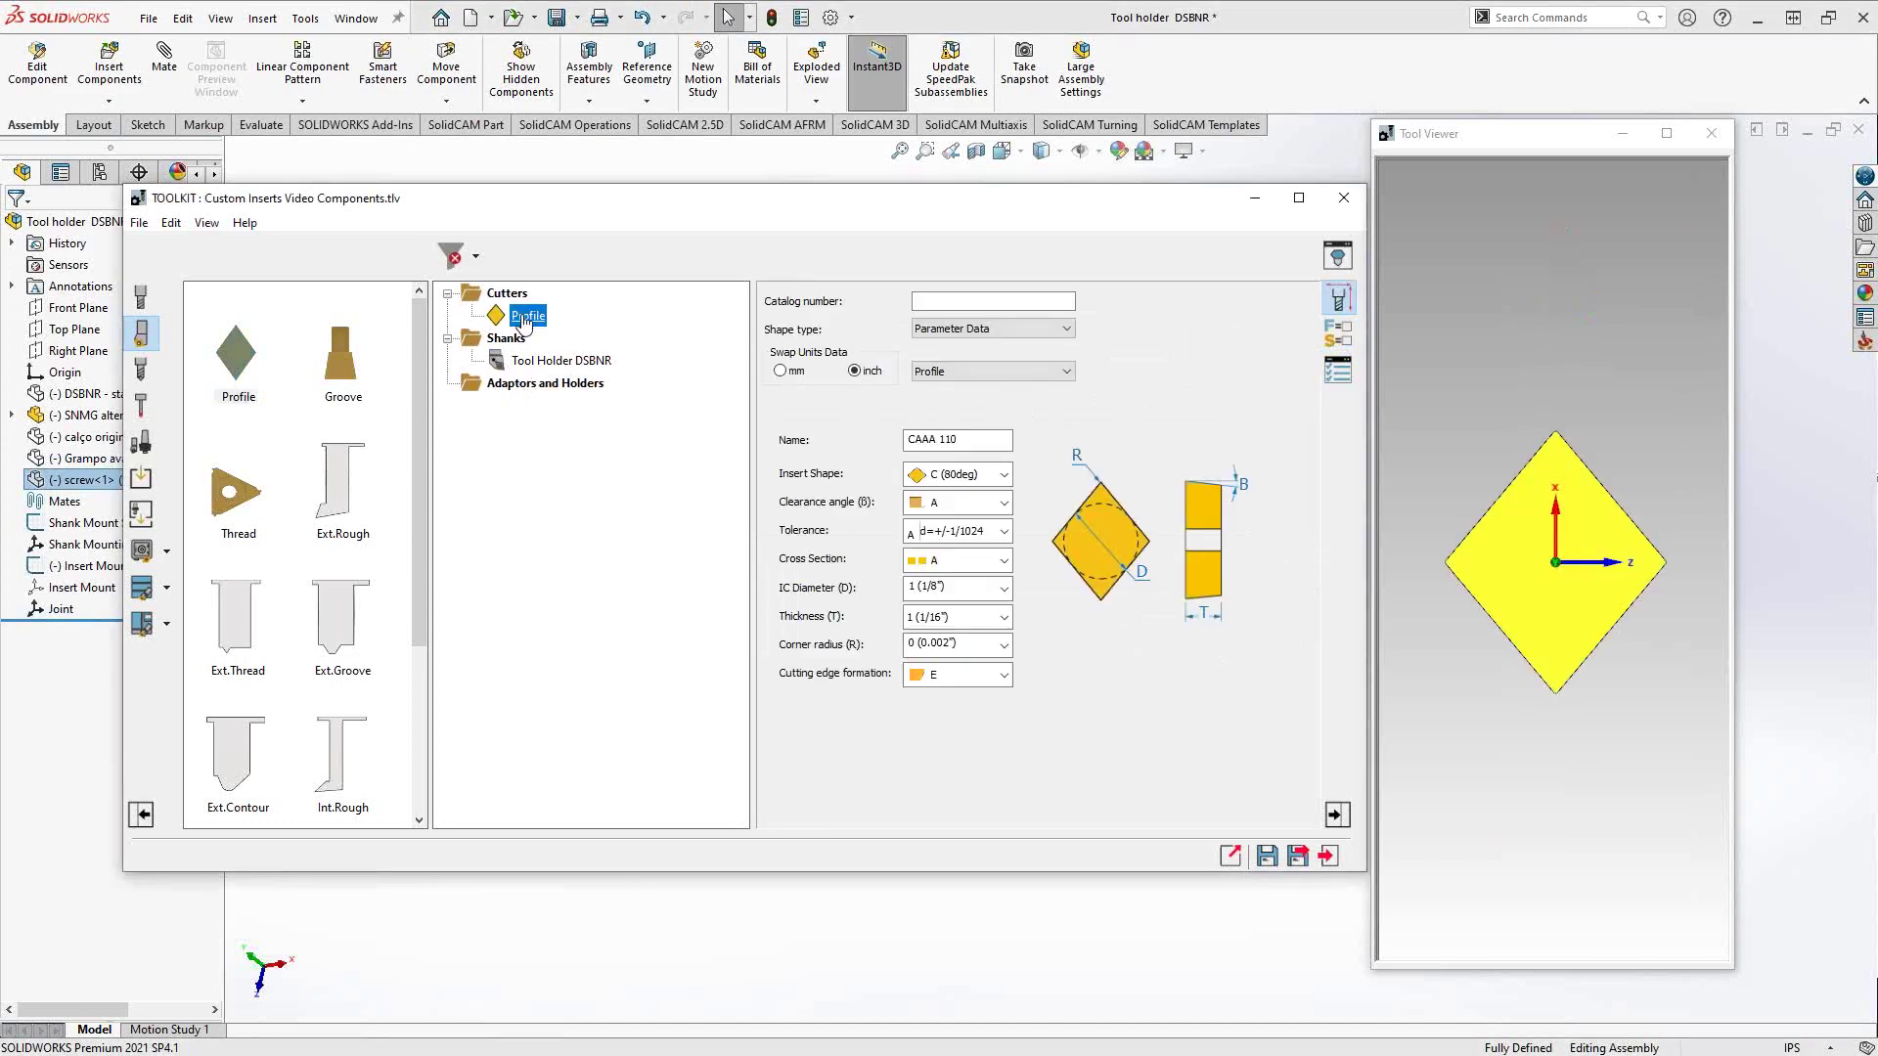
pyautogui.rightClick(526, 317)
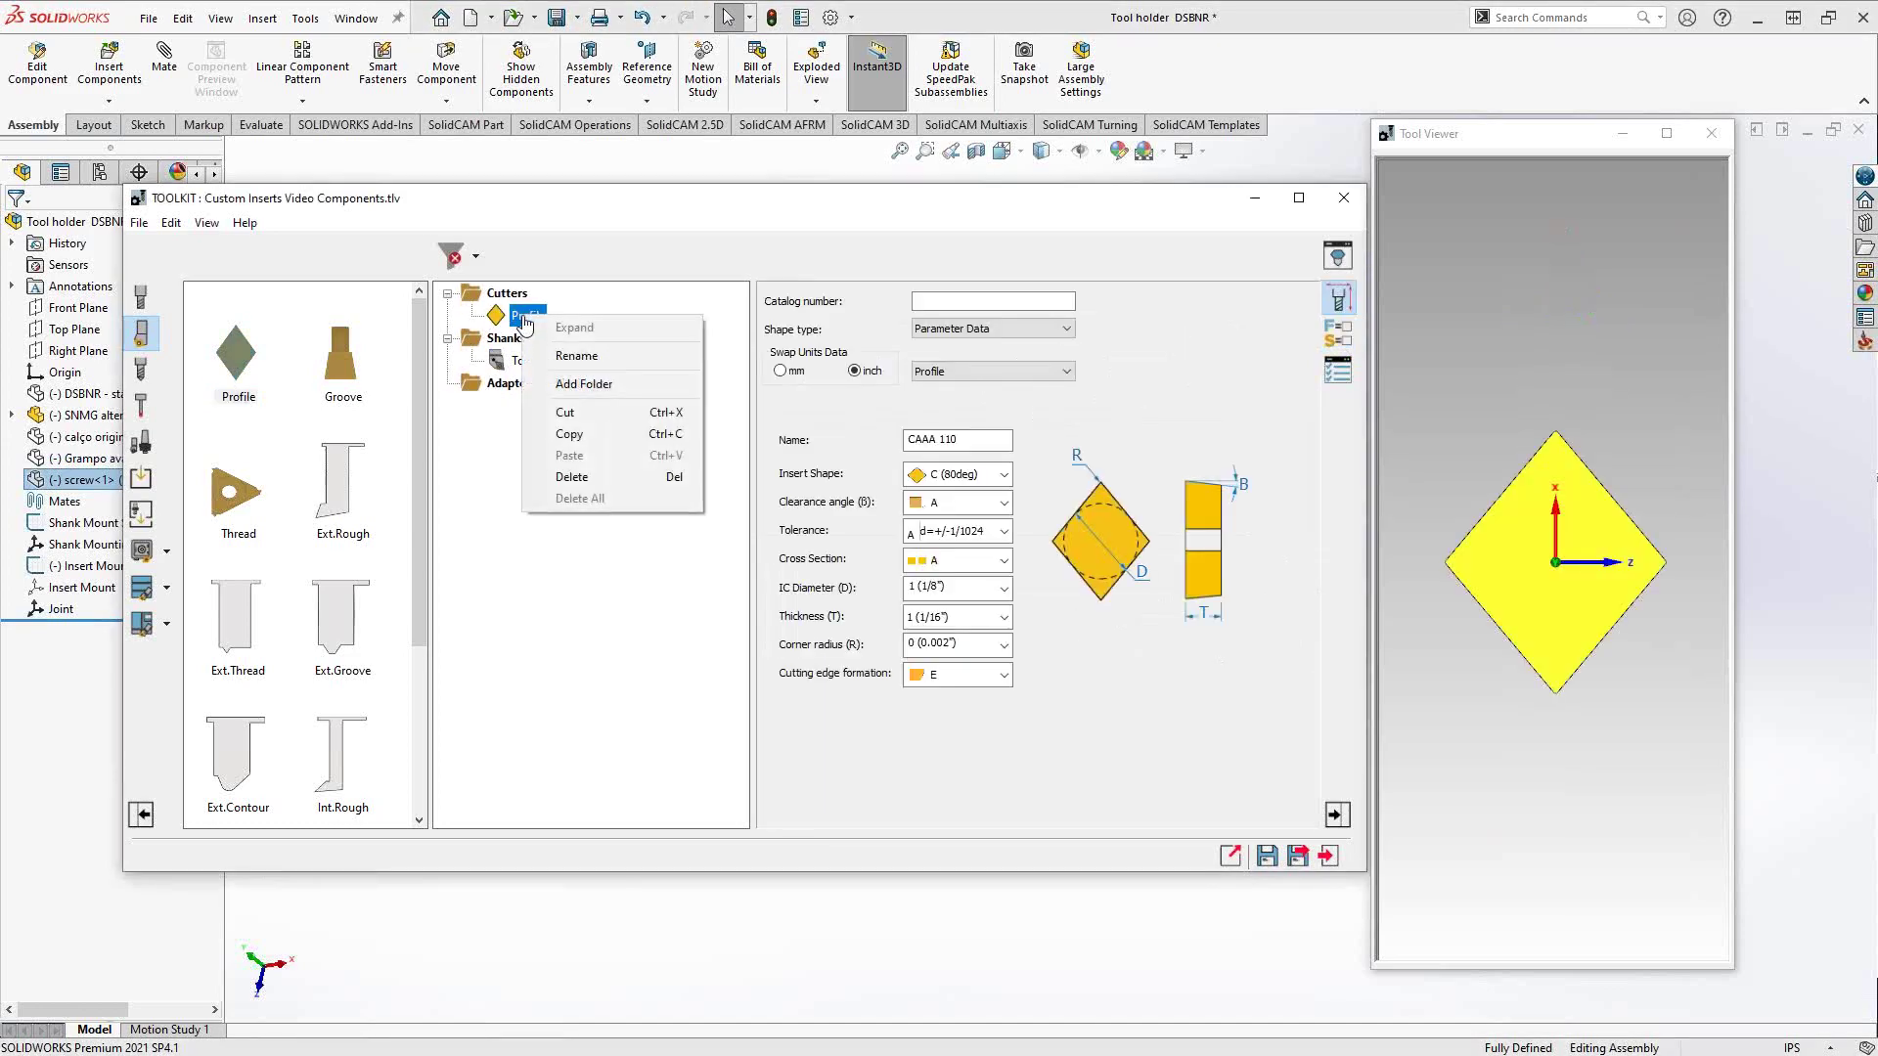
pyautogui.click(567, 357)
pyautogui.write('SNMG')
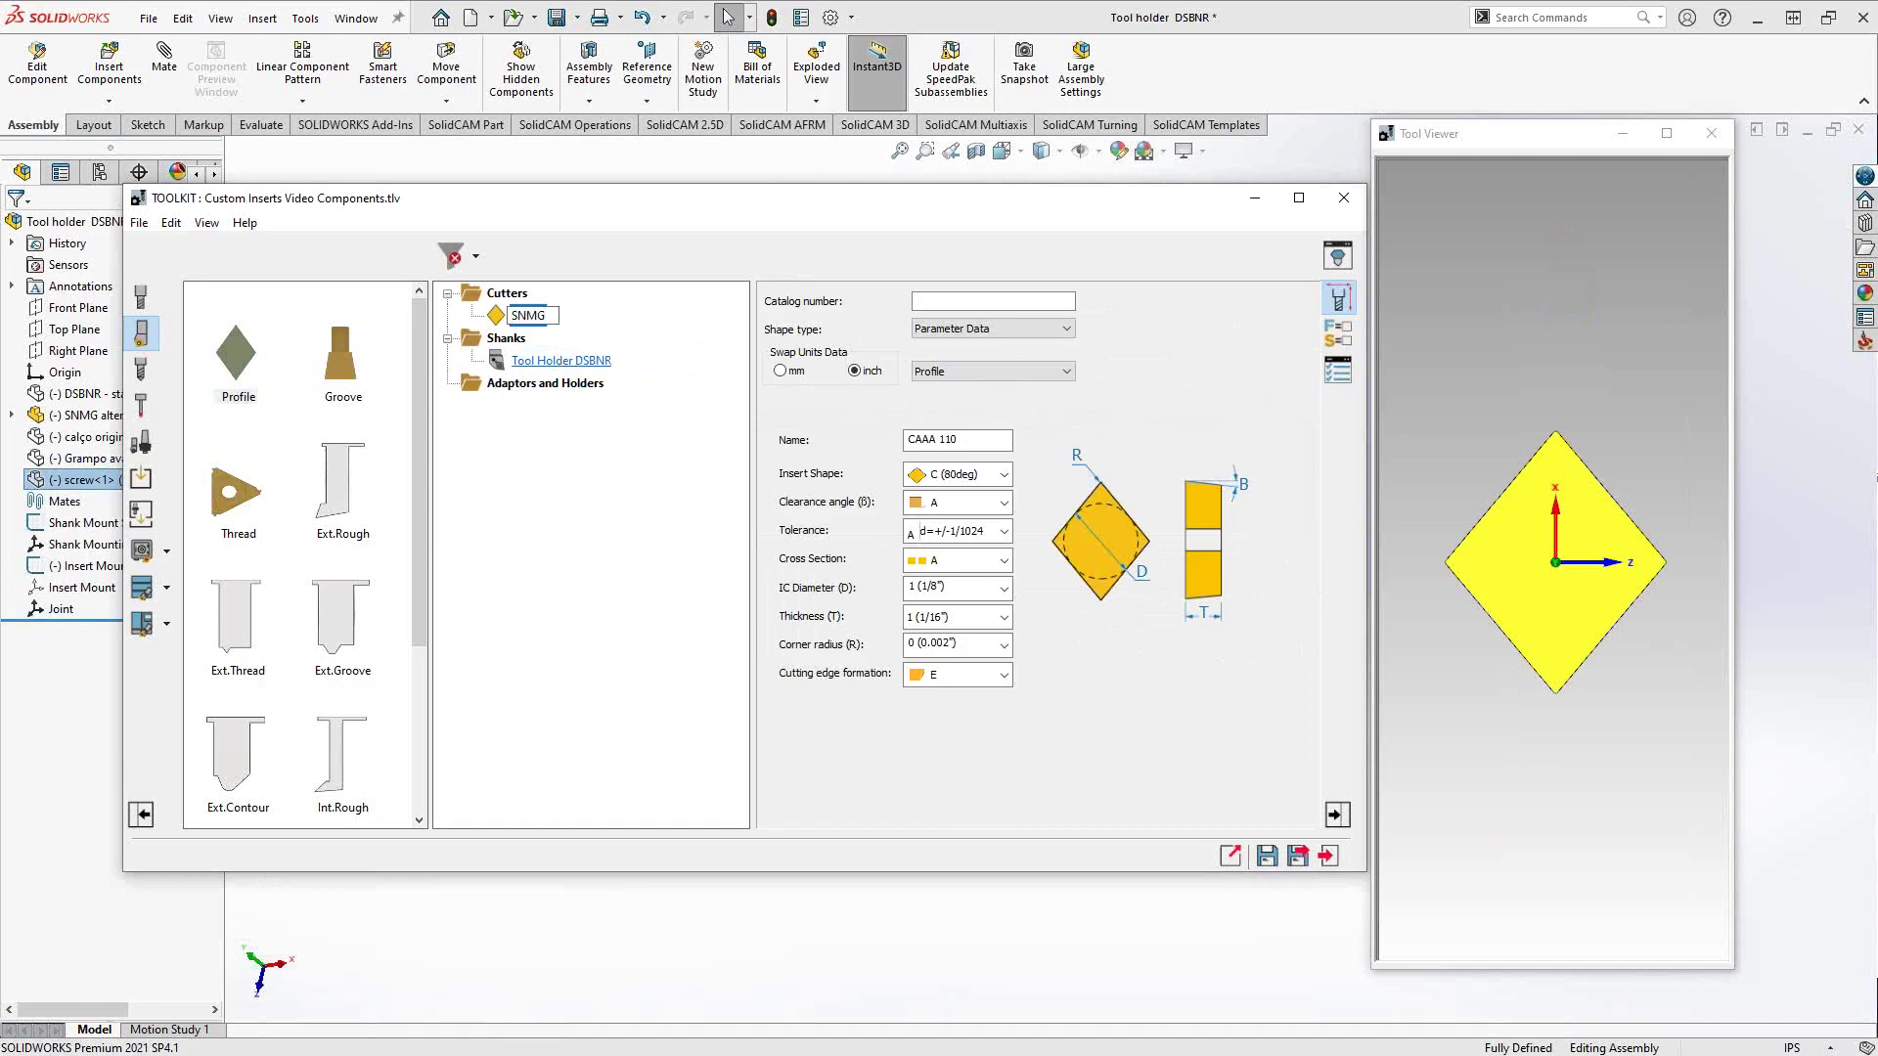
pyautogui.press('Return')
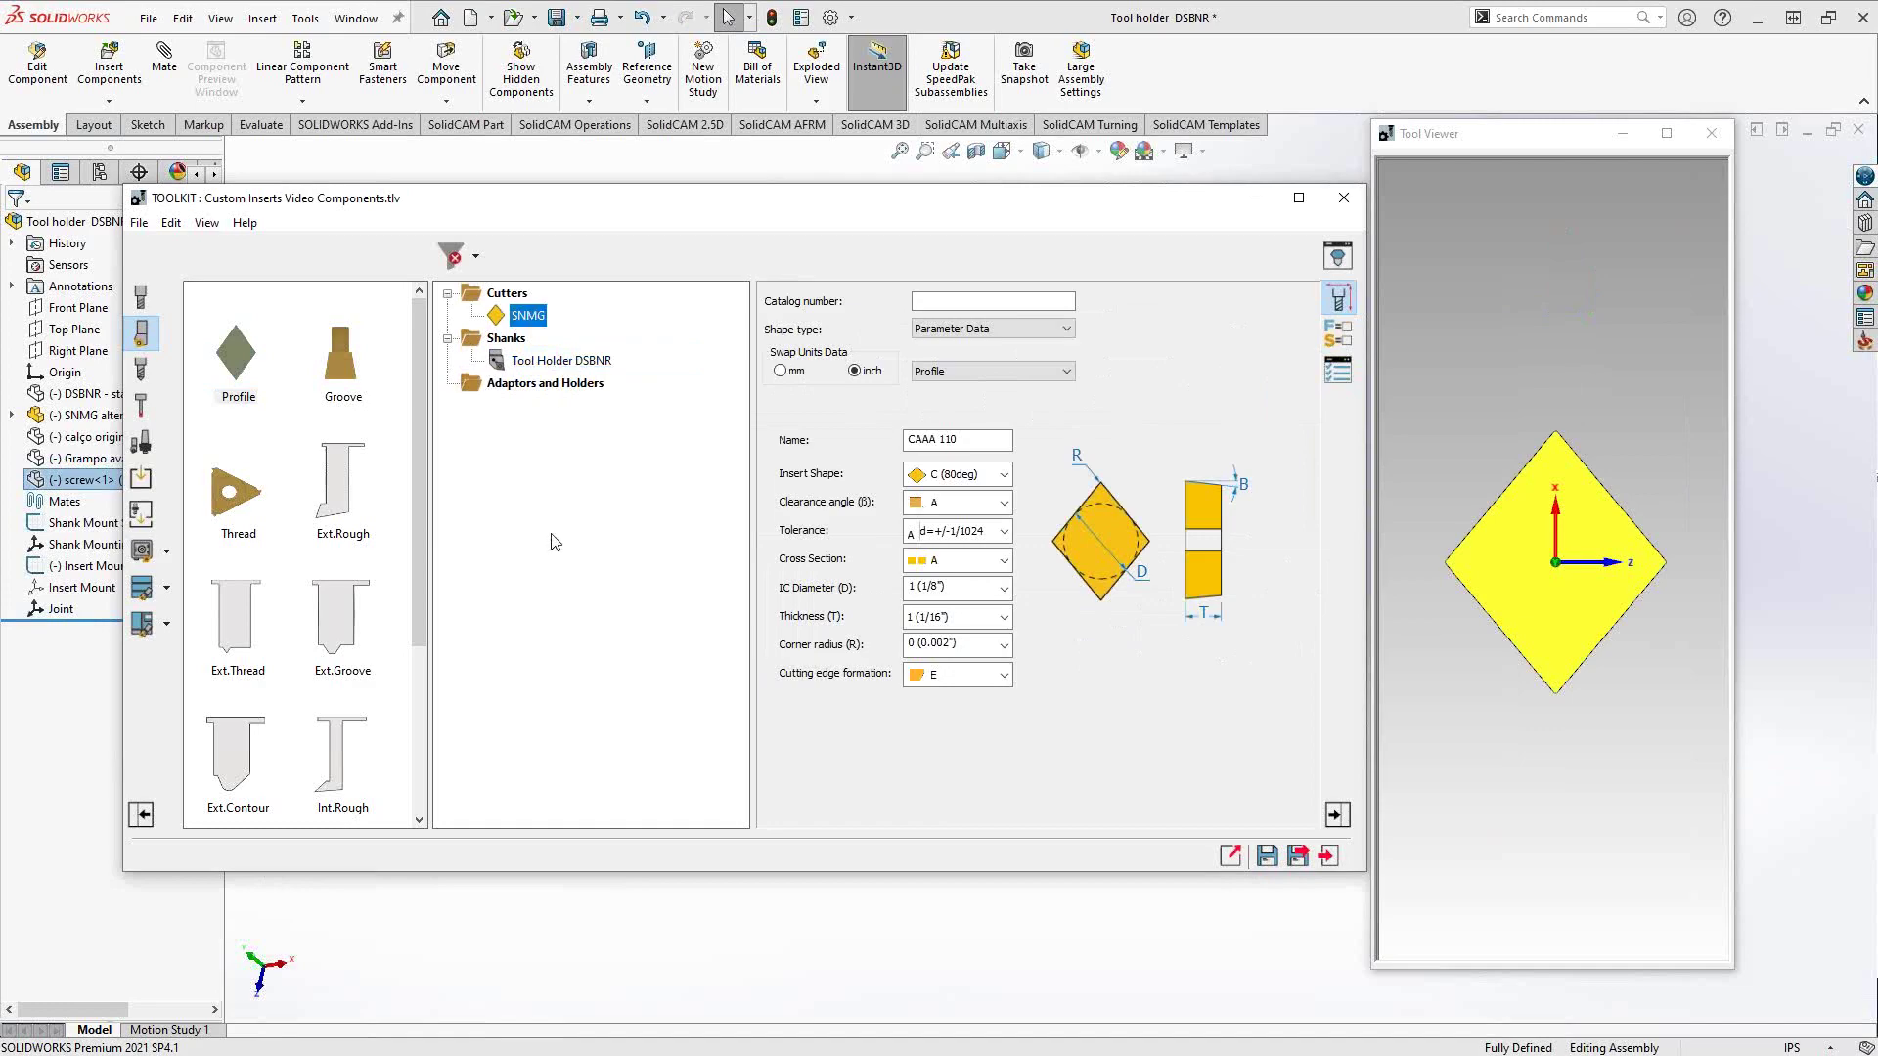
# - Set the SNMG cutter's shape type to 3D Model using the SNMG model file
pyautogui.click(1036, 330)
pyautogui.click(944, 360)
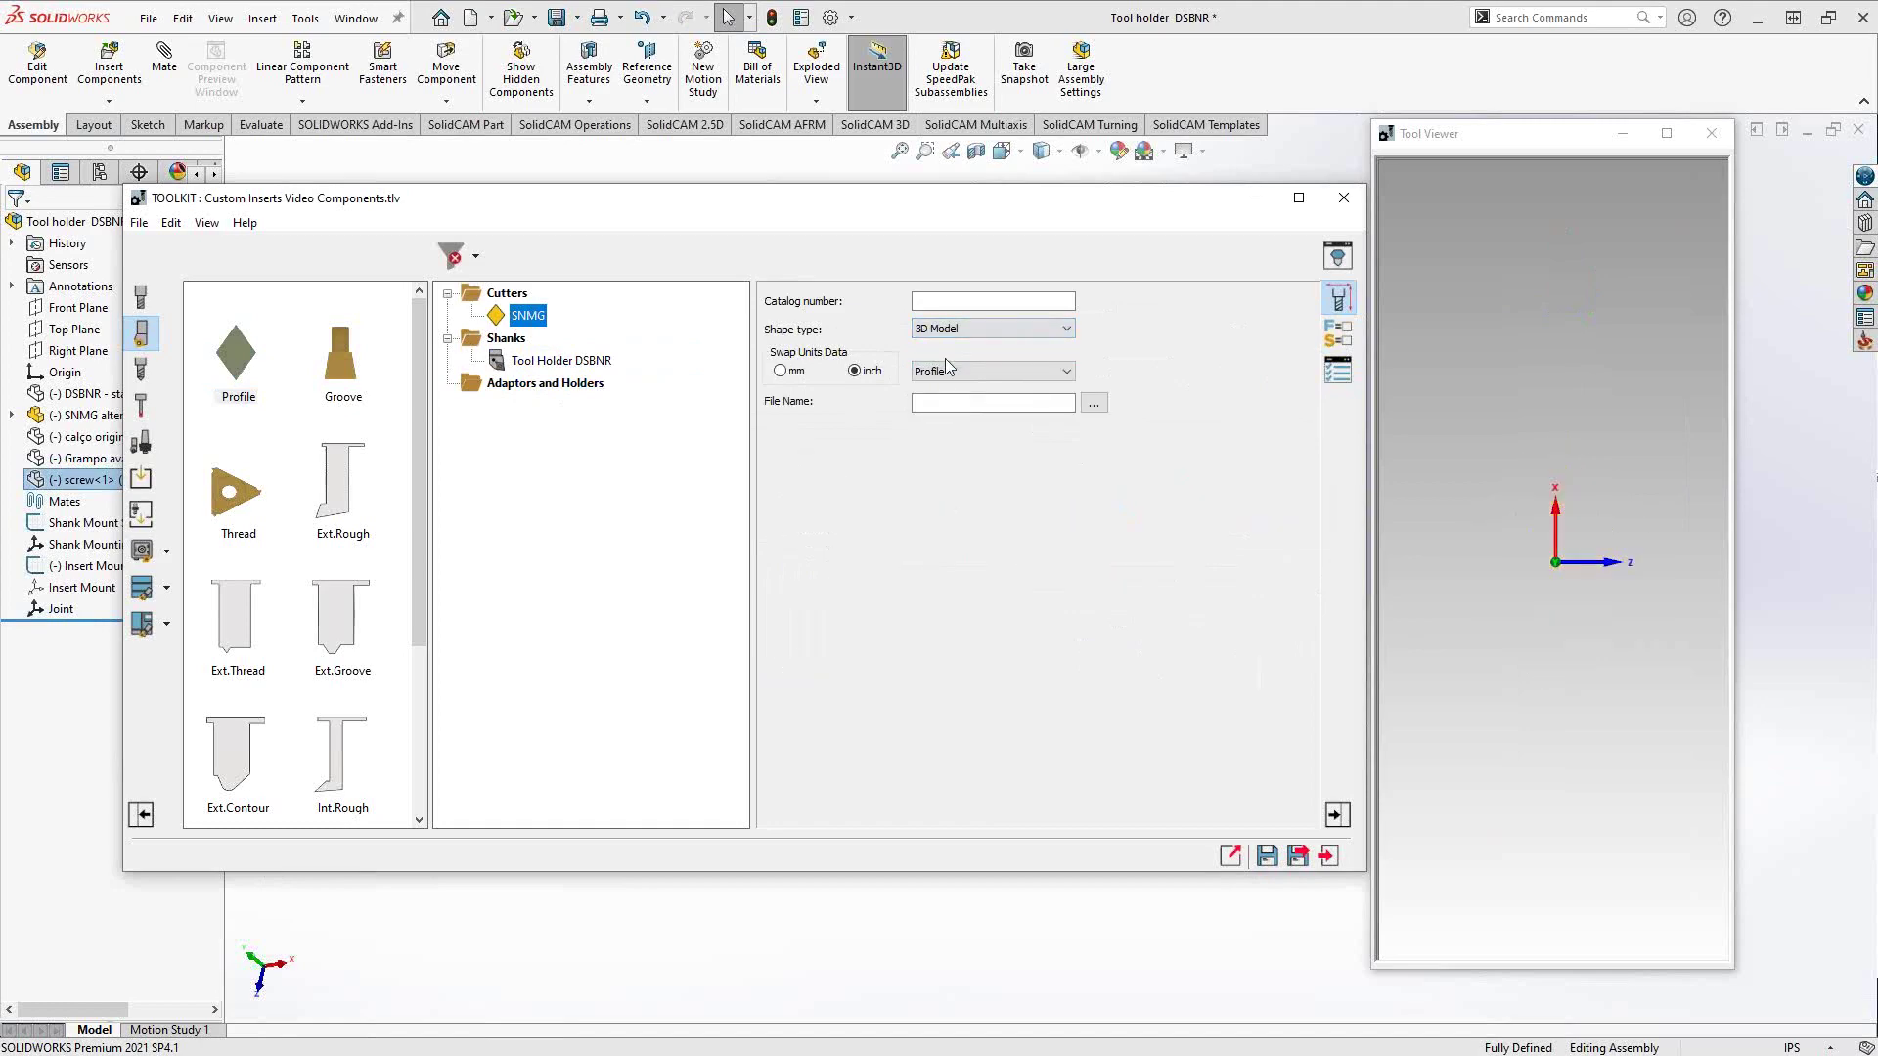
pyautogui.click(1093, 403)
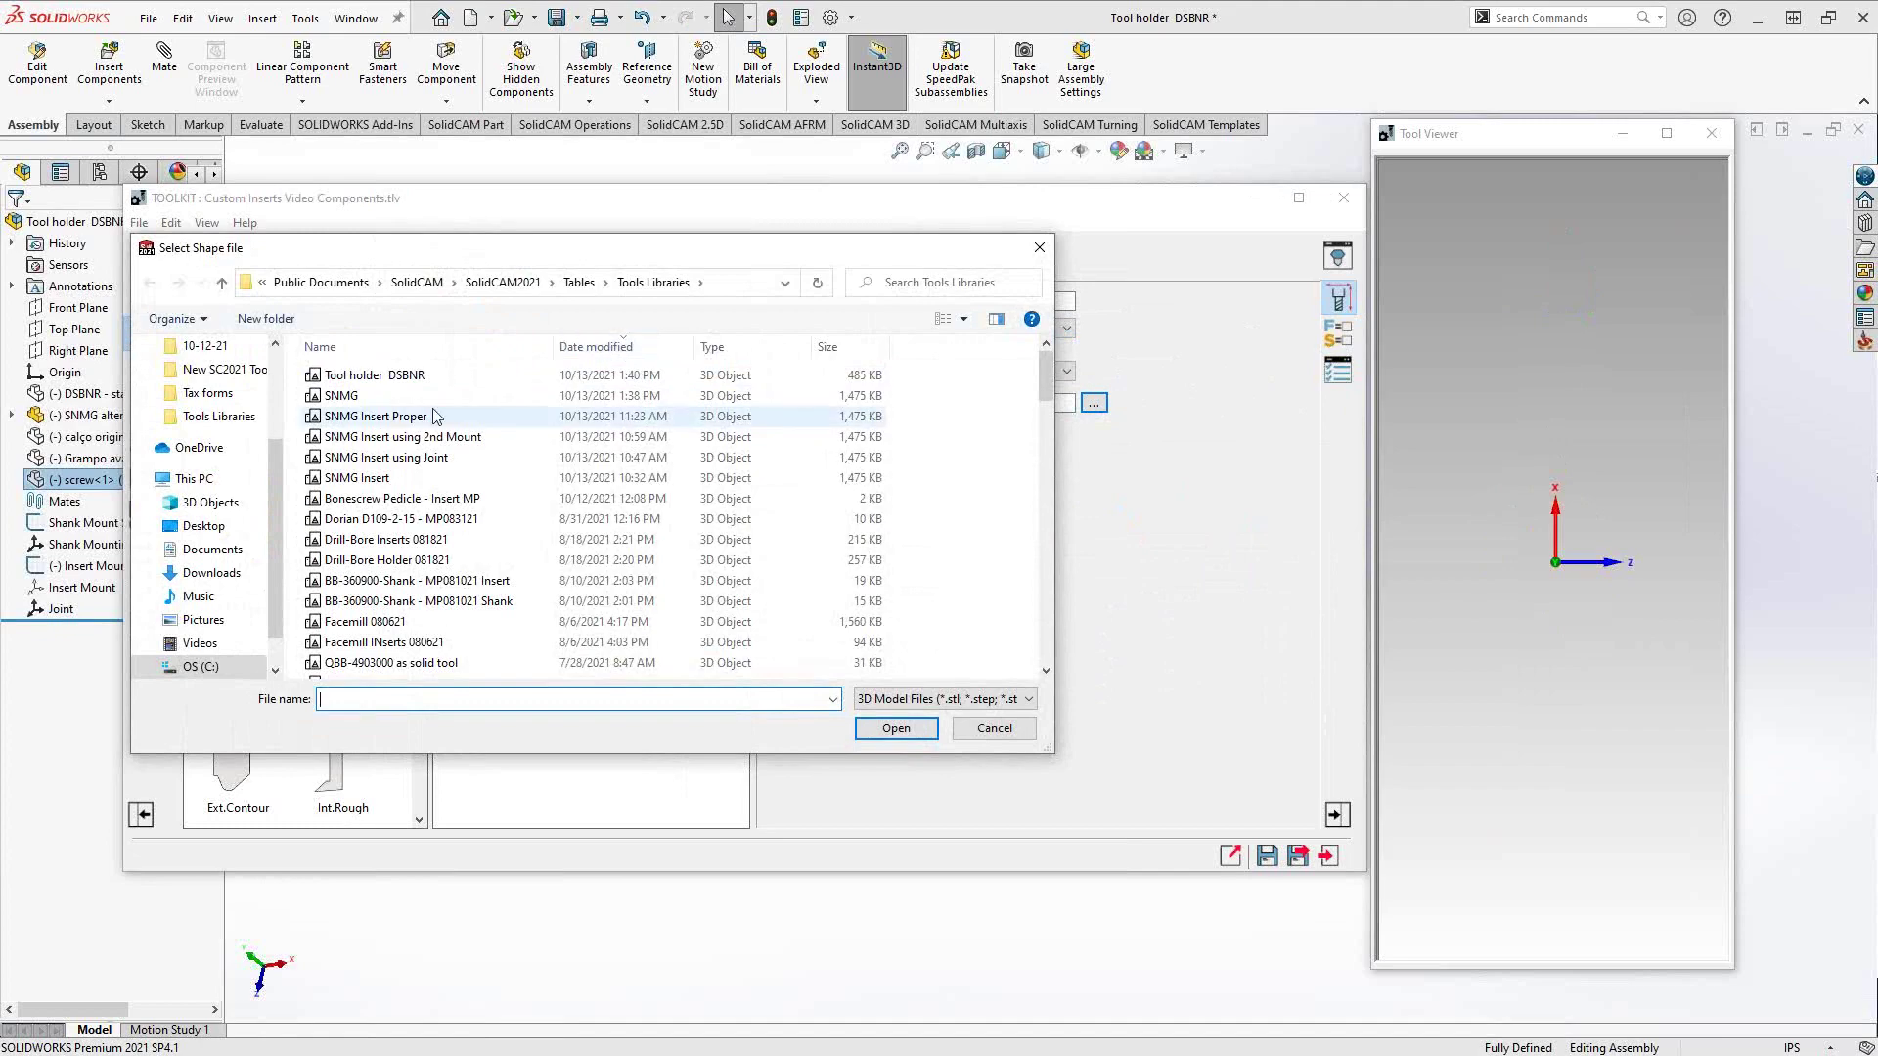
pyautogui.click(352, 397)
pyautogui.click(896, 728)
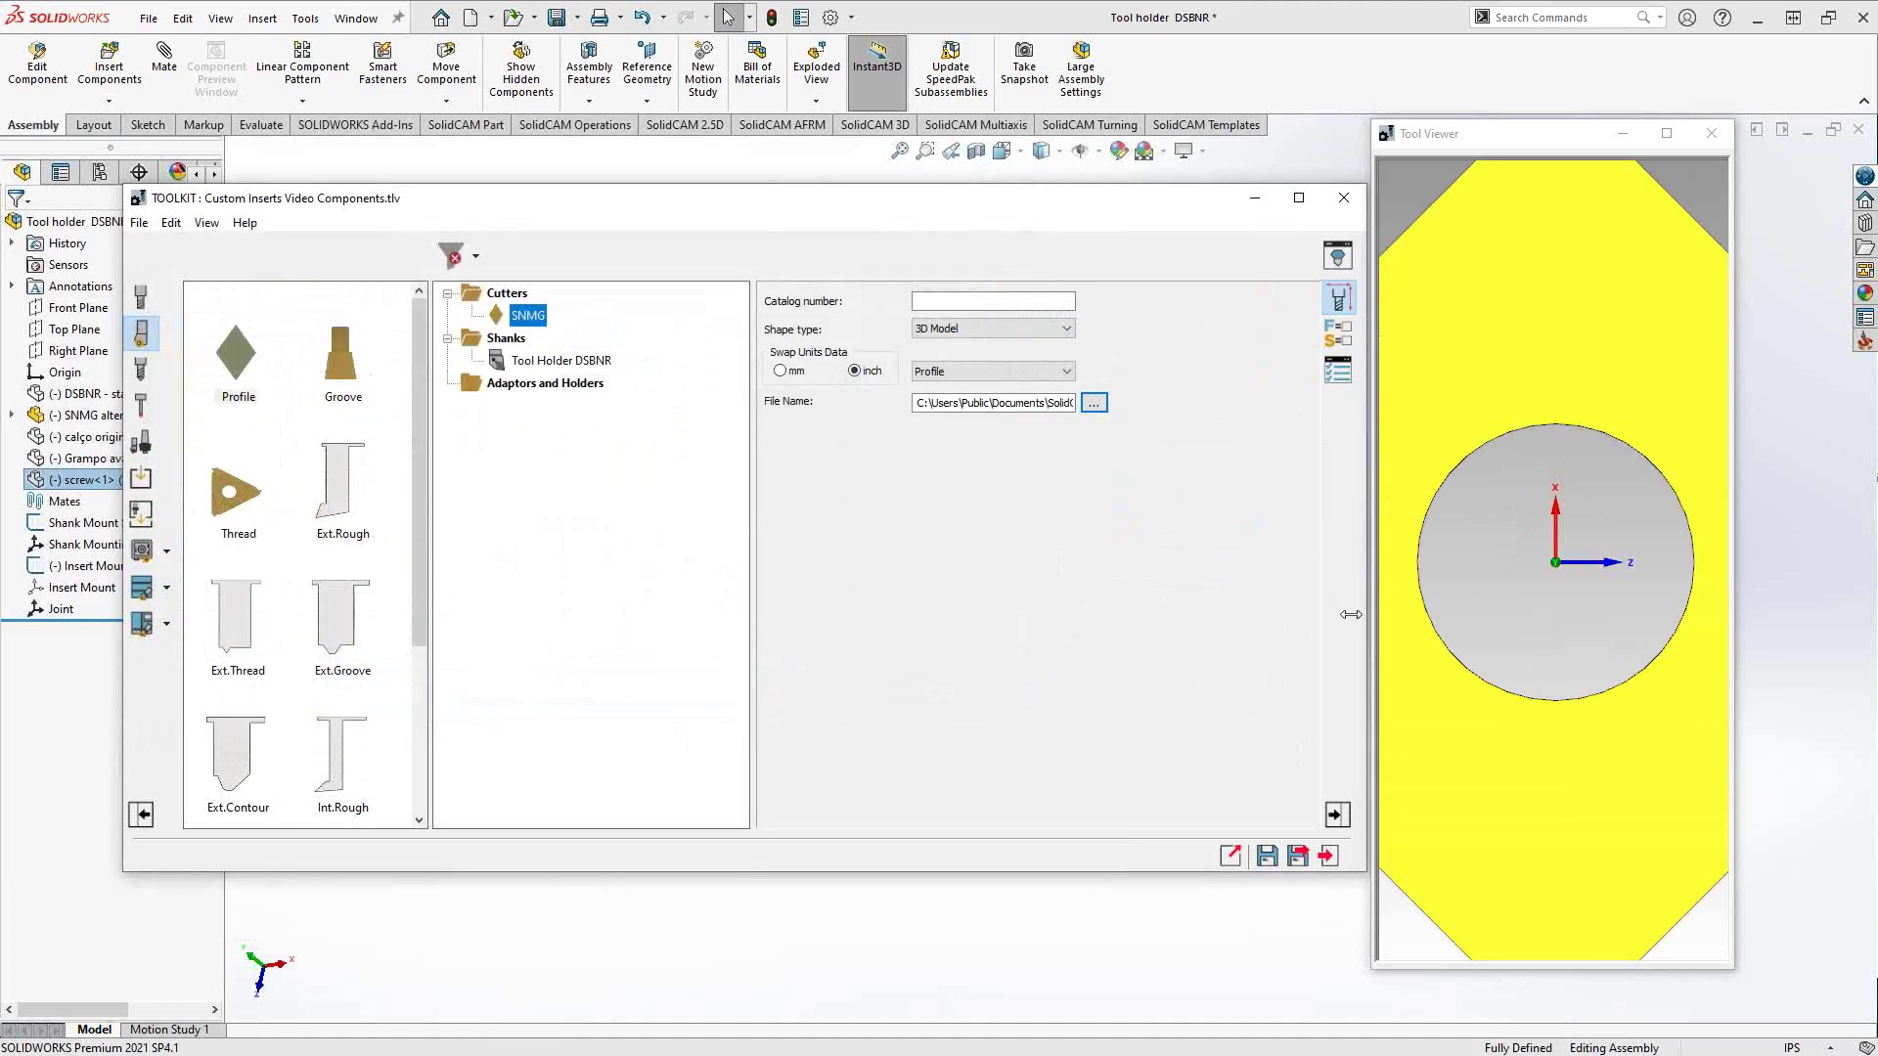
pyautogui.scroll(-3, 1563, 614)
pyautogui.moveTo(1563, 614)
pyautogui.mouseDown()
pyautogui.moveTo(1592, 611)
pyautogui.moveTo(1506, 616)
pyautogui.moveTo(1618, 653)
pyautogui.moveTo(1539, 636)
pyautogui.moveTo(1610, 654)
pyautogui.moveTo(1617, 606)
pyautogui.moveTo(1532, 620)
pyautogui.moveTo(1666, 571)
pyautogui.moveTo(1580, 585)
pyautogui.mouseUp()
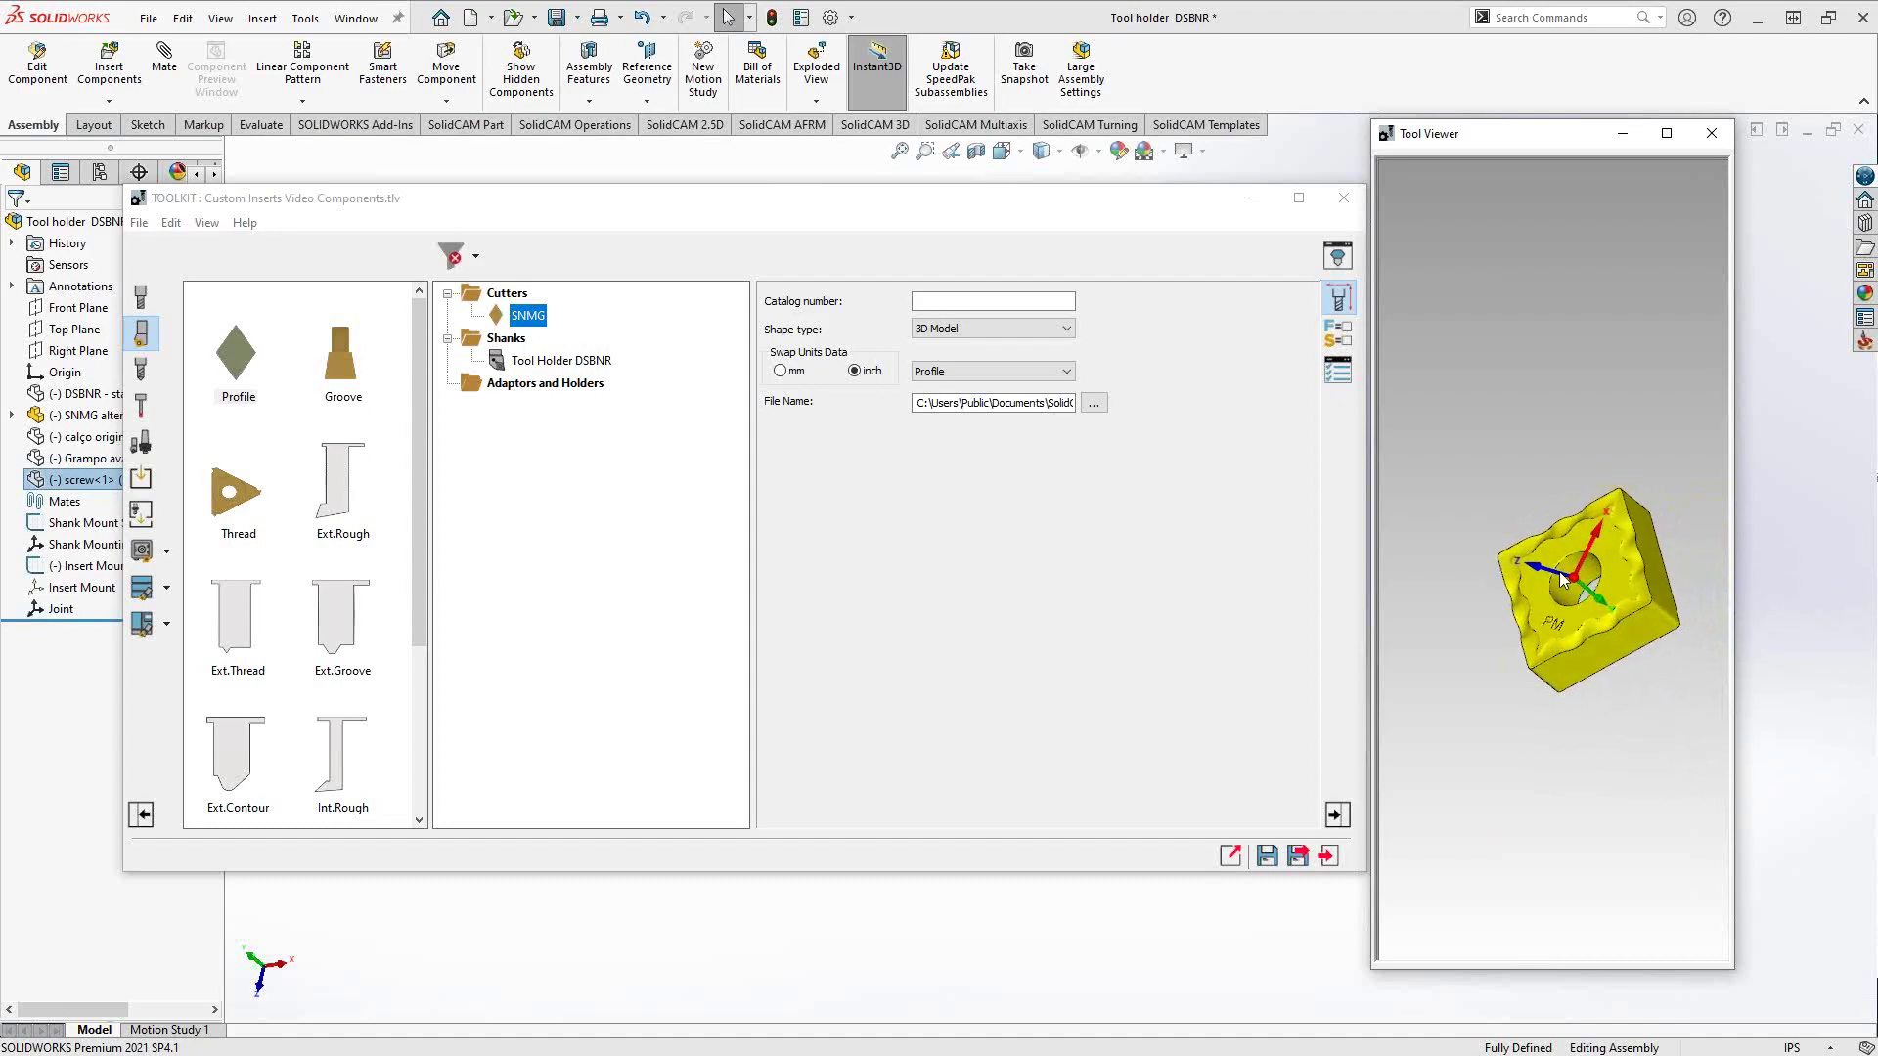
pyautogui.moveTo(1599, 590); pyautogui.dragTo(1609, 630)
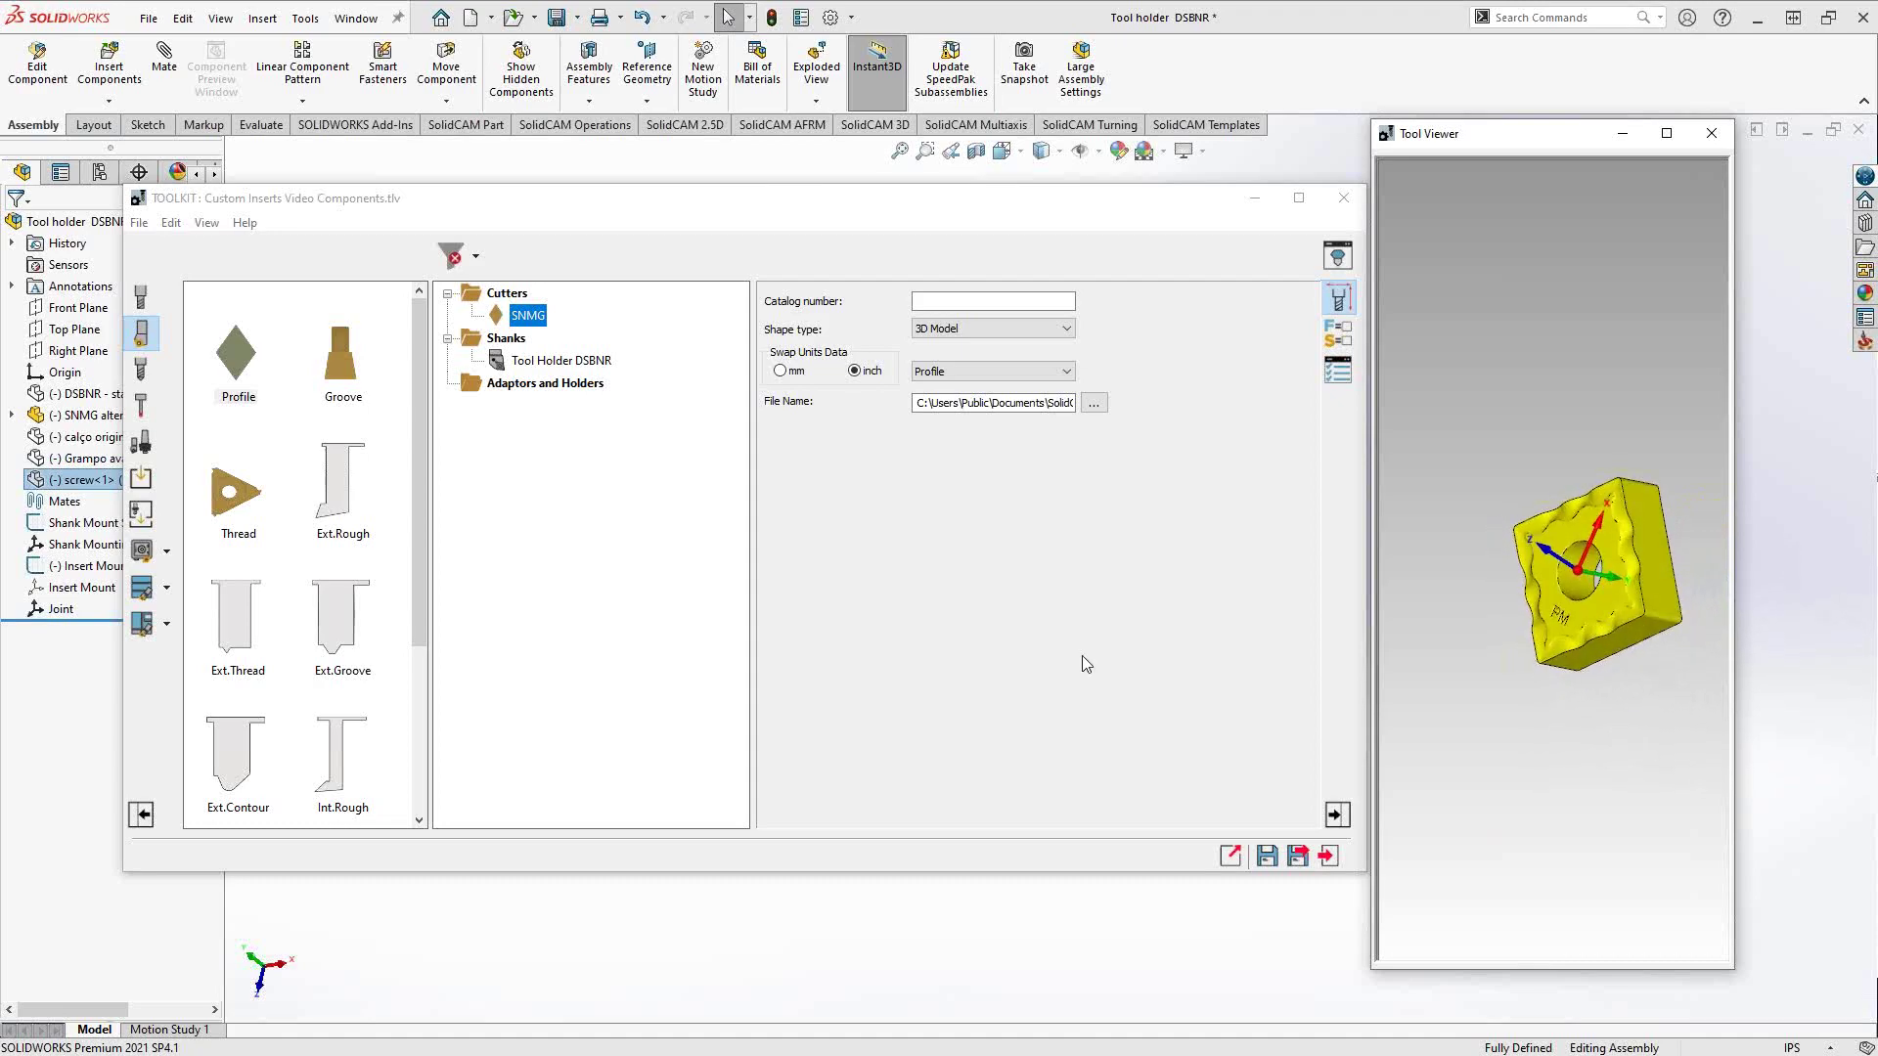
pyautogui.rightClick(57, 610)
# - Move the ToolKit aside and centre the SNMG insert with its Insert Mount in the assembly
pyautogui.press('Escape')
pyautogui.rightClick(57, 589)
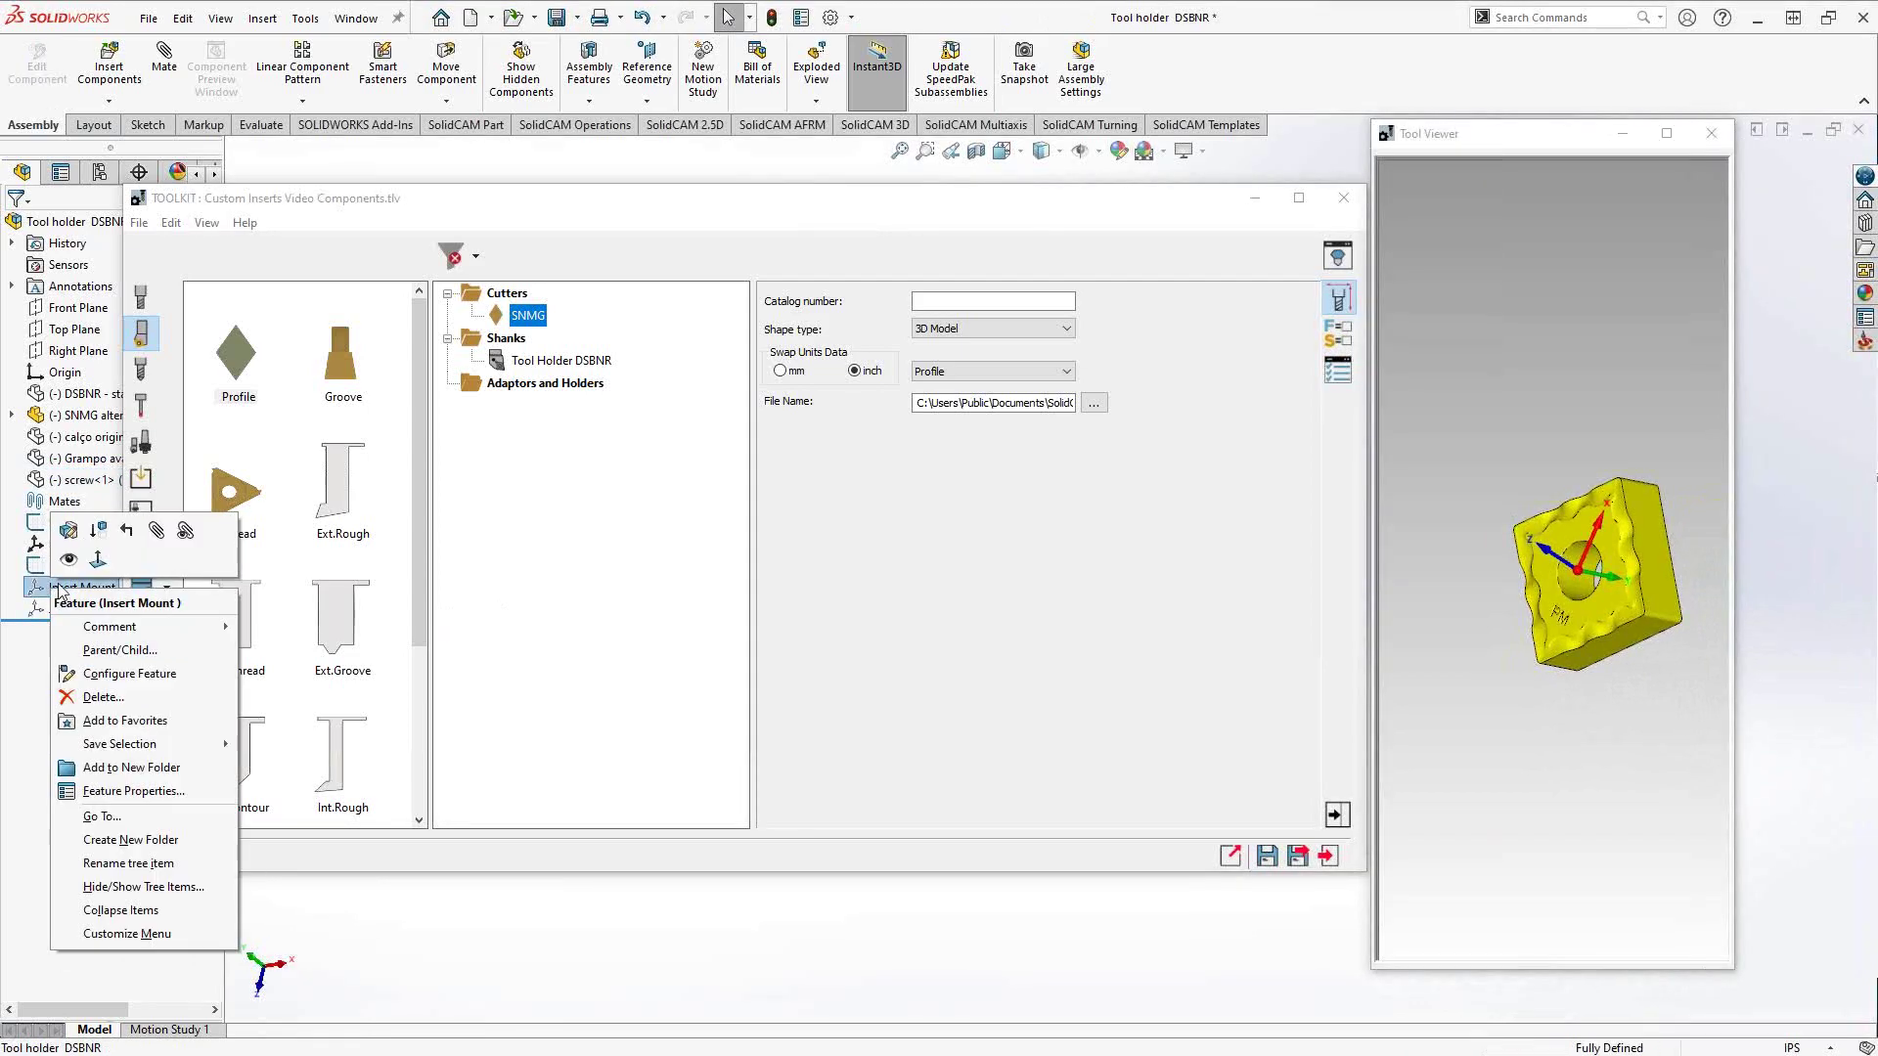
pyautogui.press('Escape')
pyautogui.moveTo(587, 201); pyautogui.dragTo(609, 810)
pyautogui.scroll(-10, 1050, 628)
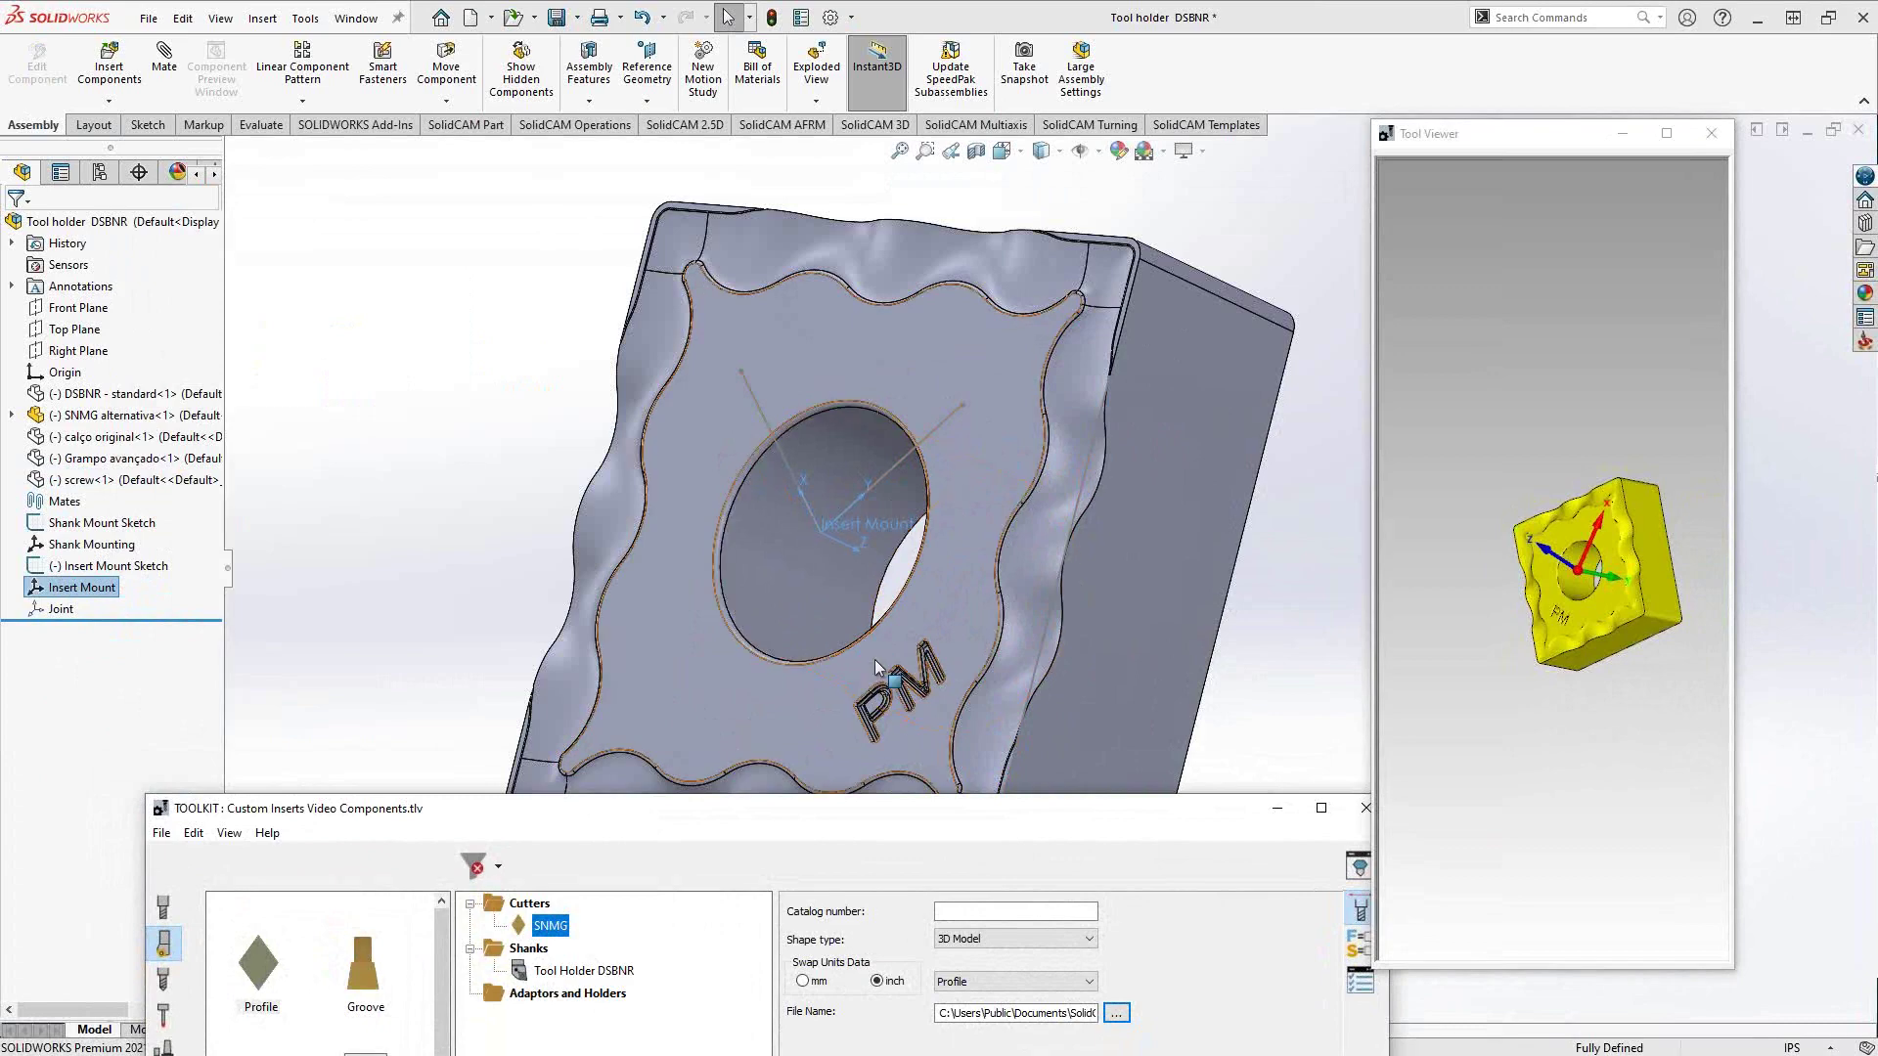
pyautogui.keyDown('ctrl'); pyautogui.moveTo(913, 673); pyautogui.dragTo(860, 527, button='middle'); pyautogui.keyUp('ctrl')
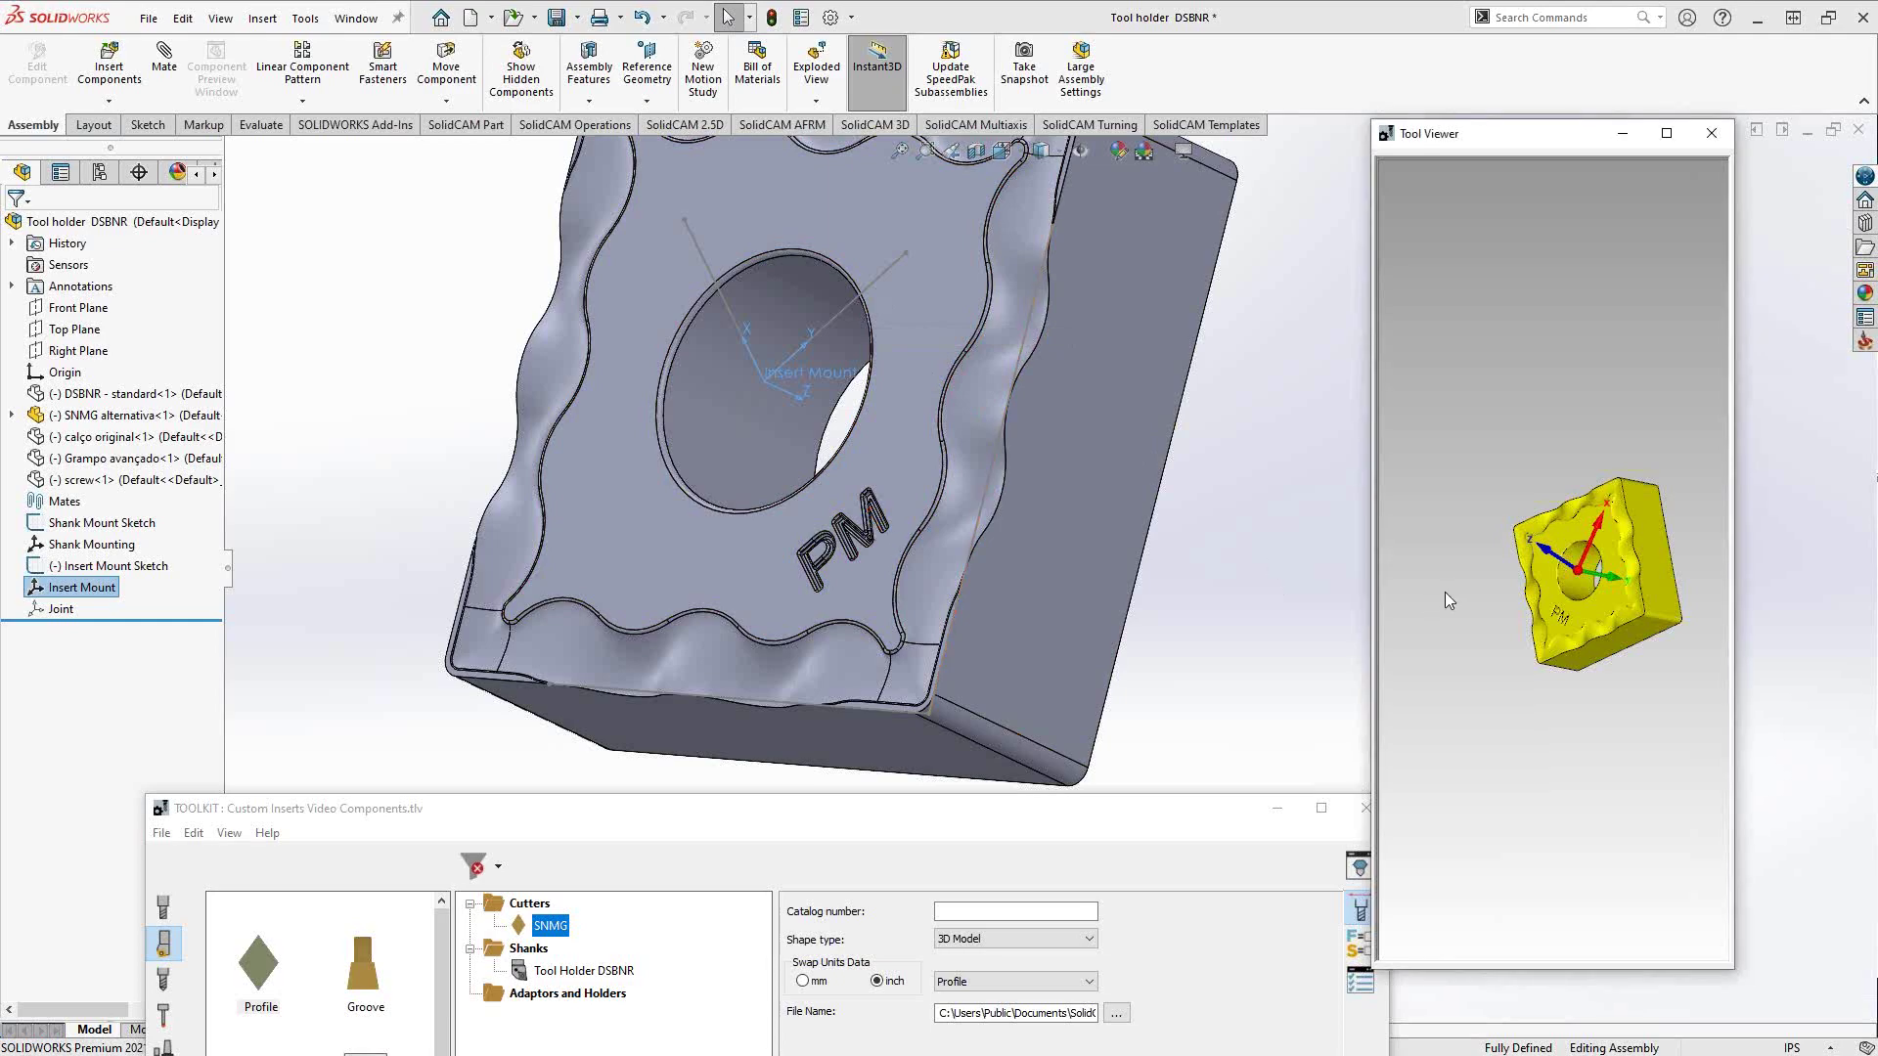
# - Compare the insert's diamond orientation in Tool Viewer, then close the ToolKit
pyautogui.moveTo(1564, 565)
pyautogui.mouseDown()
pyautogui.moveTo(1631, 571)
pyautogui.moveTo(1570, 573)
pyautogui.moveTo(1593, 577)
pyautogui.mouseUp()
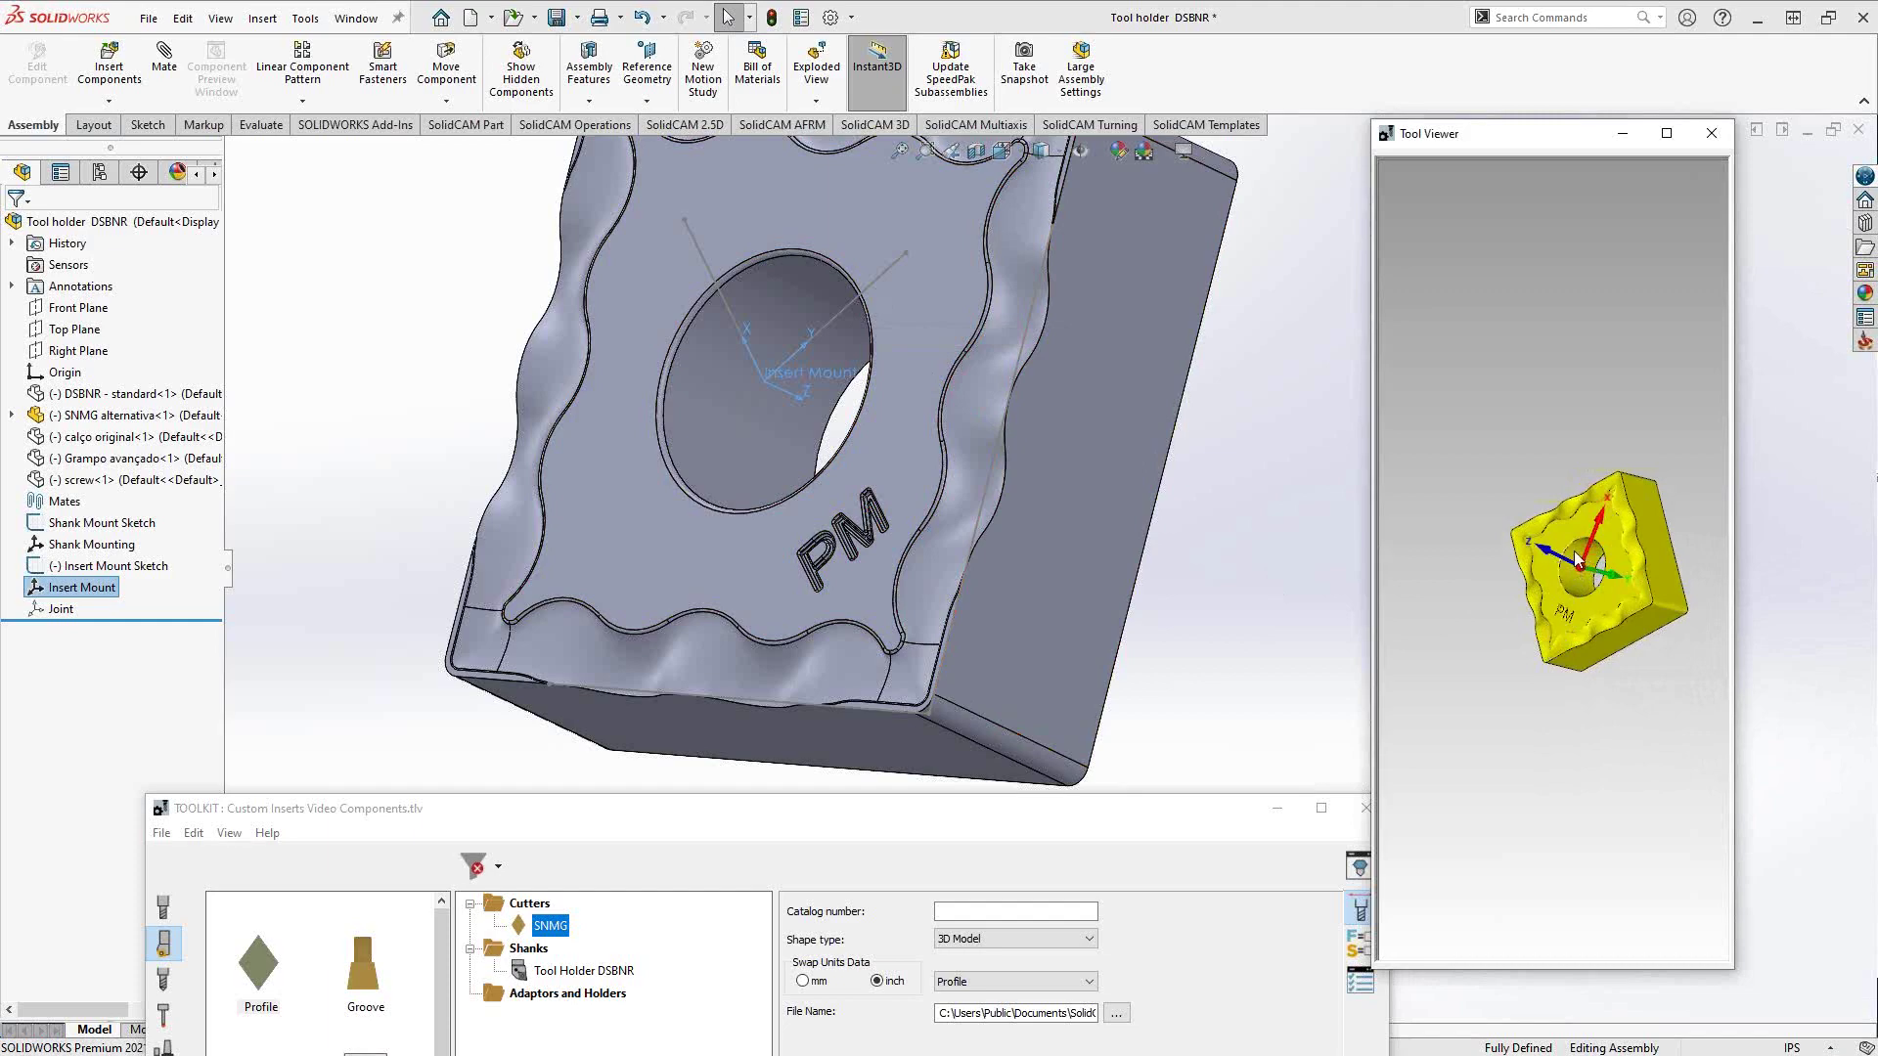
pyautogui.moveTo(1605, 609)
pyautogui.mouseDown()
pyautogui.moveTo(1568, 608)
pyautogui.moveTo(1598, 559)
pyautogui.moveTo(1576, 615)
pyautogui.moveTo(1624, 622)
pyautogui.mouseUp()
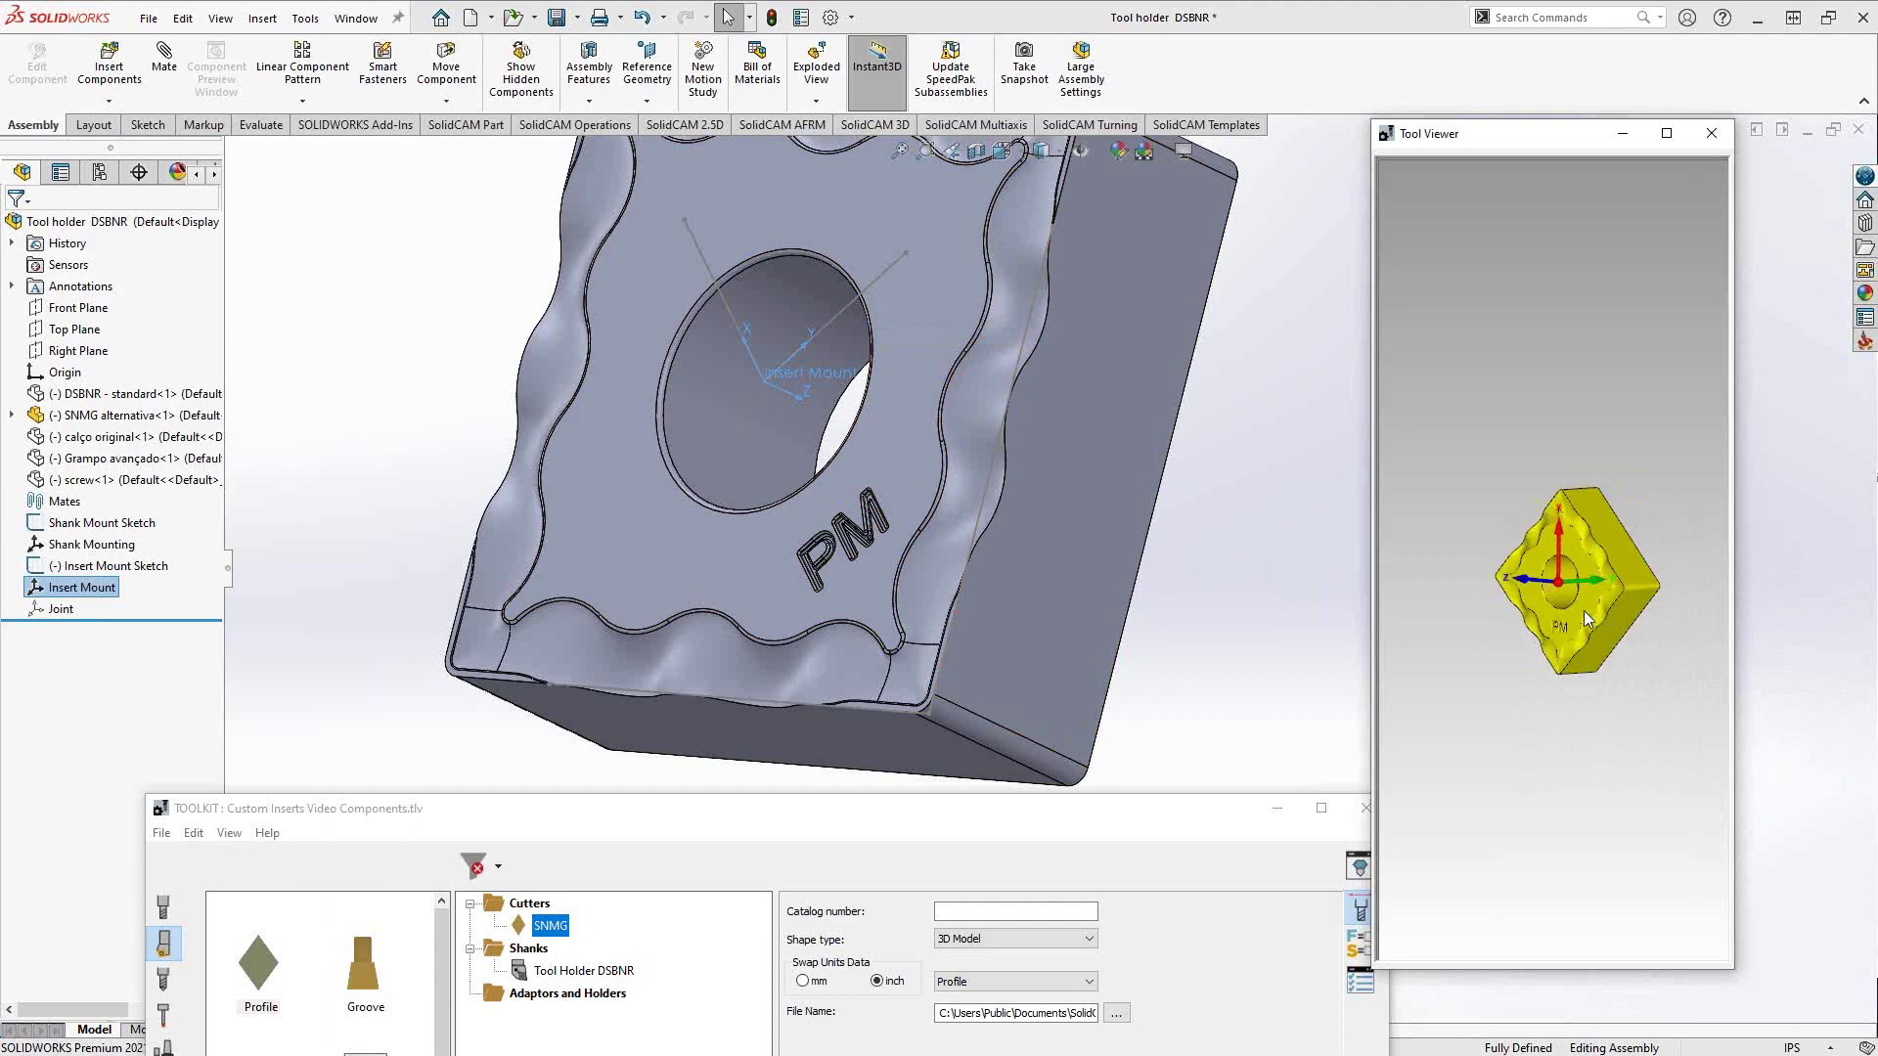
pyautogui.moveTo(1112, 808); pyautogui.dragTo(1100, 209)
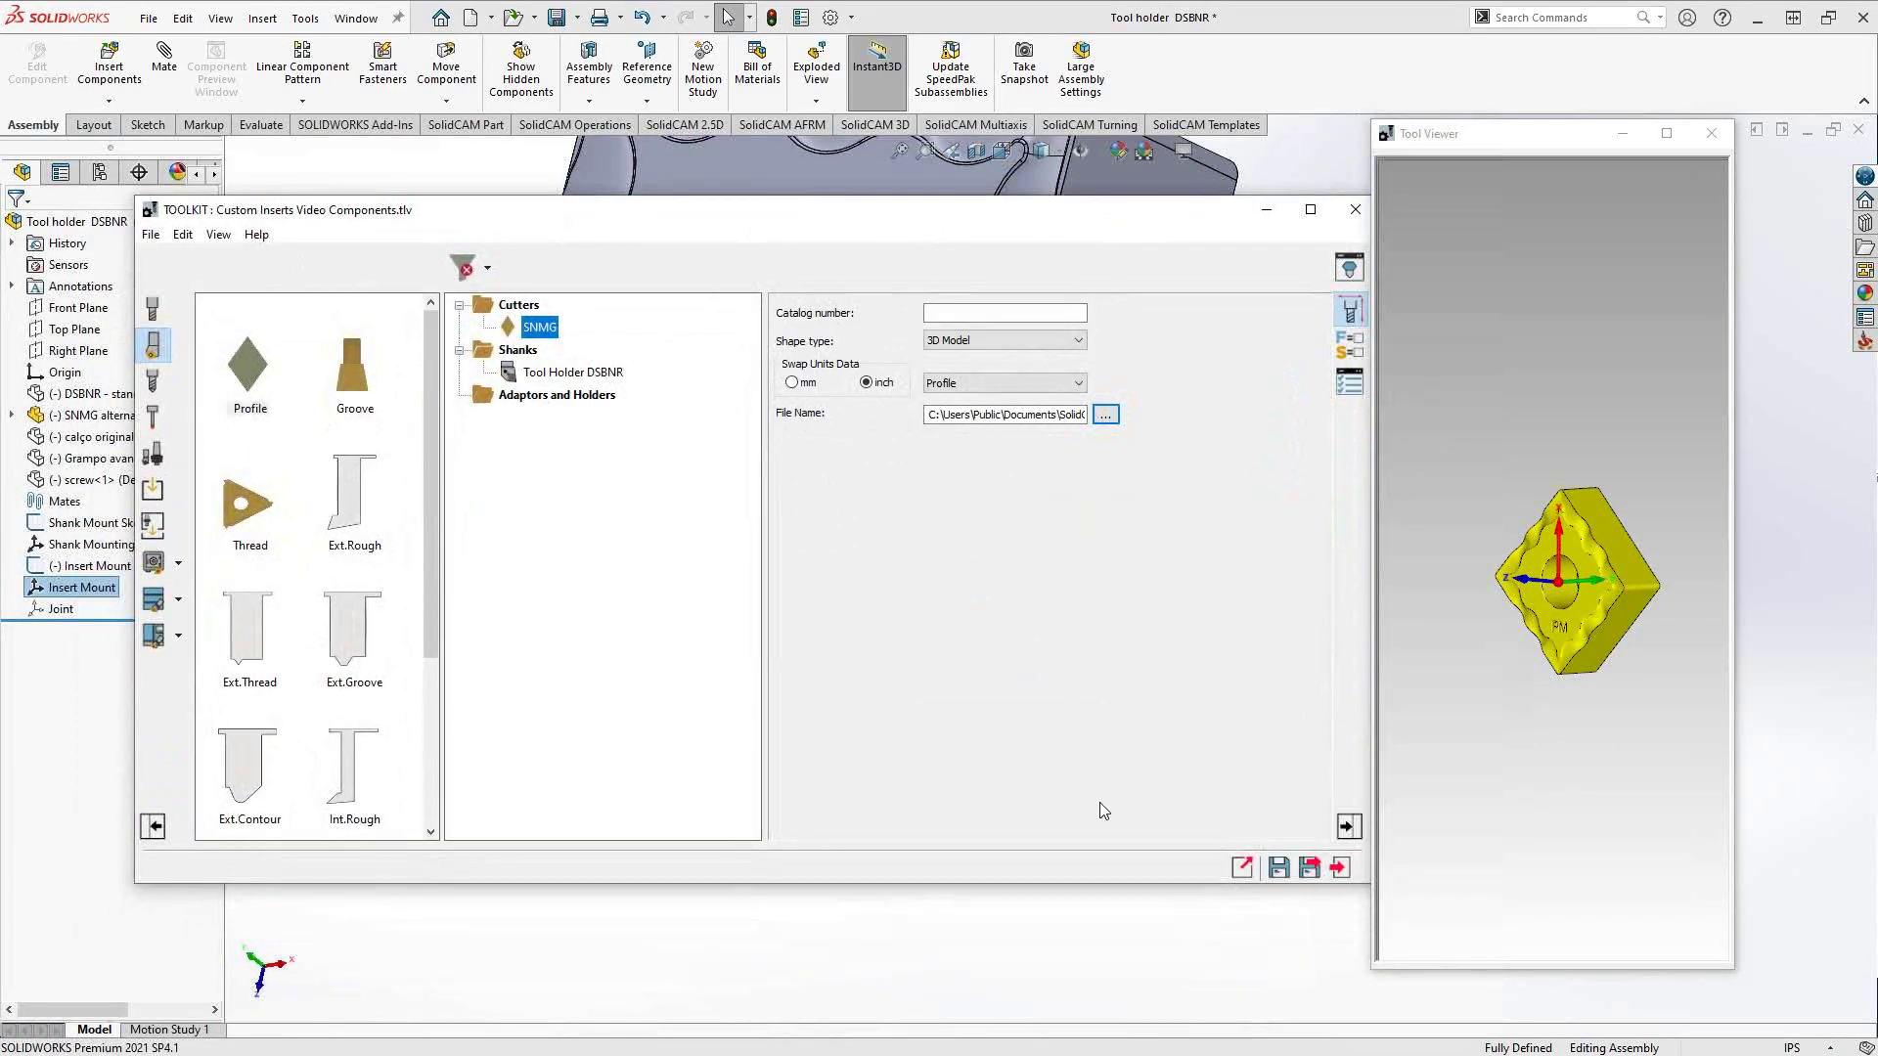
pyautogui.click(1310, 866)
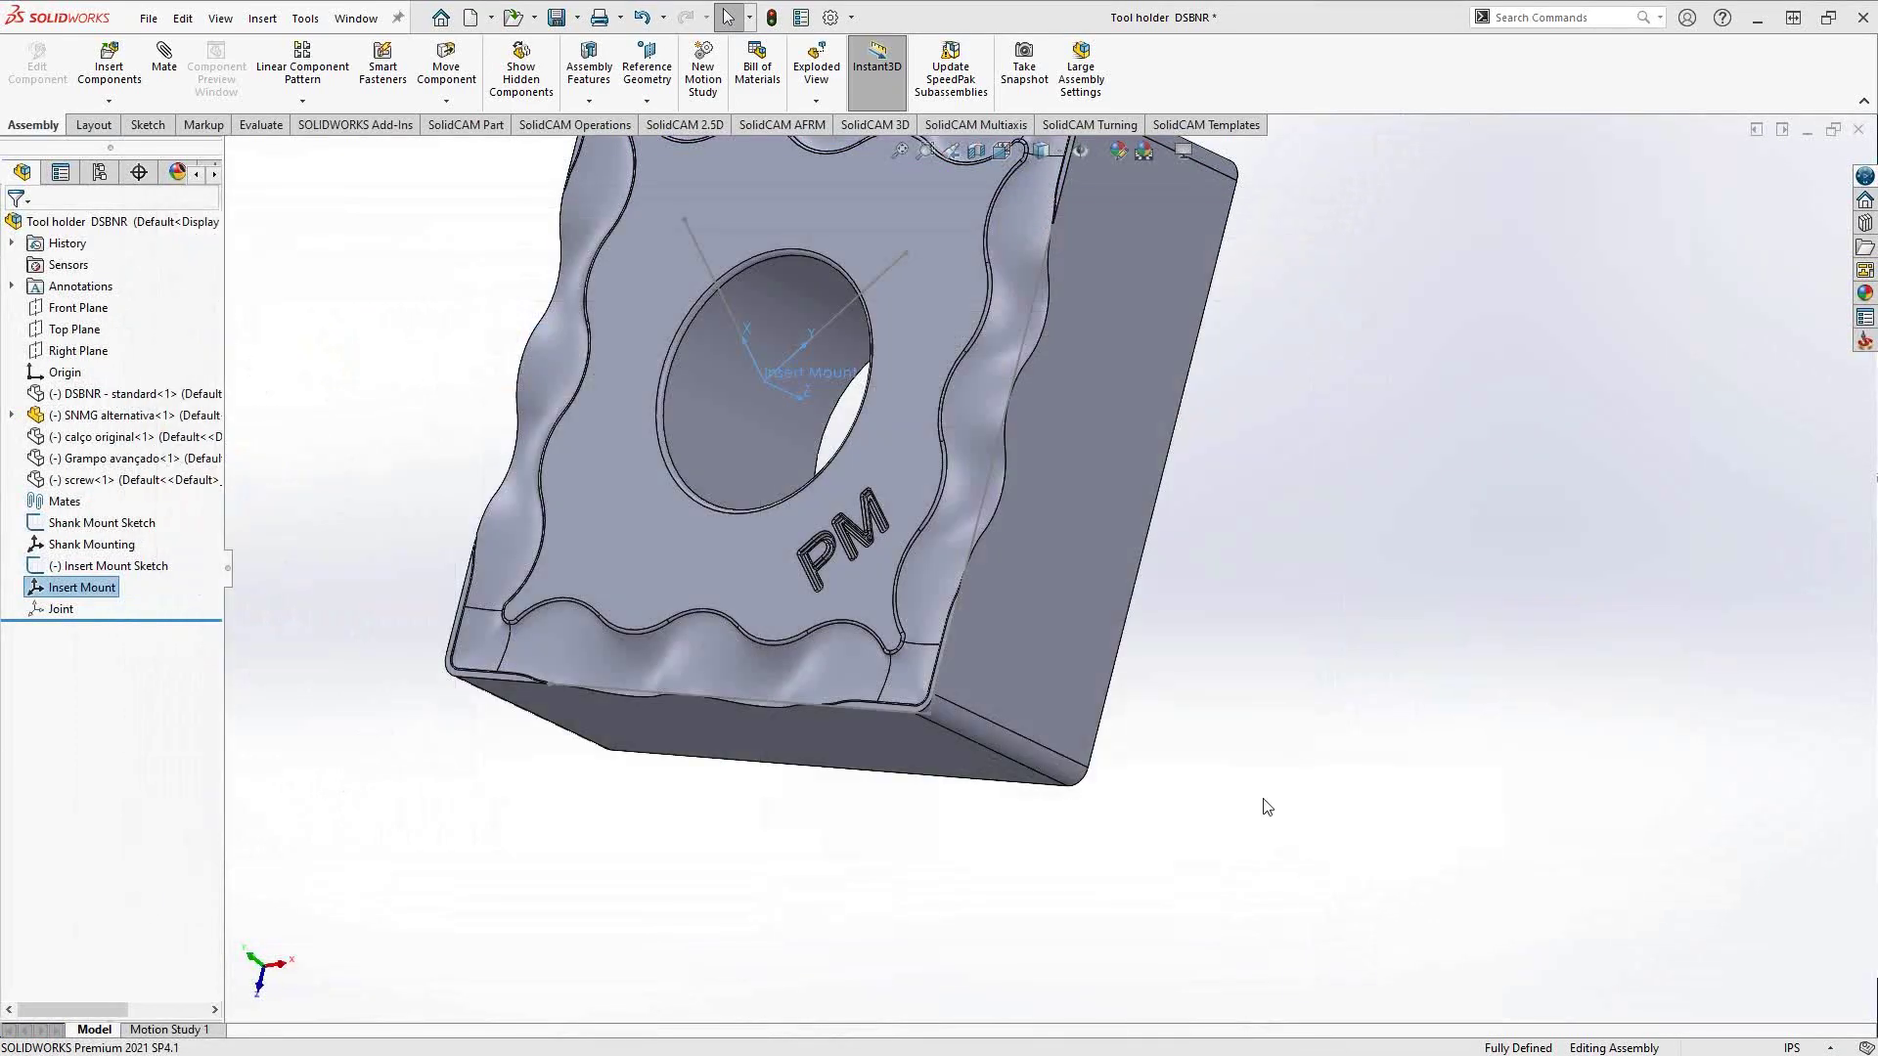
# - Open the Custom Inserts Video Assys tool assemblies library through SolidCAM ToolKit's Edit Tool Library
pyautogui.click(305, 18)
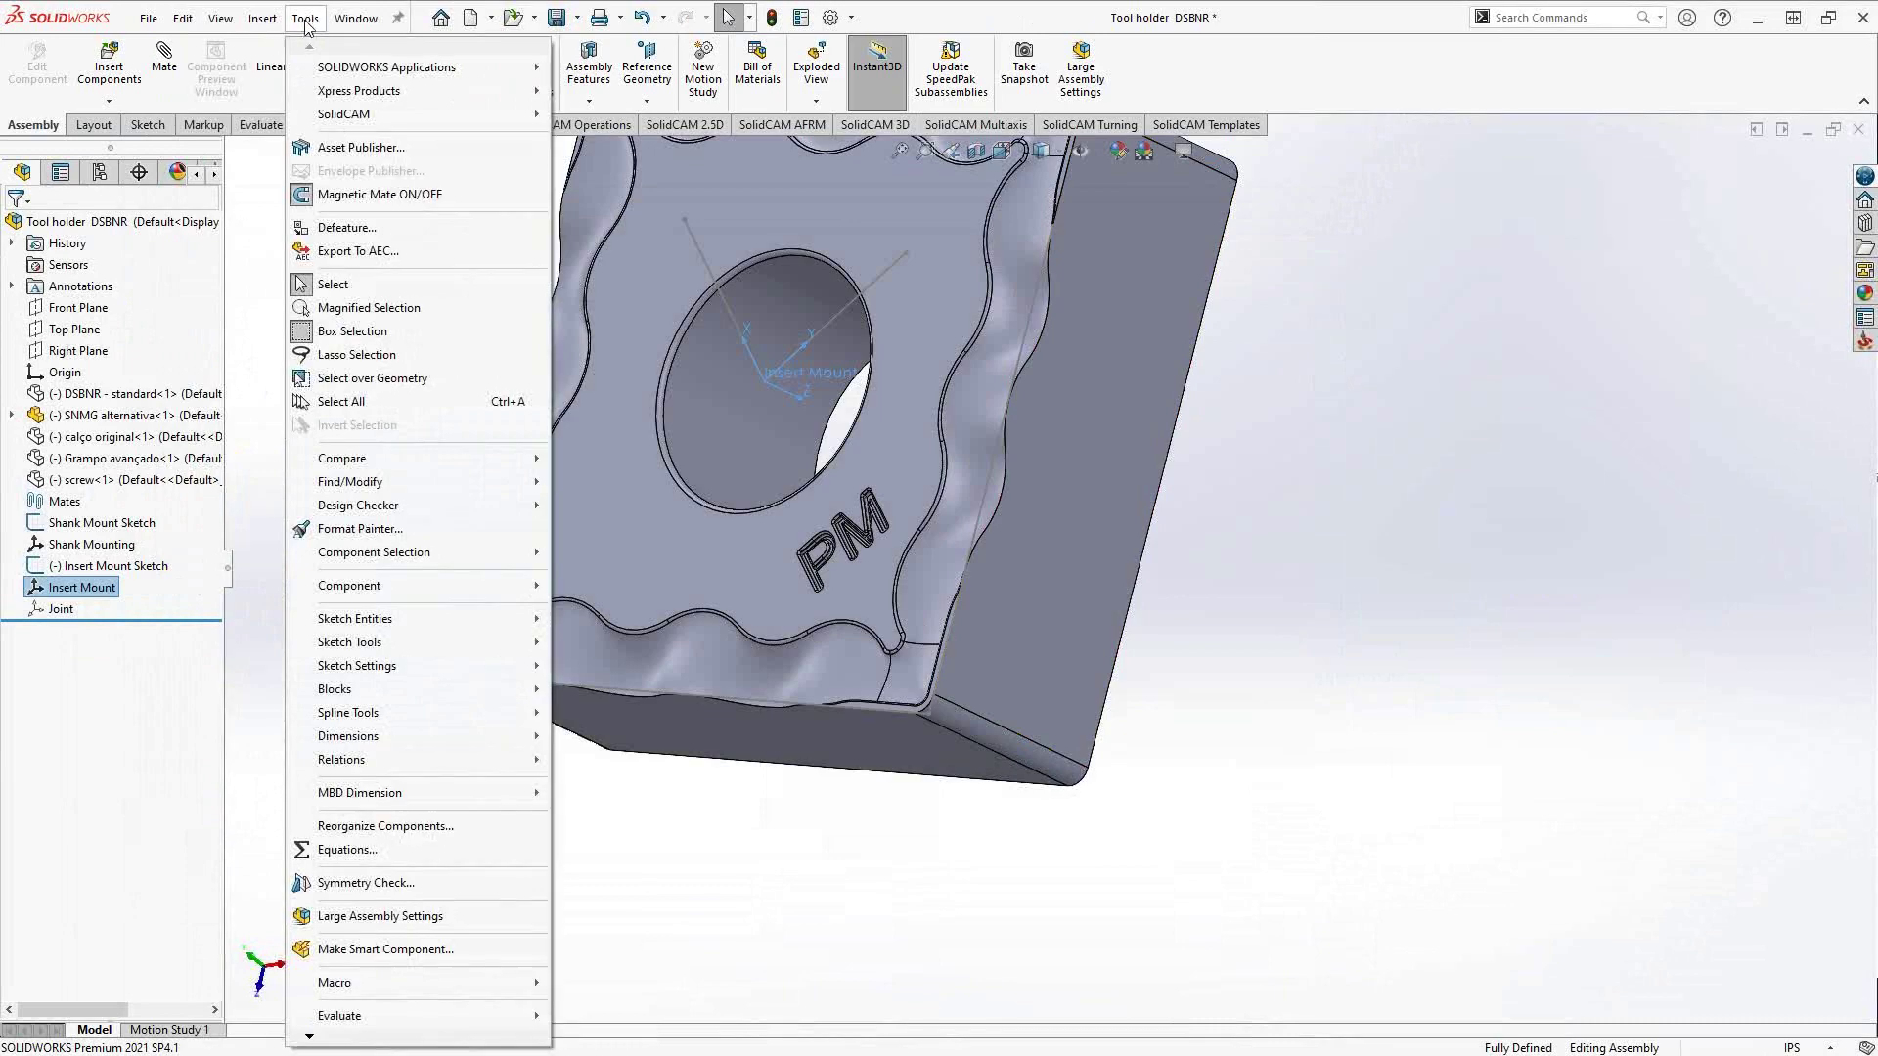
pyautogui.moveTo(345, 114)
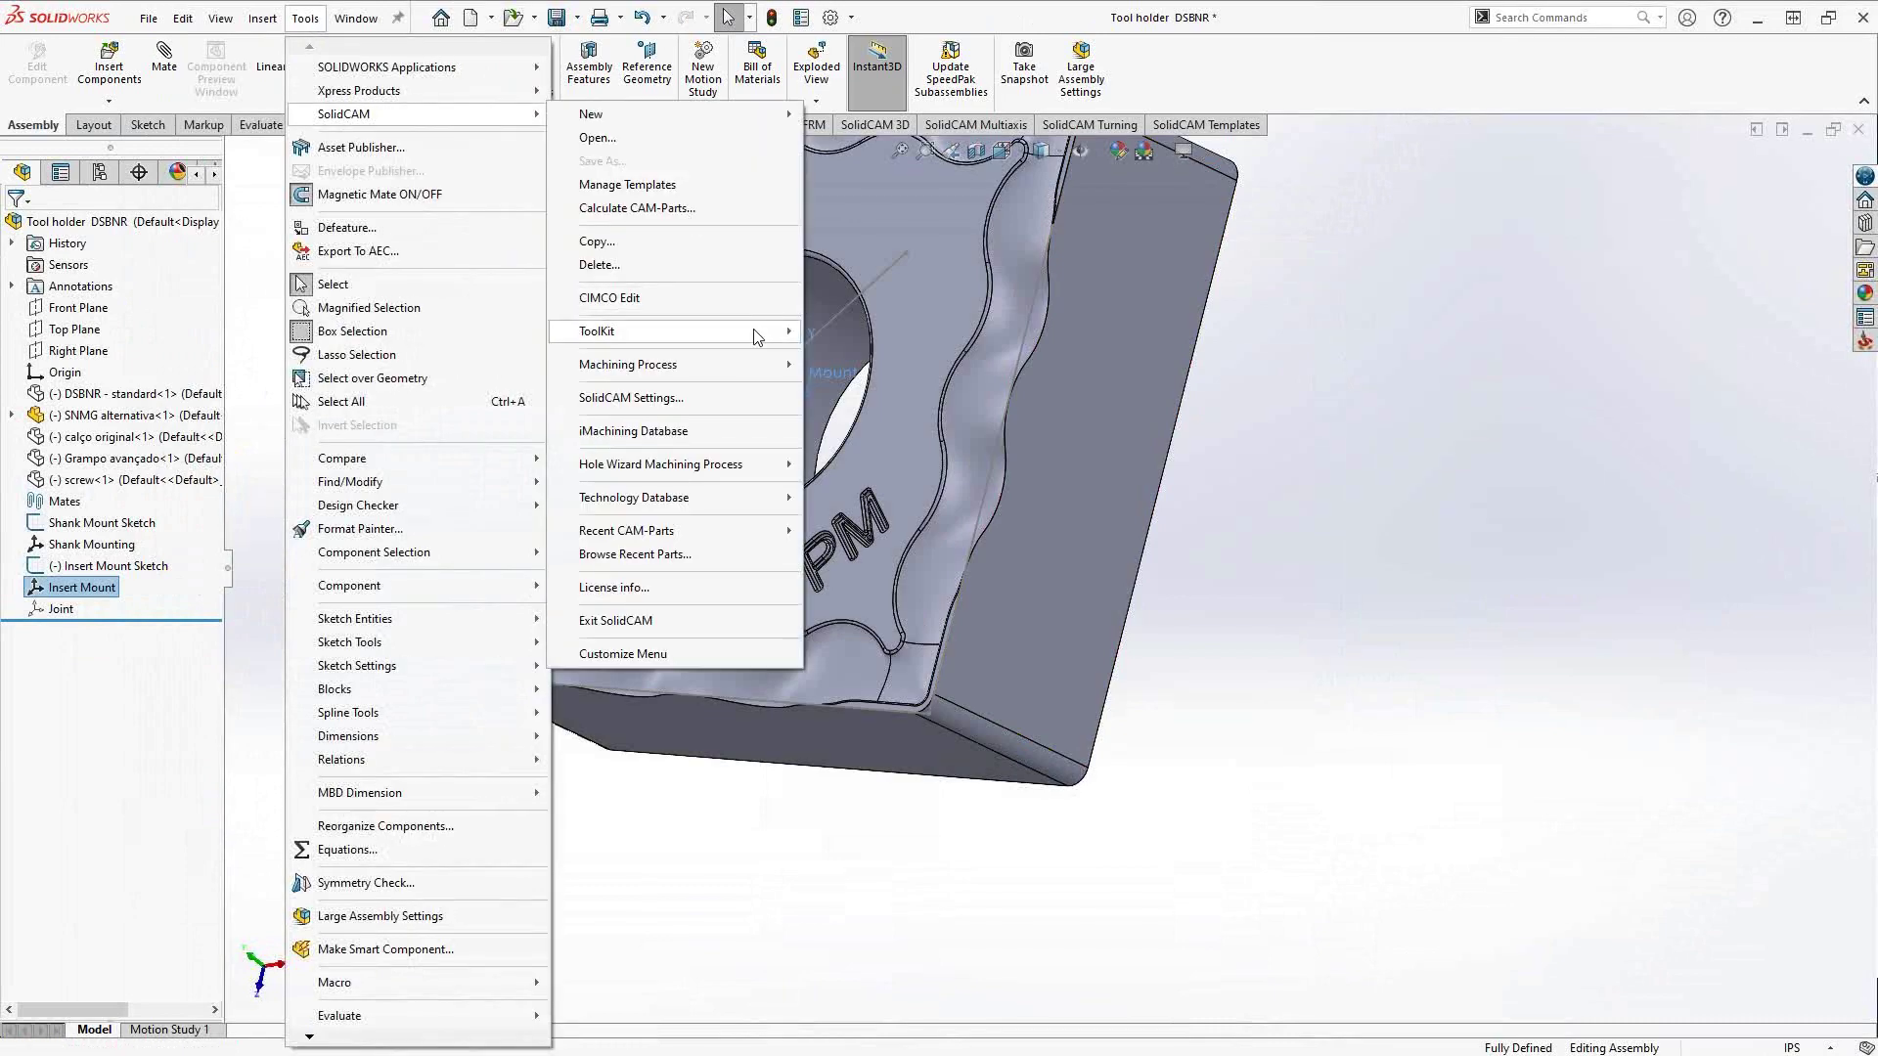
pyautogui.moveTo(754, 330)
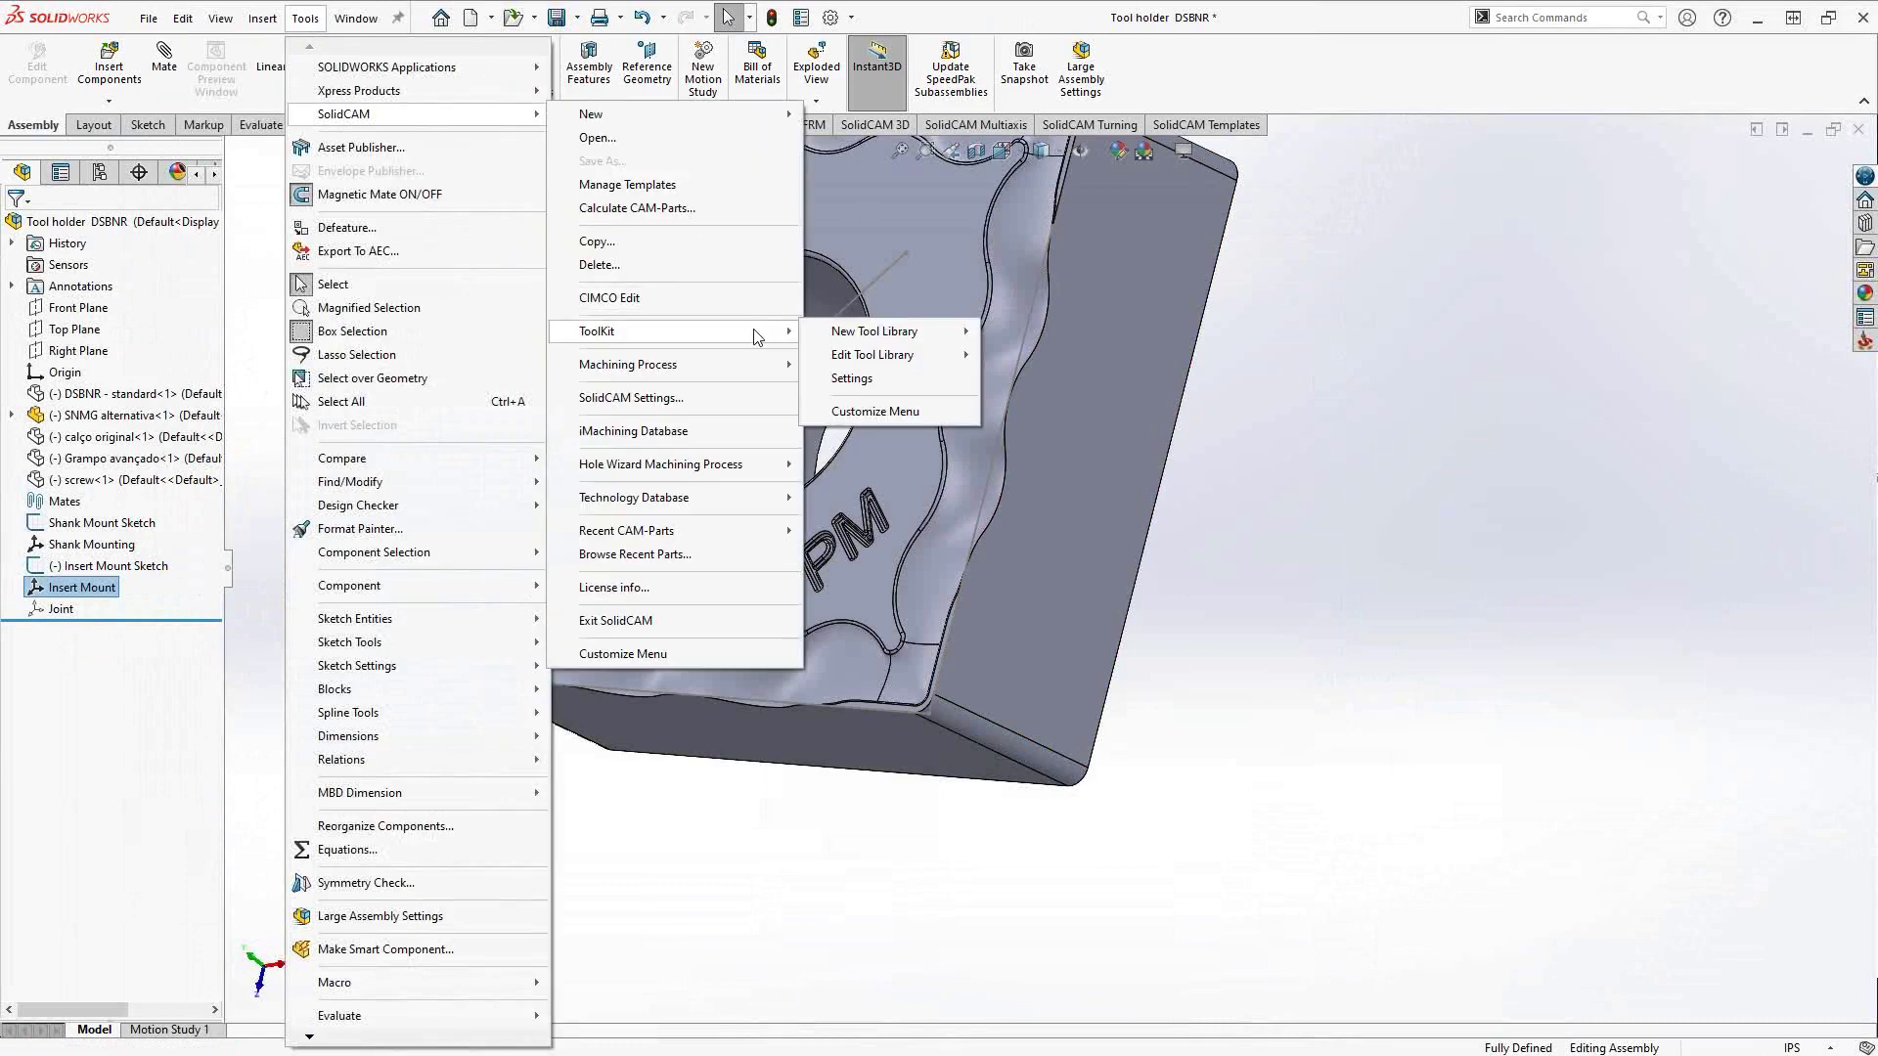
pyautogui.moveTo(853, 357)
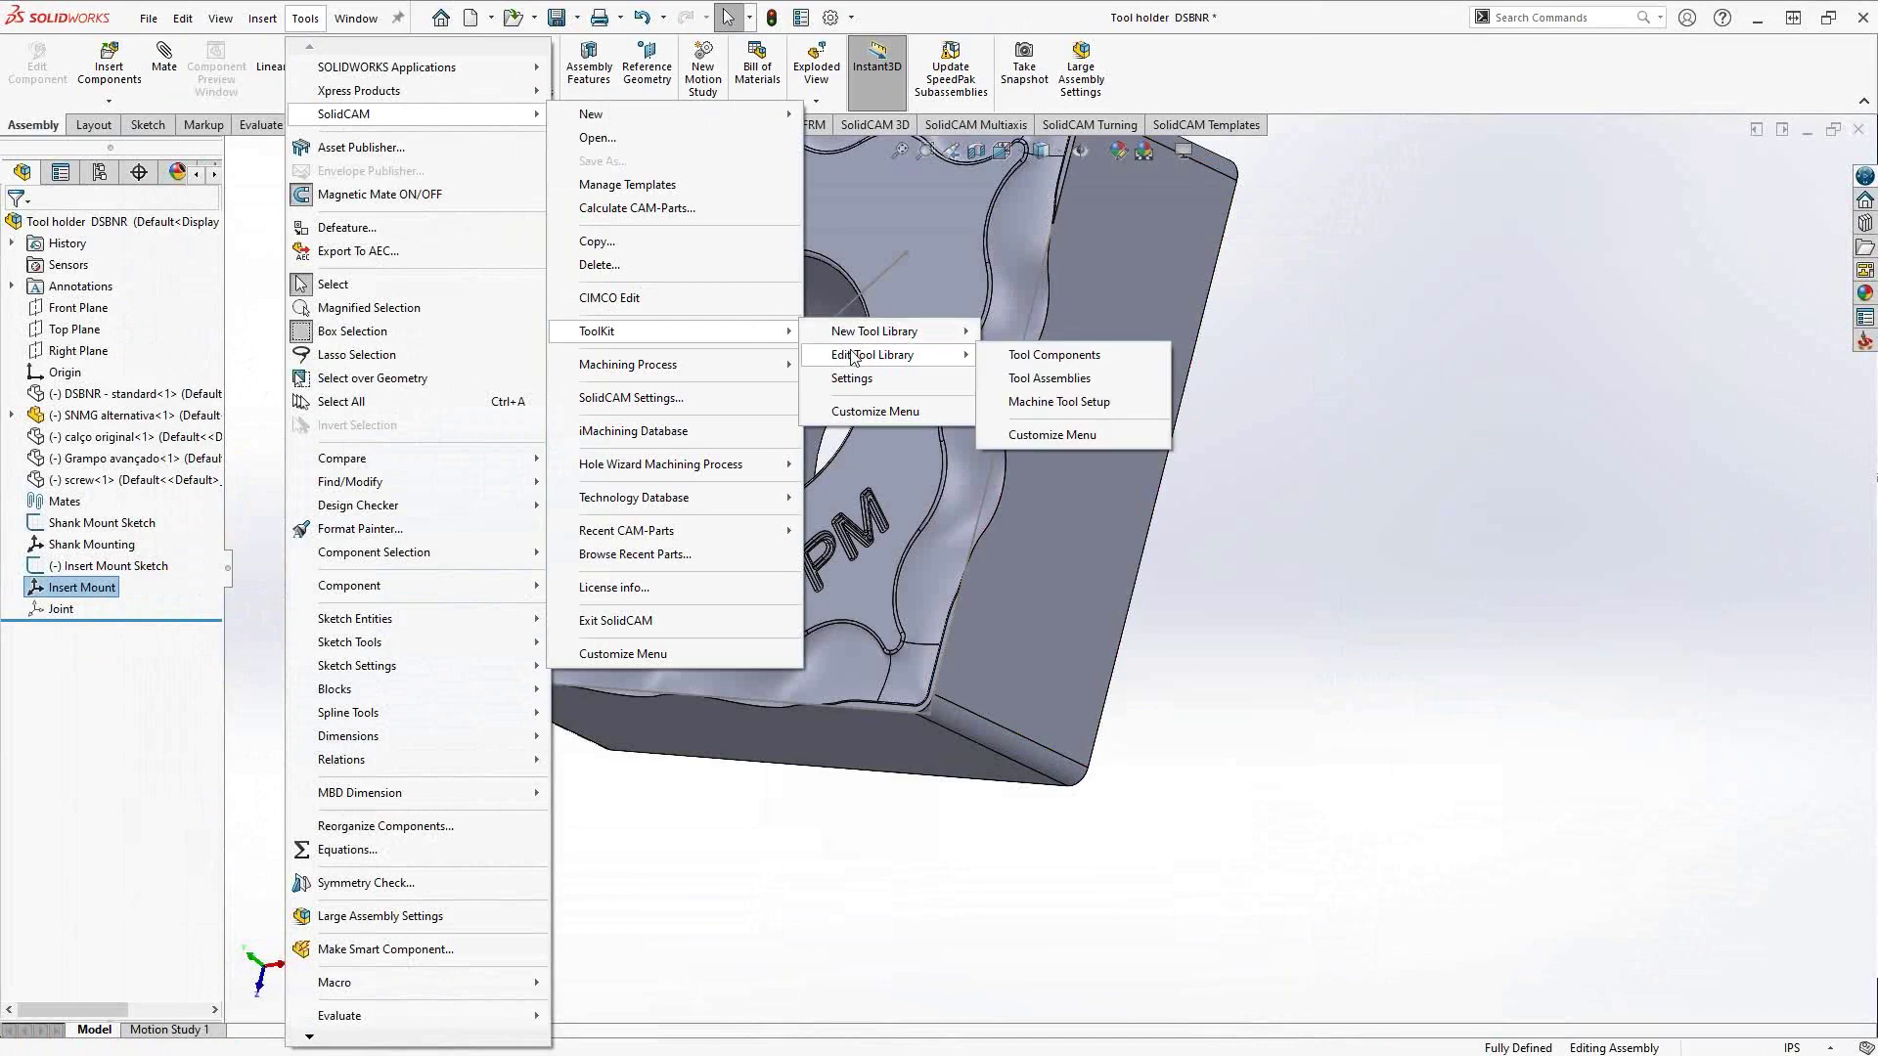
pyautogui.click(1035, 381)
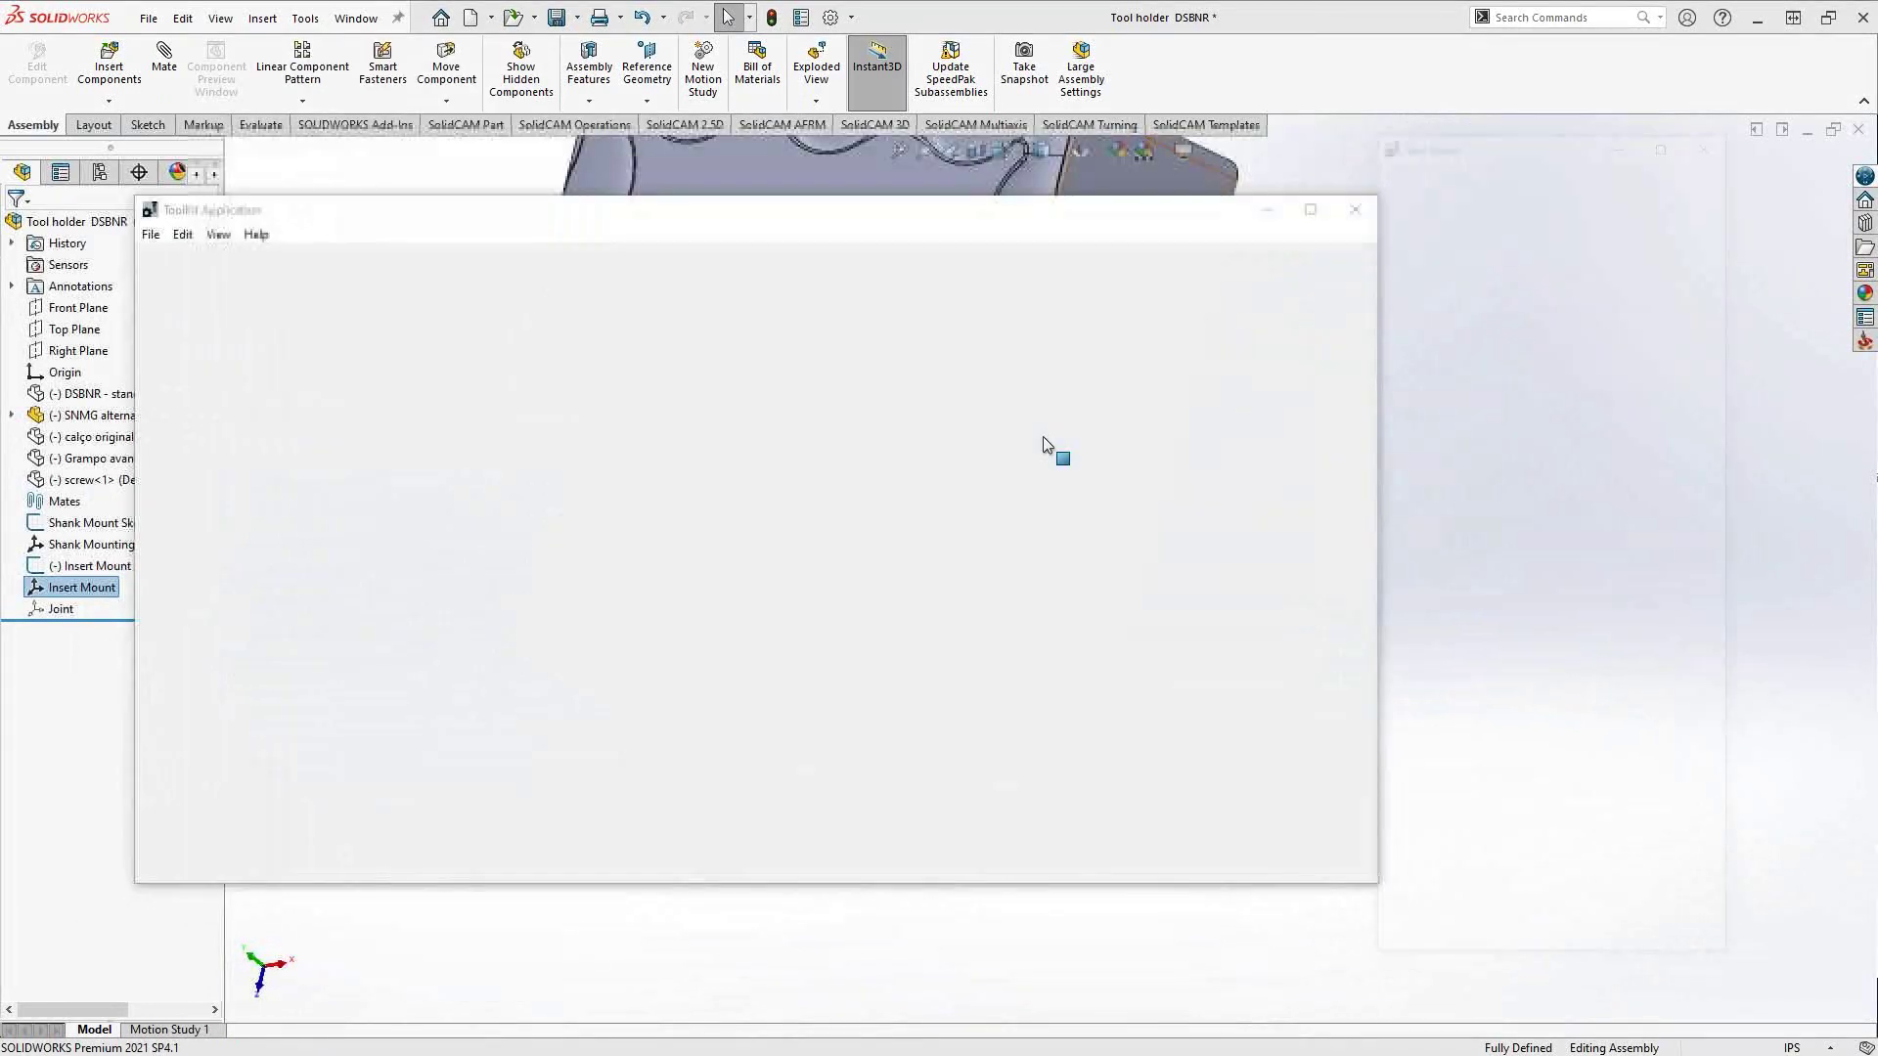
pyautogui.click(723, 440)
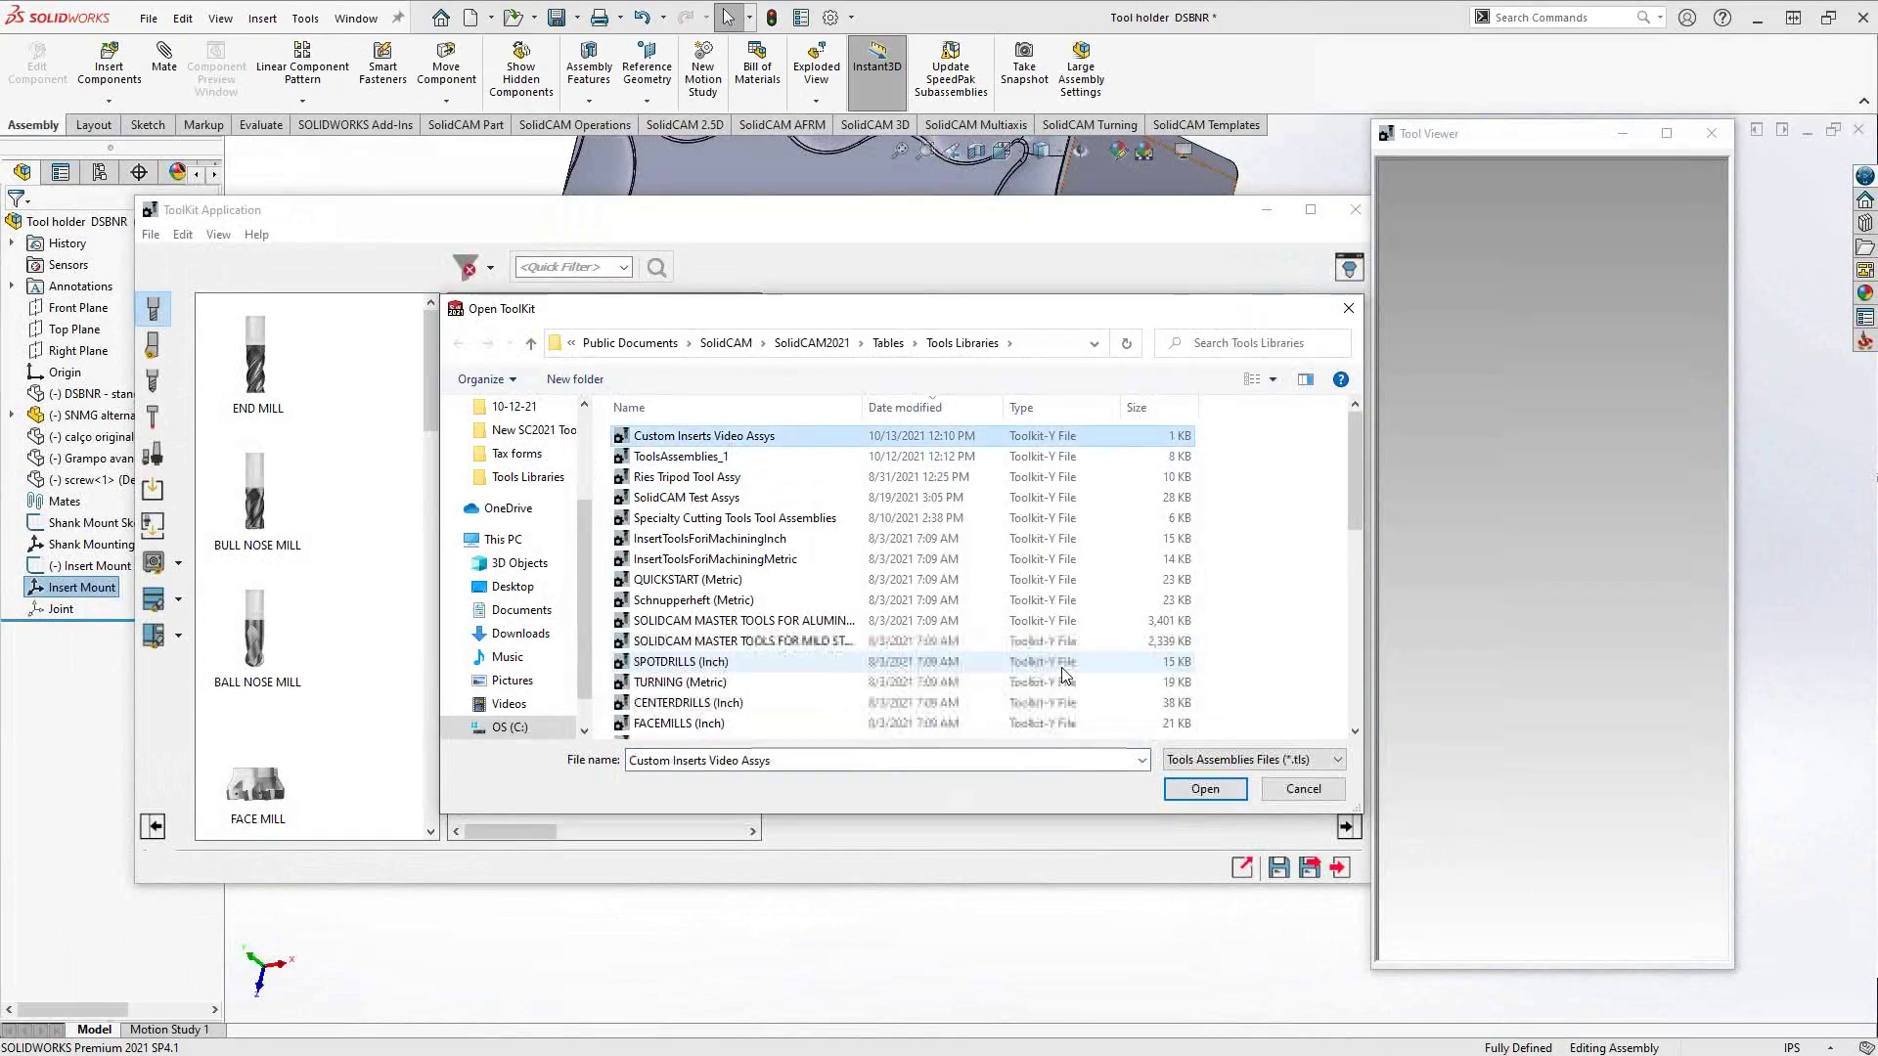
pyautogui.click(1195, 788)
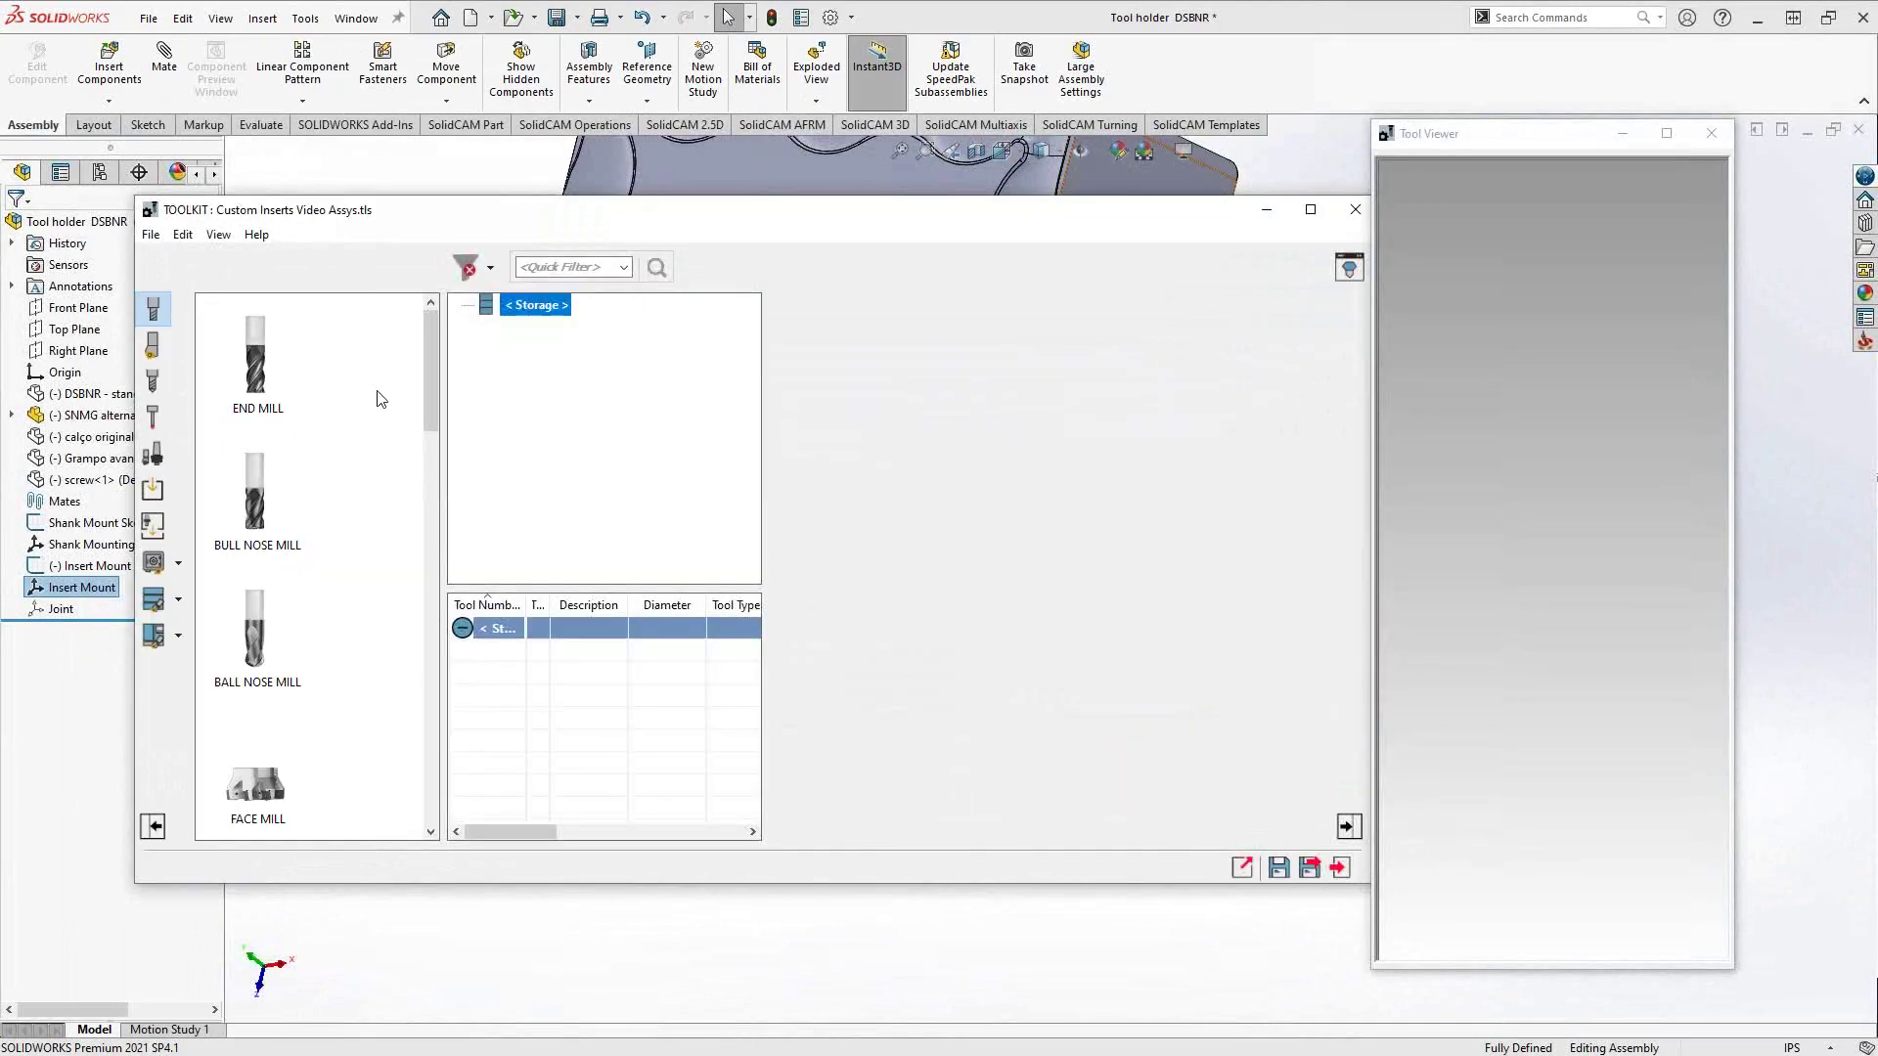
# - From Custom Inserts Video Components, put Tool Holder DSBNR in Storage and mount SNMG on it
pyautogui.click(154, 566)
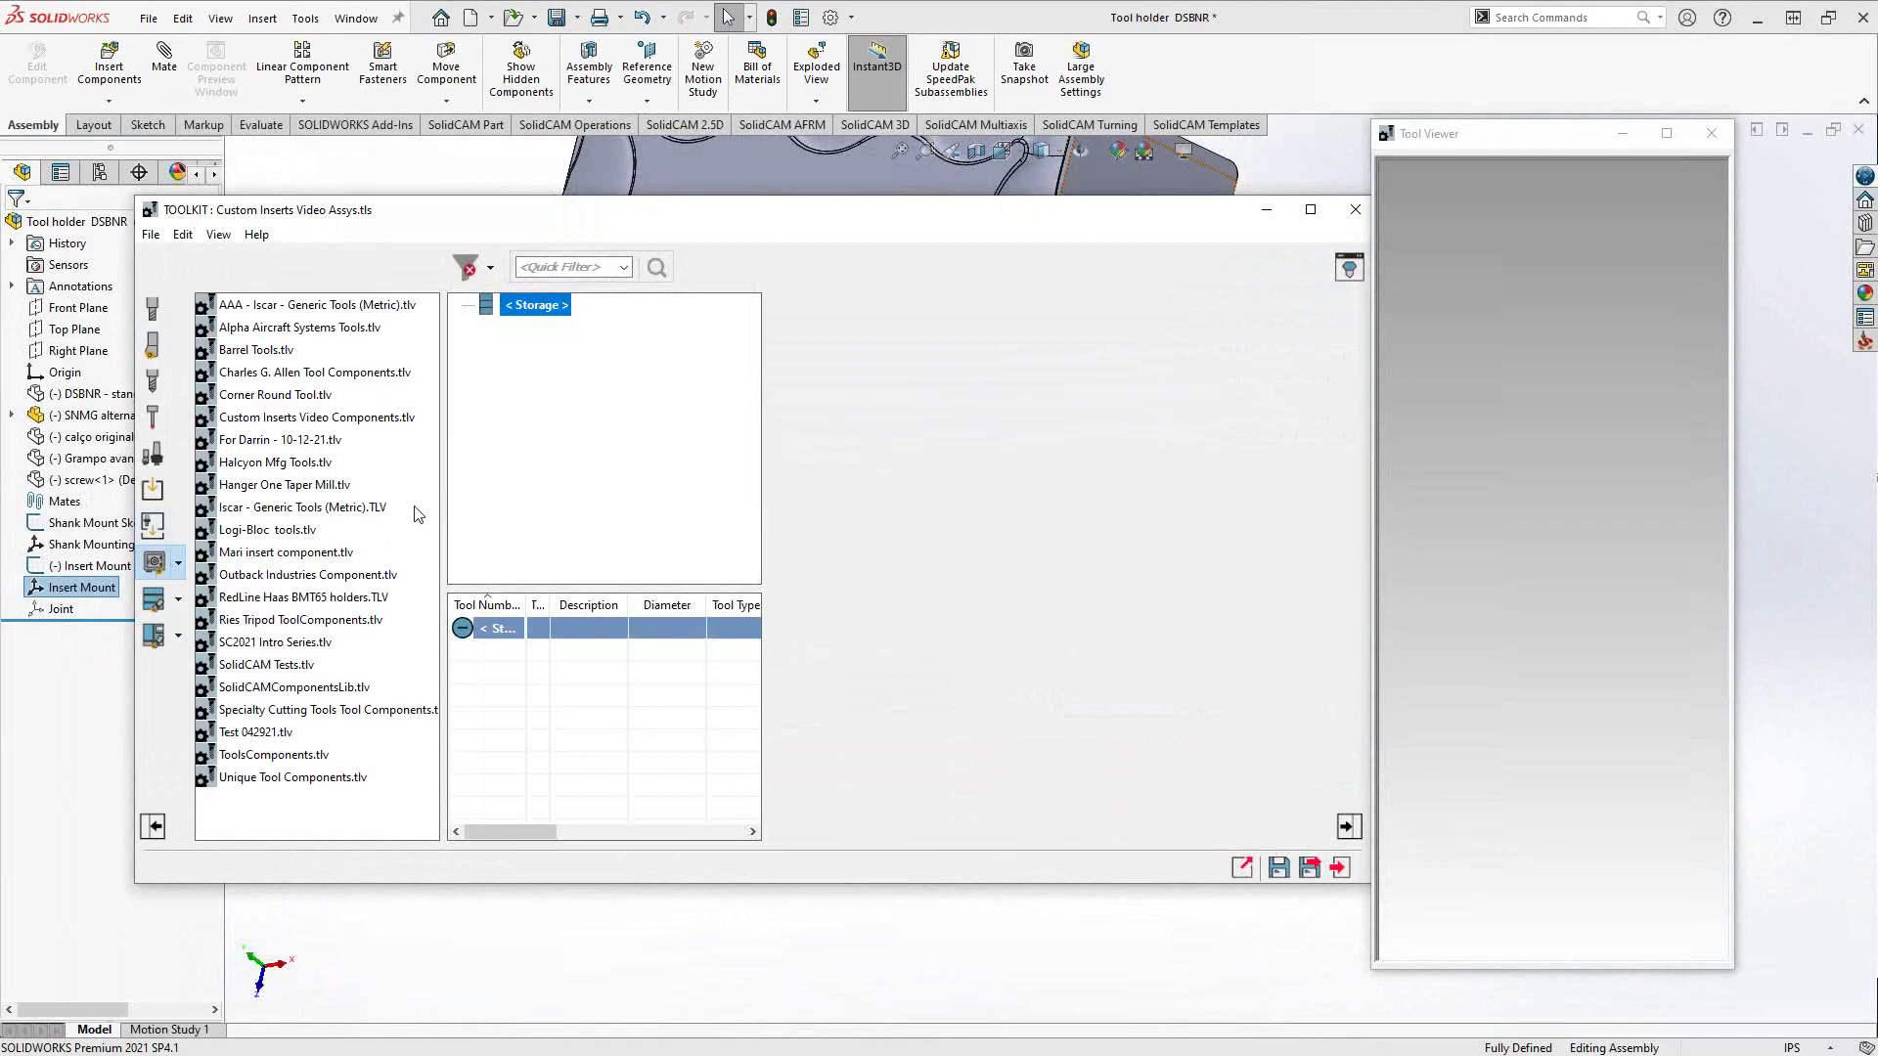
pyautogui.doubleClick(292, 418)
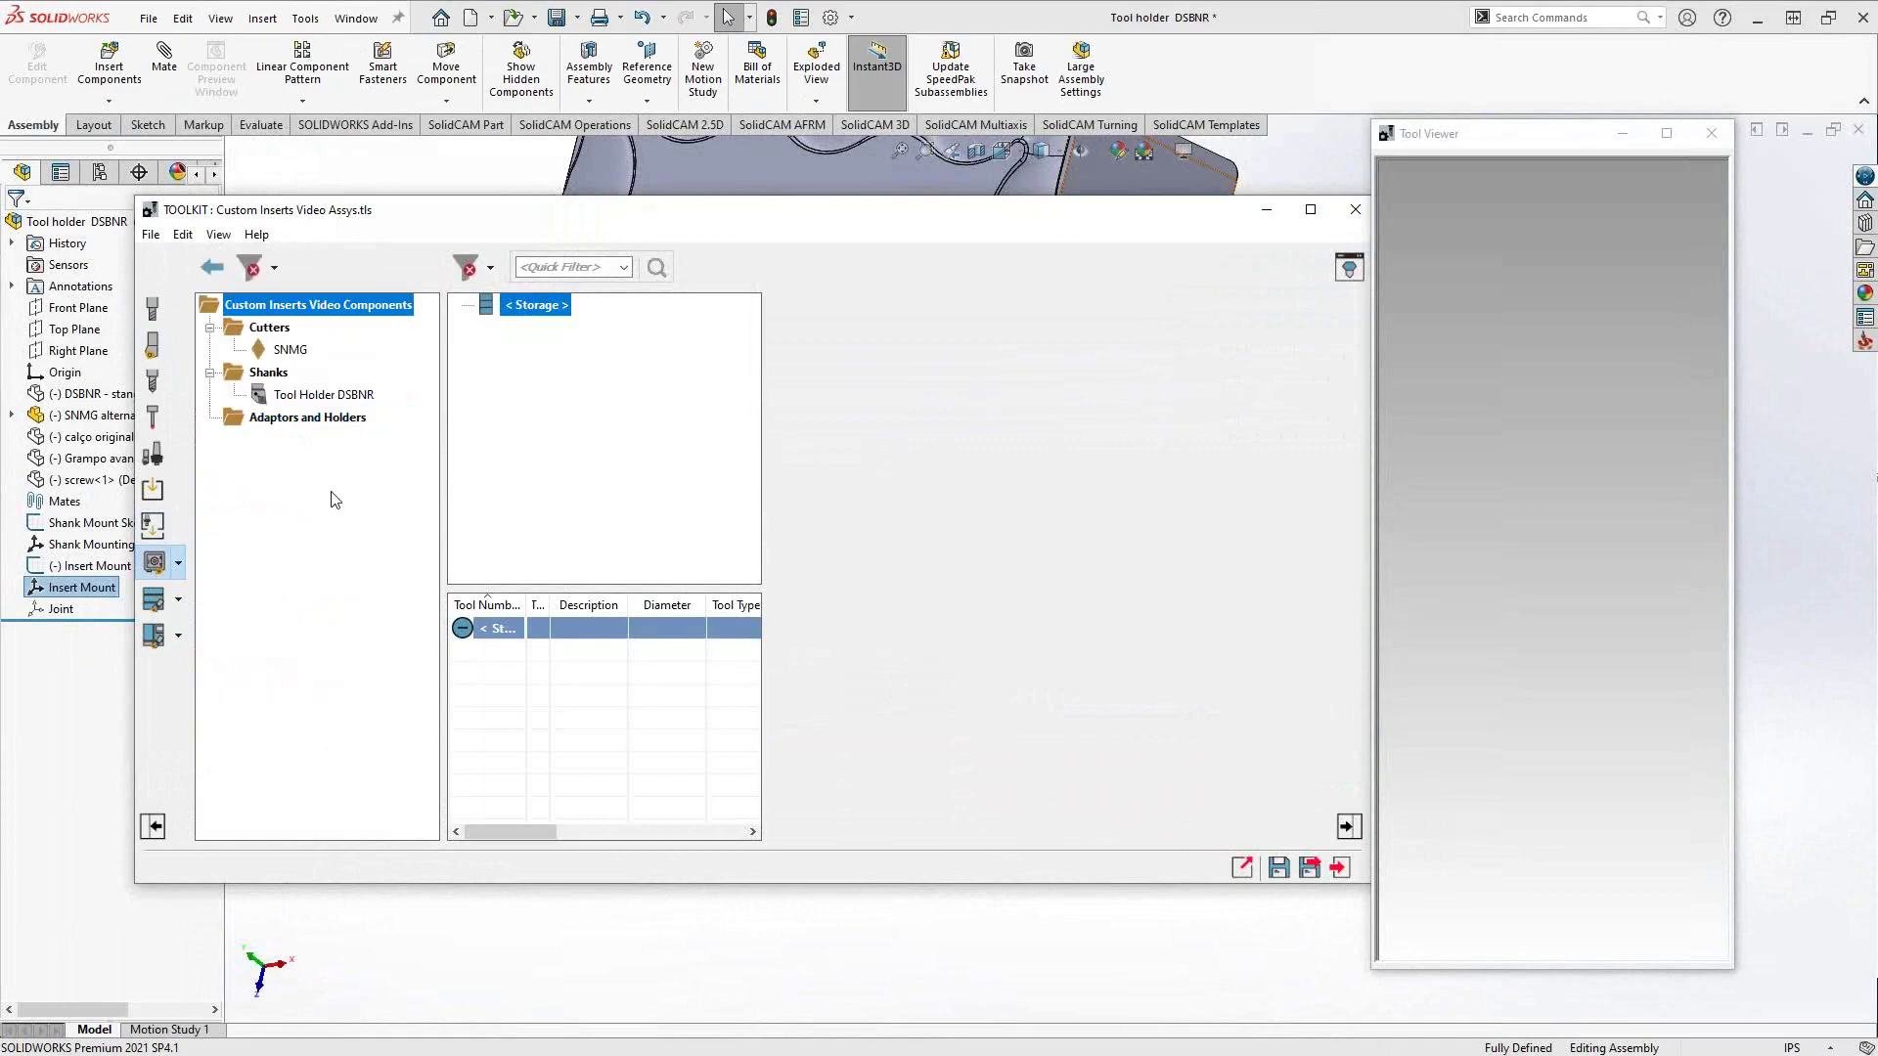
pyautogui.moveTo(314, 395); pyautogui.dragTo(534, 308)
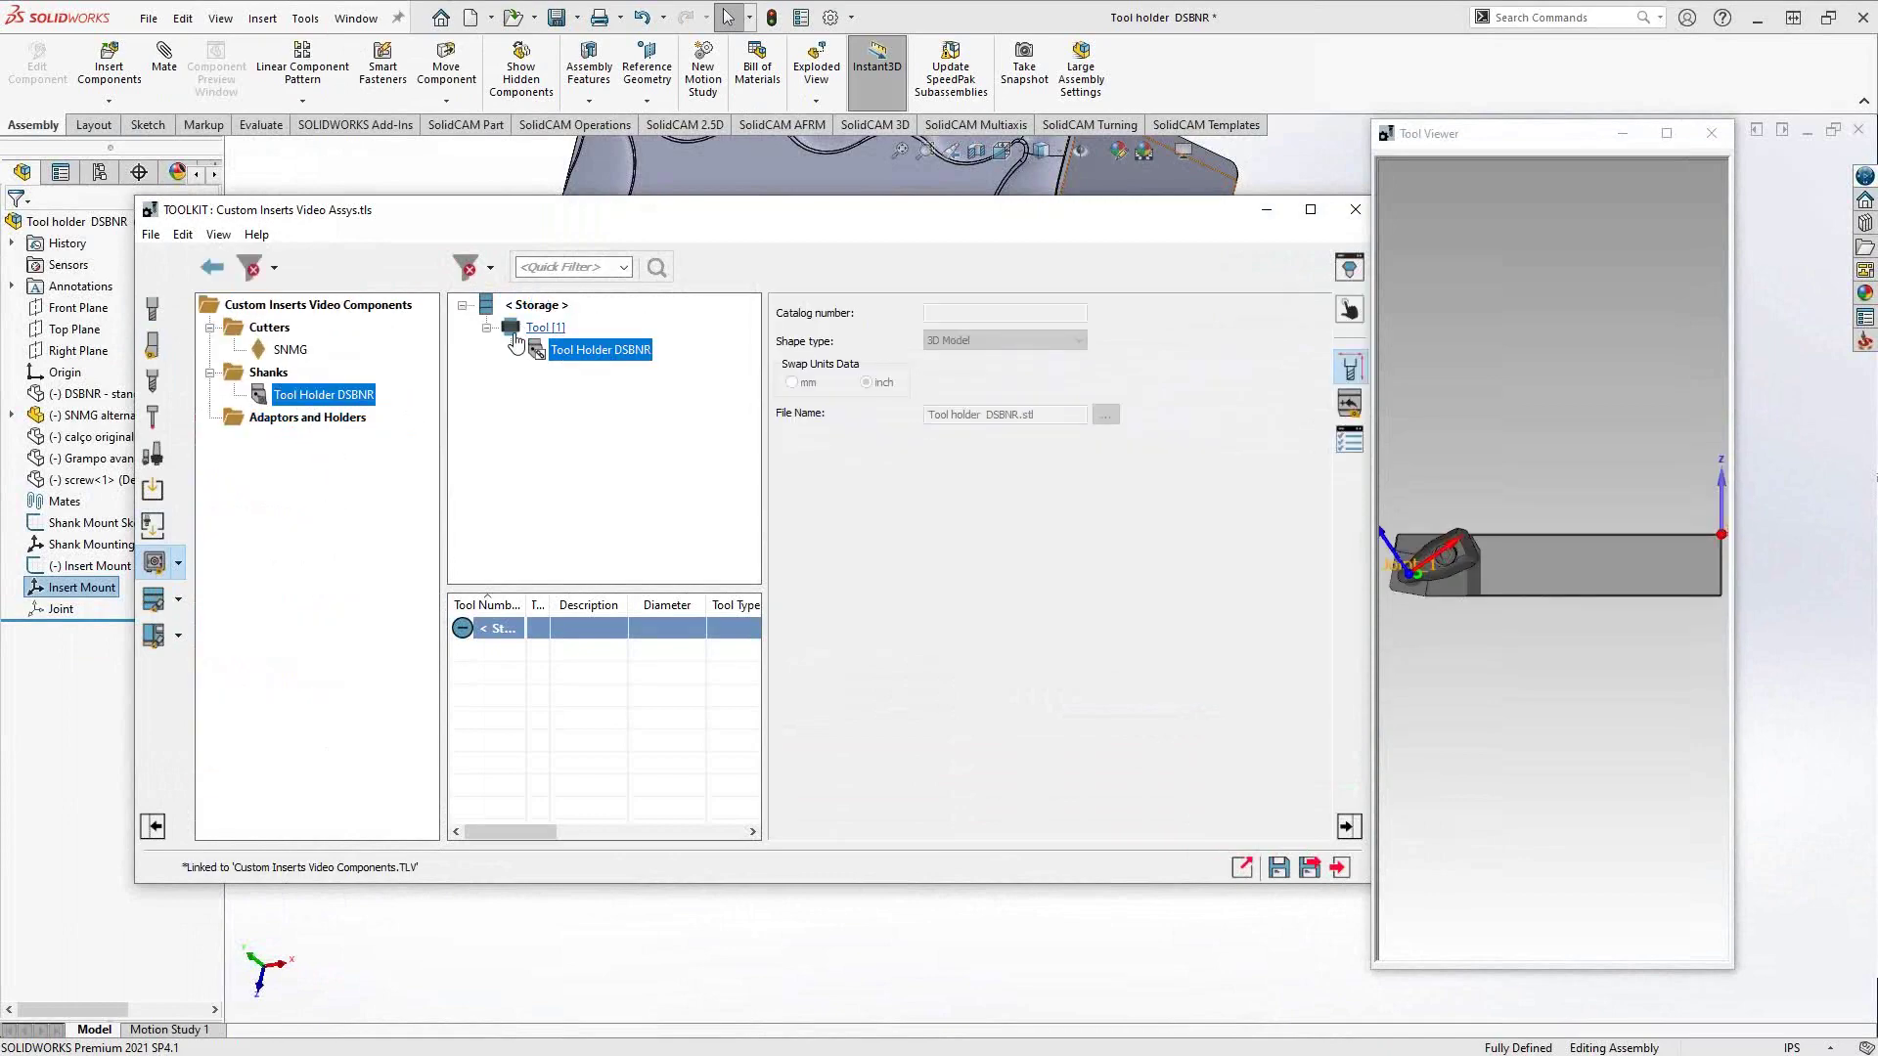
pyautogui.moveTo(291, 349); pyautogui.dragTo(562, 349)
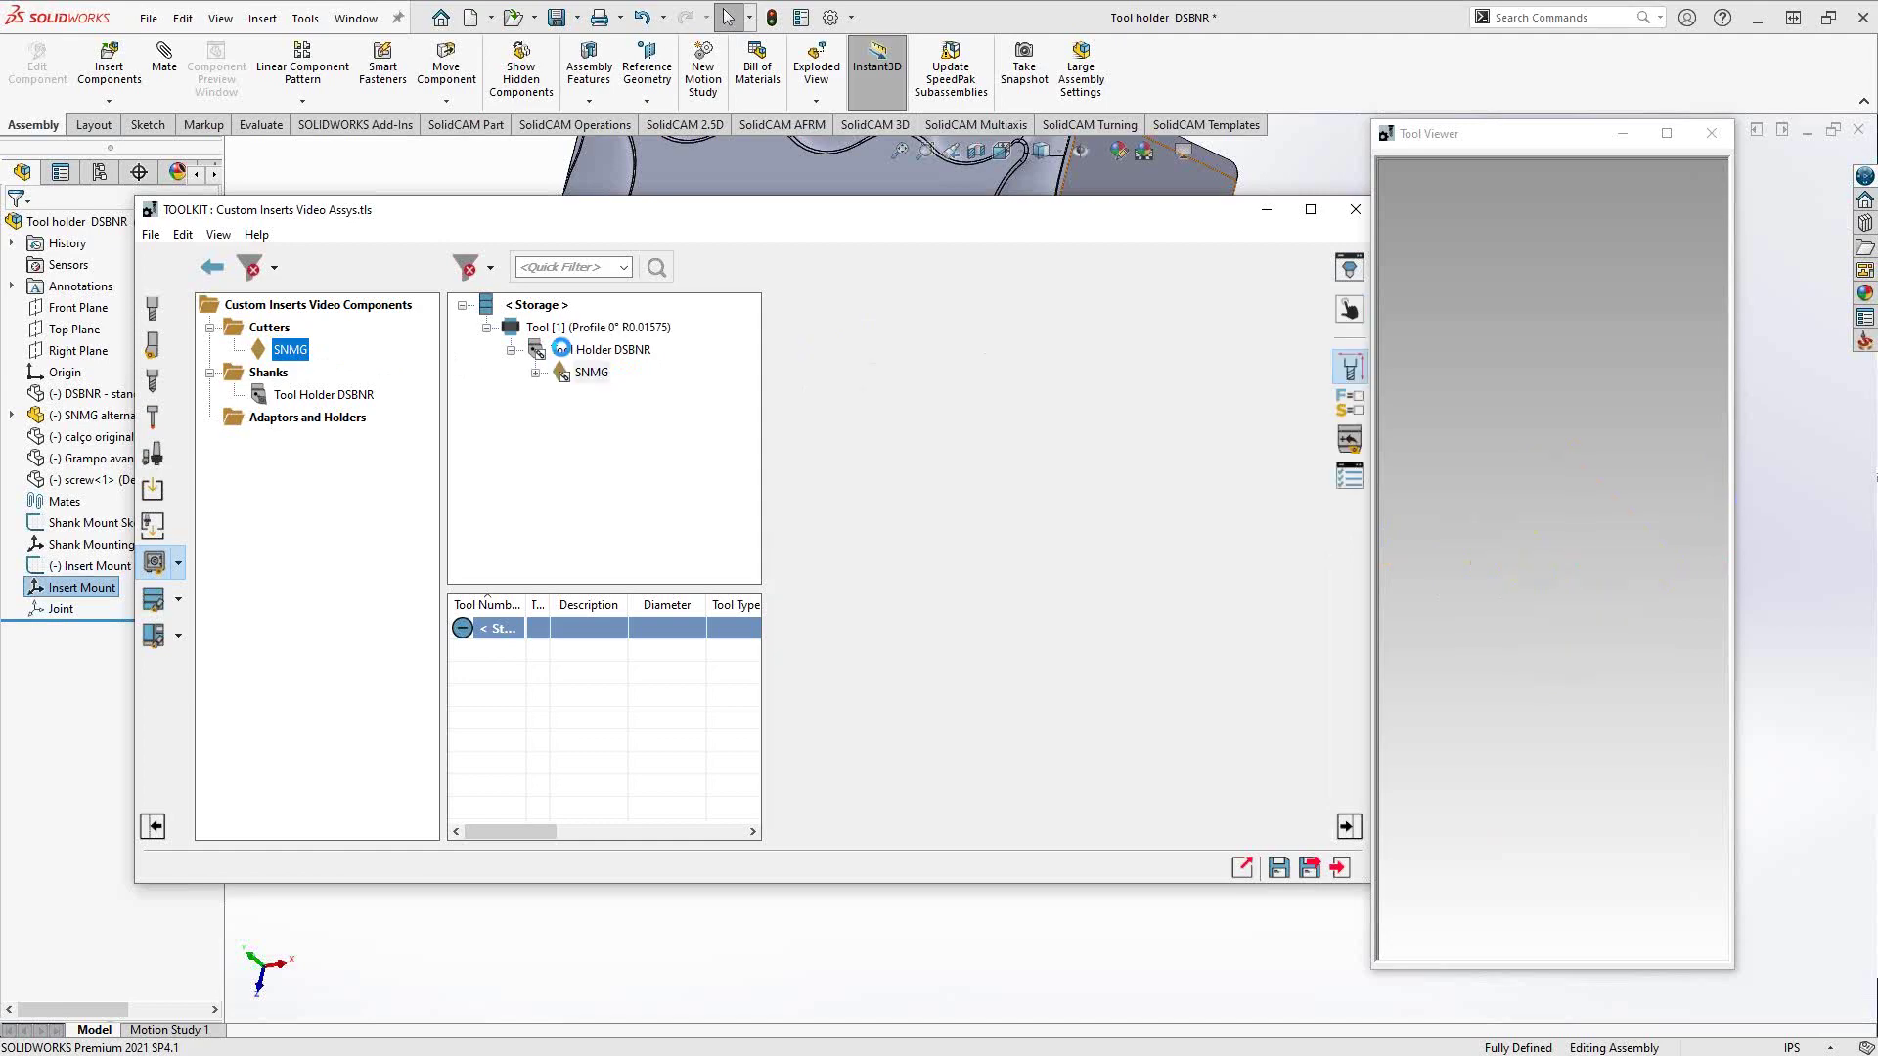
# - Inspect the SNMG insert corner face-on in the tool preview and expand the insert
pyautogui.click(1557, 637)
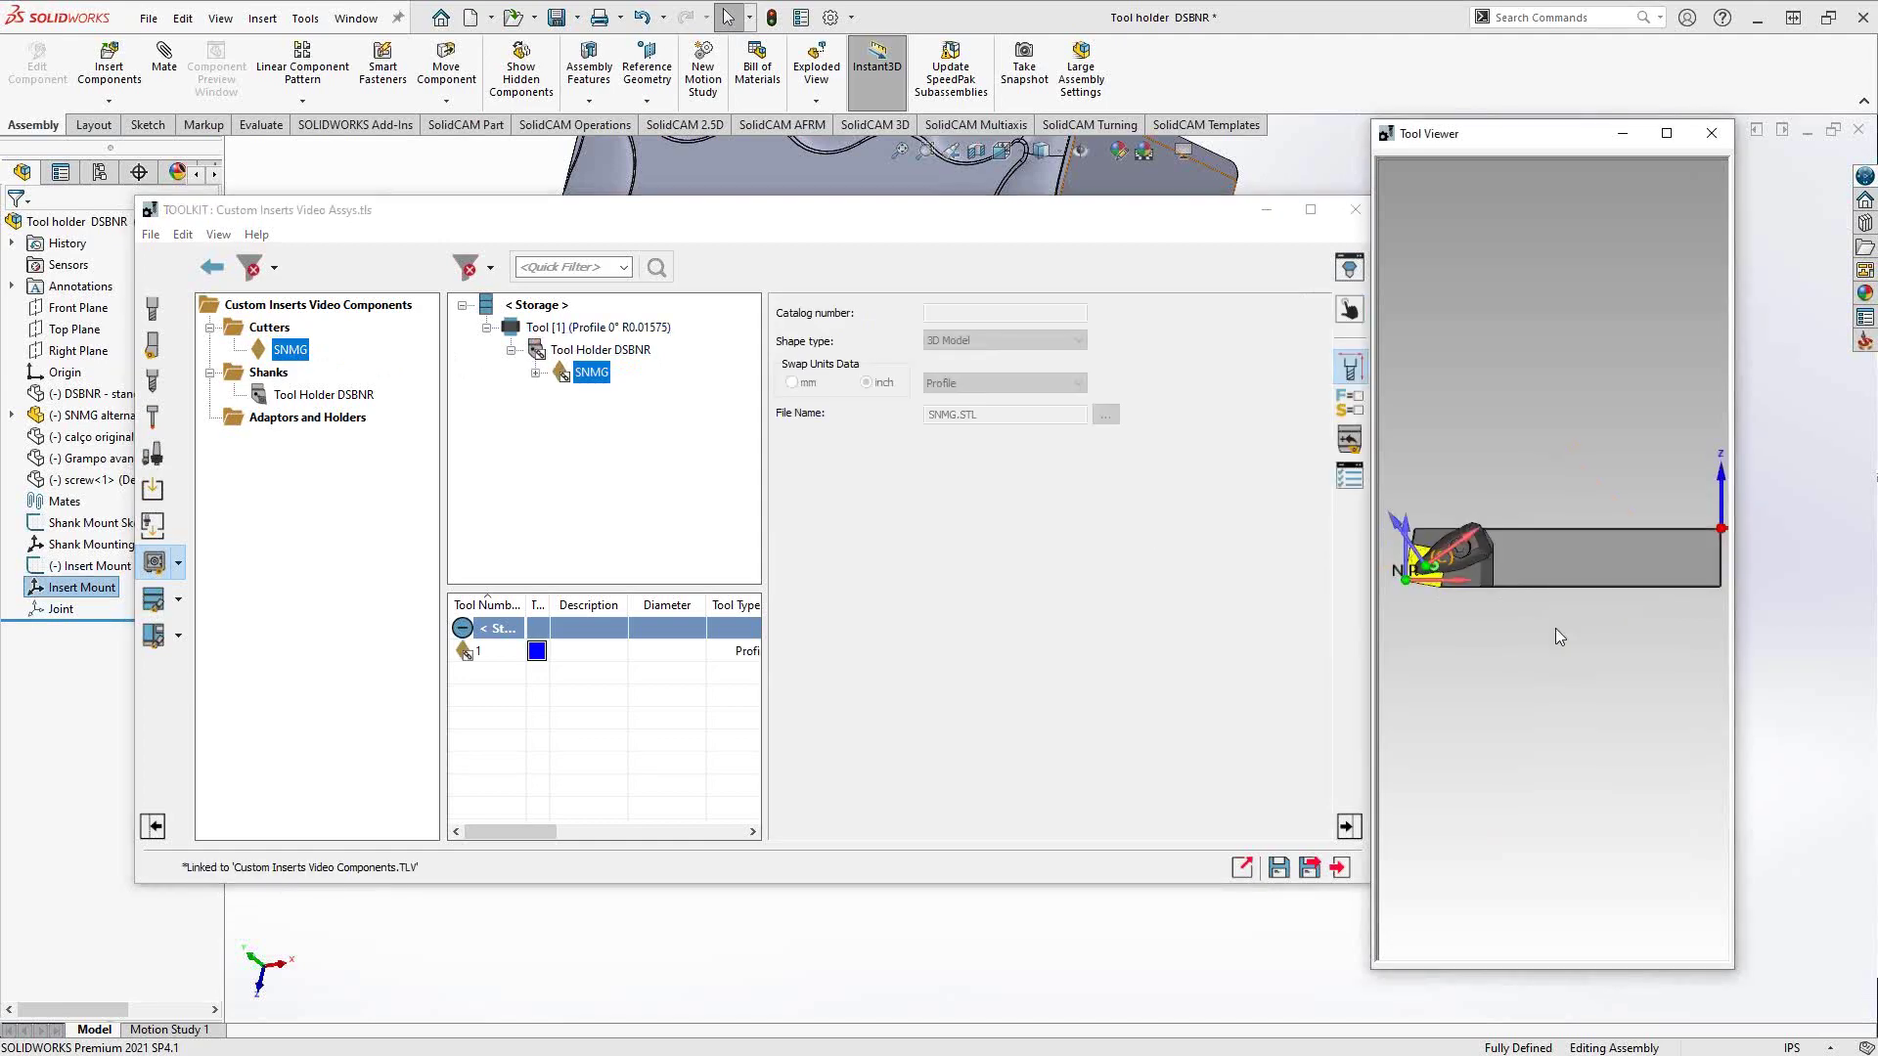
pyautogui.moveTo(1555, 628); pyautogui.dragTo(1557, 698)
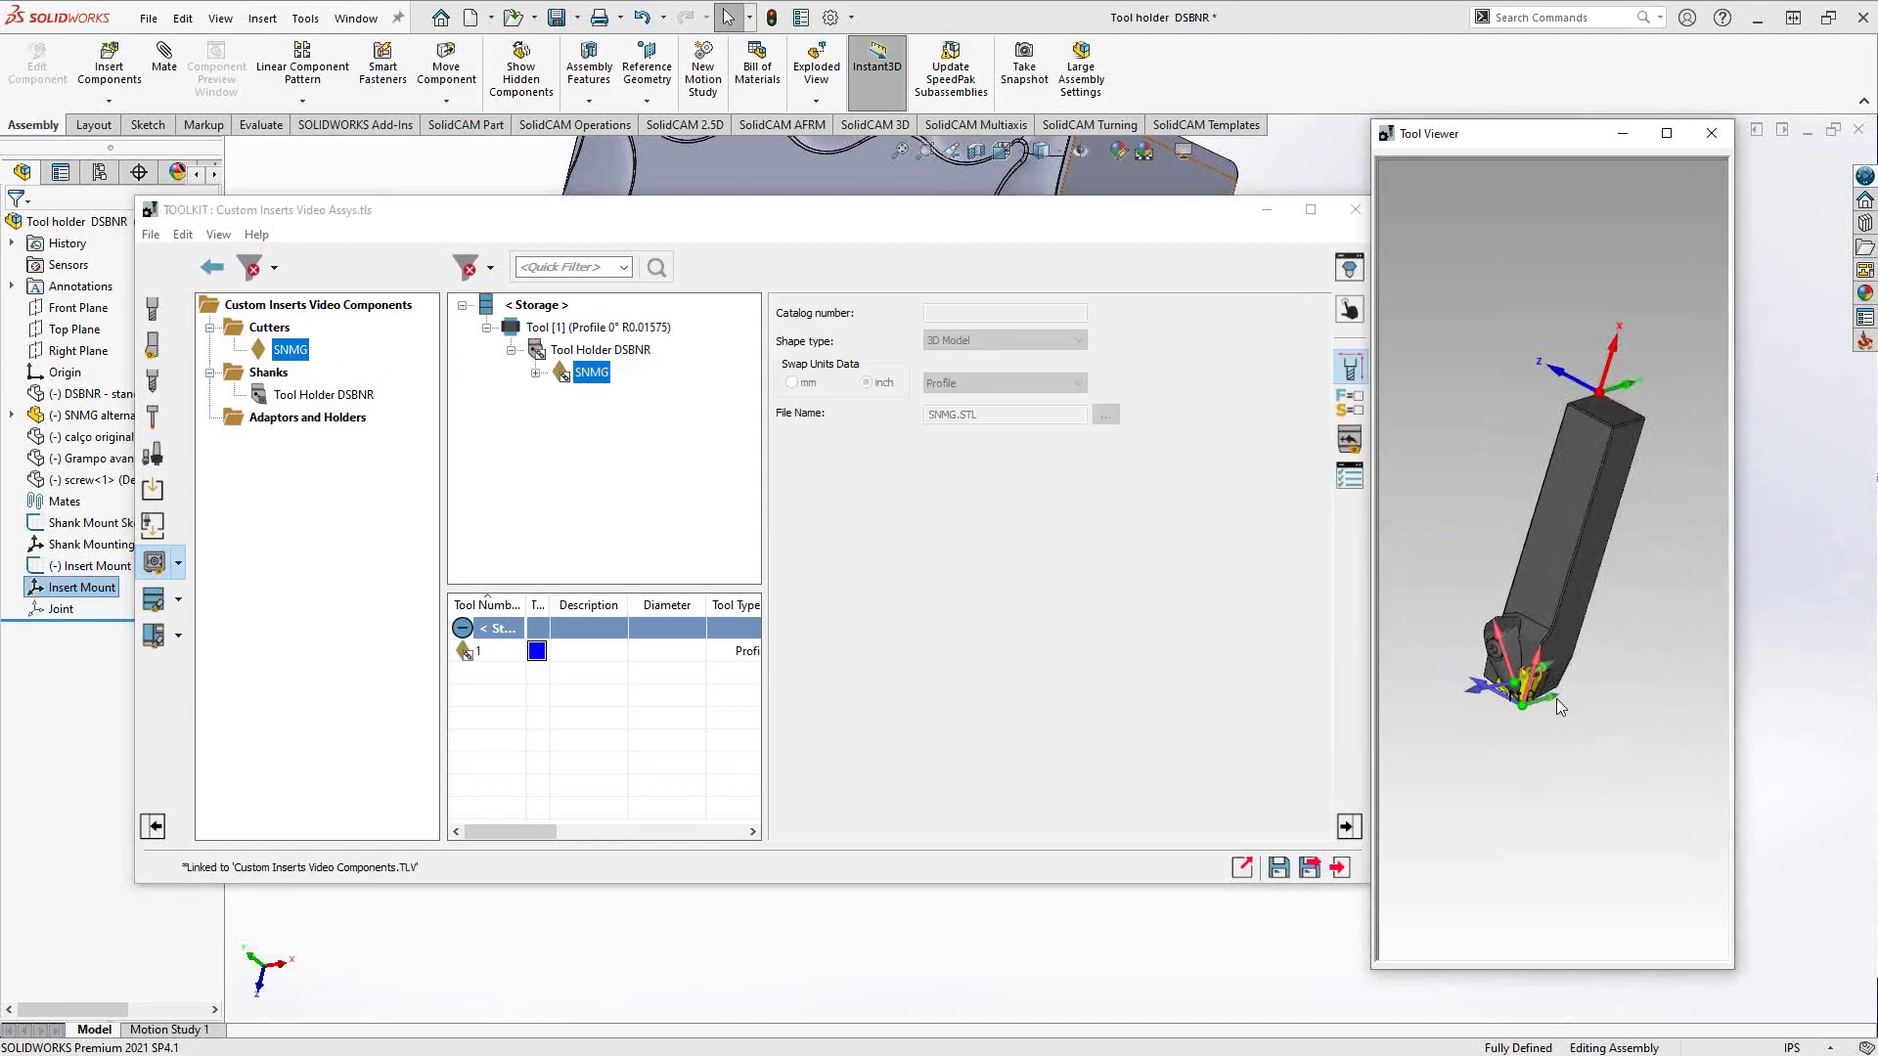
pyautogui.scroll(6, 1557, 699)
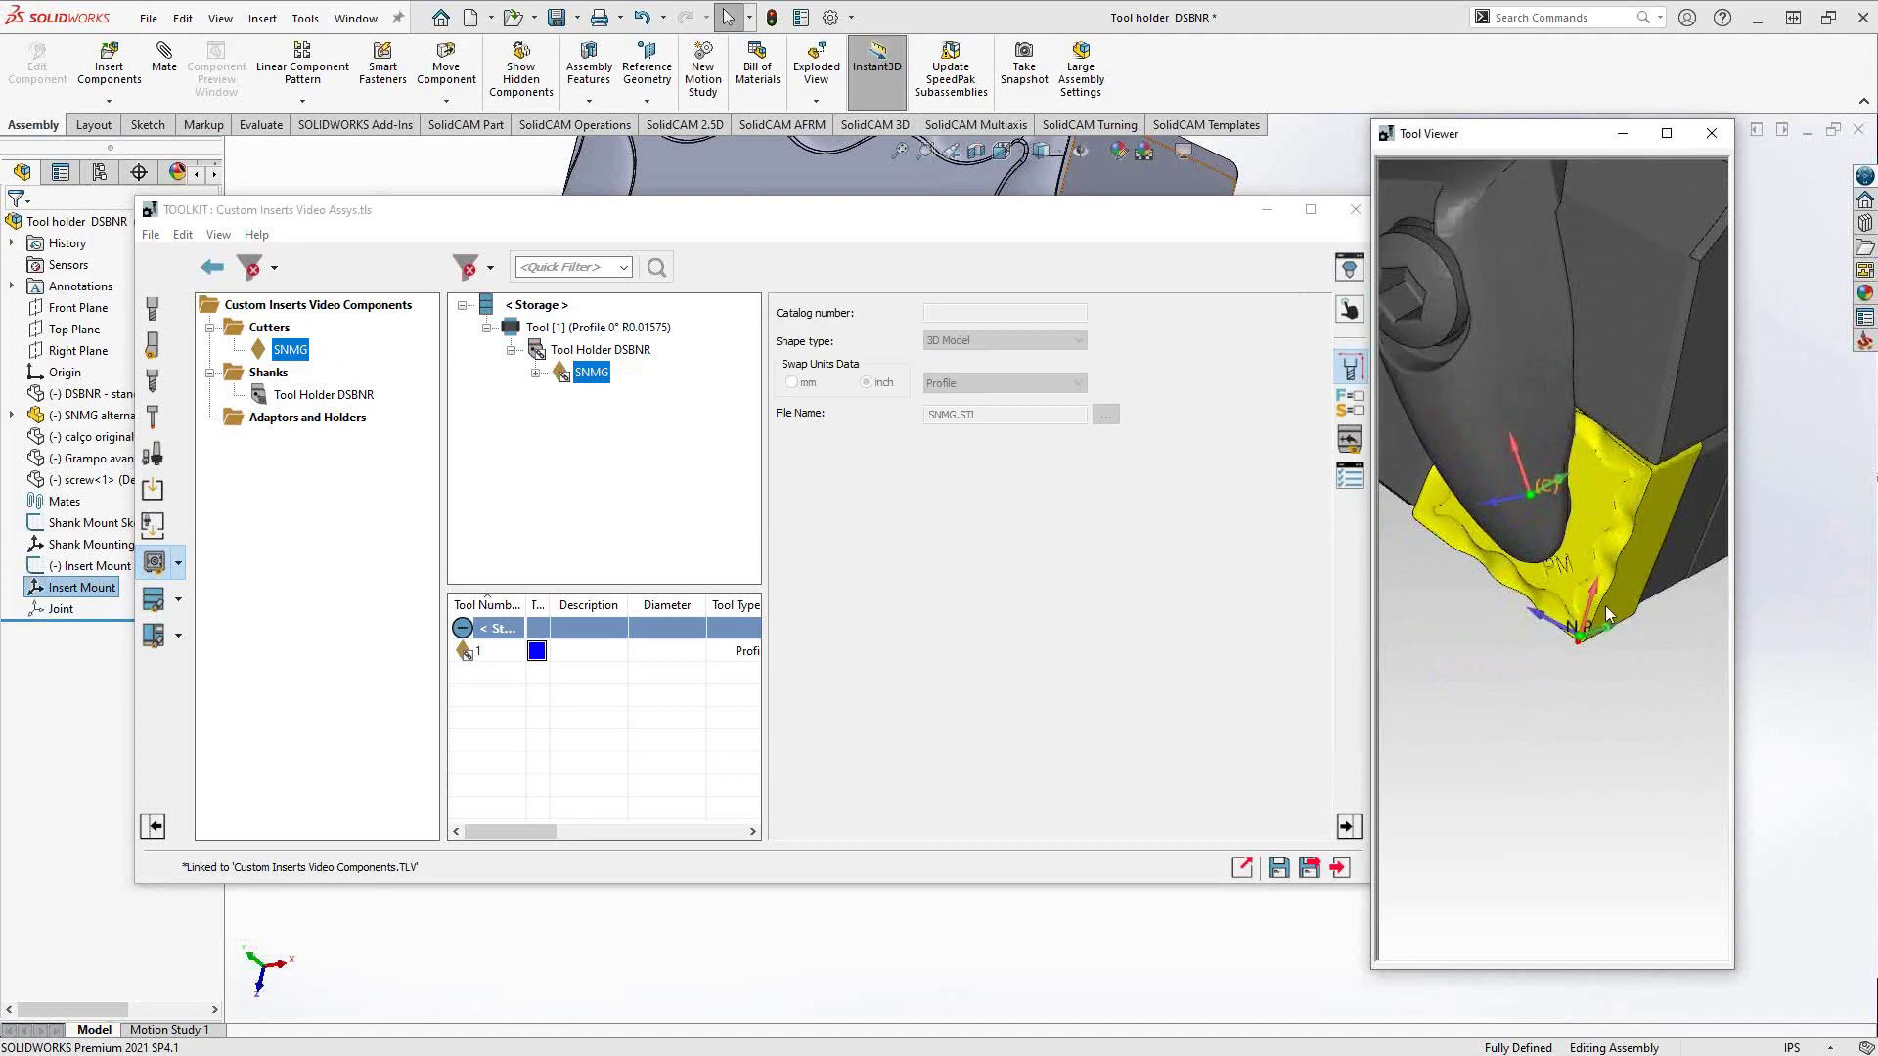
pyautogui.scroll(4, 1607, 614)
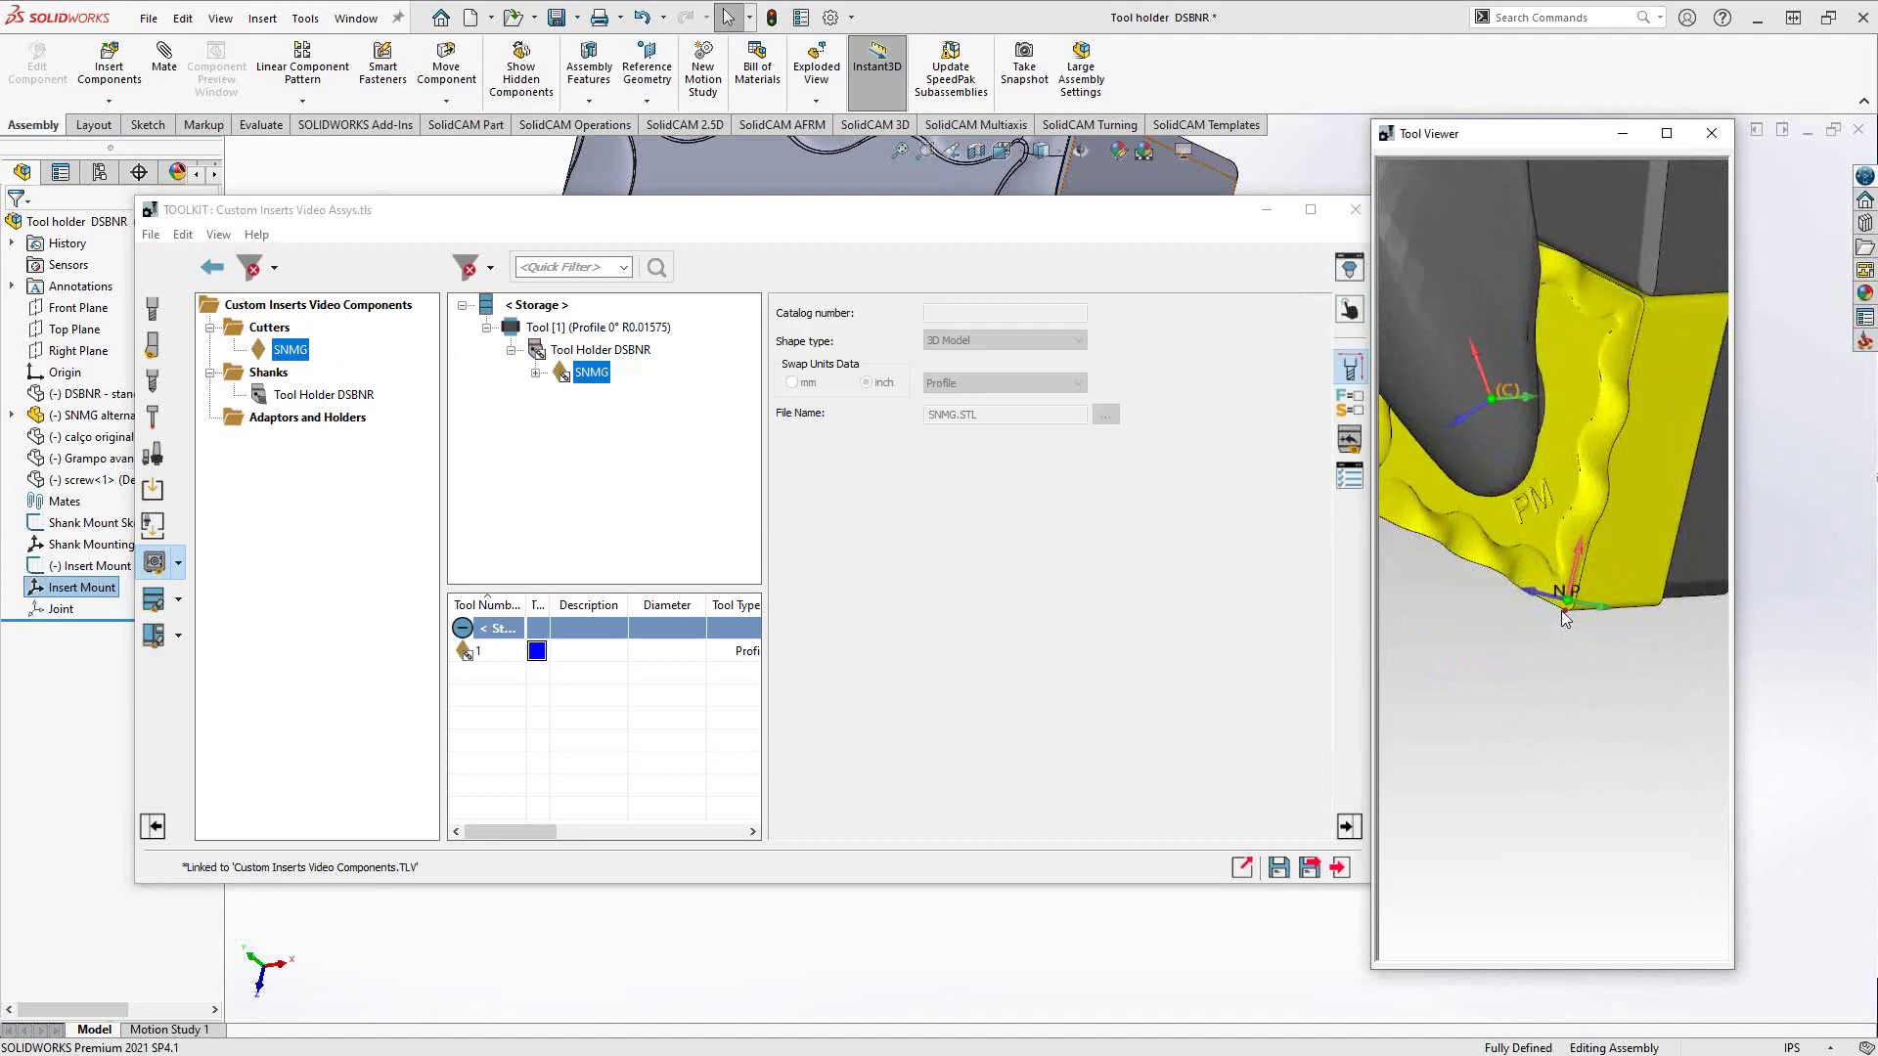
pyautogui.moveTo(1588, 525)
pyautogui.mouseDown()
pyautogui.moveTo(1516, 503)
pyautogui.moveTo(1563, 393)
pyautogui.moveTo(1600, 567)
pyautogui.moveTo(1571, 577)
pyautogui.moveTo(1604, 671)
pyautogui.moveTo(1579, 526)
pyautogui.mouseUp()
pyautogui.scroll(-5, 1579, 526)
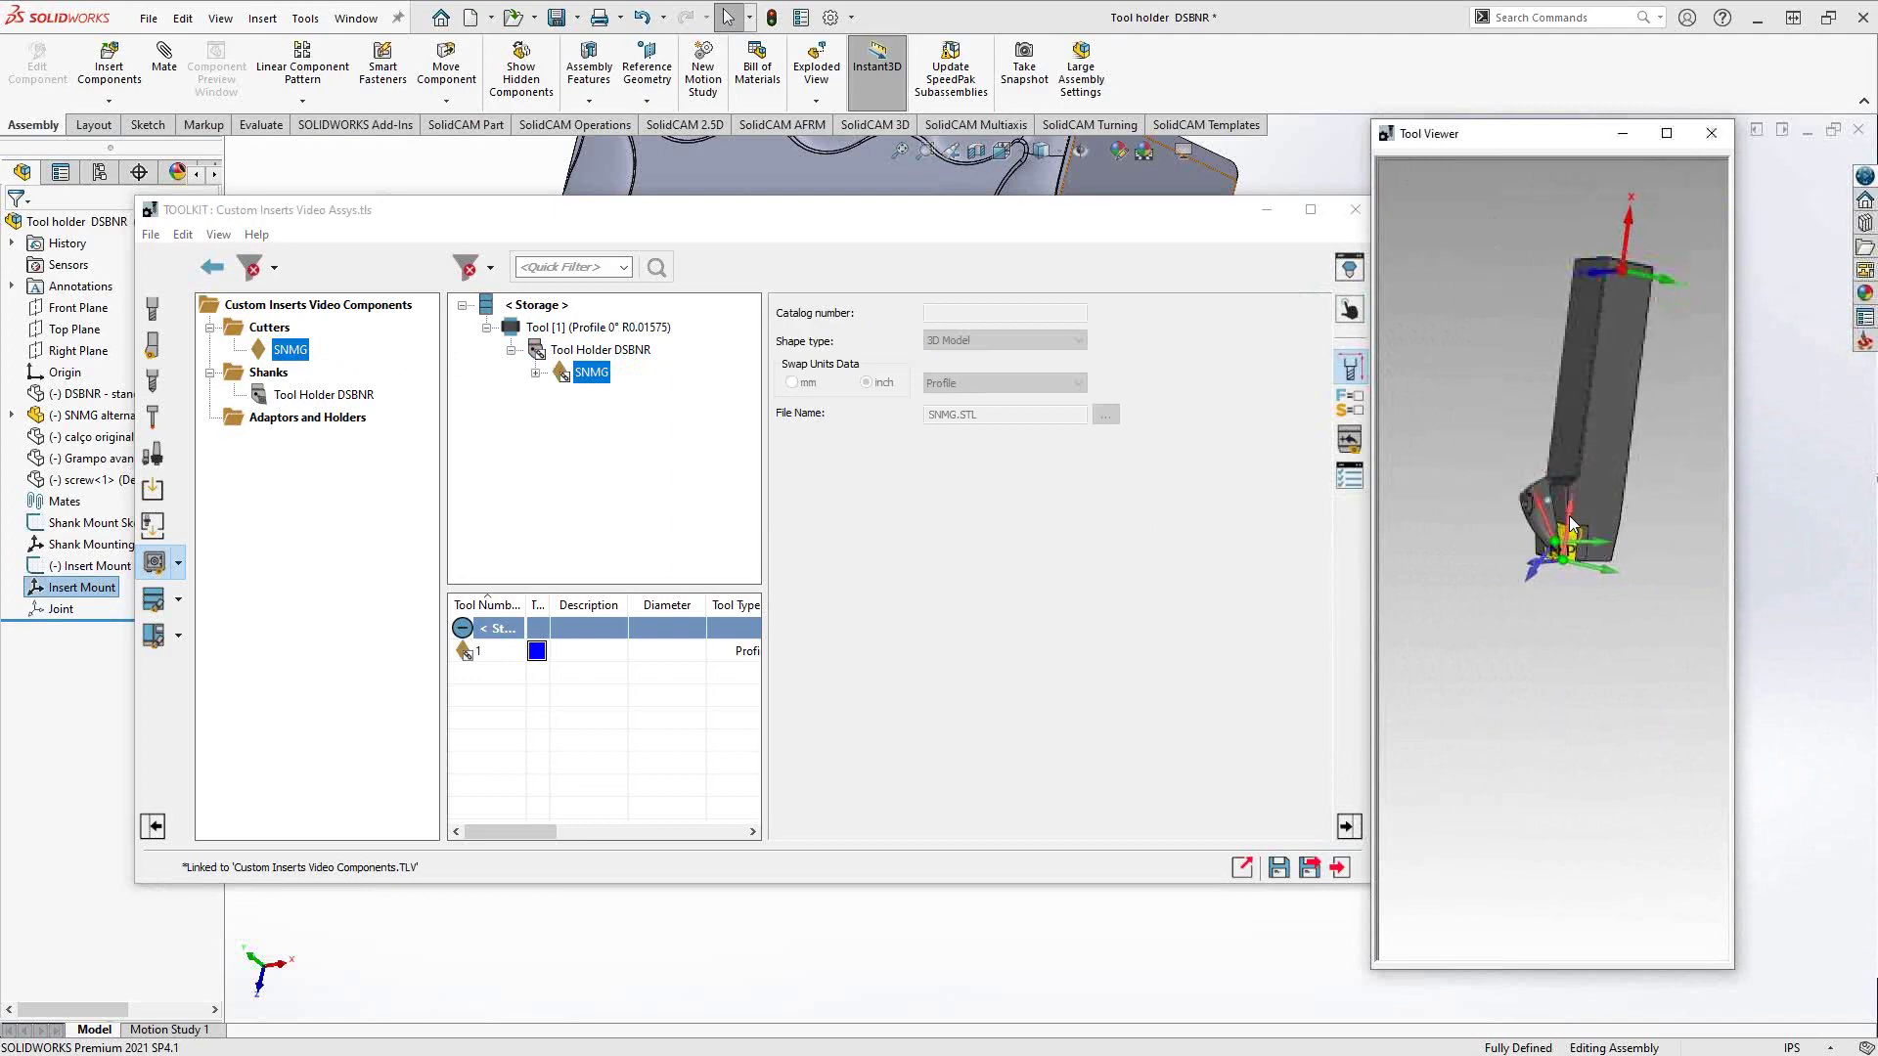
pyautogui.scroll(10, 1574, 522)
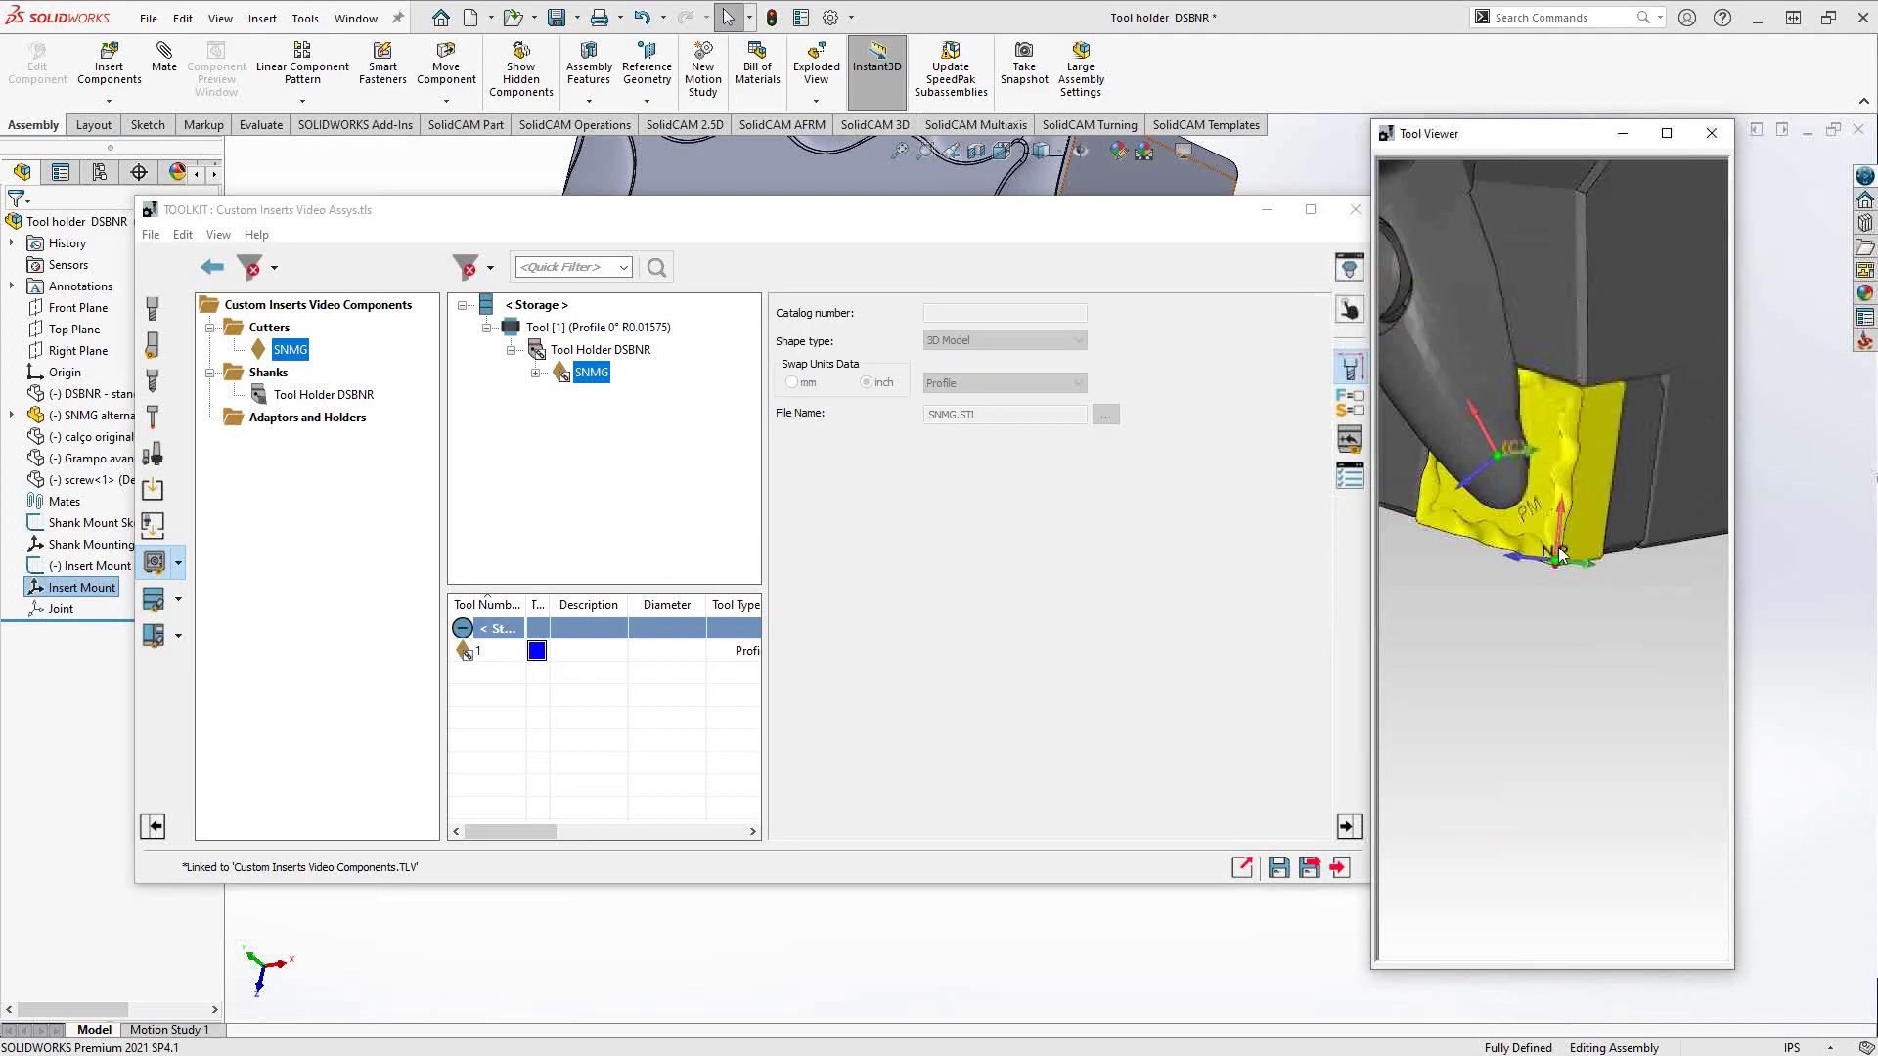
pyautogui.moveTo(1559, 585)
pyautogui.mouseDown()
pyautogui.moveTo(1547, 597)
pyautogui.moveTo(1576, 538)
pyautogui.moveTo(1612, 563)
pyautogui.moveTo(1571, 559)
pyautogui.mouseUp()
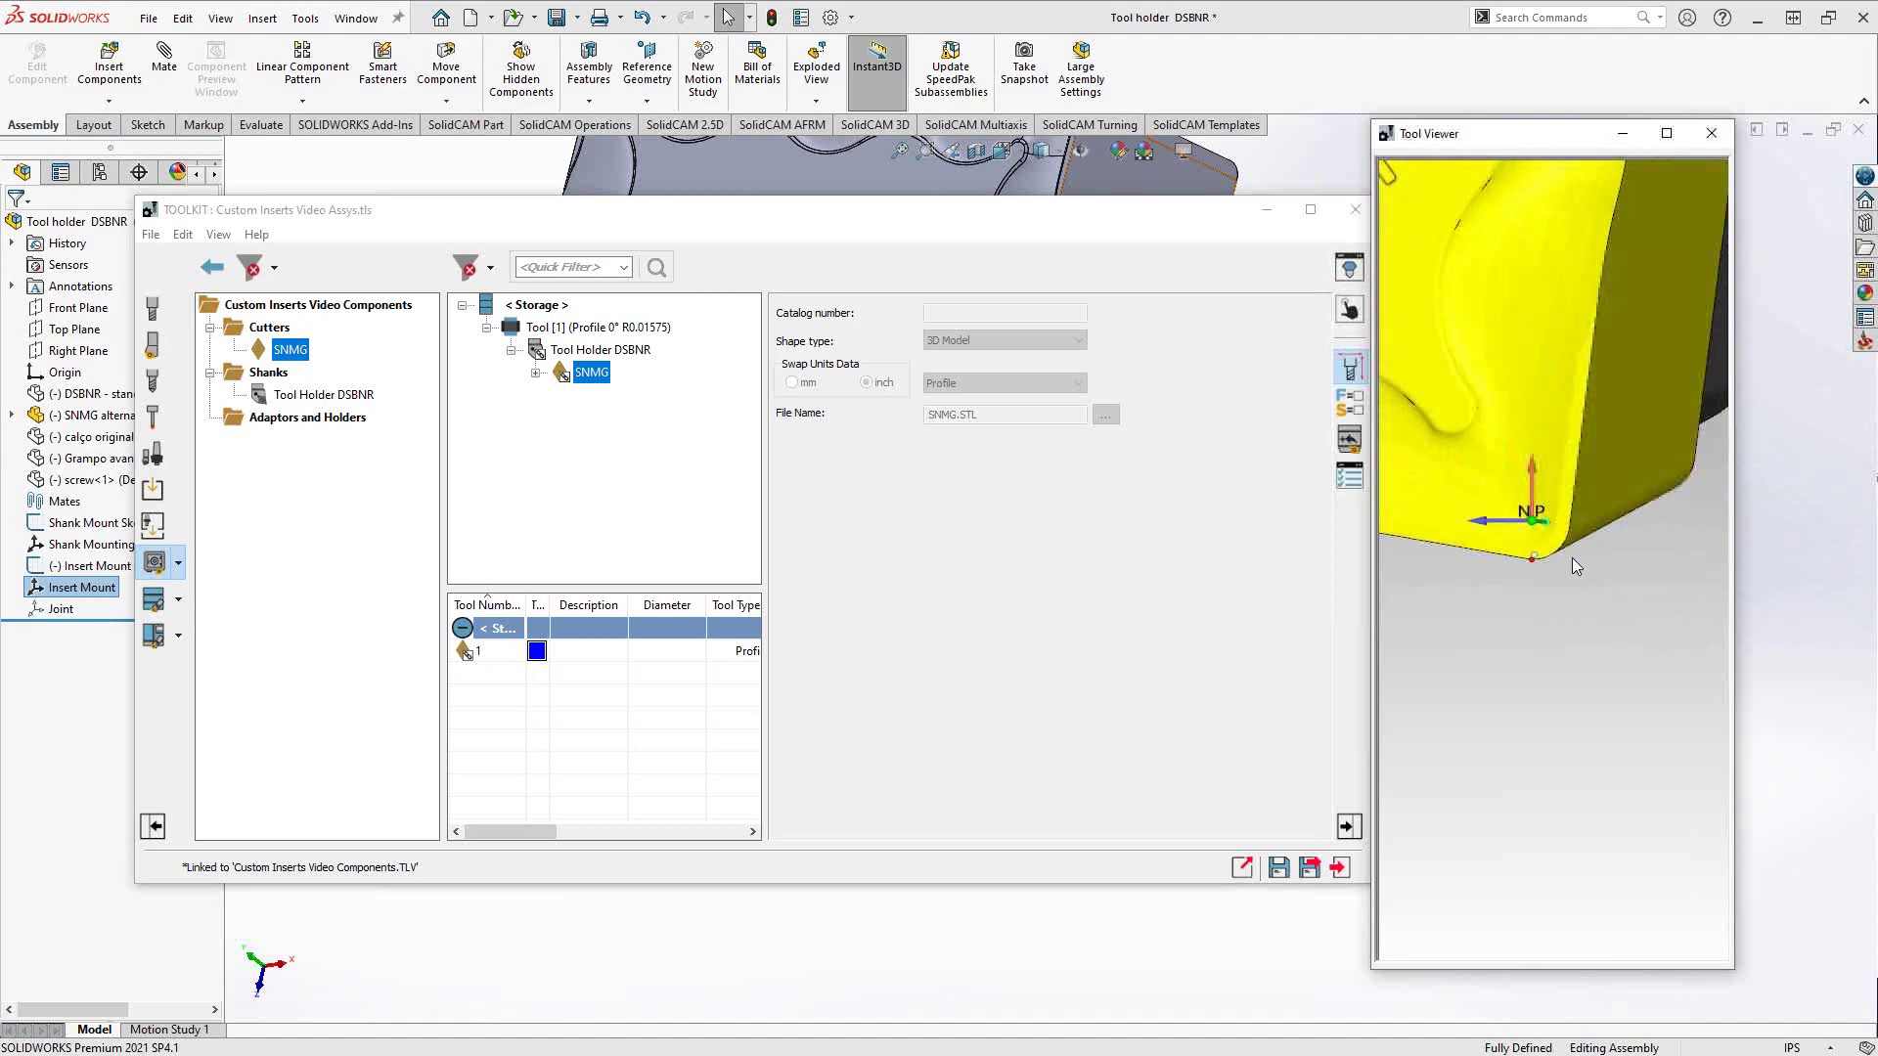
pyautogui.click(535, 374)
# - Set the SNMG cutting point's custom origin to corner c (X -0.01575, Y 0, Z -0.01575)
pyautogui.click(633, 395)
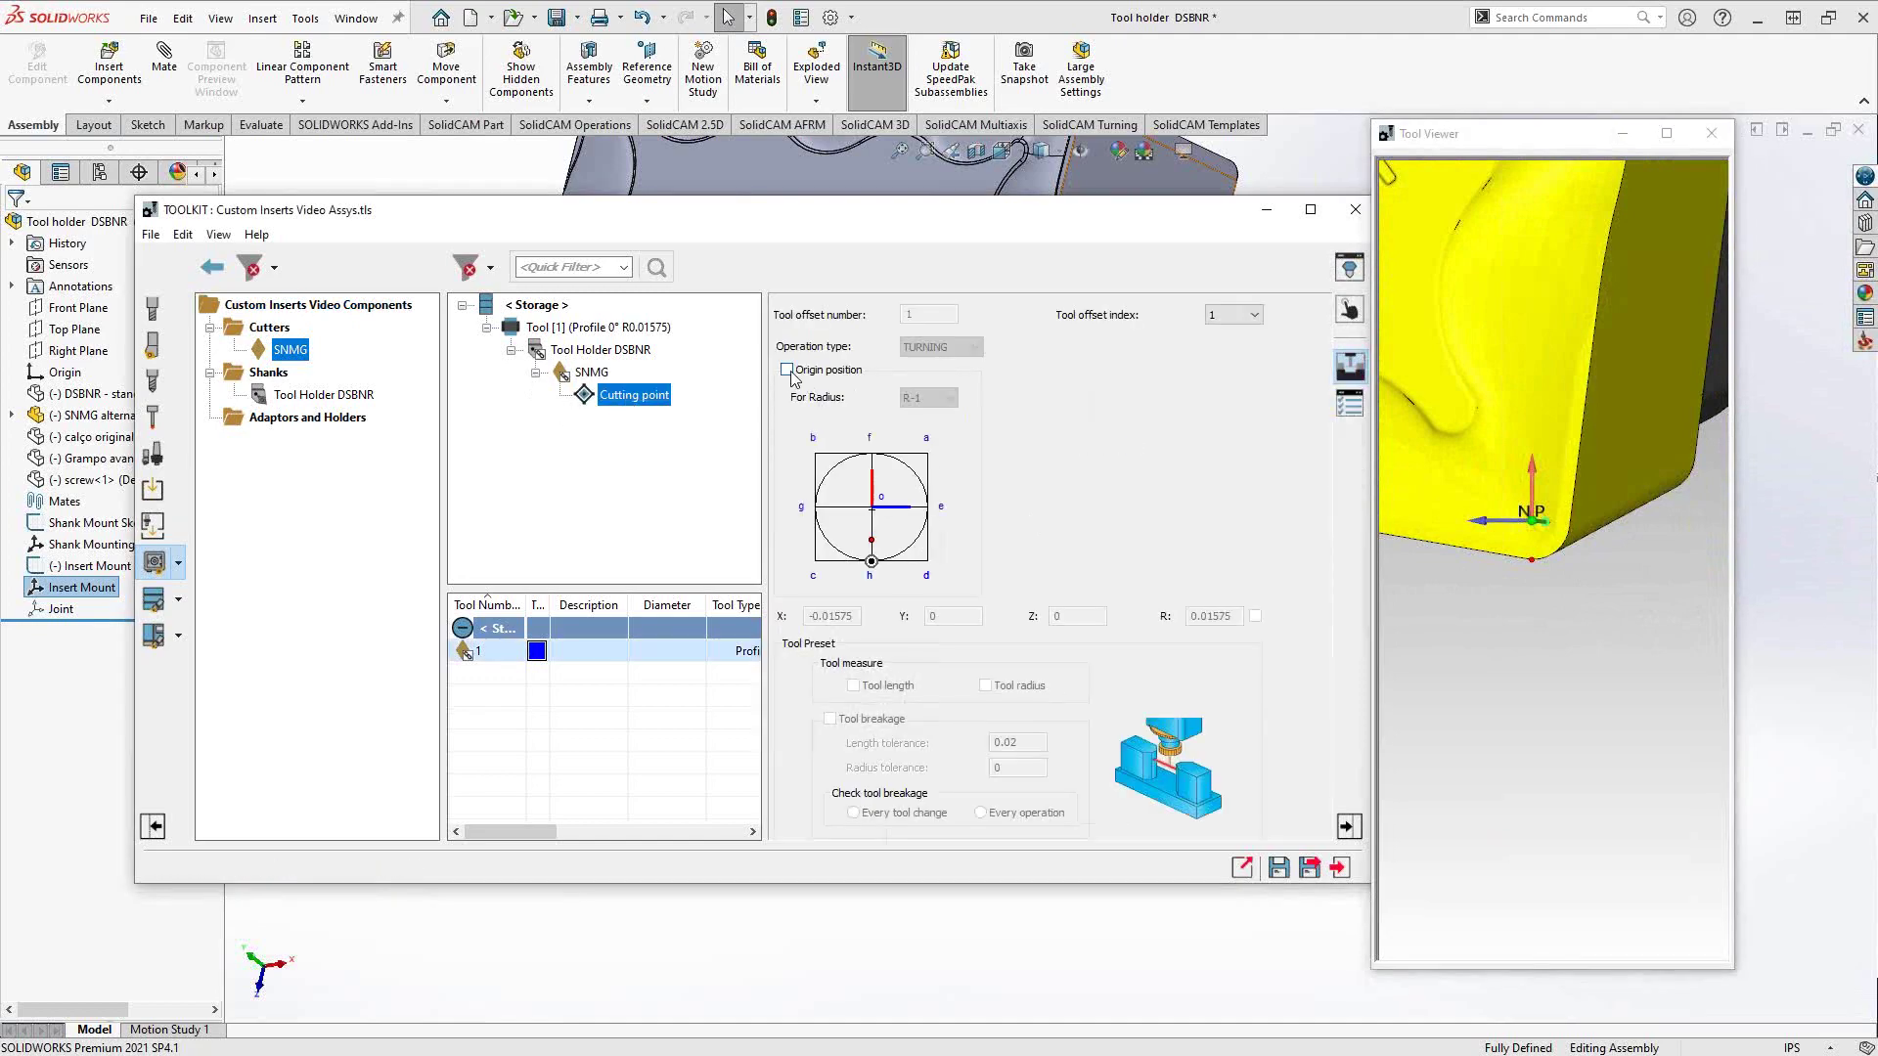
pyautogui.click(1548, 556)
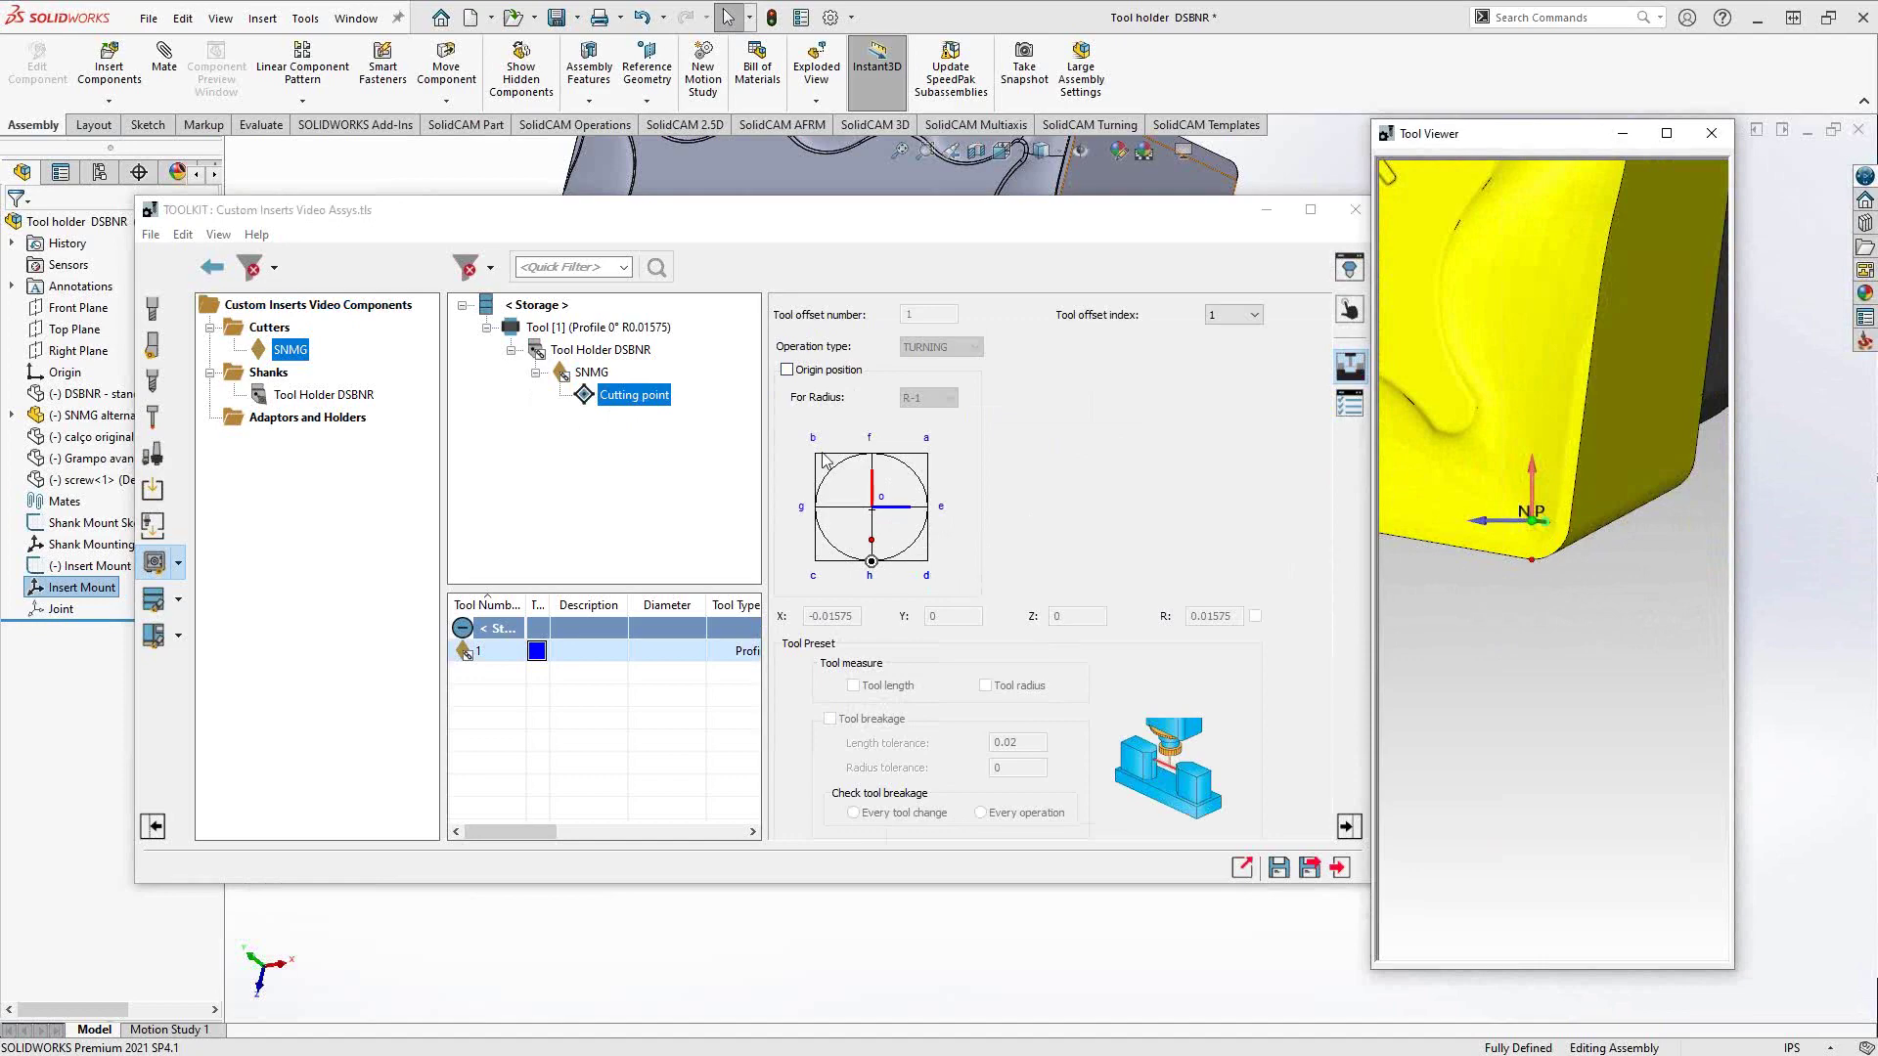
pyautogui.click(786, 371)
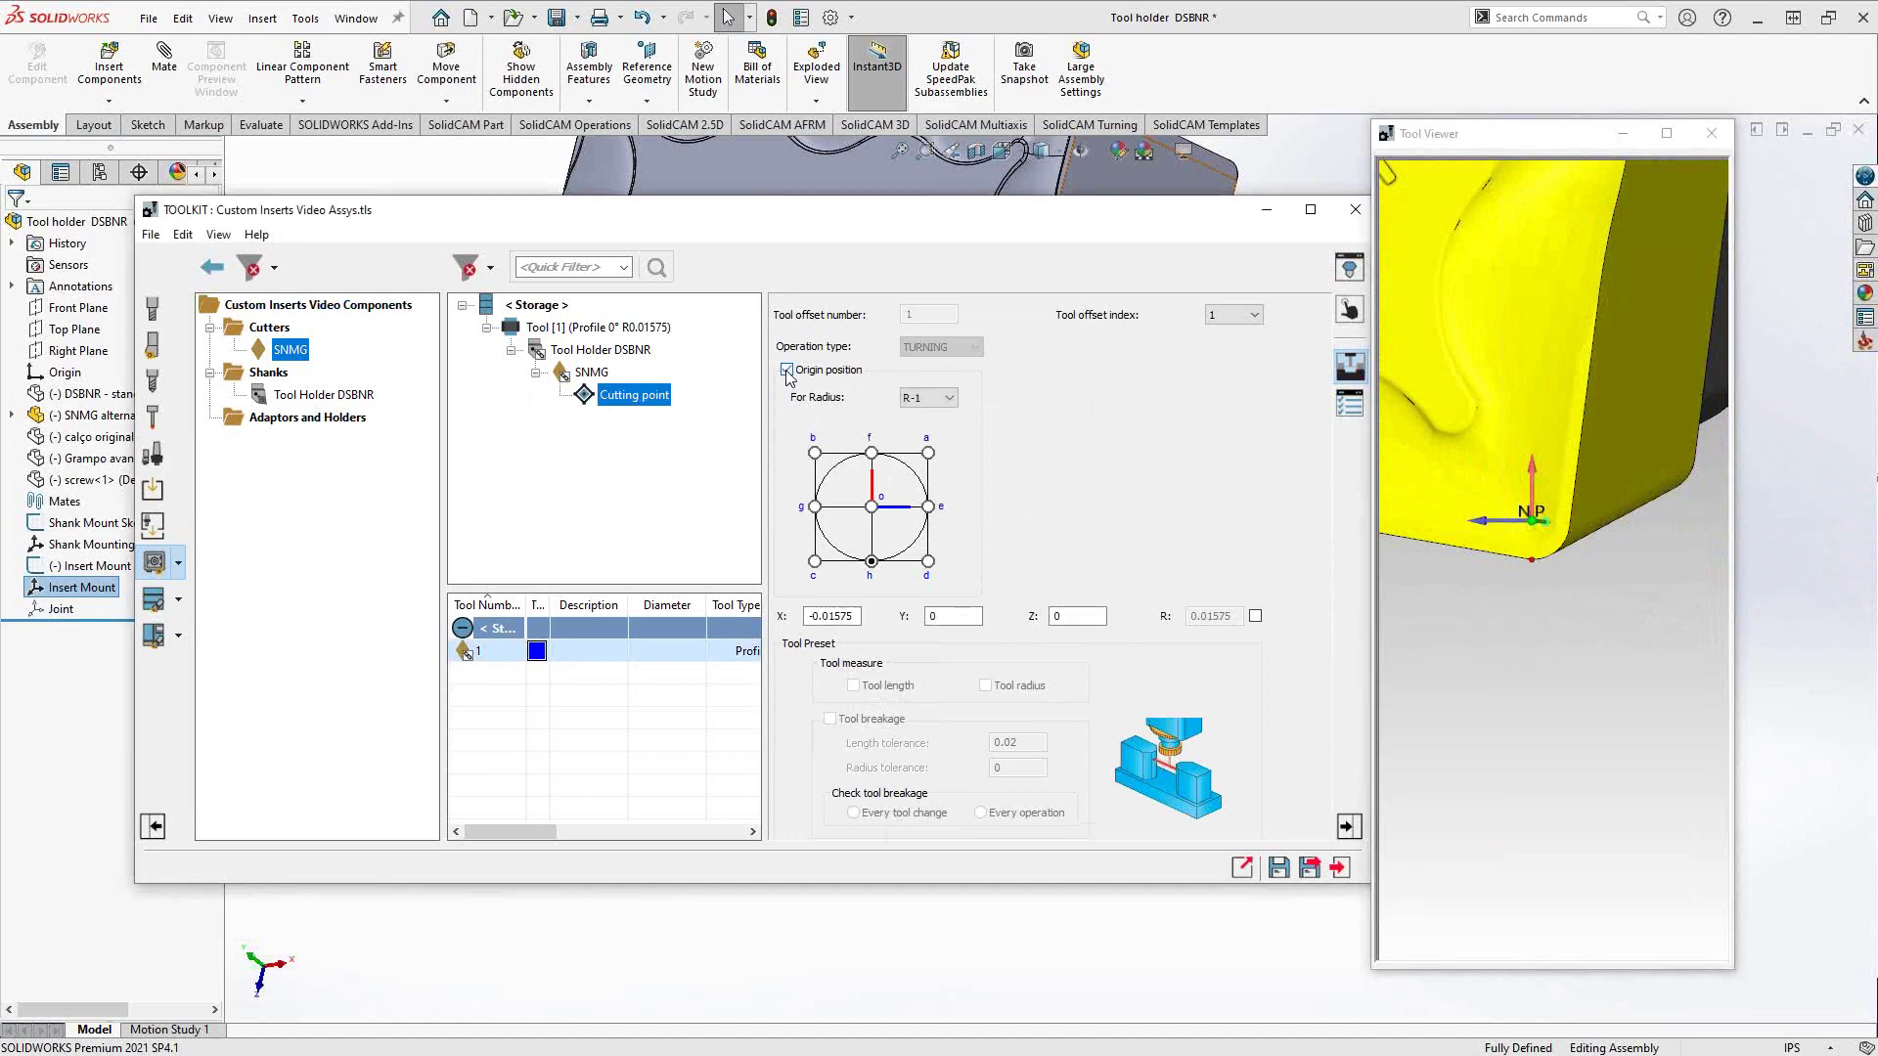
pyautogui.click(816, 562)
pyautogui.click(1576, 564)
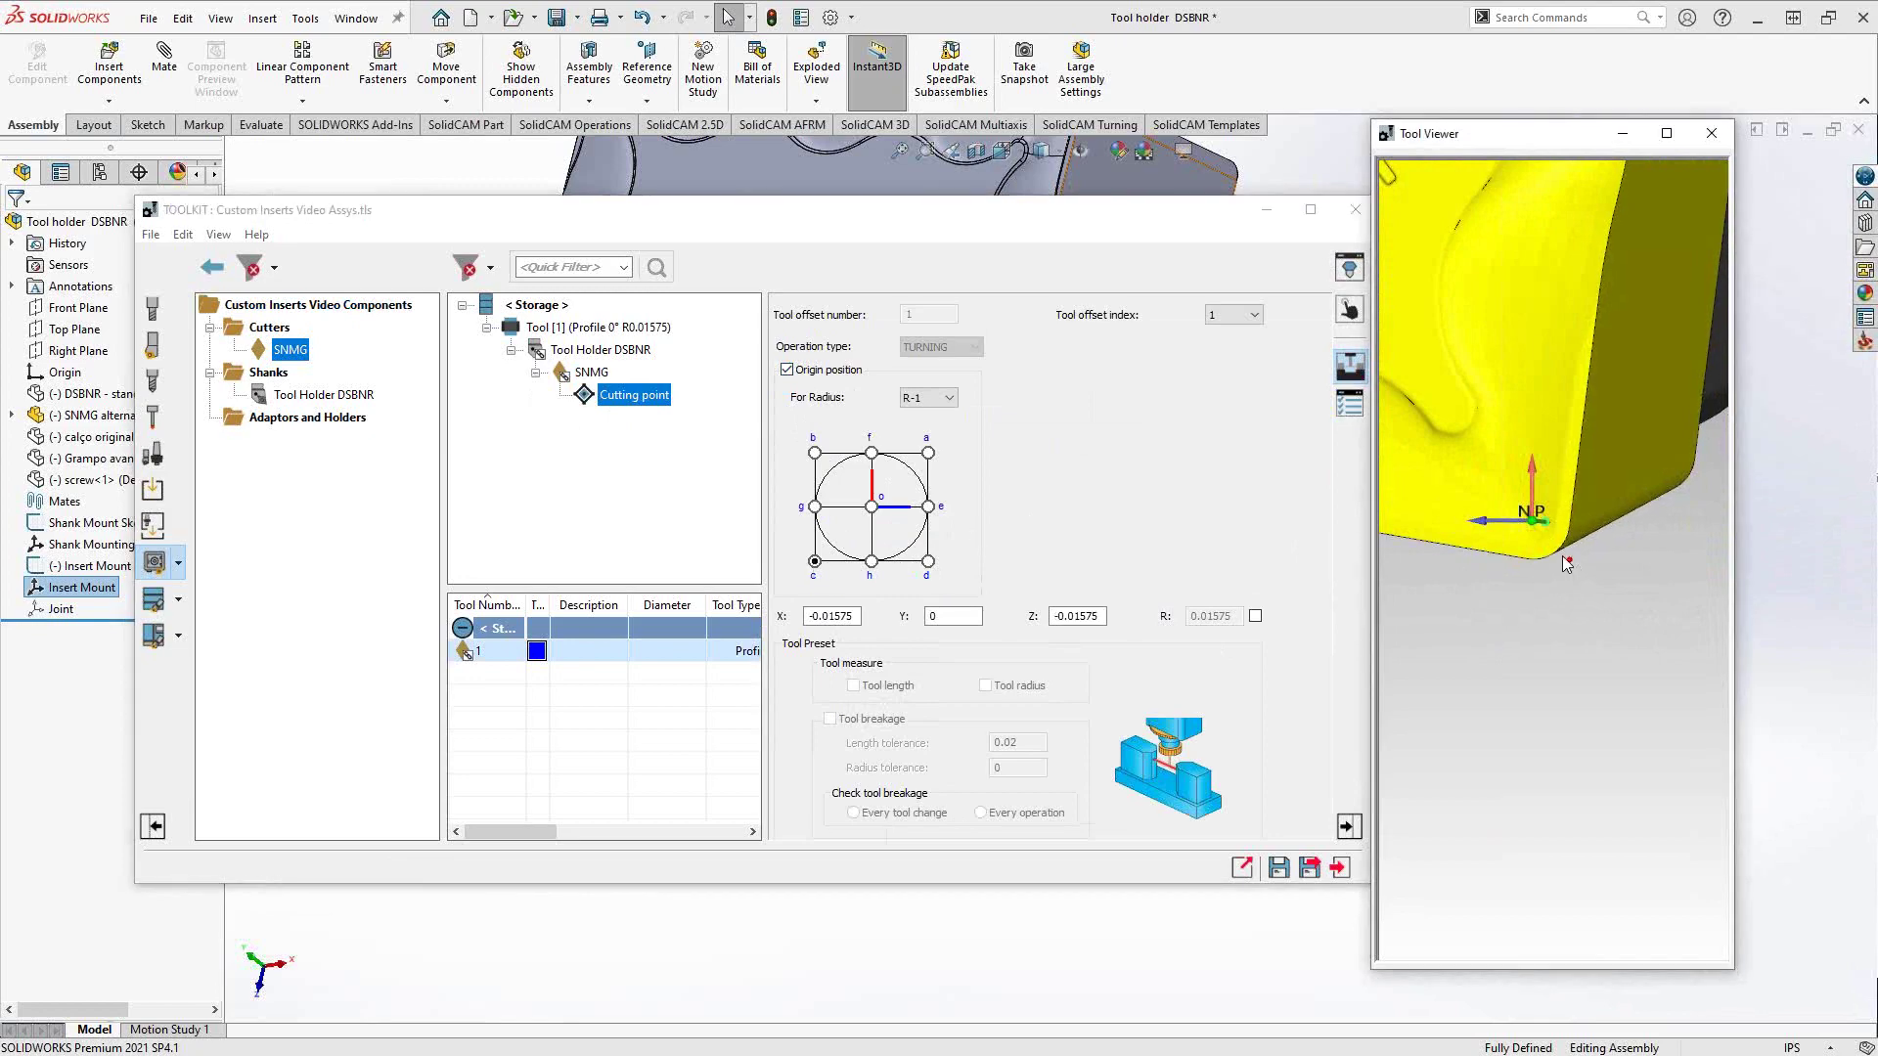
pyautogui.moveTo(1563, 555); pyautogui.dragTo(1621, 530, button='middle')
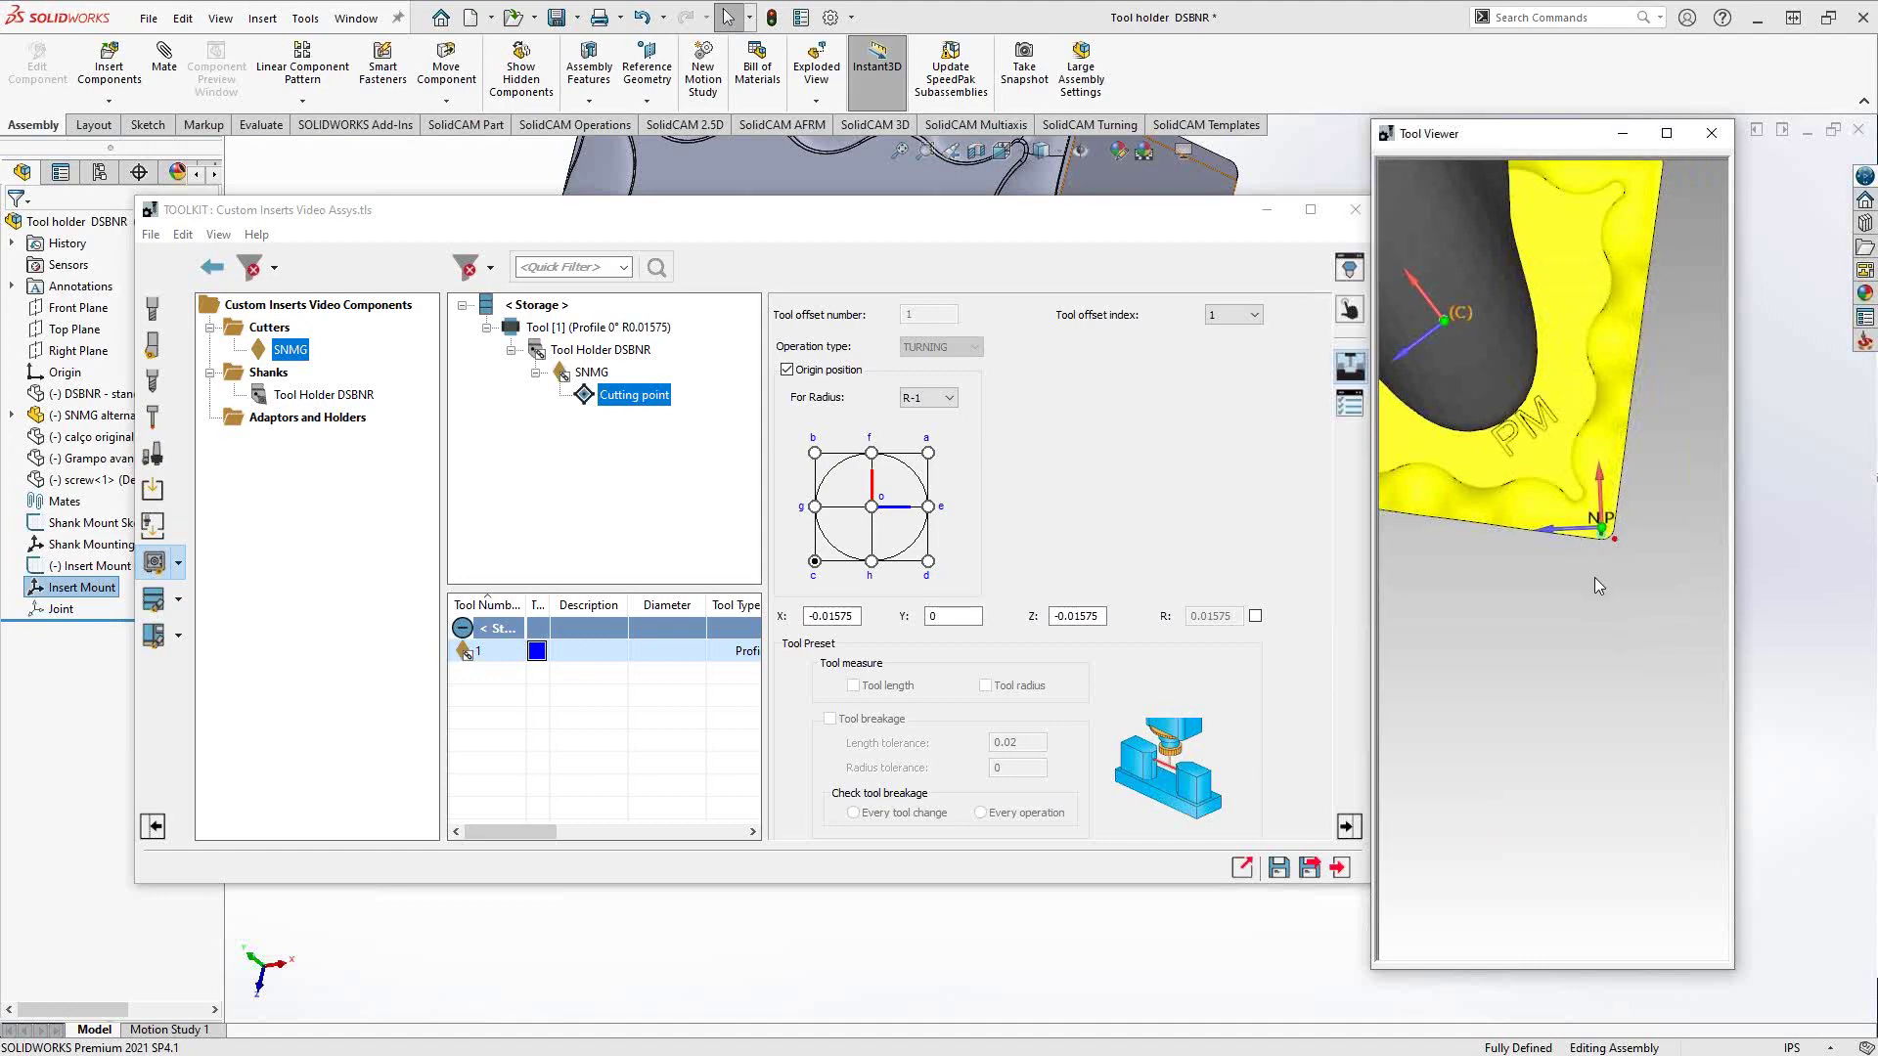
pyautogui.scroll(-6, 1594, 577)
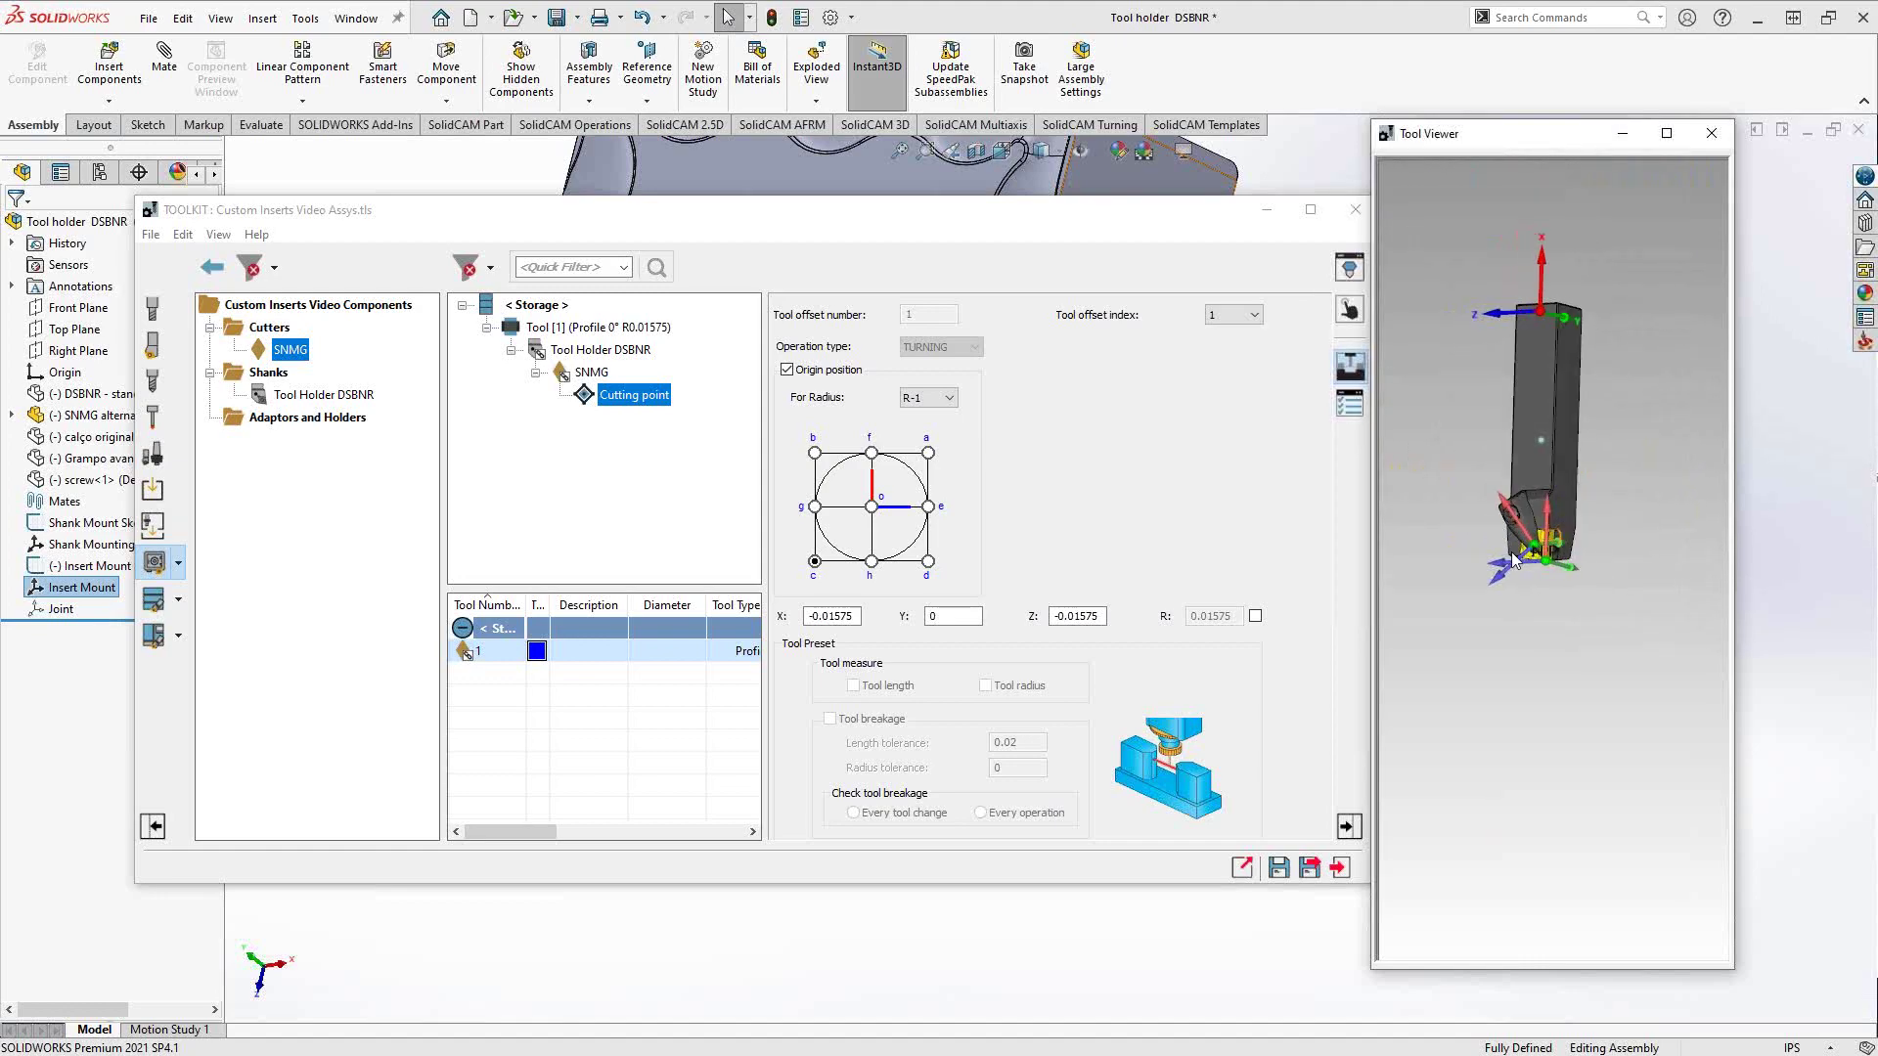
pyautogui.moveTo(1511, 553); pyautogui.dragTo(1387, 459, button='middle')
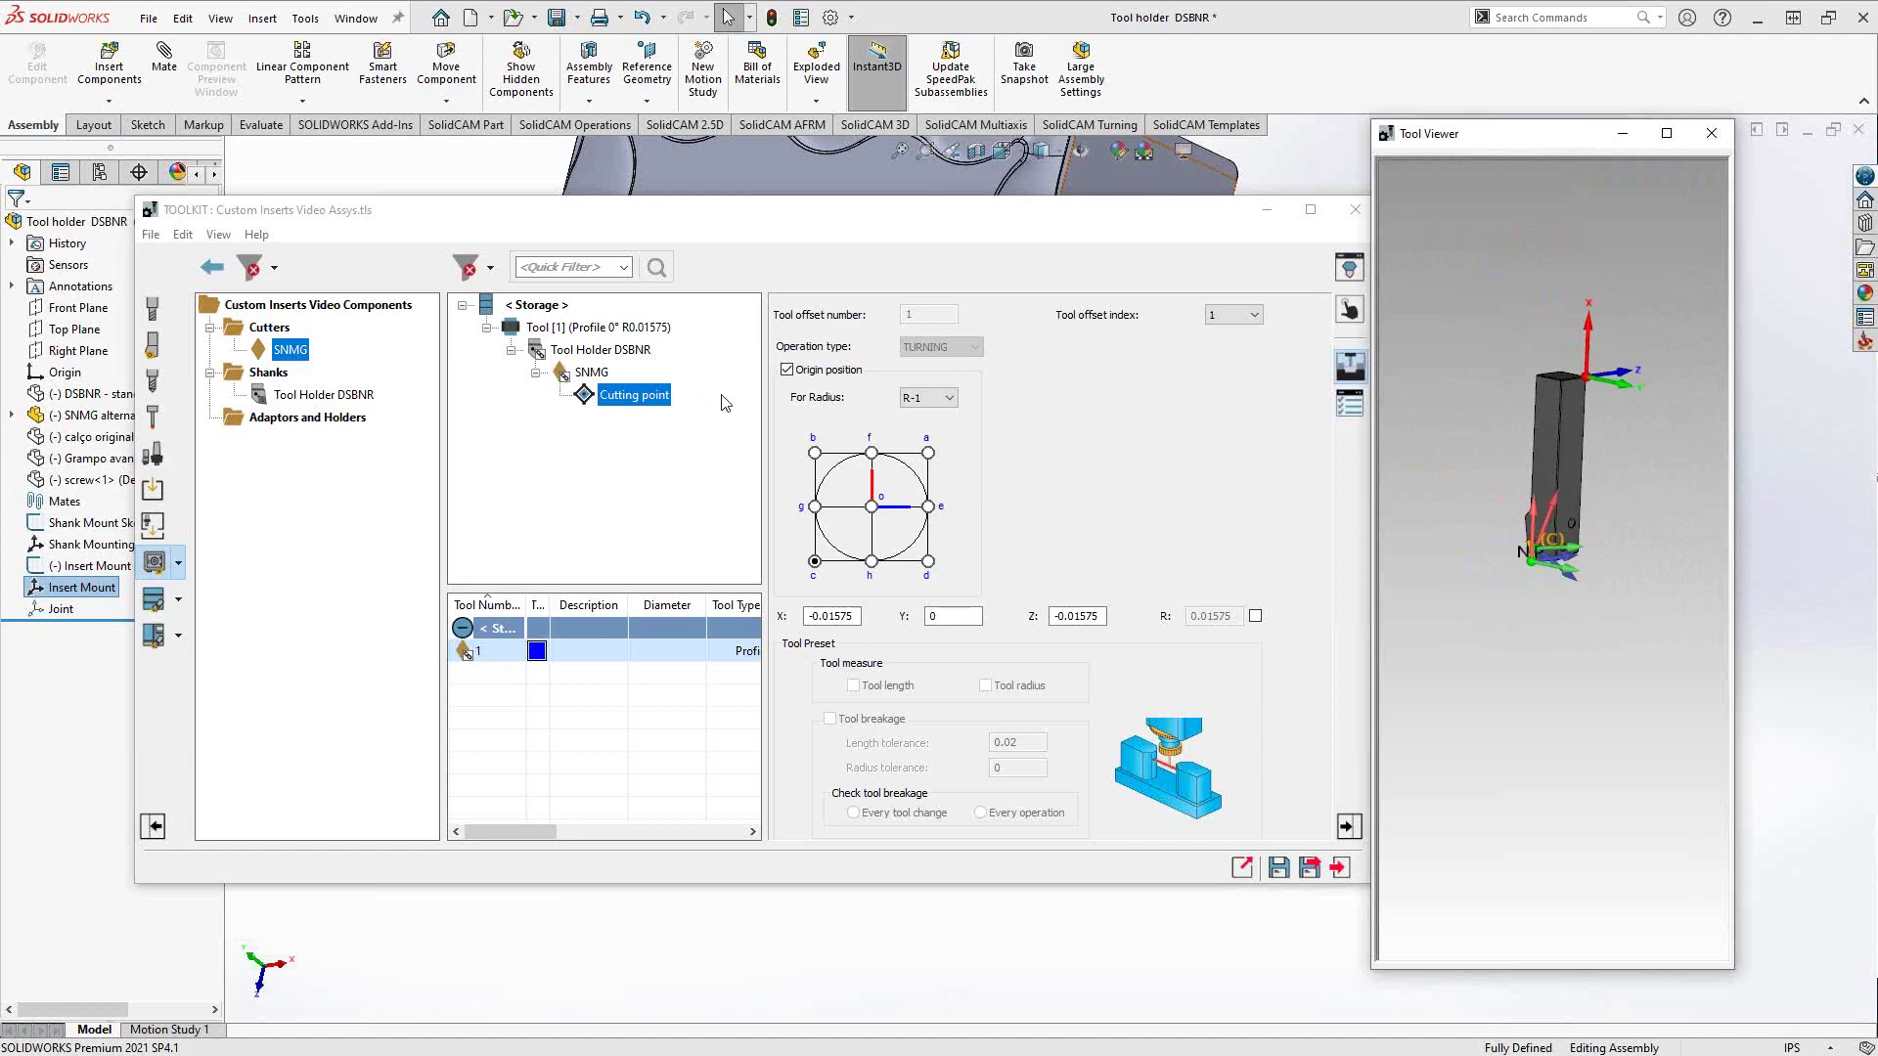
pyautogui.click(592, 350)
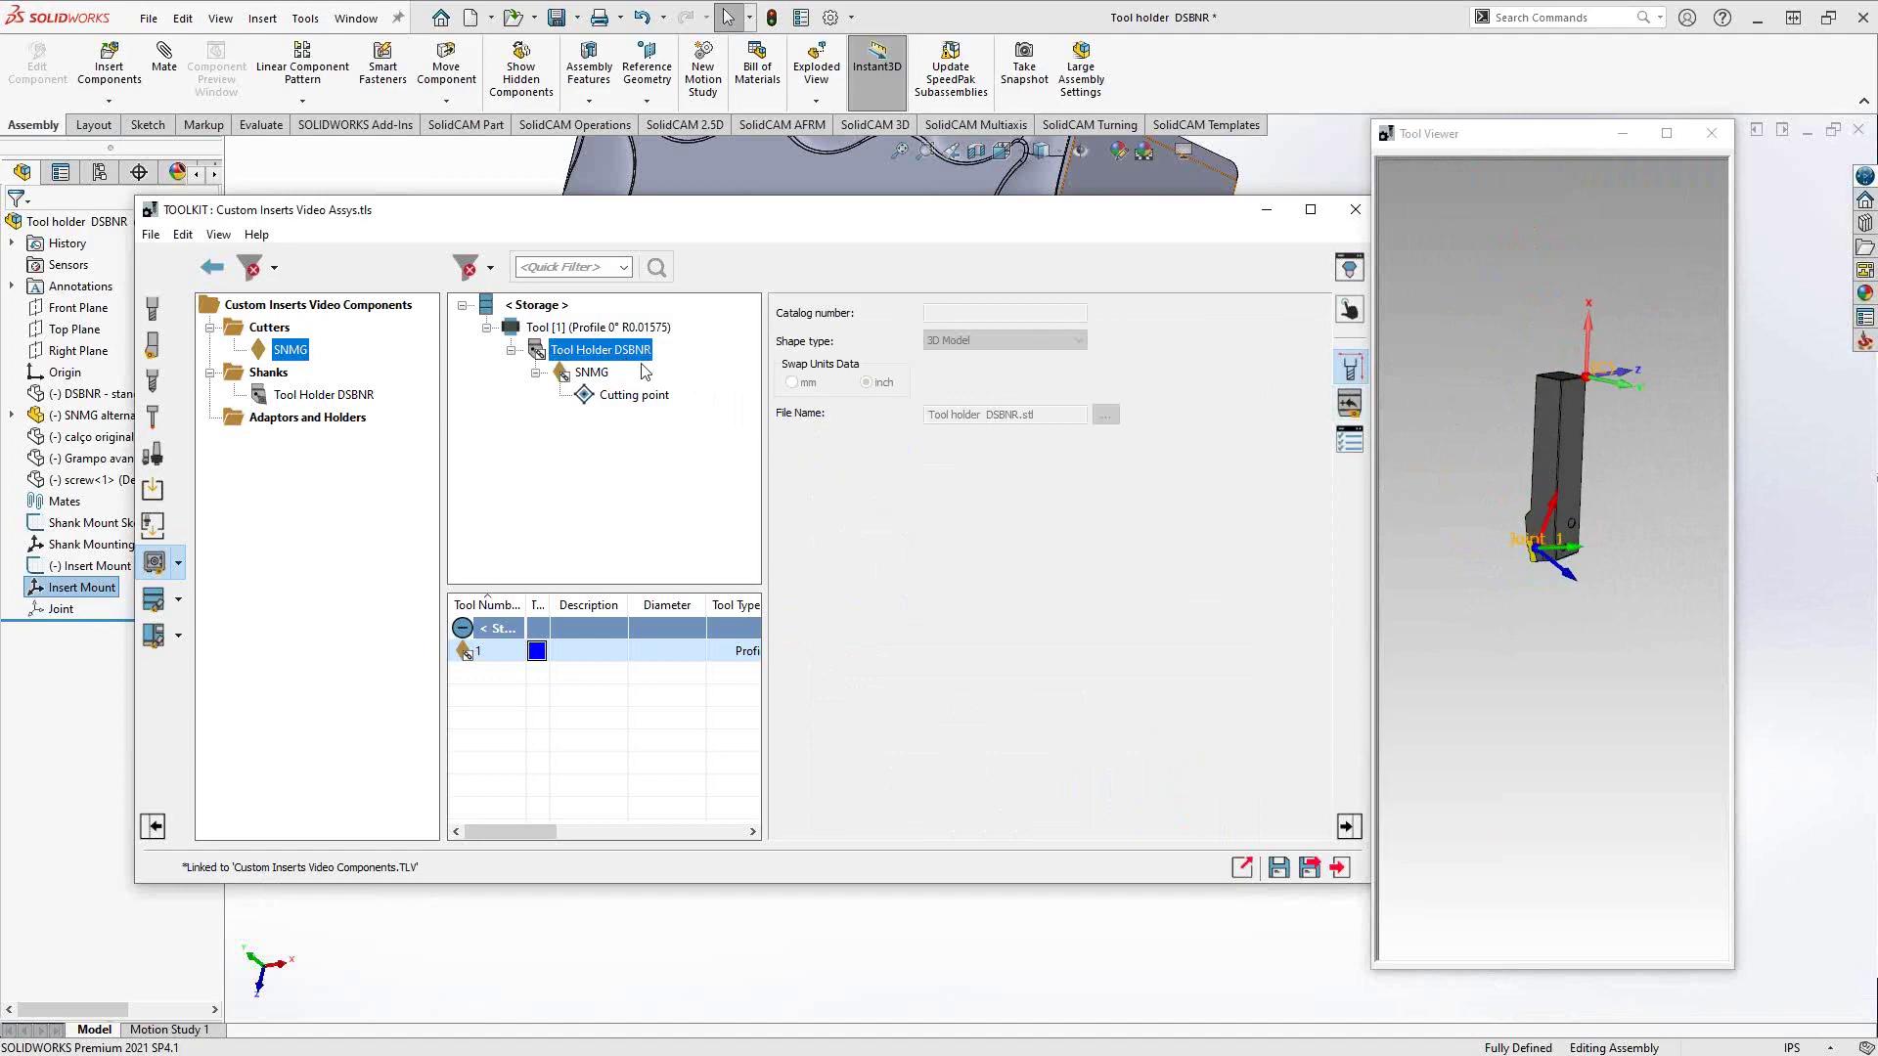
# - Show the DSBNR holder's zero mounting offsets and Joint_1 point, then orbit the Tool Viewer model
pyautogui.click(1348, 405)
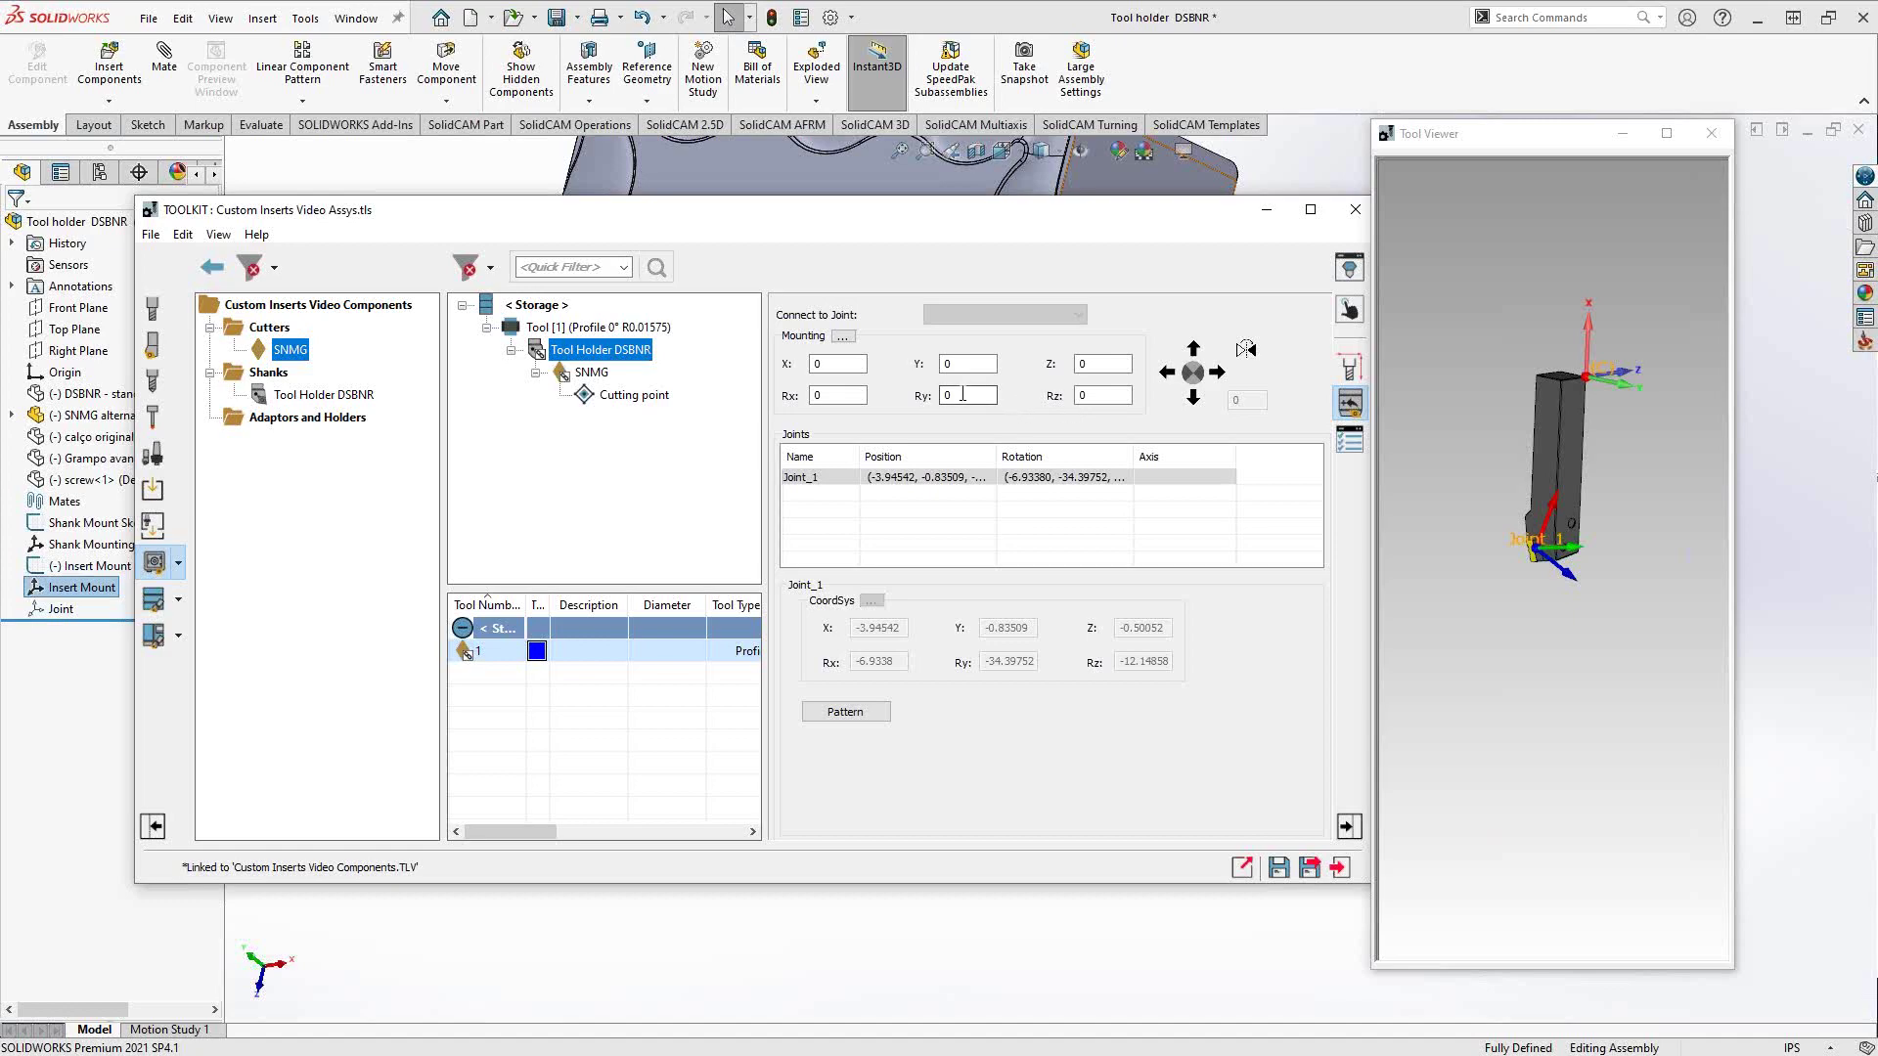
pyautogui.click(1610, 485)
pyautogui.moveTo(1610, 485); pyautogui.dragTo(1313, 551, button='middle')
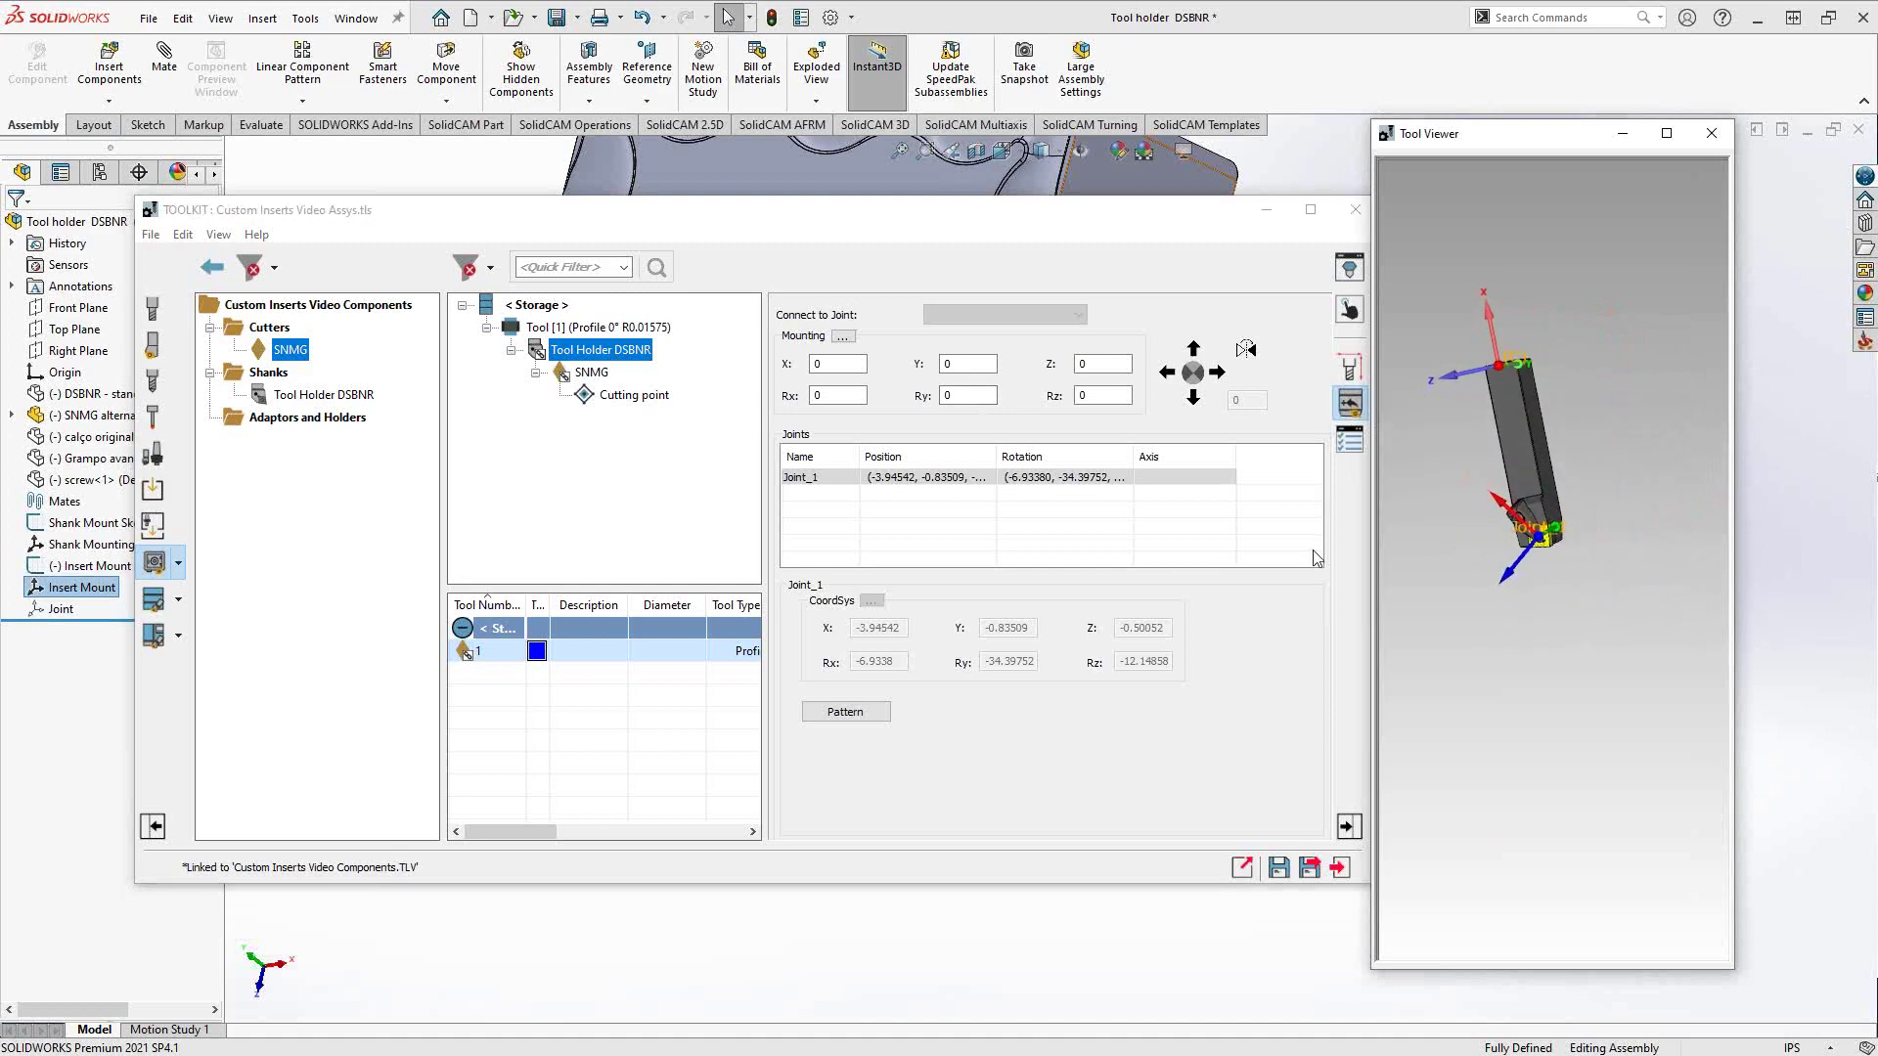